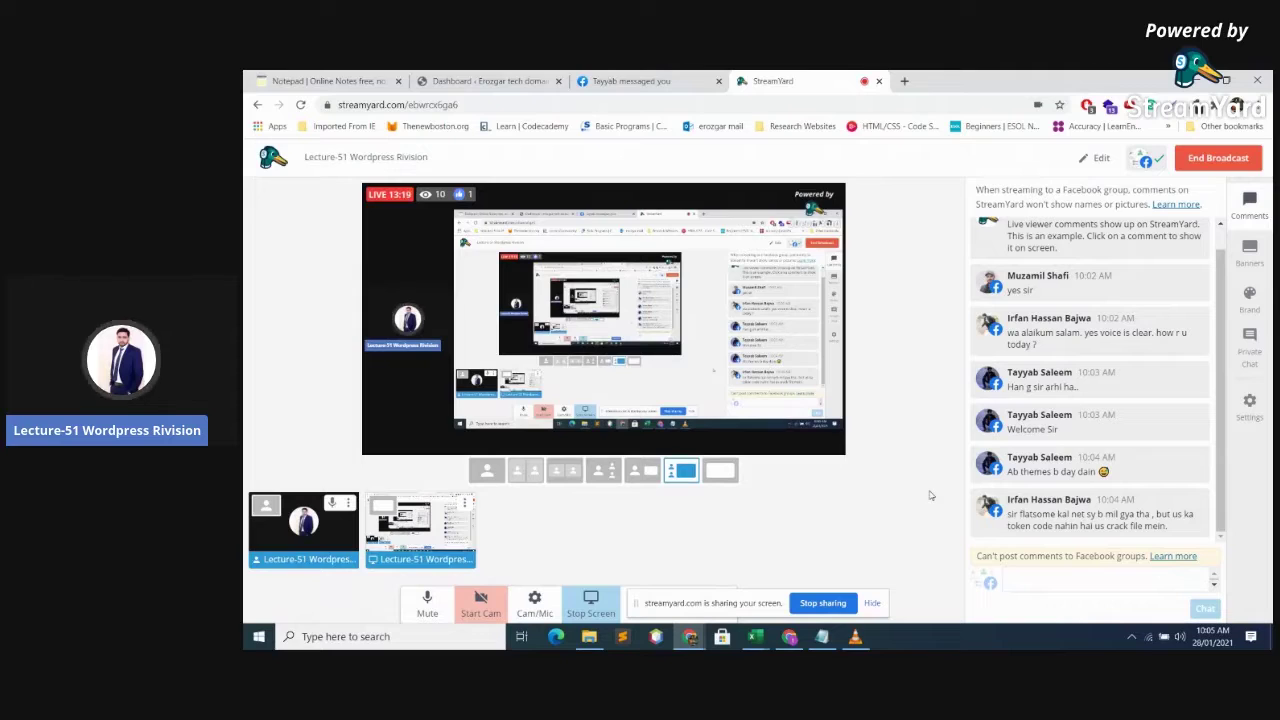
- Switch the broadcast layout to show only the shared screen, and open the WordPress site's storefront from its dashboard in a new tab
left_click(720, 470)
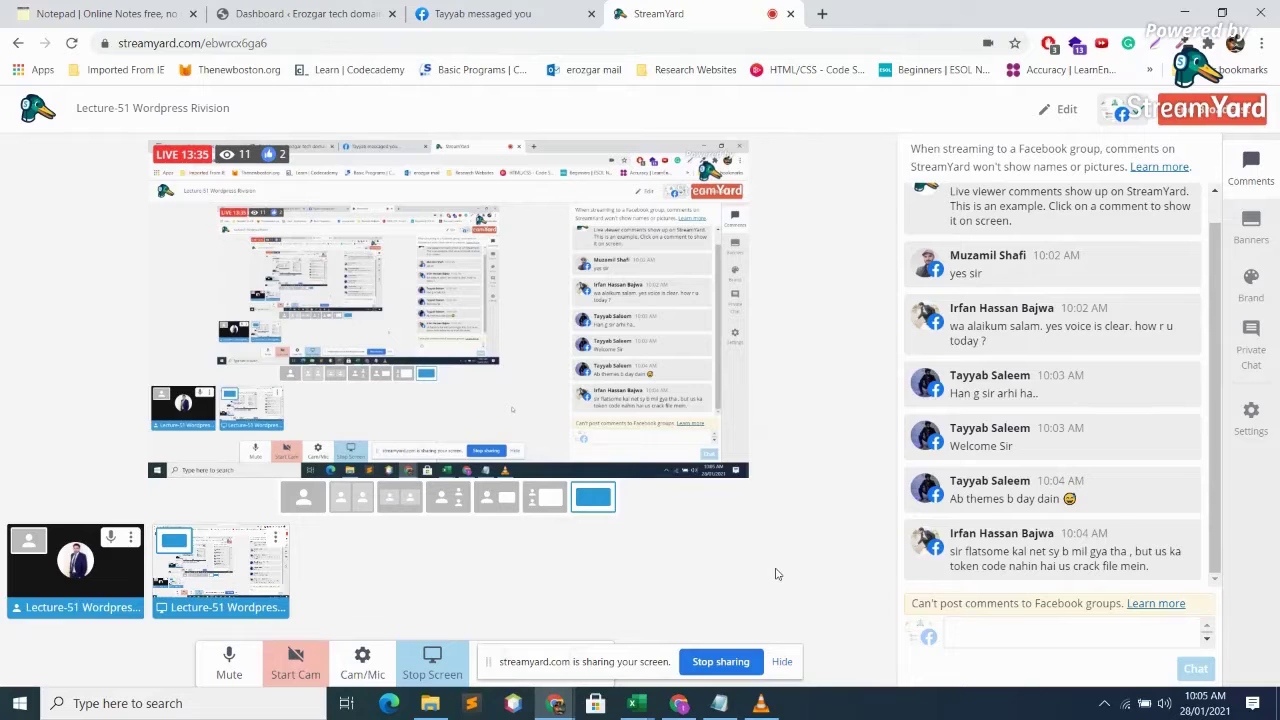
left_click(308, 13)
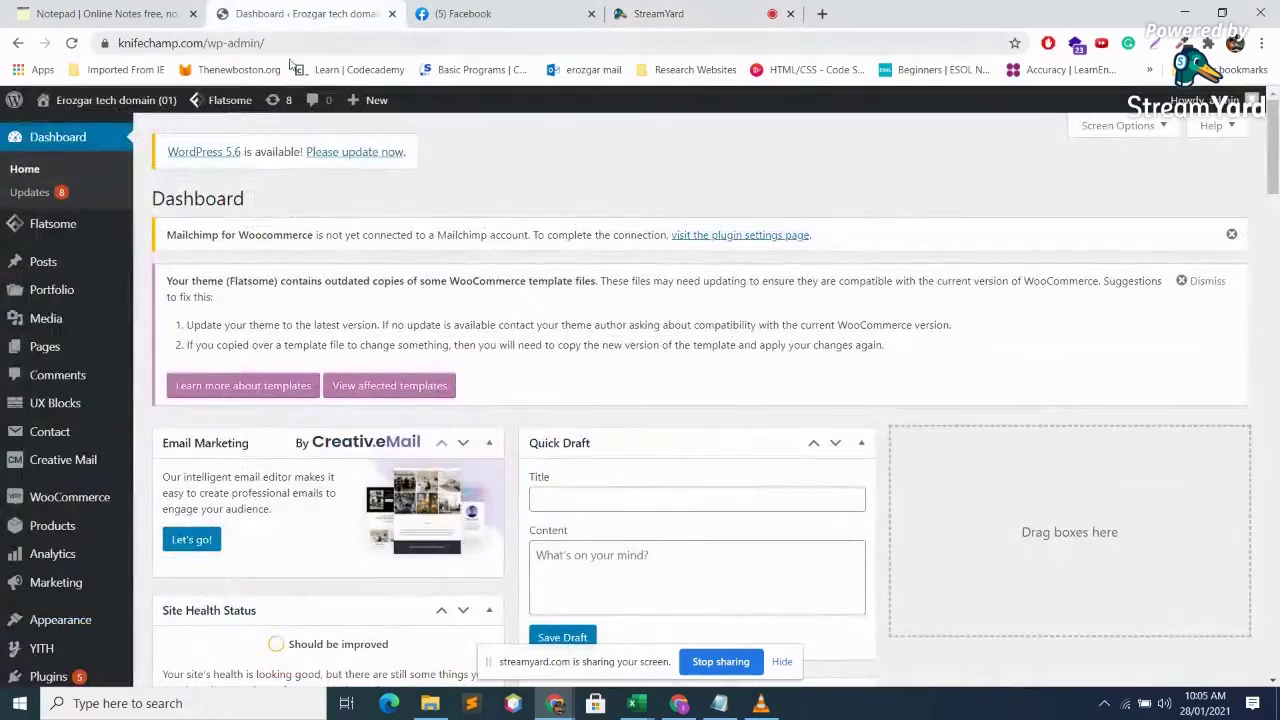
mouse_move(60, 100)
right_click(70, 130)
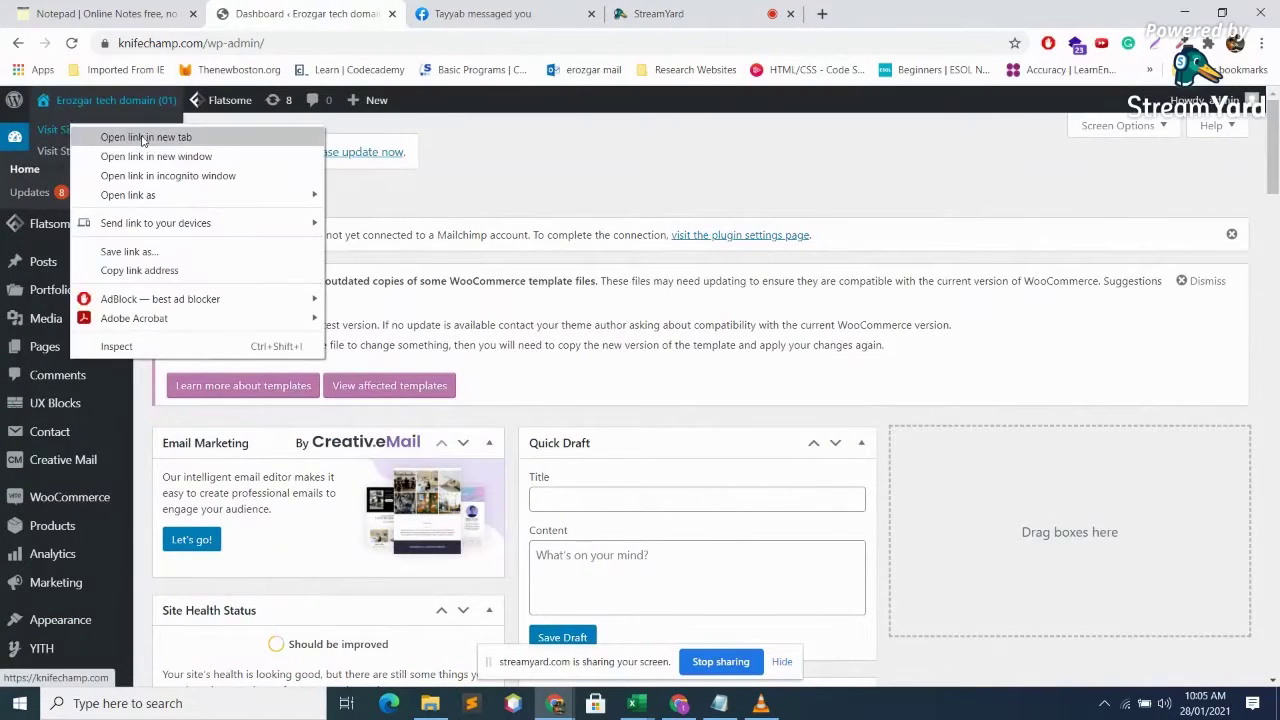
left_click(142, 138)
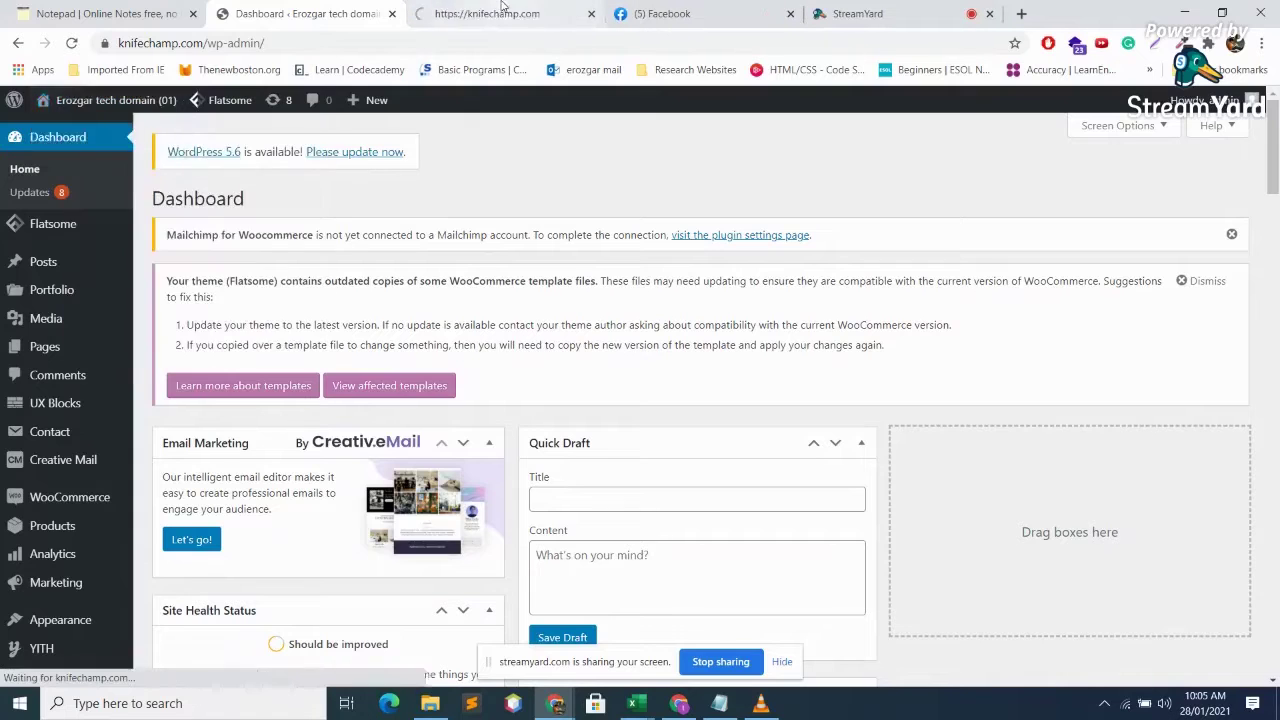
left_click(503, 13)
- Look over the storefront's home page, from the slider banners down to the latest products on sale
scroll(656, 347, "down", 5)
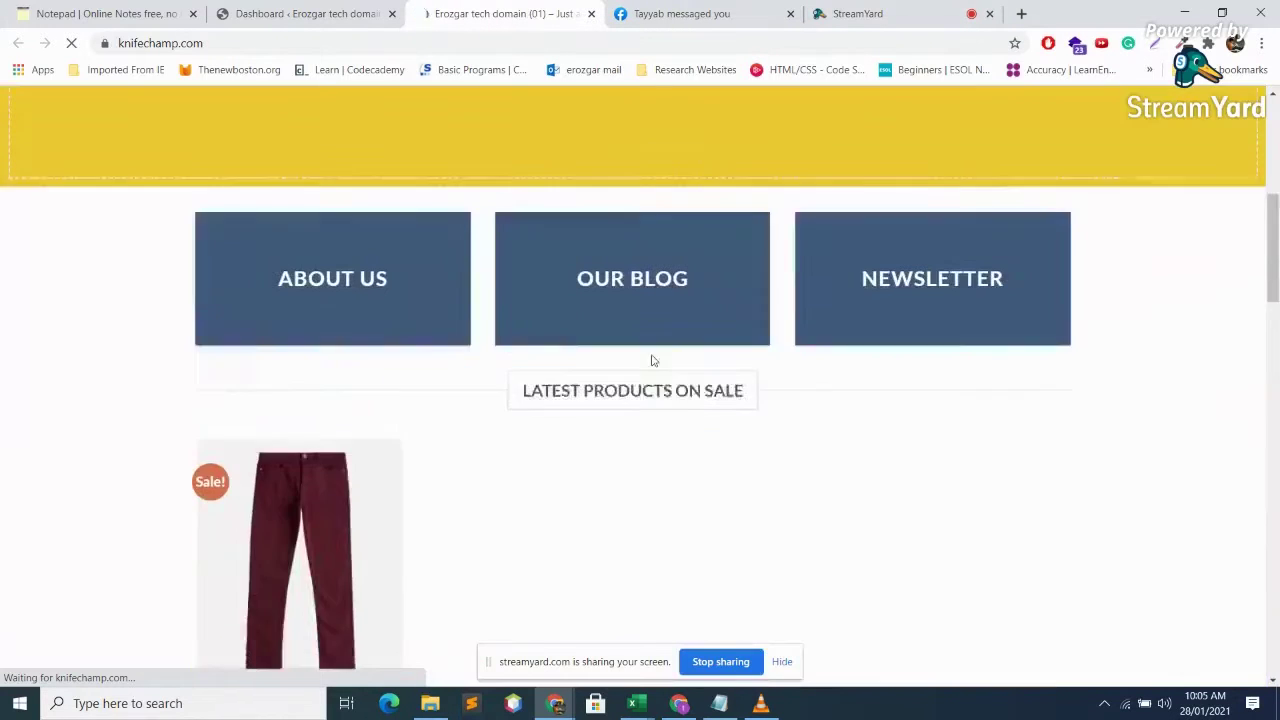
scroll(651, 360, "down", 4)
scroll(640, 350, "up", 6)
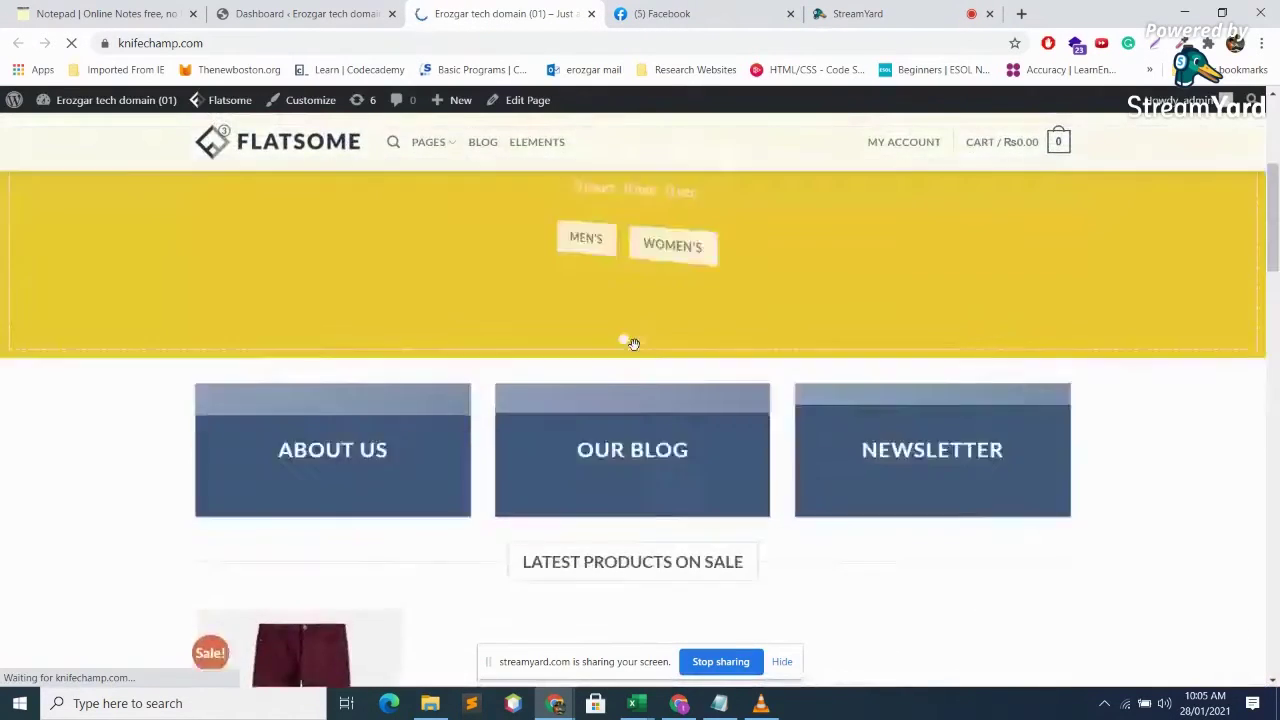
scroll(632, 360, "down", 5)
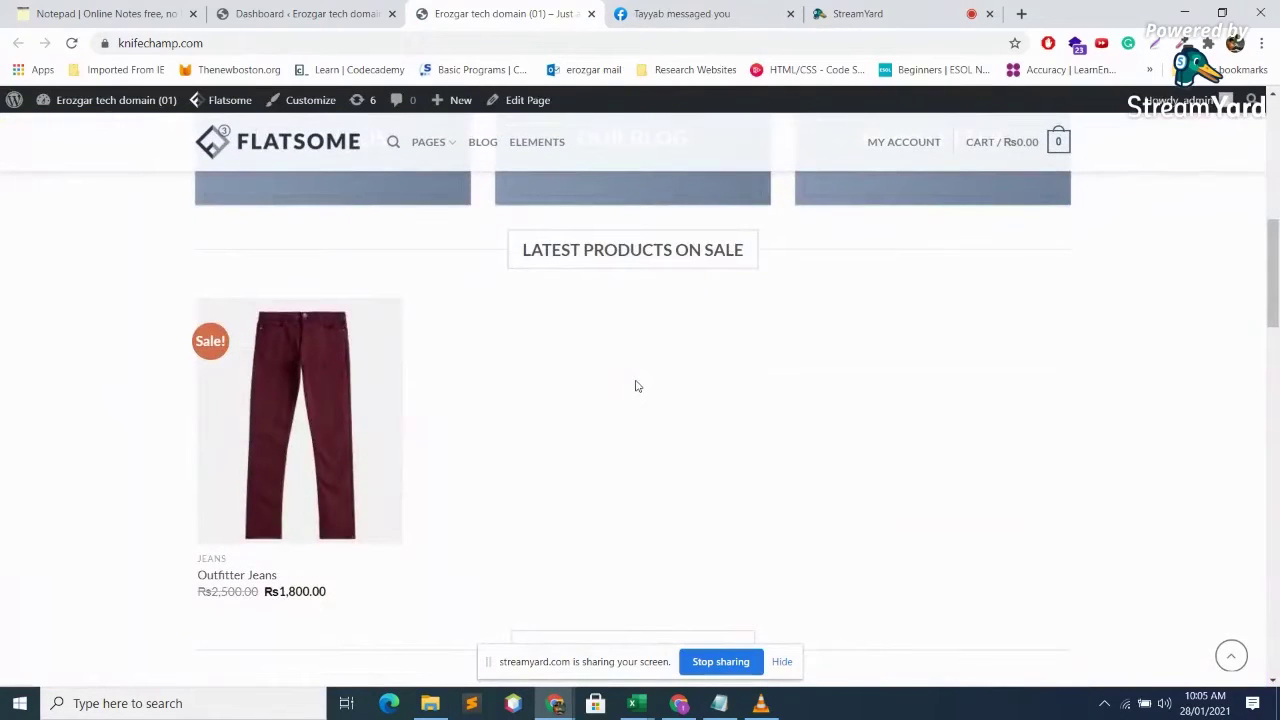
scroll(637, 388, "down", 5)
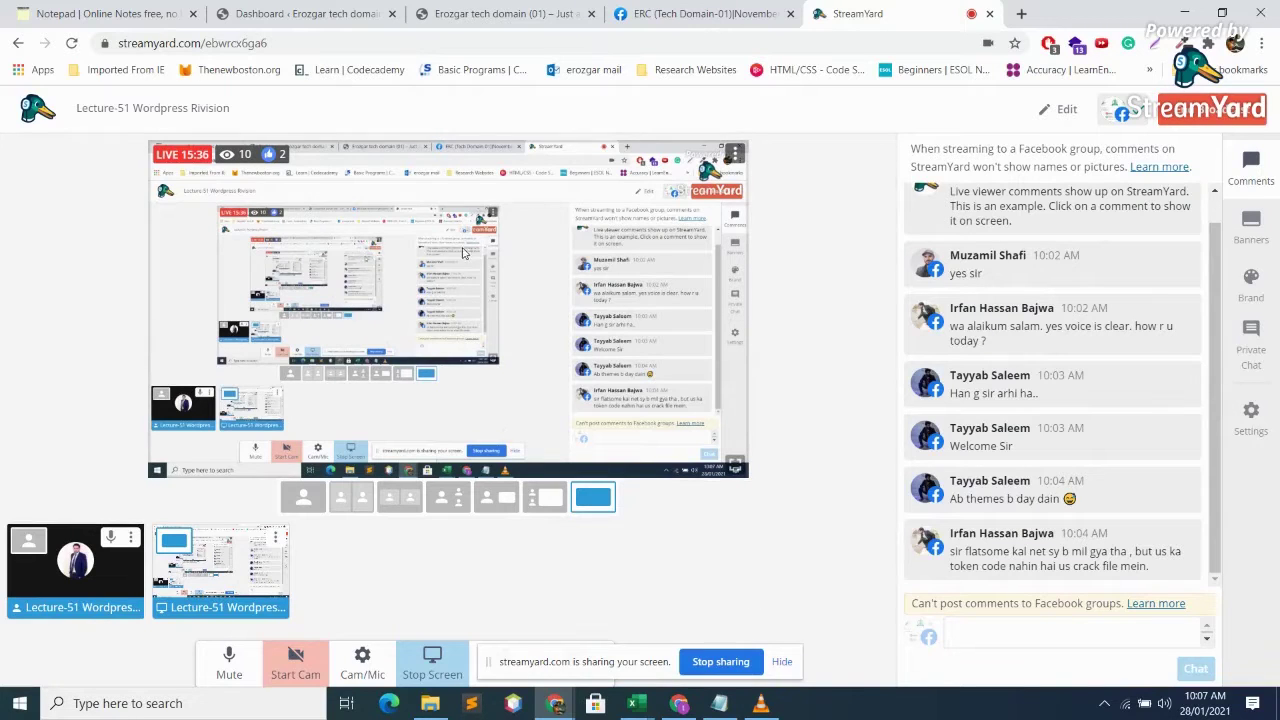
- Look through the WordPress dashboard, and read the latest viewer comment in the StreamYard broadcast
left_click(289, 13)
scroll(577, 287, "down", 5)
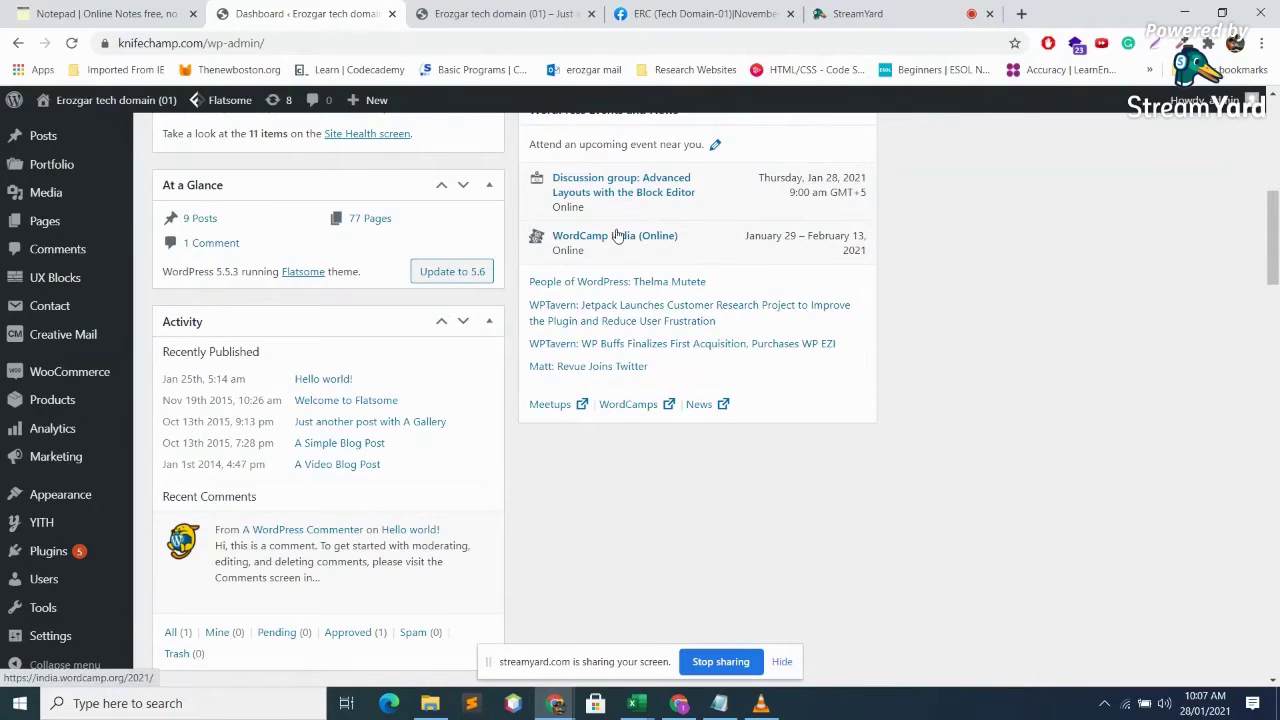
left_click(505, 13)
left_click(858, 13)
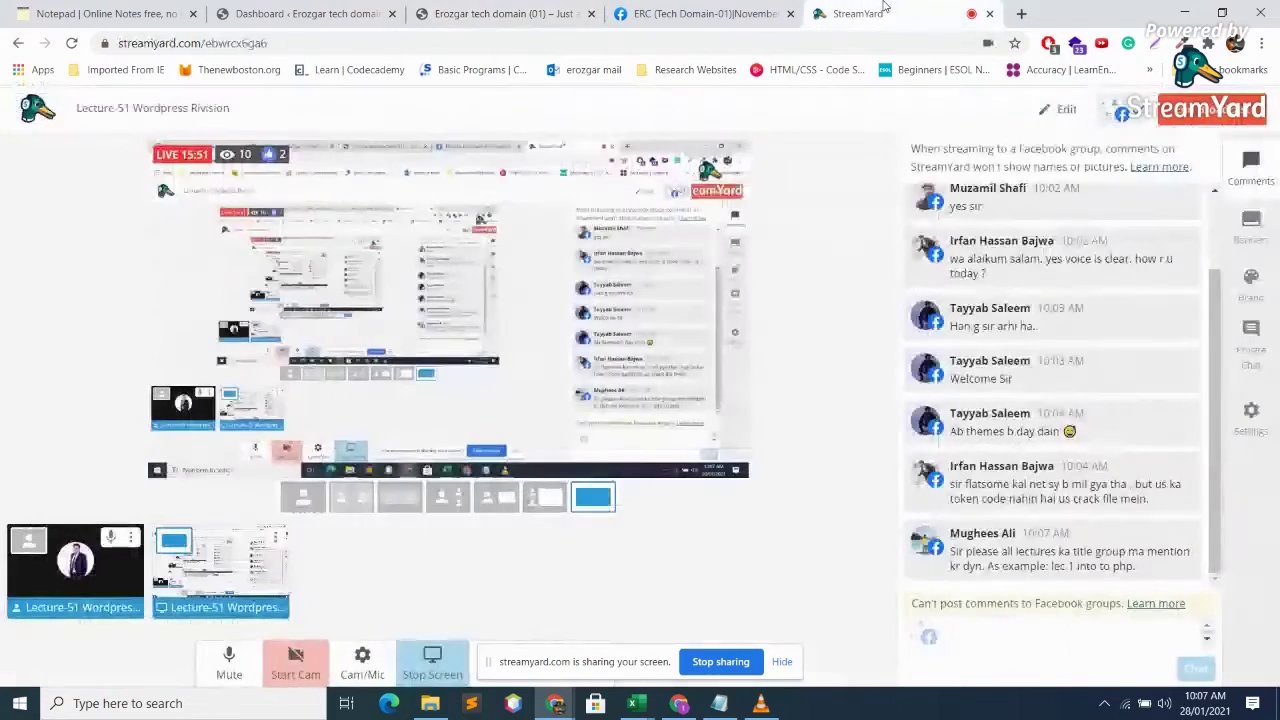
left_click(1052, 556)
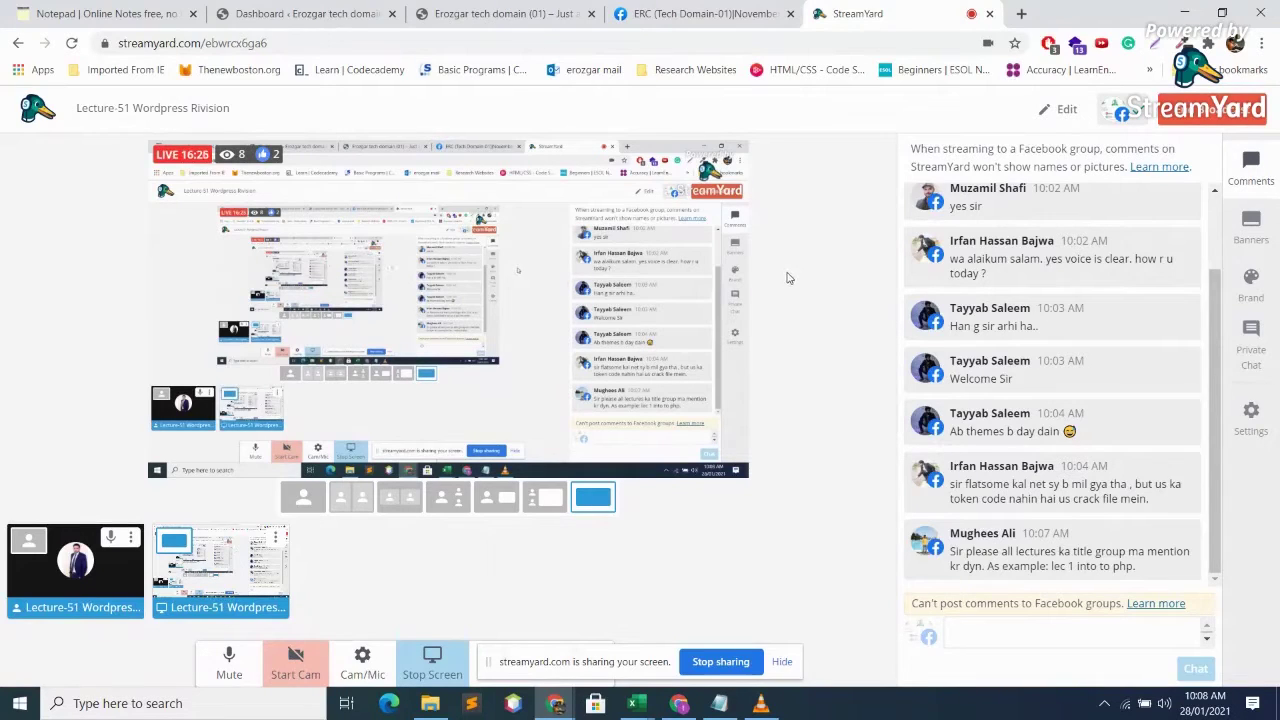
- Return to the storefront's home page and open it for editing with UX Builder
left_click(470, 13)
left_click(718, 10)
left_click(566, 8)
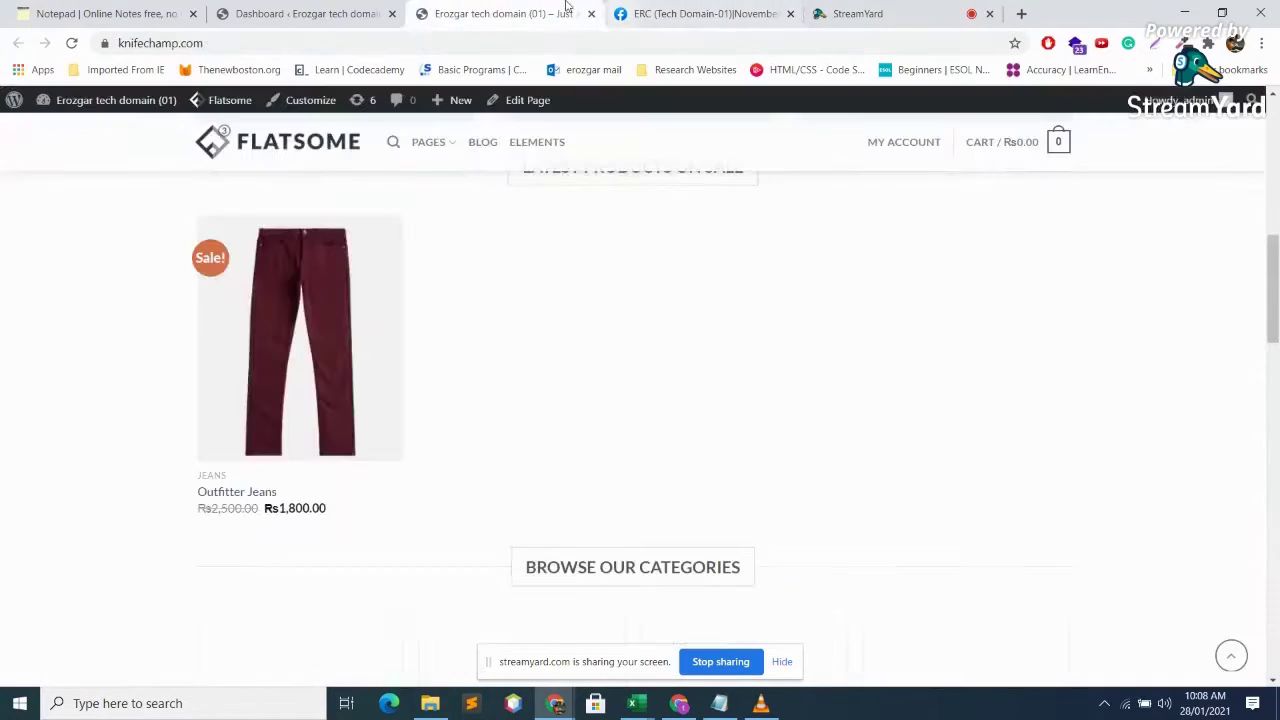
scroll(908, 667, "up", 15)
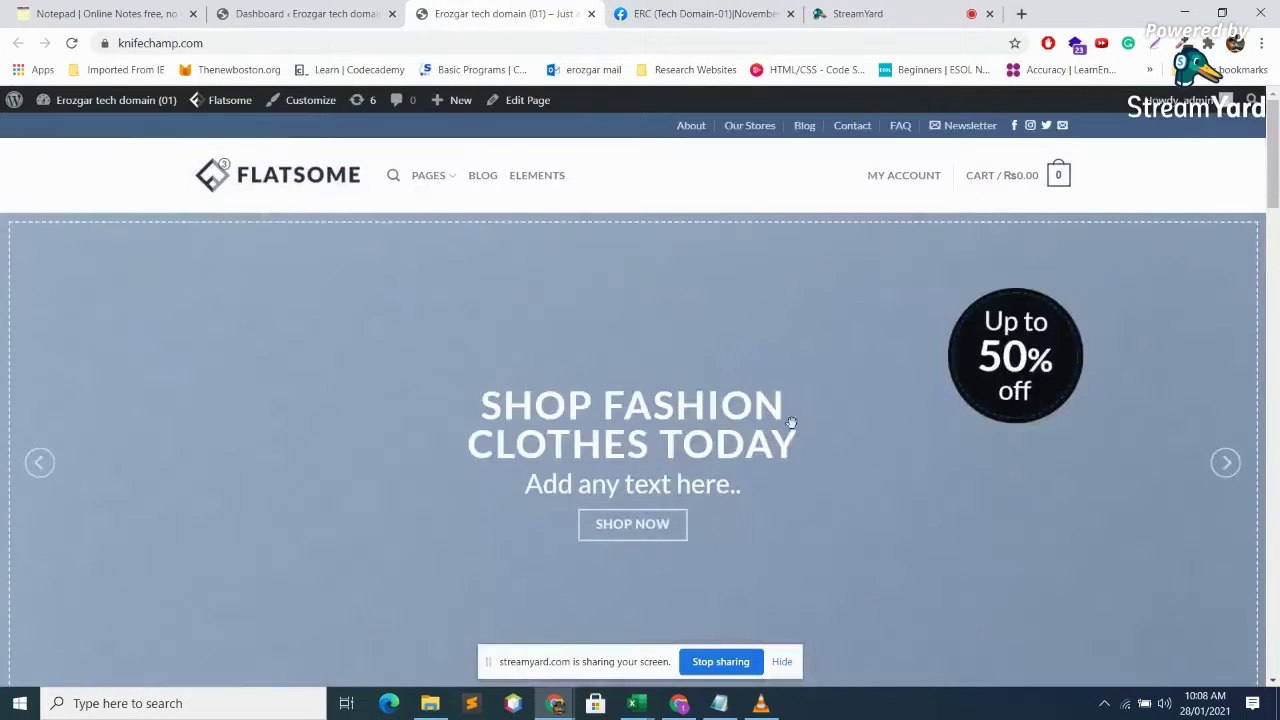
scroll(791, 423, "down", 1)
scroll(671, 190, "up", 1)
mouse_move(531, 102)
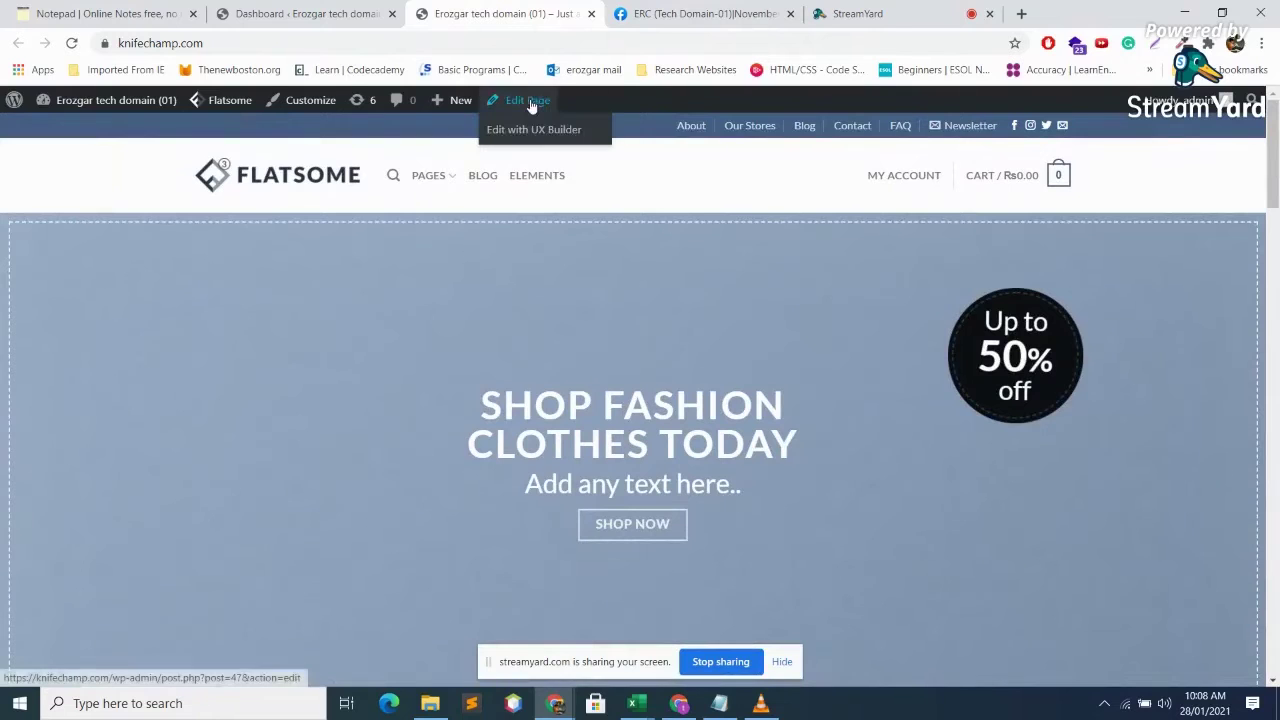
left_click(540, 131)
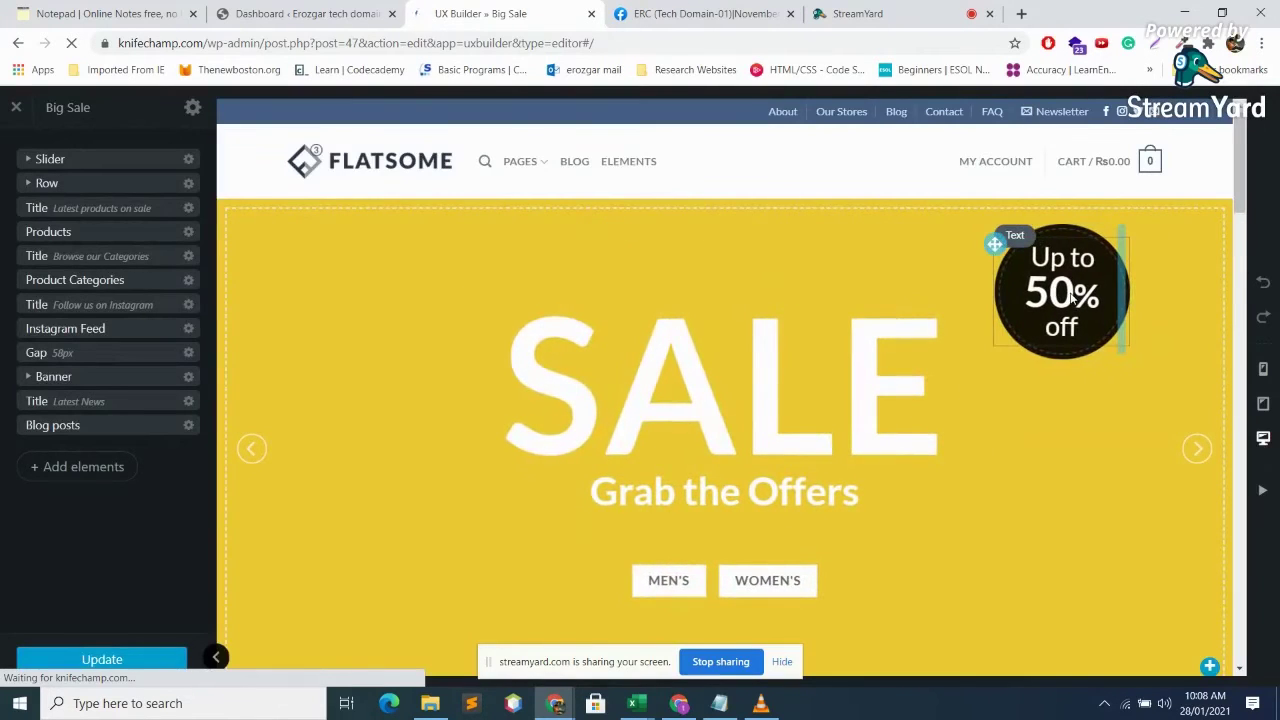
- Show the slider's second banner and move its "Up to 50% off" text box slightly upward
left_click(1072, 291)
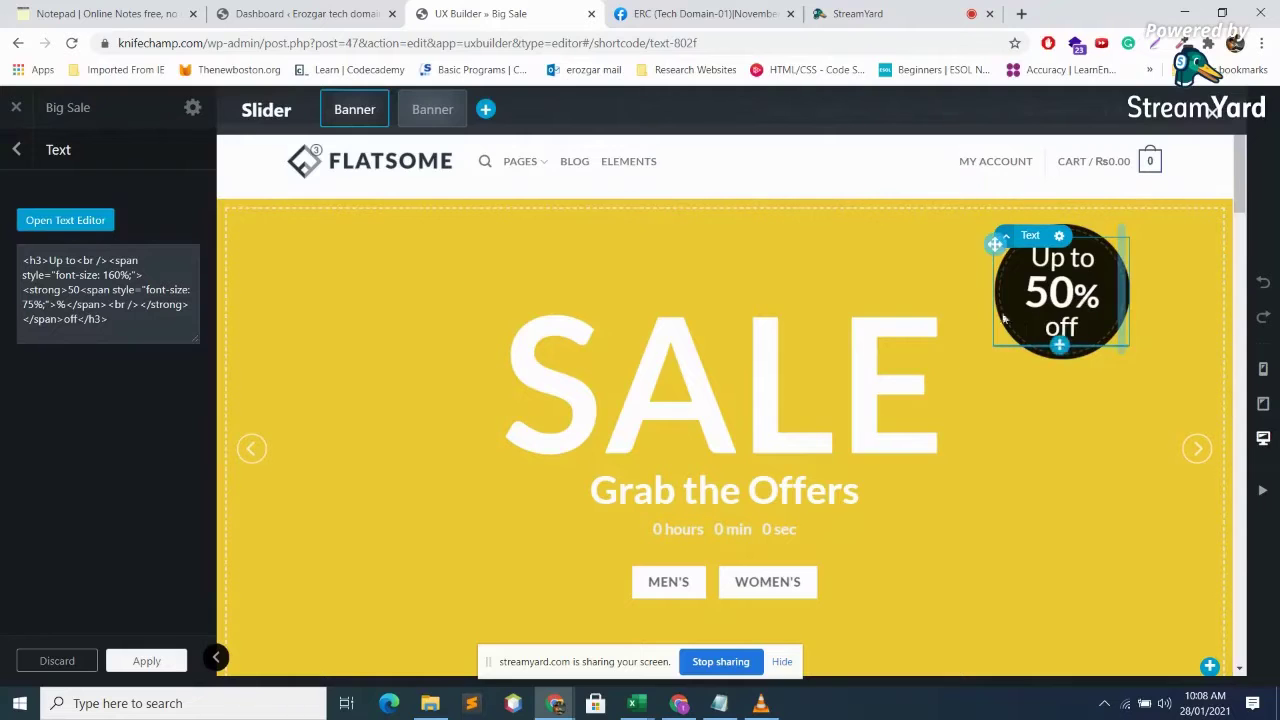
left_click(435, 114)
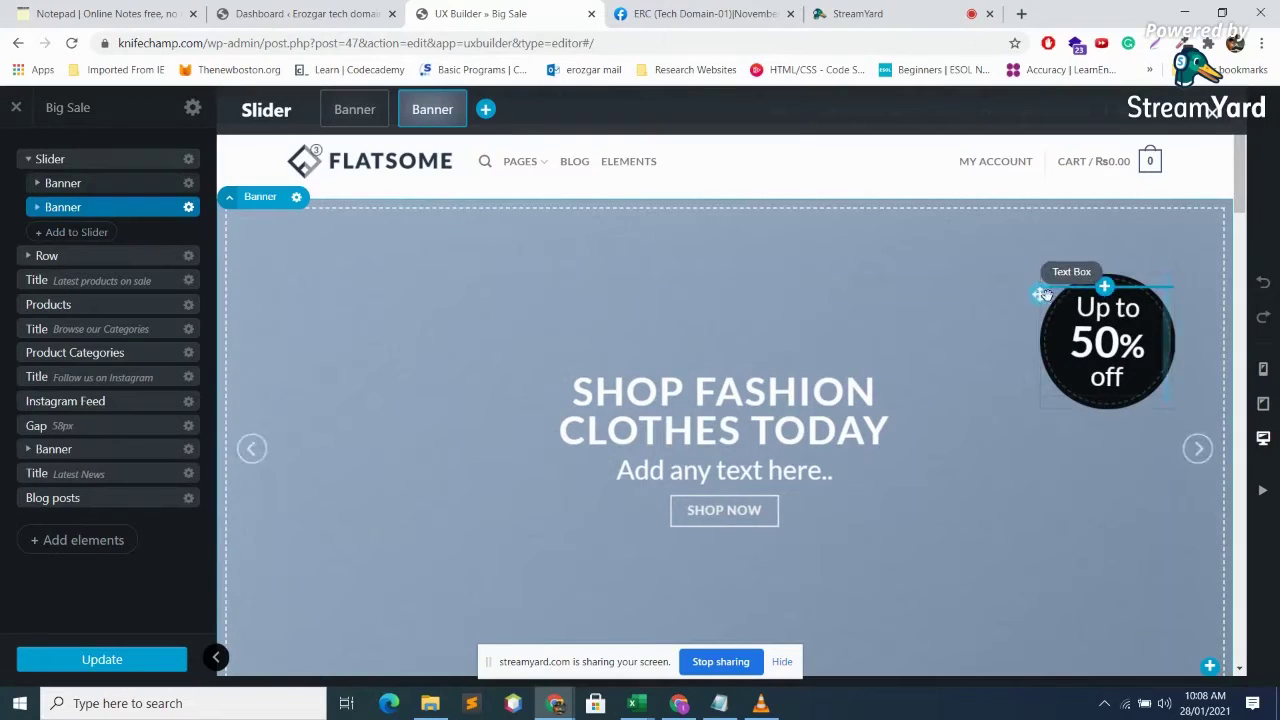
left_click_drag(1040, 294, 1028, 271)
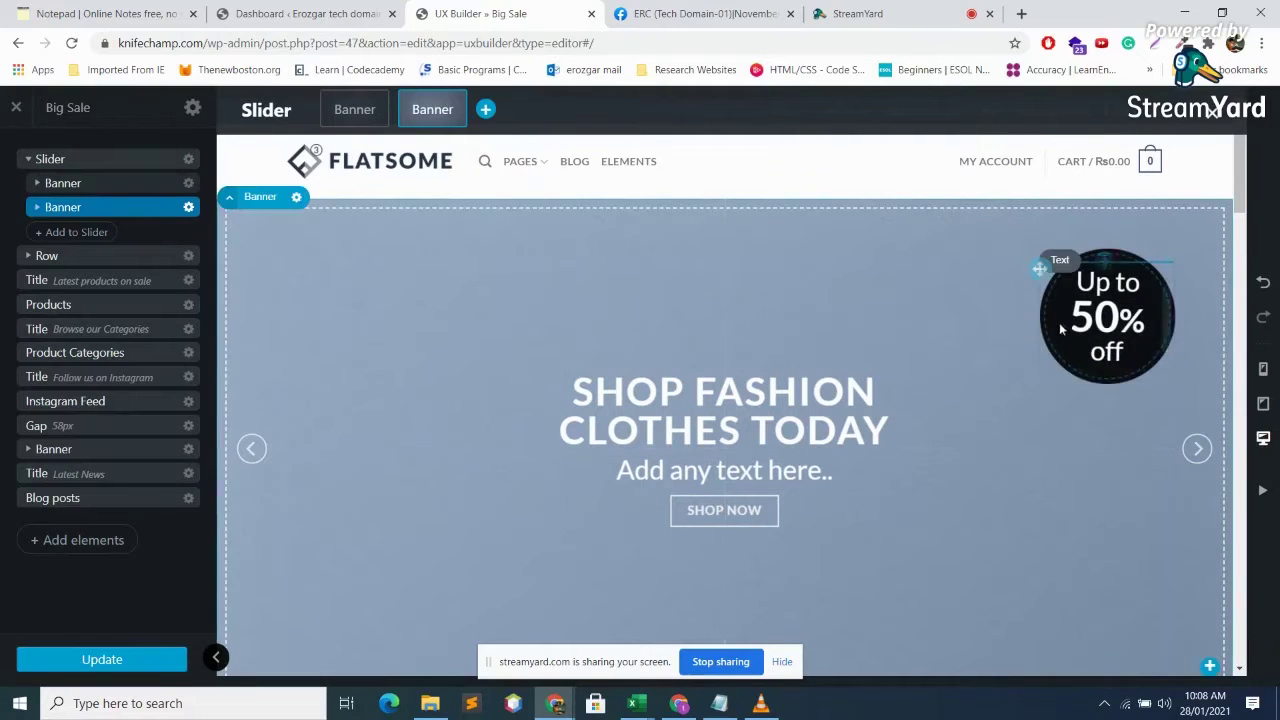
- Examine the content and layout elements that can be added inside the second banner's "Up to 50% off" text box
left_click(1106, 370)
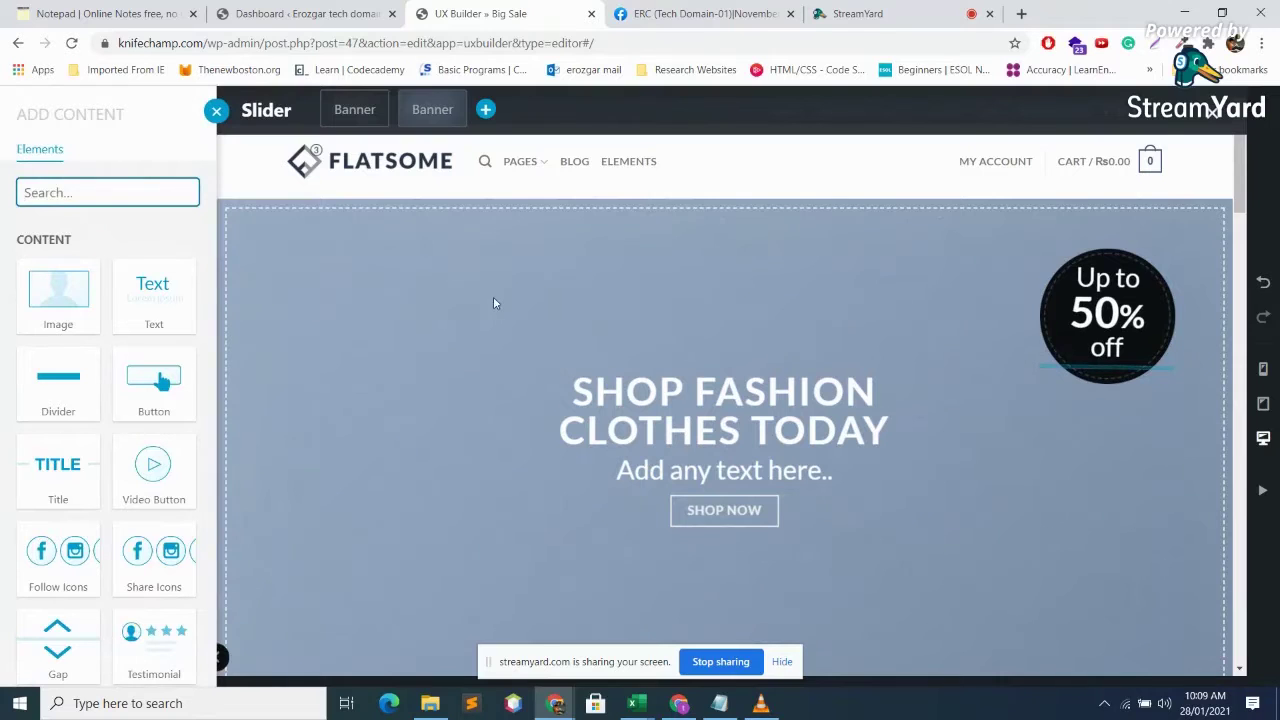
scroll(189, 485, "down", 2)
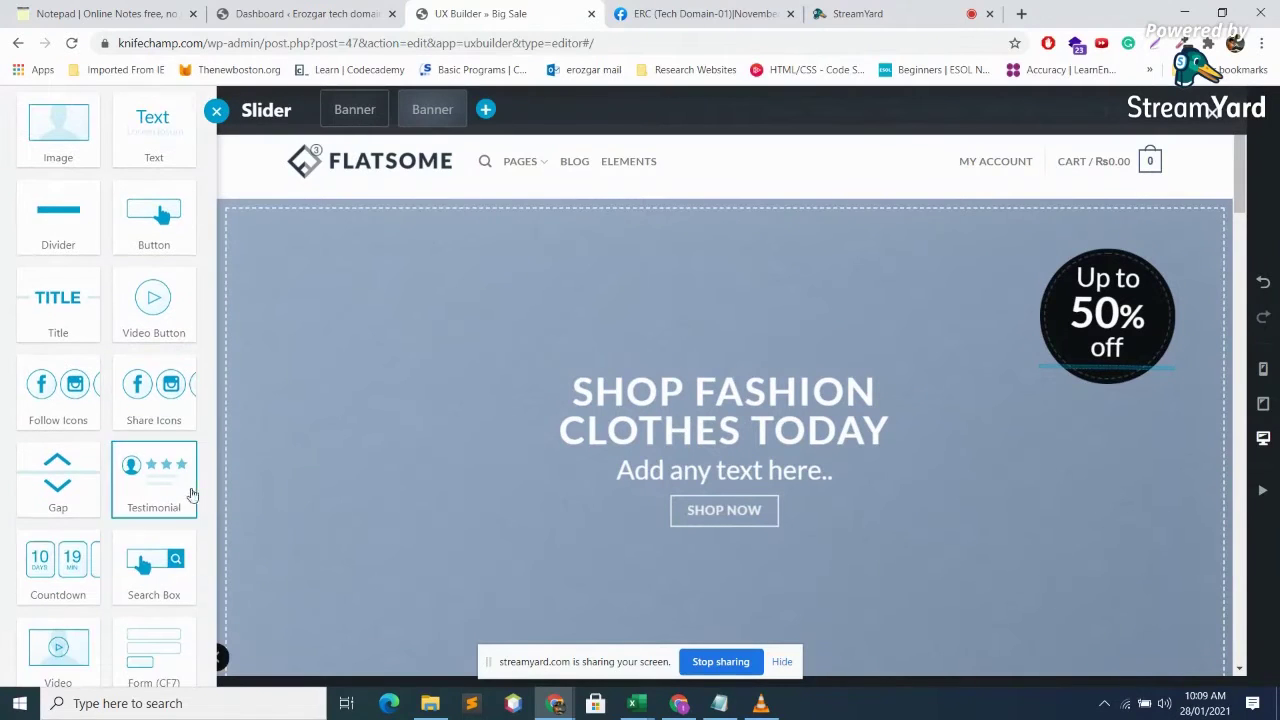
scroll(171, 393, "down", 2)
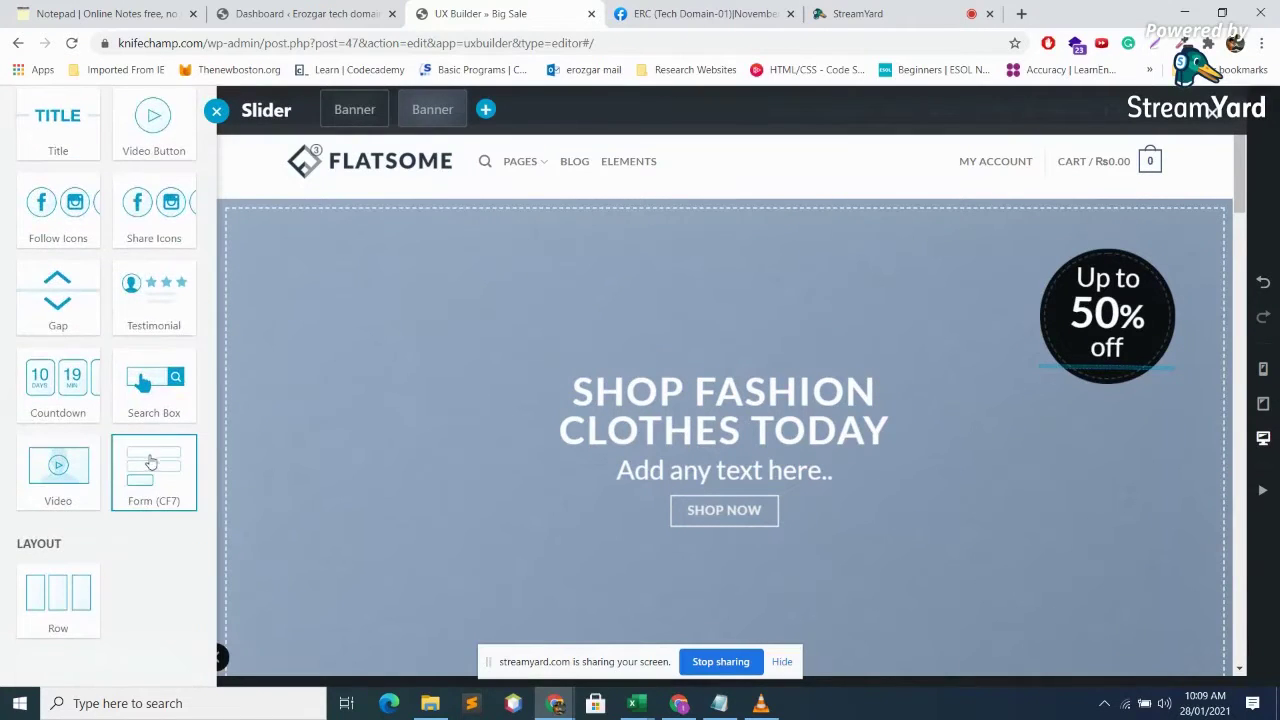
scroll(152, 460, "up", 4)
scroll(152, 460, "down", 4)
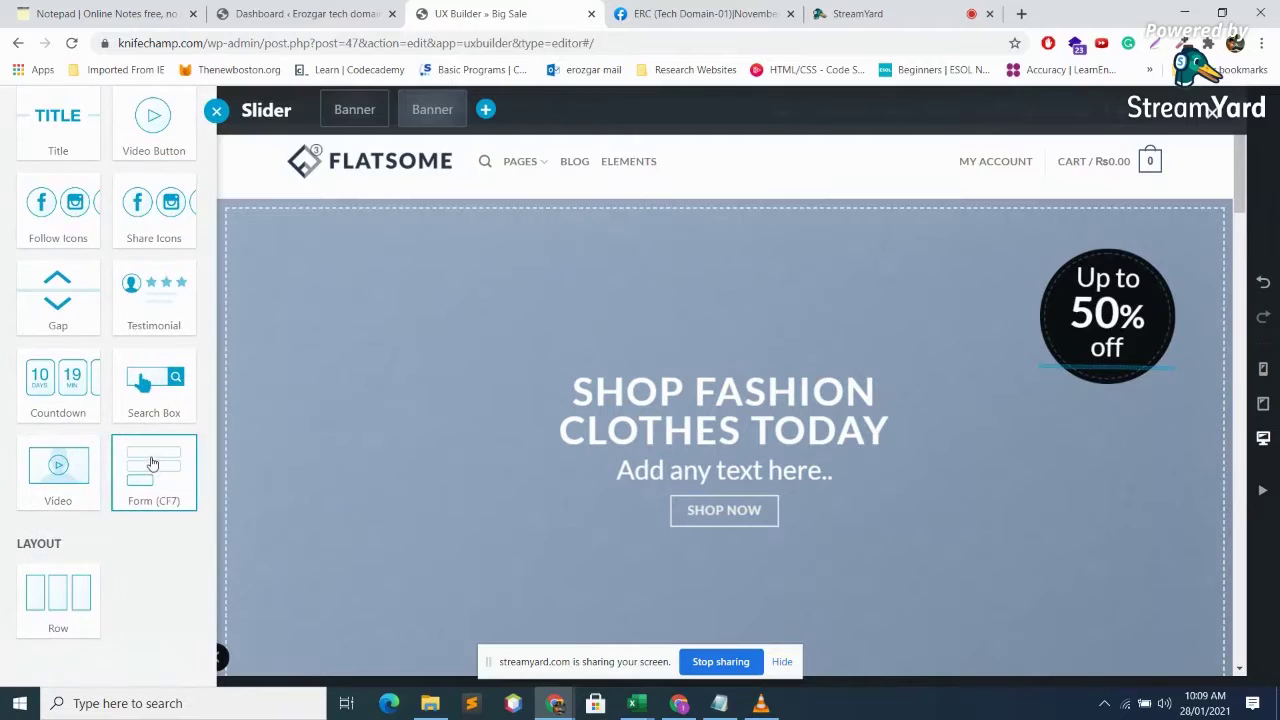
left_click(519, 363)
- Insert a row with the 3 Columns preset between the "Latest products on sale" title and the products below it
scroll(590, 356, "down", 6)
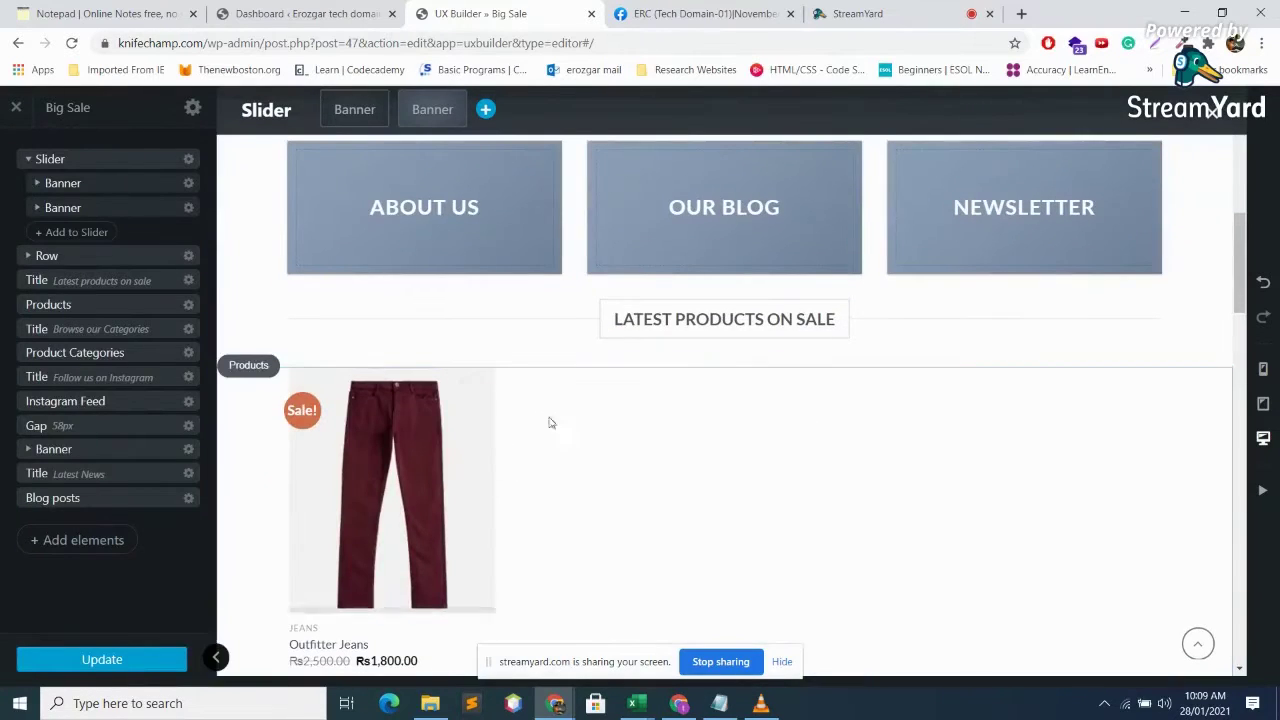
left_click(723, 366)
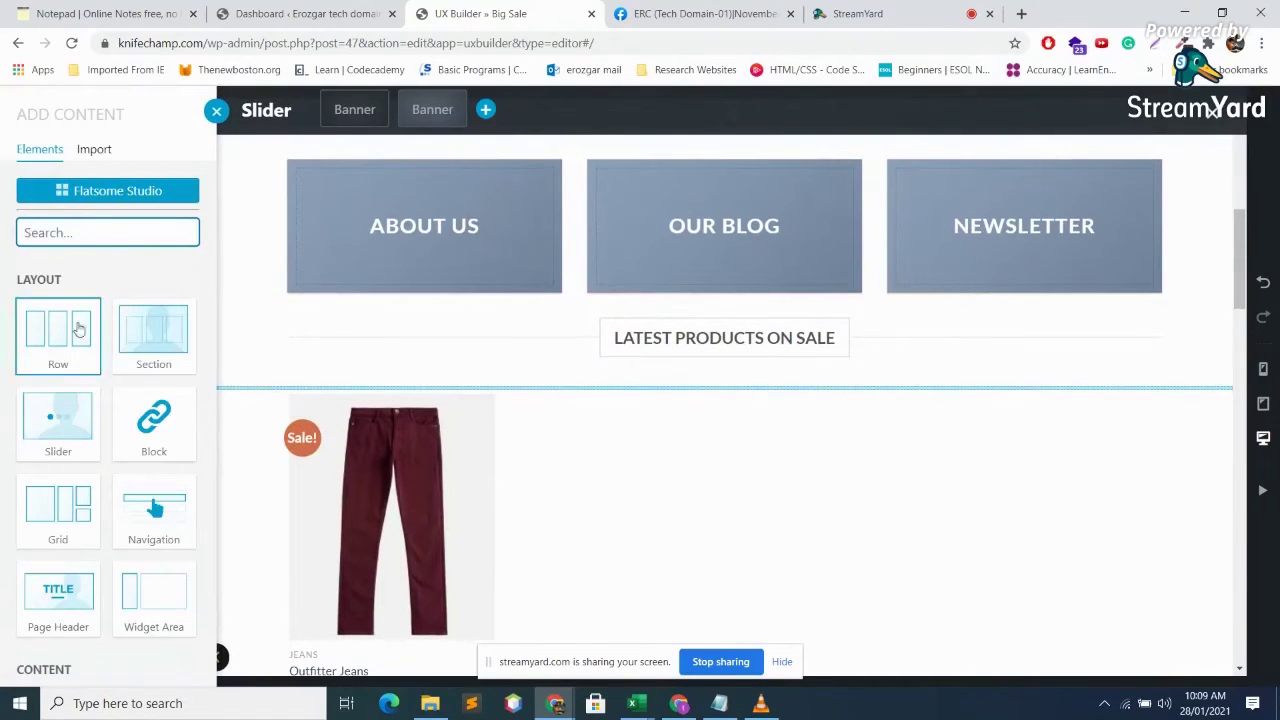
left_click(40, 336)
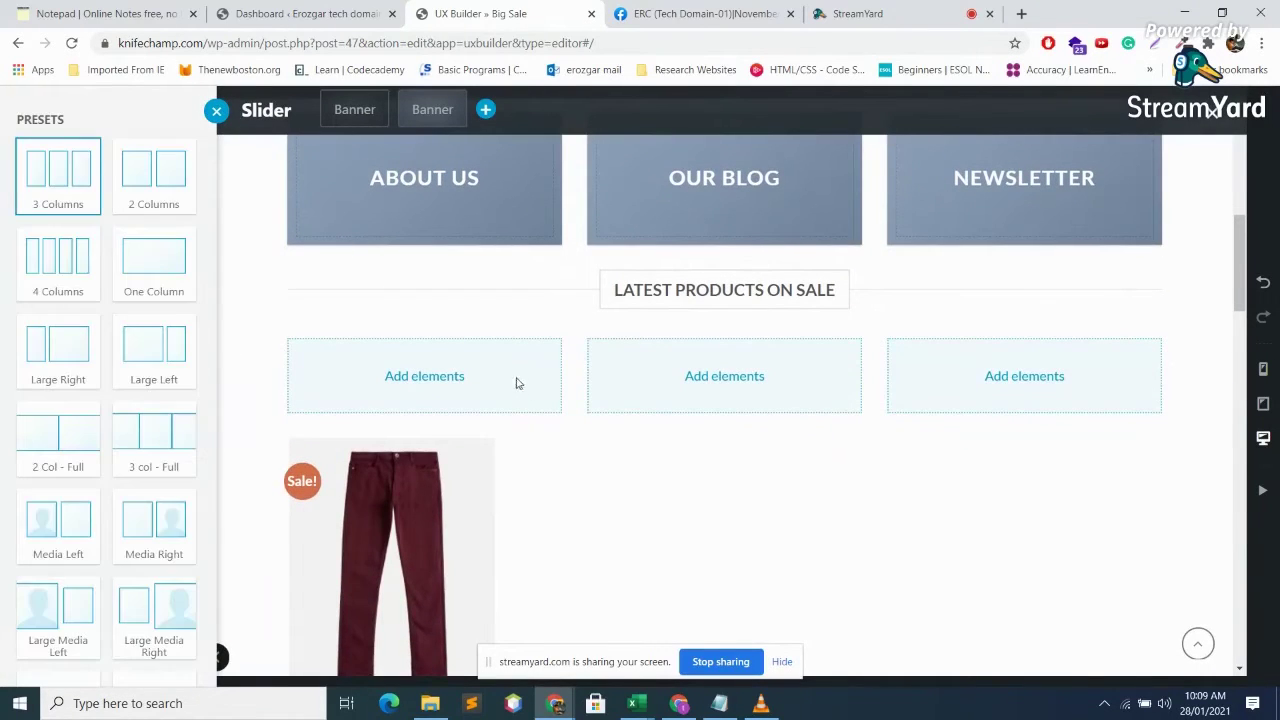
left_click(422, 376)
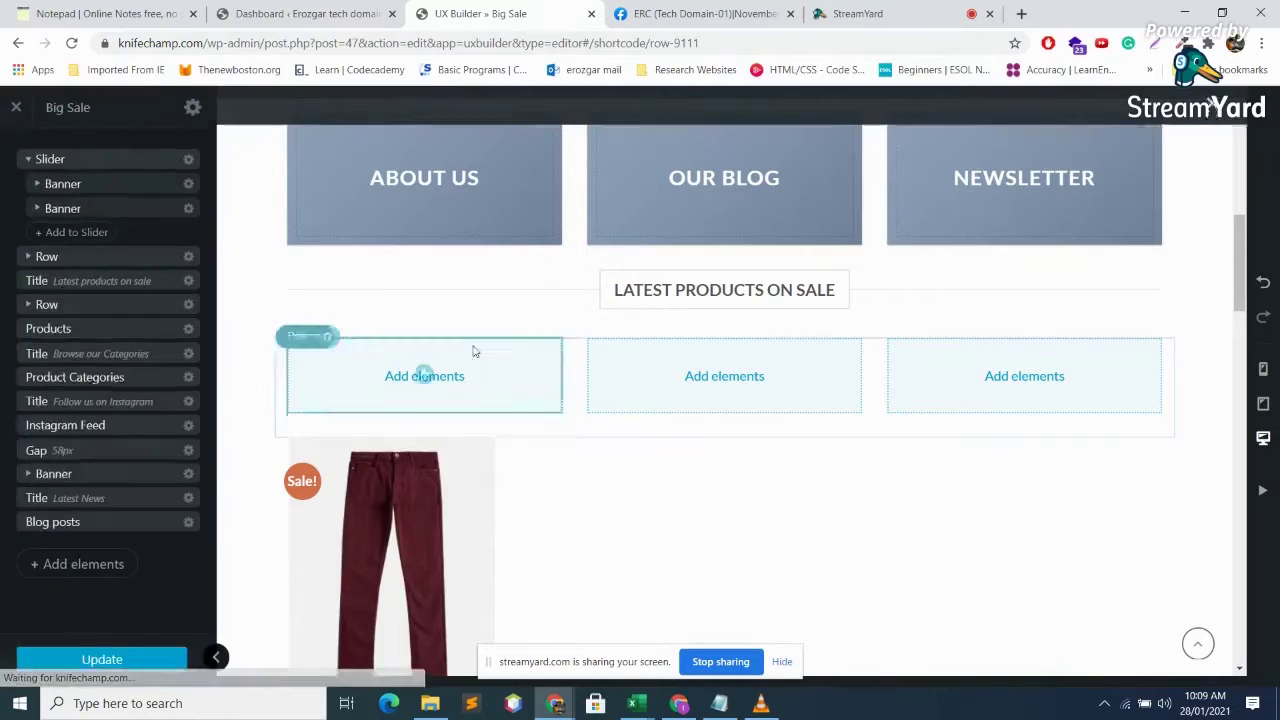
- Add an Image element to the first column of the new three-column row
left_click(423, 374)
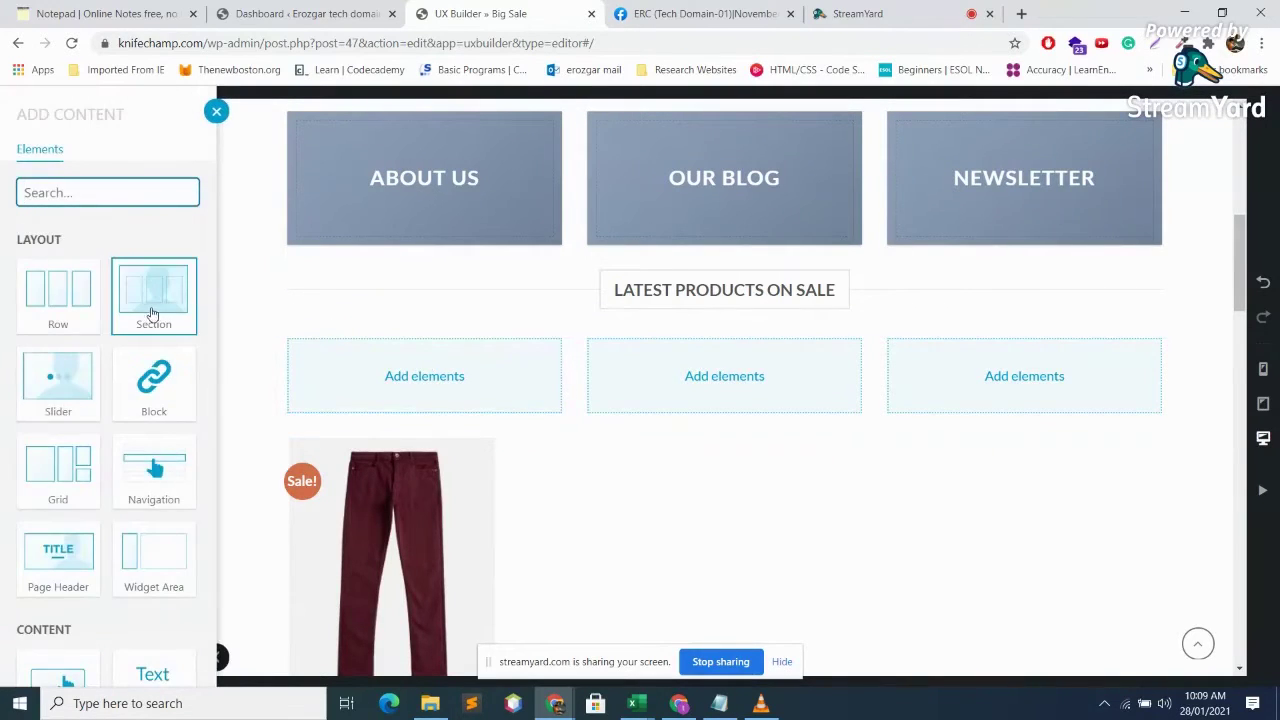
scroll(112, 466, "down", 2)
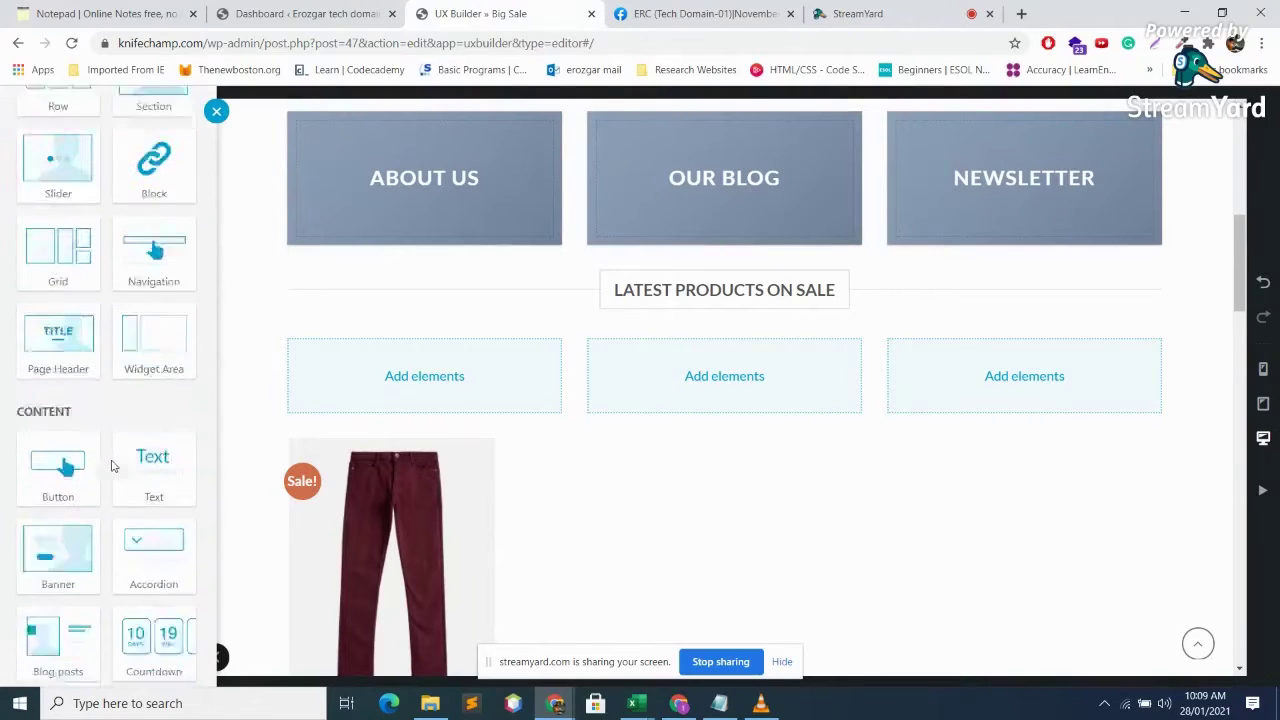
scroll(112, 466, "down", 3)
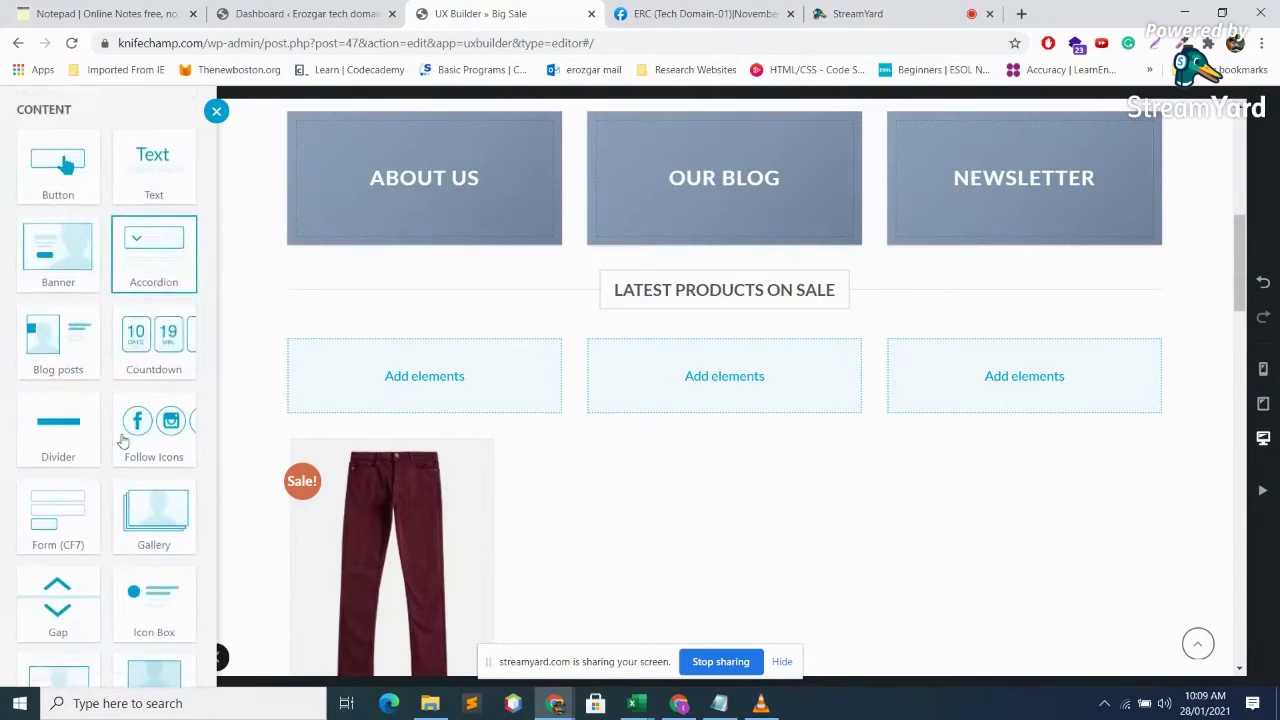
scroll(110, 450, "down", 3)
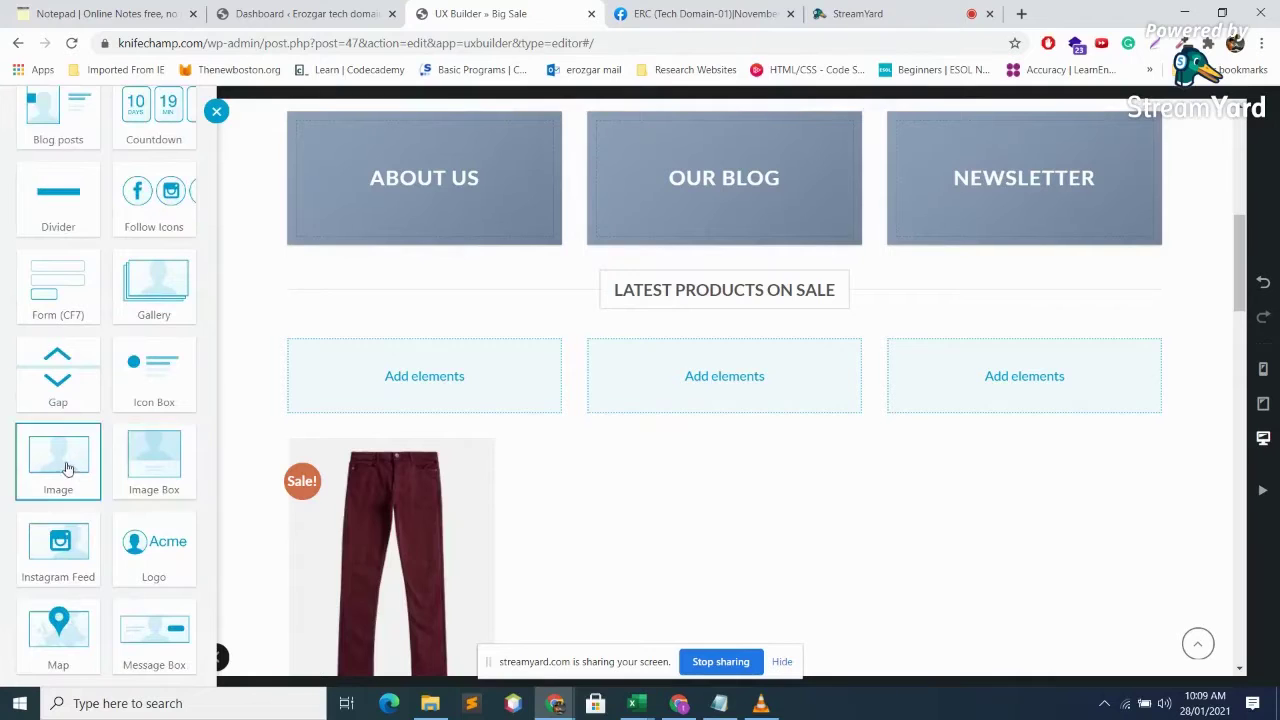
left_click(68, 468)
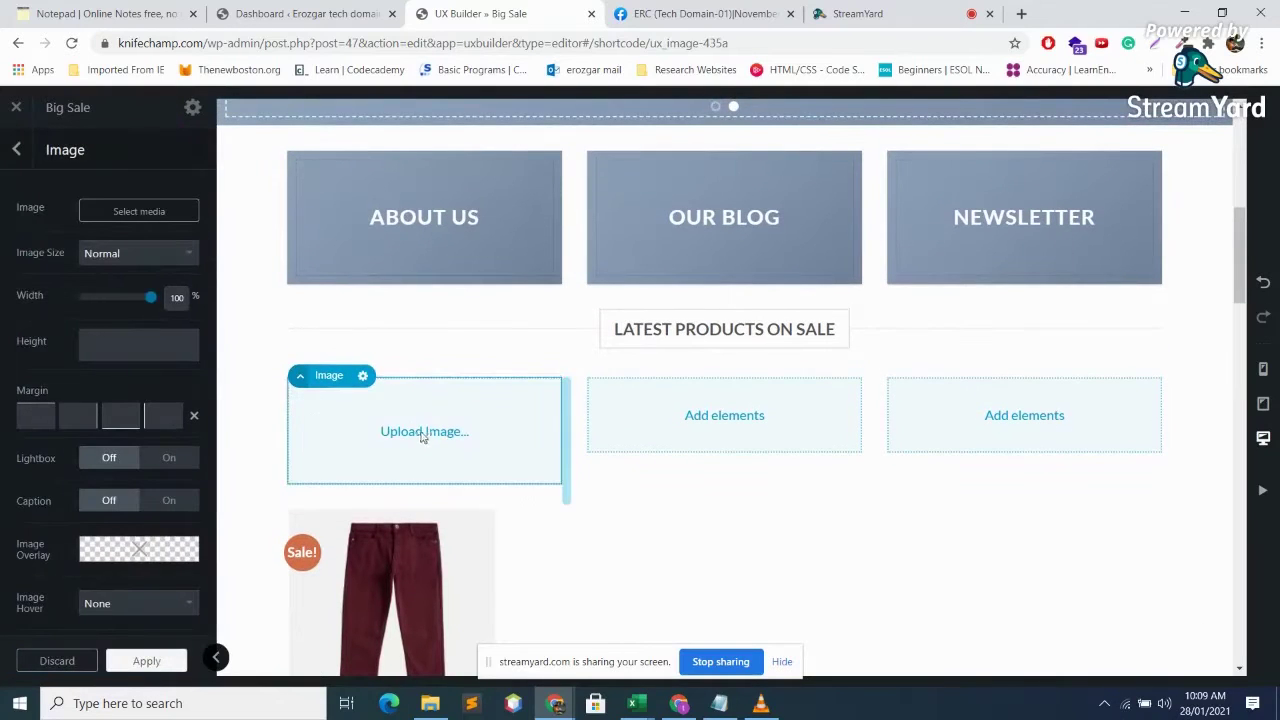
- Use the plaid shirt picture from the media library as the first column's image
left_click(135, 222)
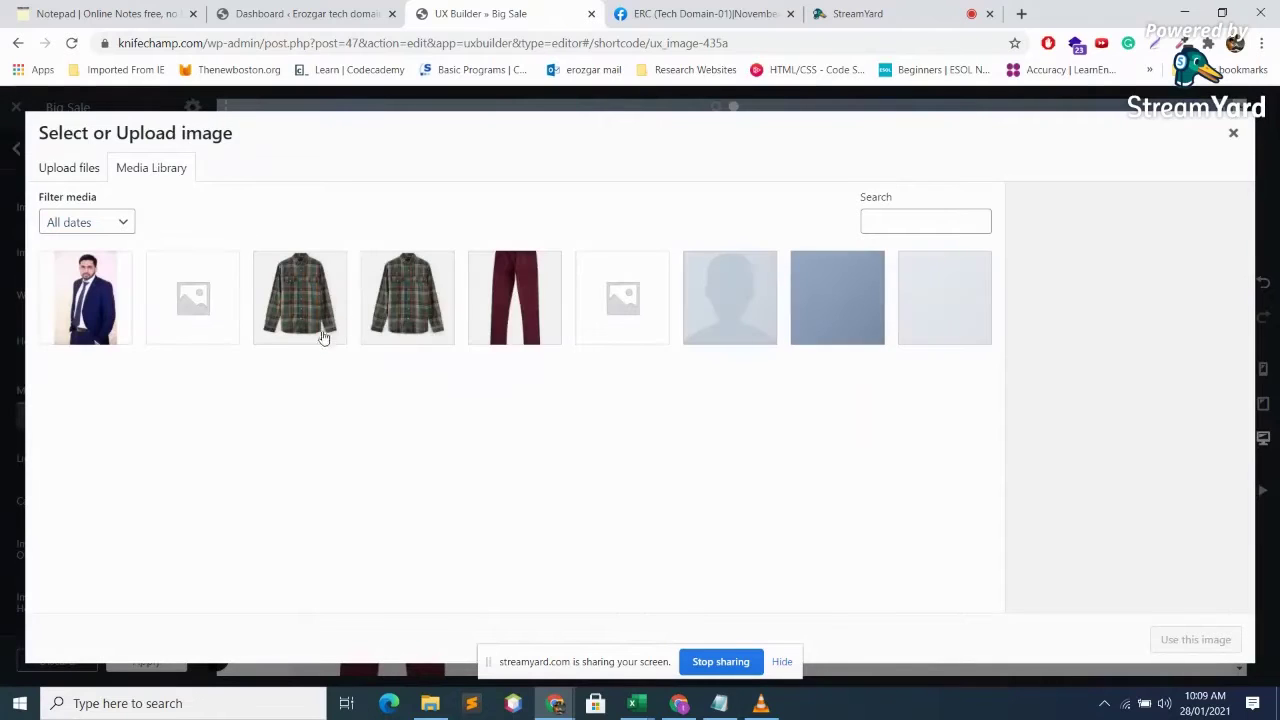
left_click(393, 320)
left_click(1208, 641)
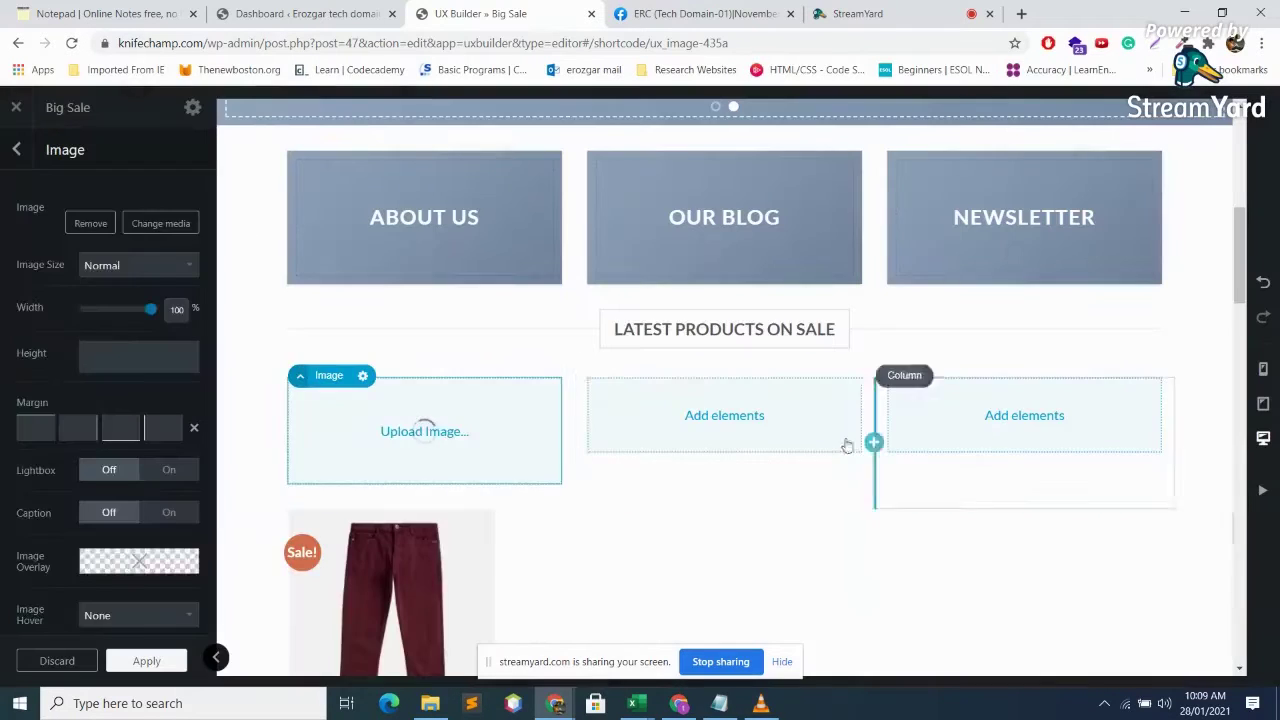
scroll(800, 400, "down", 3)
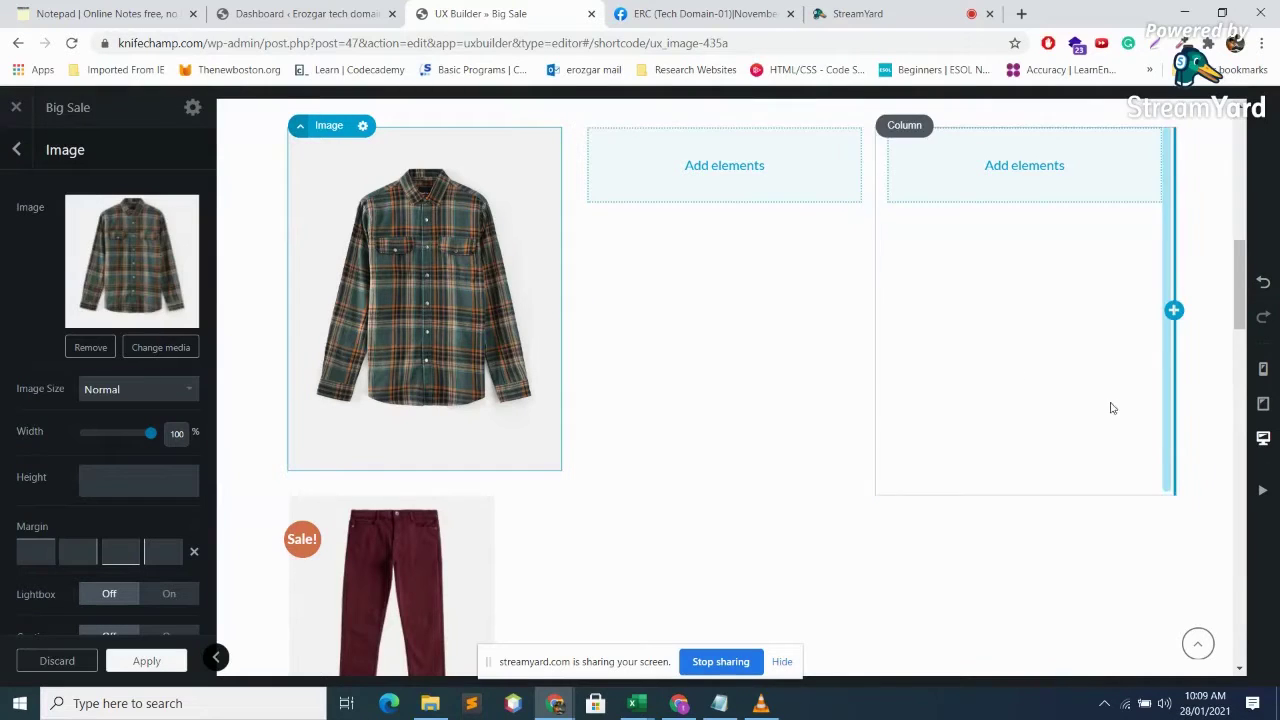
scroll(1073, 465, "up", 3)
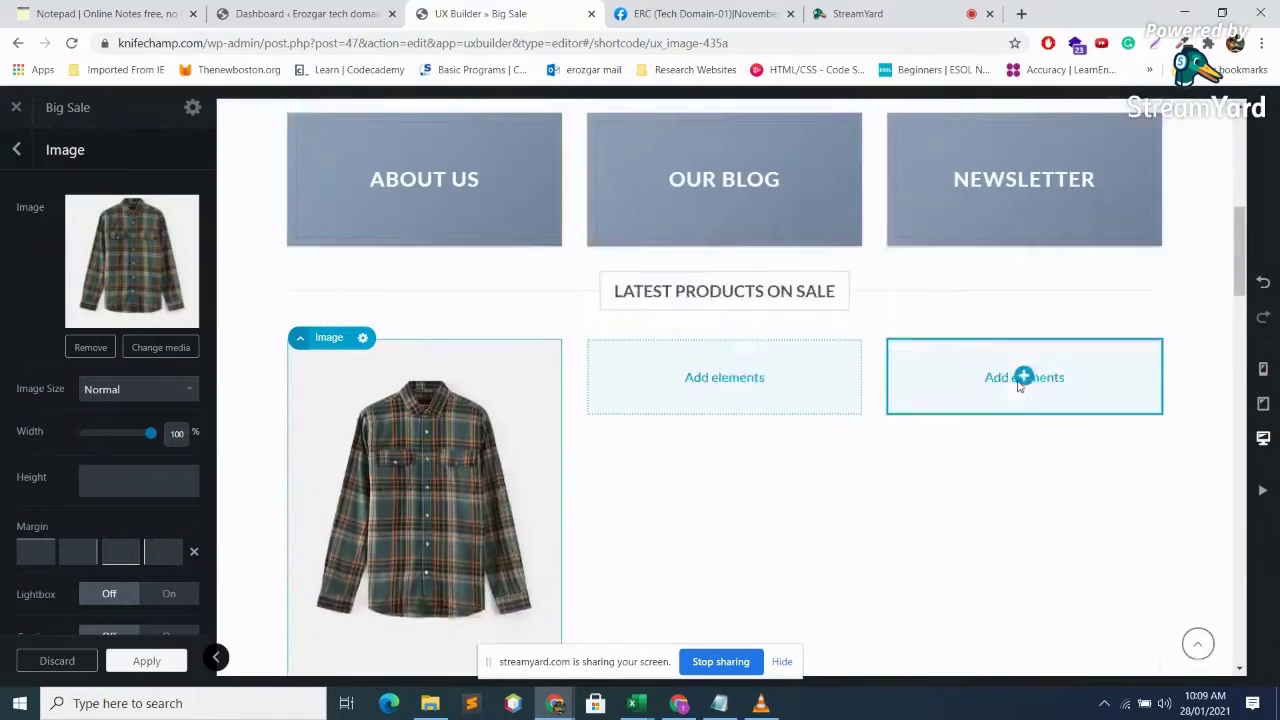
- Open the options of the Product Categories element under the "Browse our categories" title
scroll(849, 289, "down", 10)
scroll(549, 394, "up", 1)
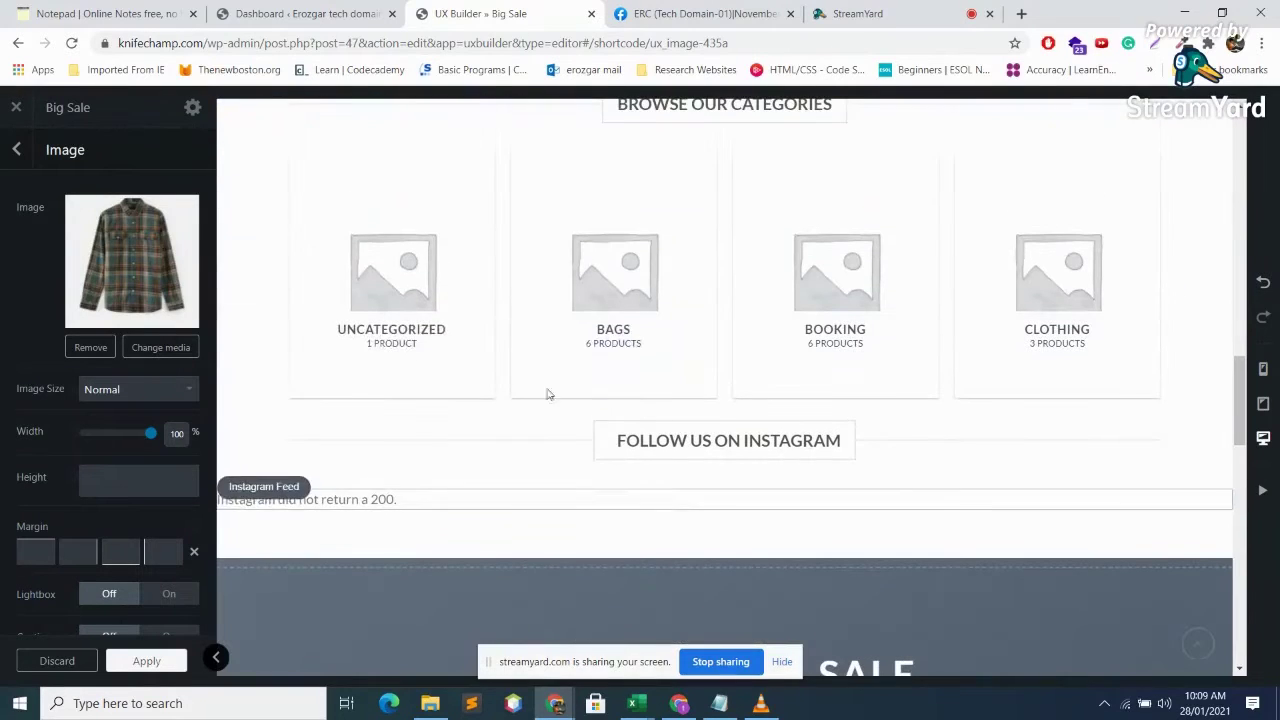
left_click(430, 339)
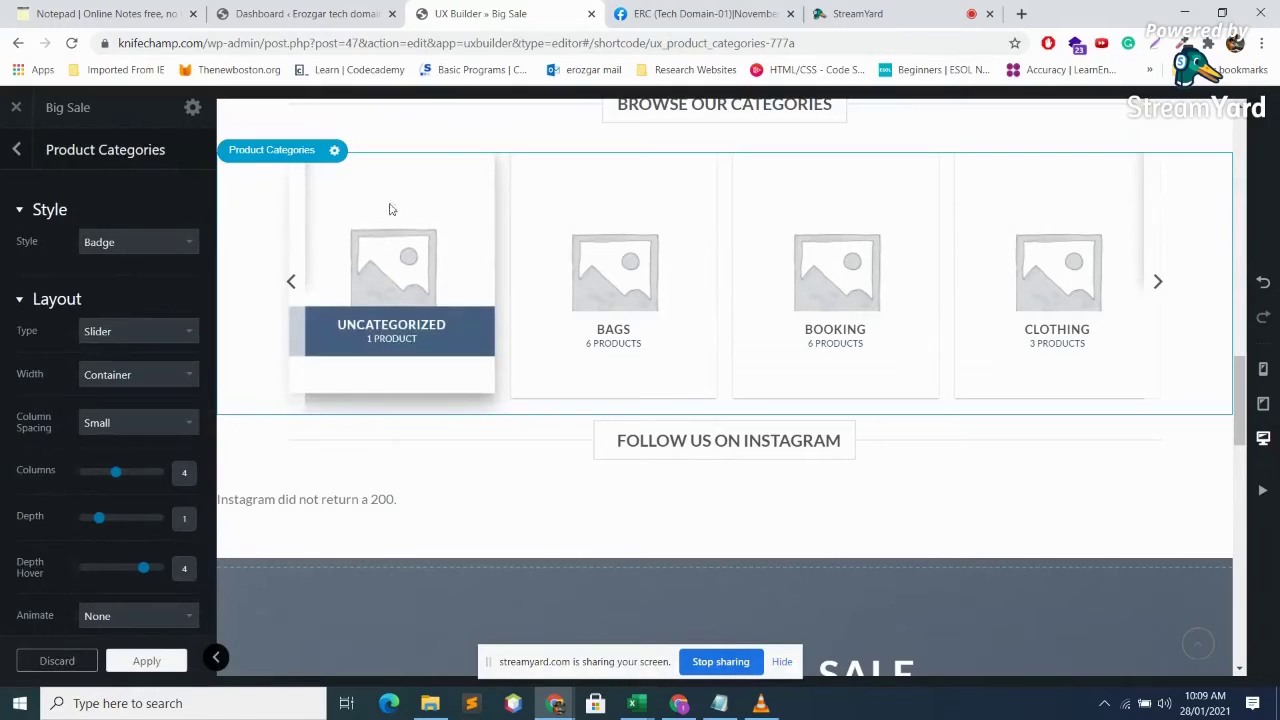
left_click(334, 150)
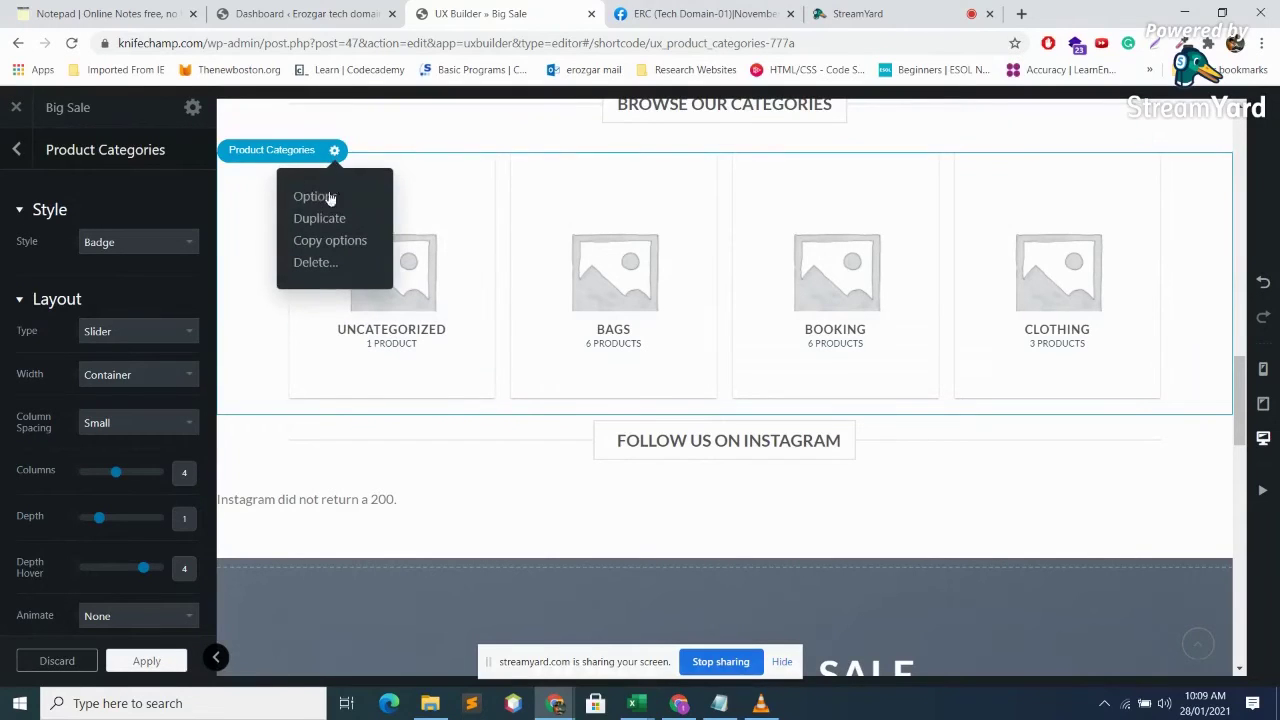
left_click(330, 200)
- Try the Normal style on the product categories and set the style back to Badge
left_click(172, 240)
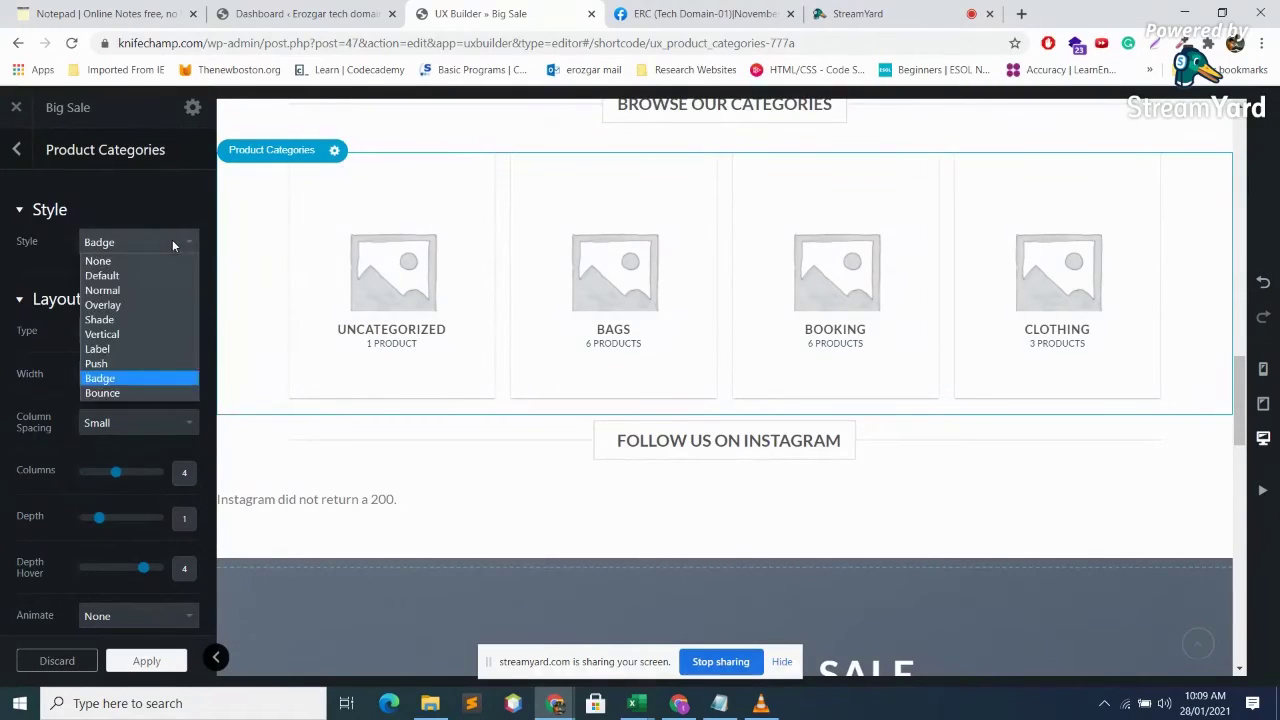
left_click(152, 290)
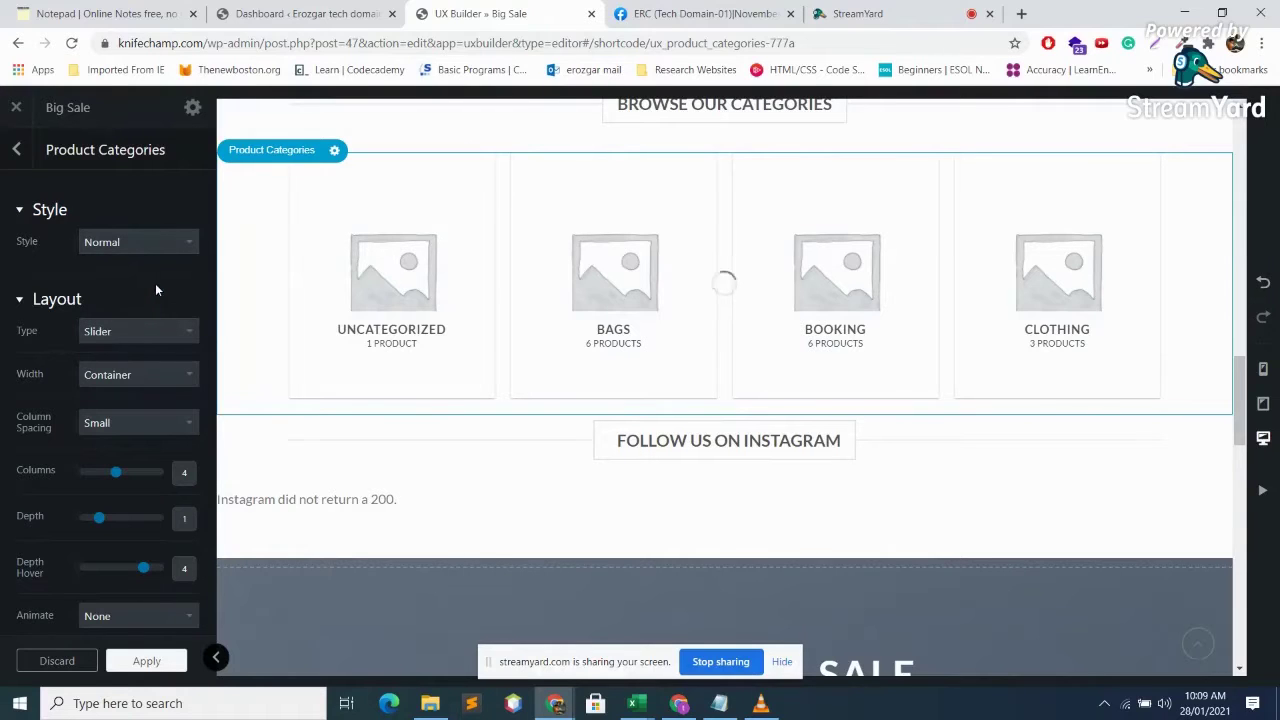
left_click(138, 243)
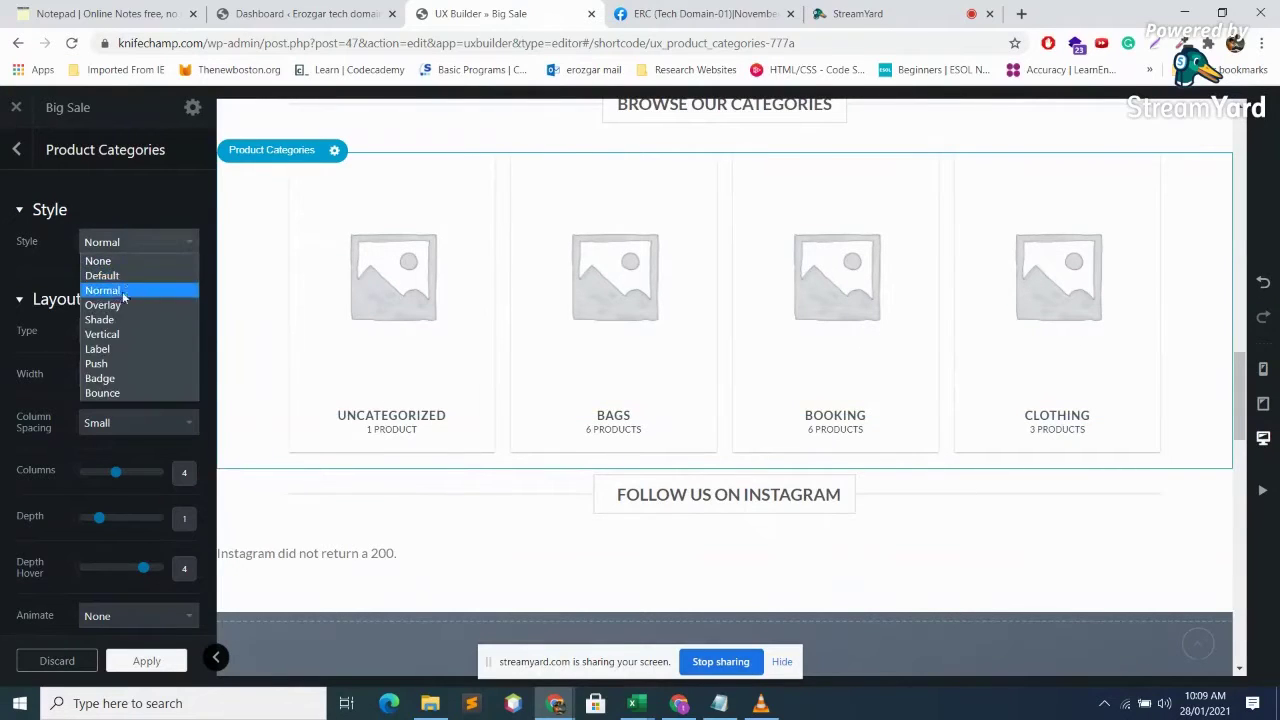
left_click(120, 378)
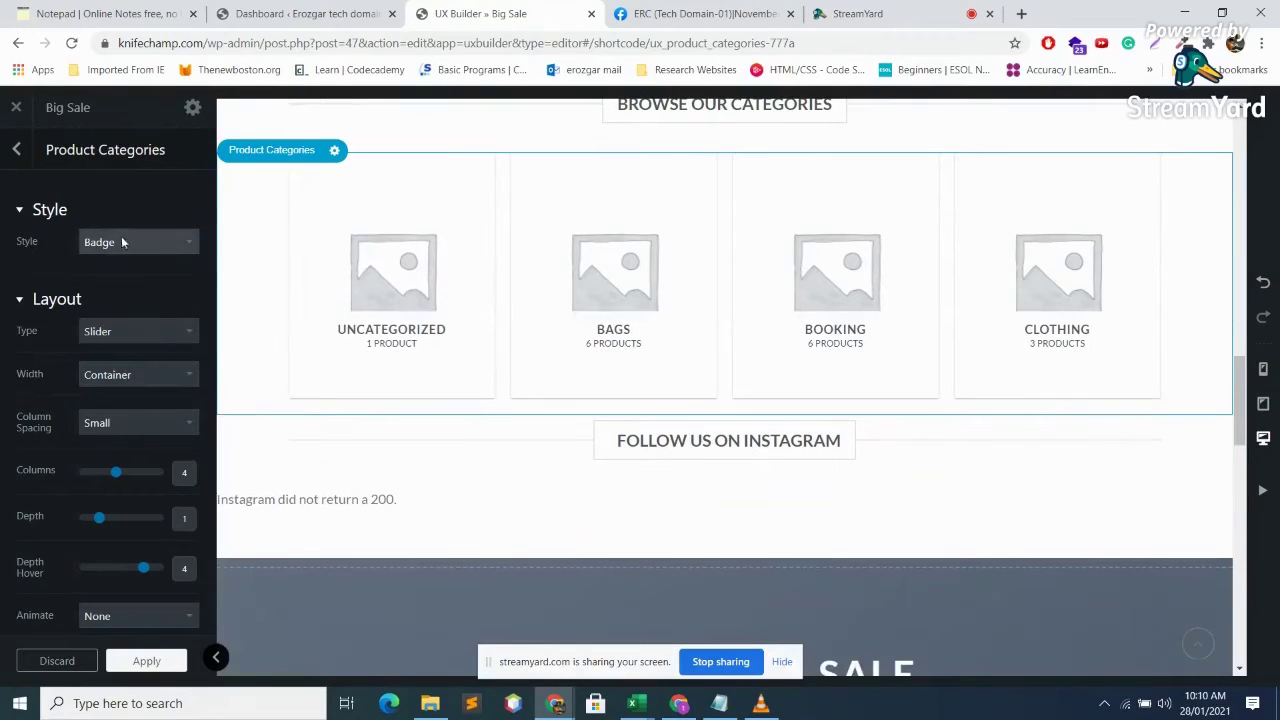
- Try the Full Slider layout type on the product categories and set the type back to Slider
left_click(142, 331)
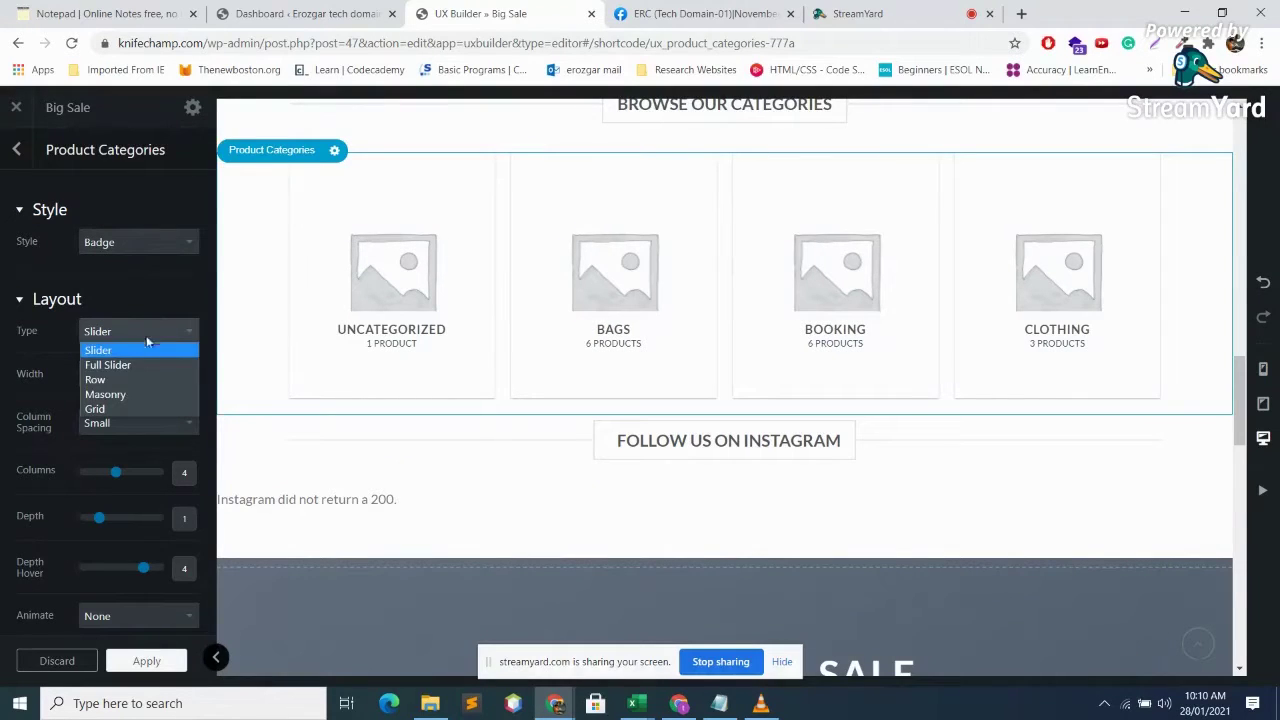
left_click(148, 365)
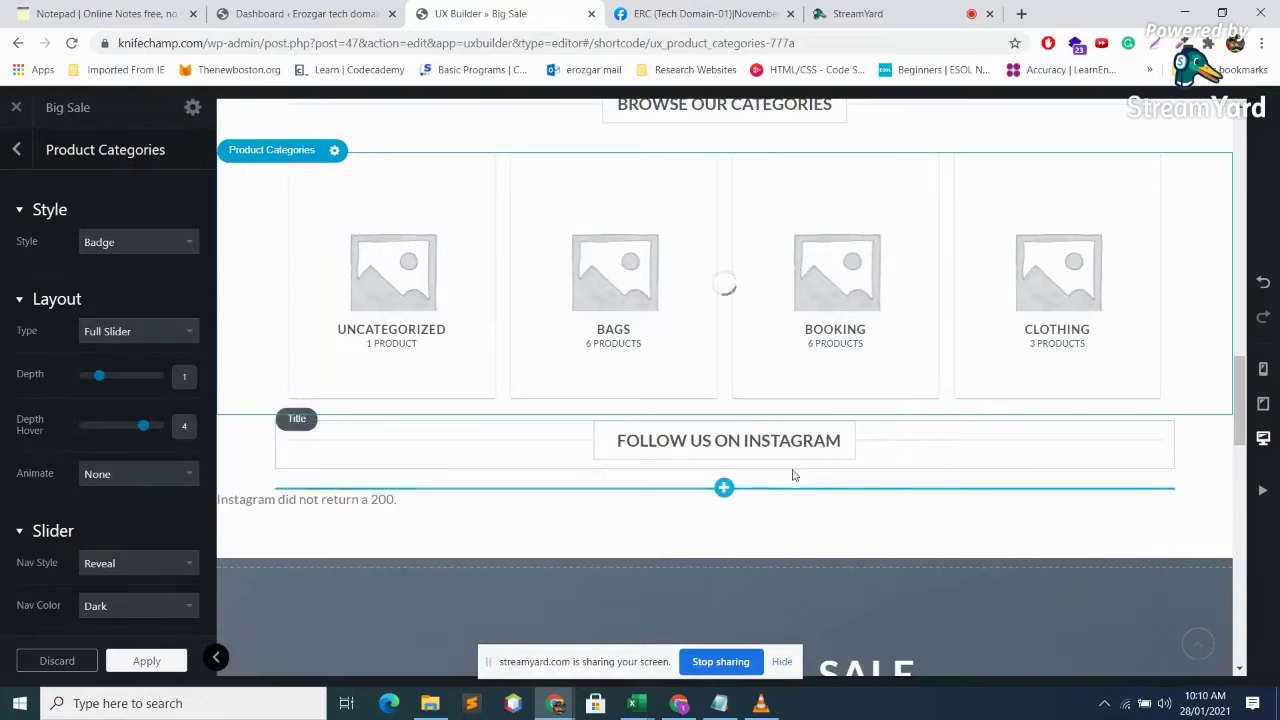
scroll(883, 465, "down", 10)
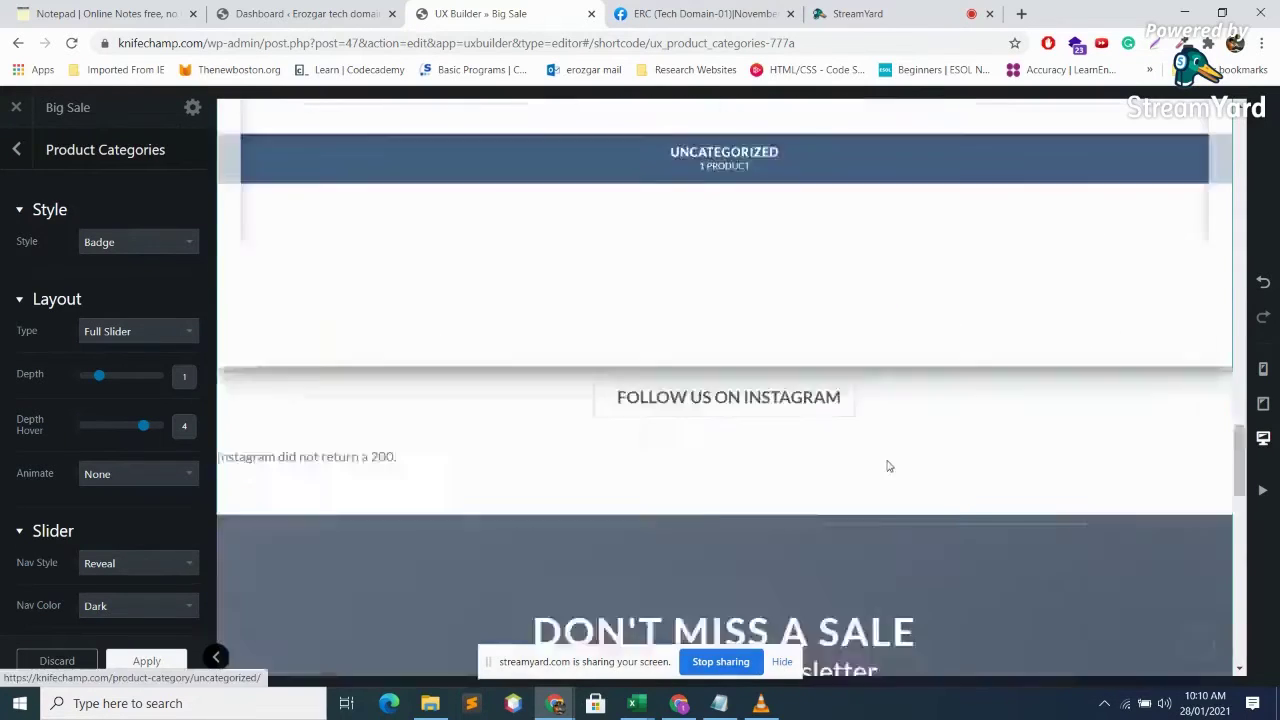
left_click(162, 331)
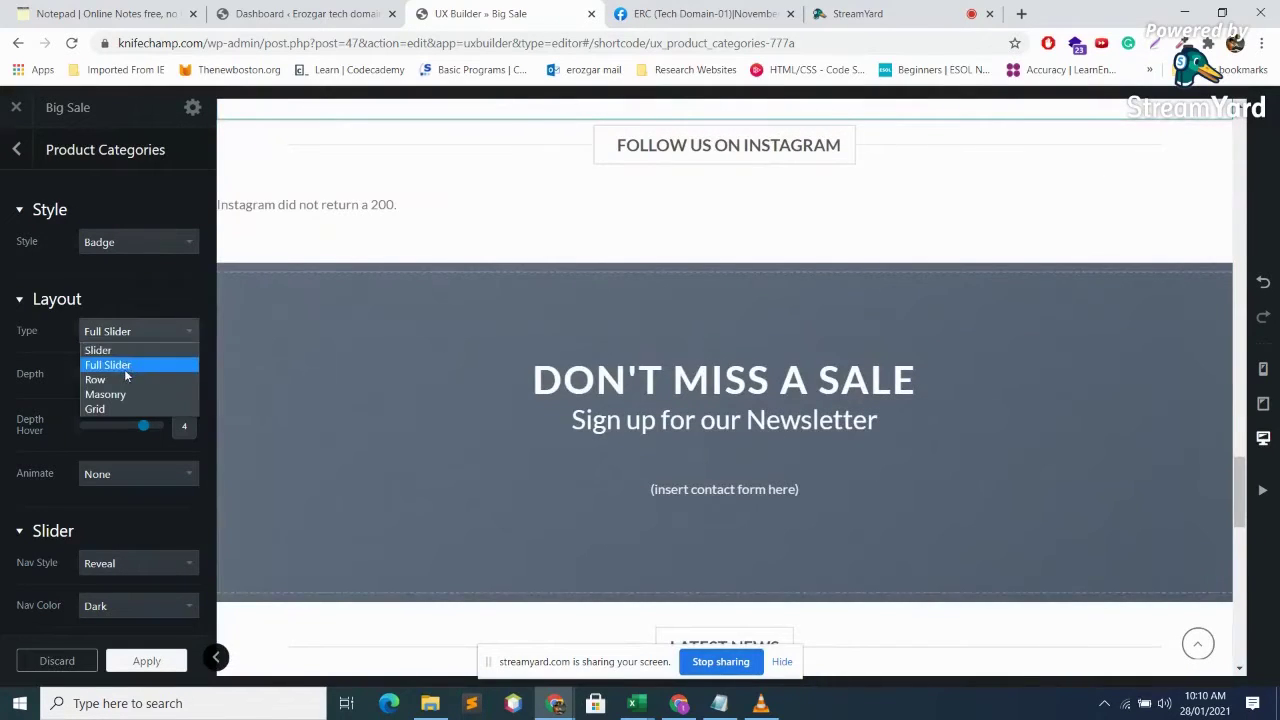
left_click(110, 365)
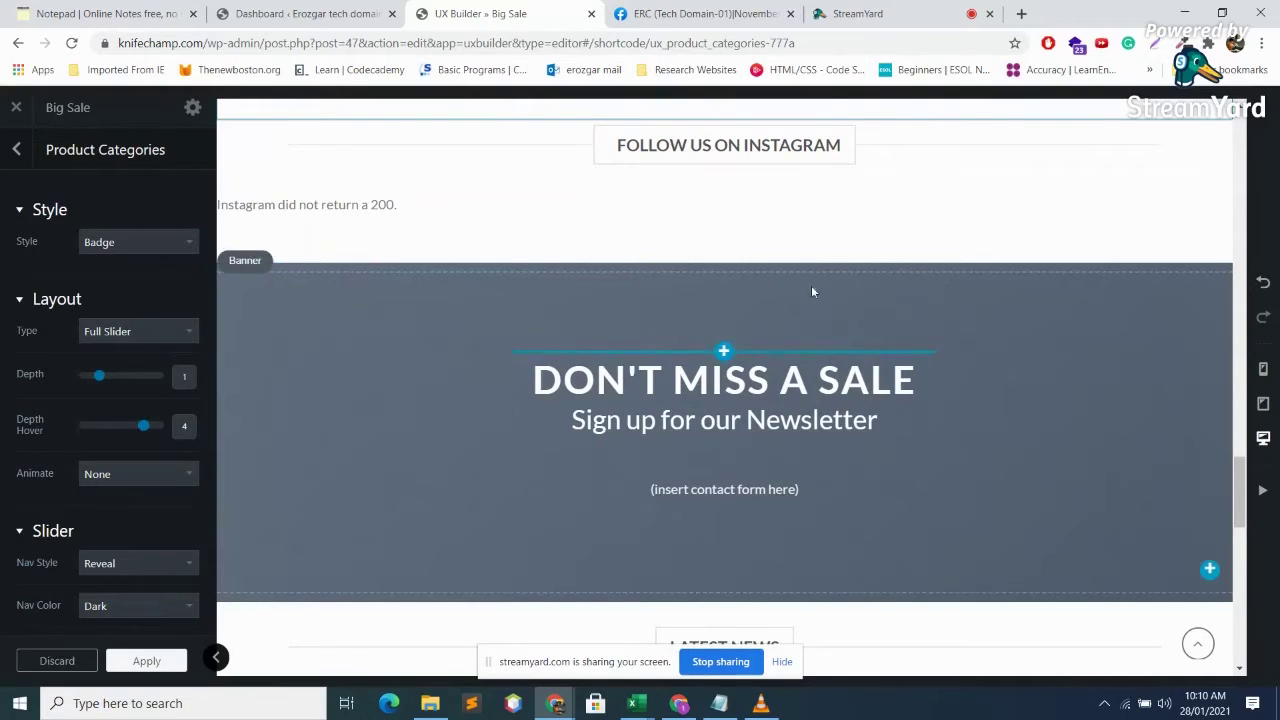
scroll(811, 285, "up", 8)
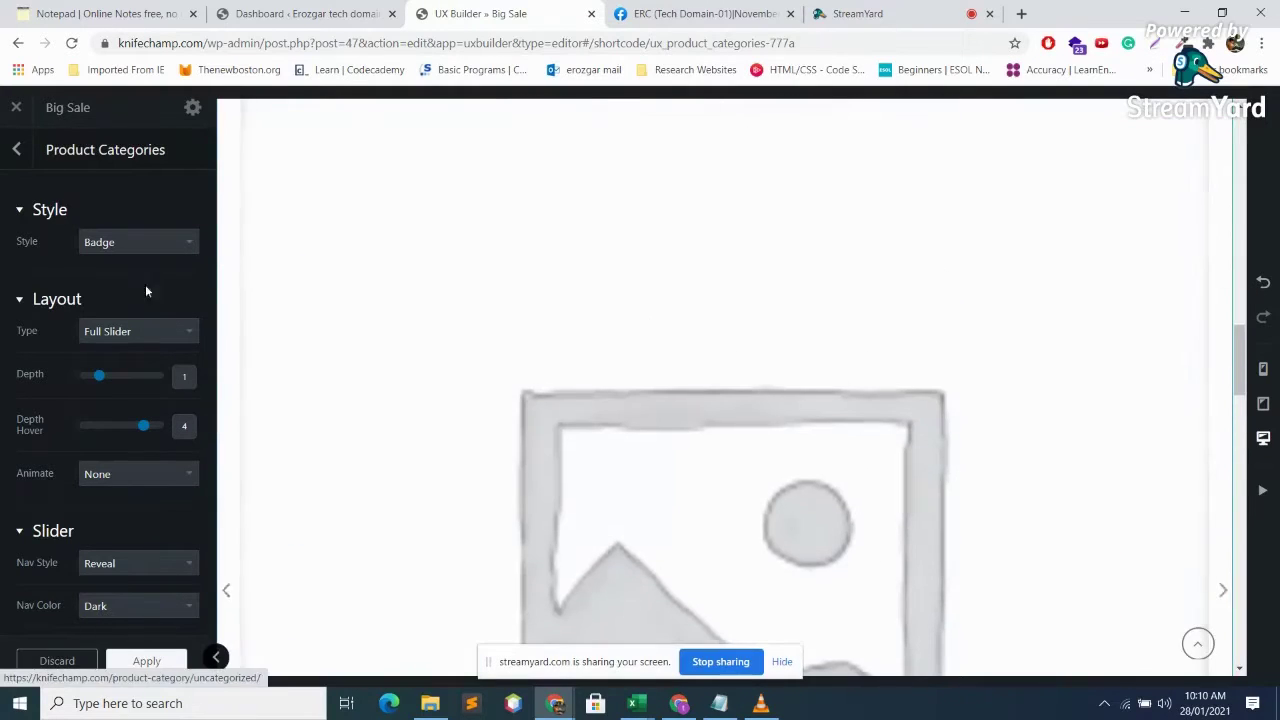
left_click(122, 335)
left_click(115, 349)
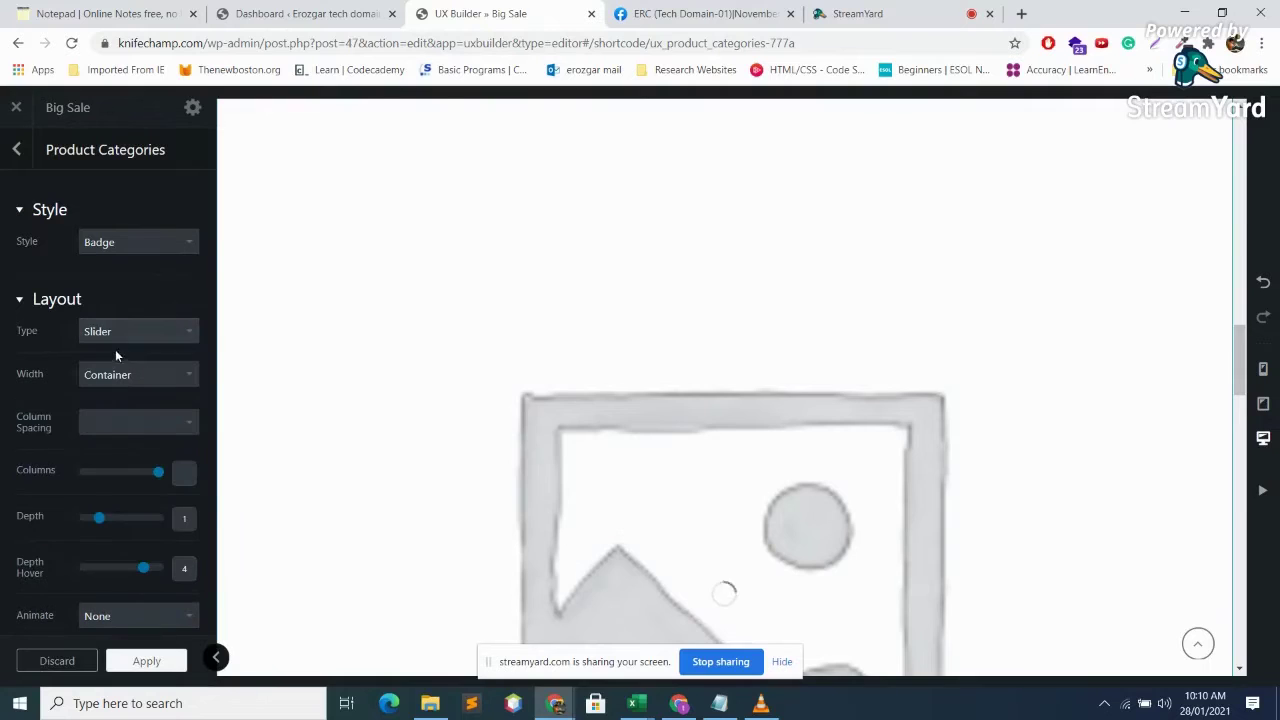
scroll(619, 351, "up", 3)
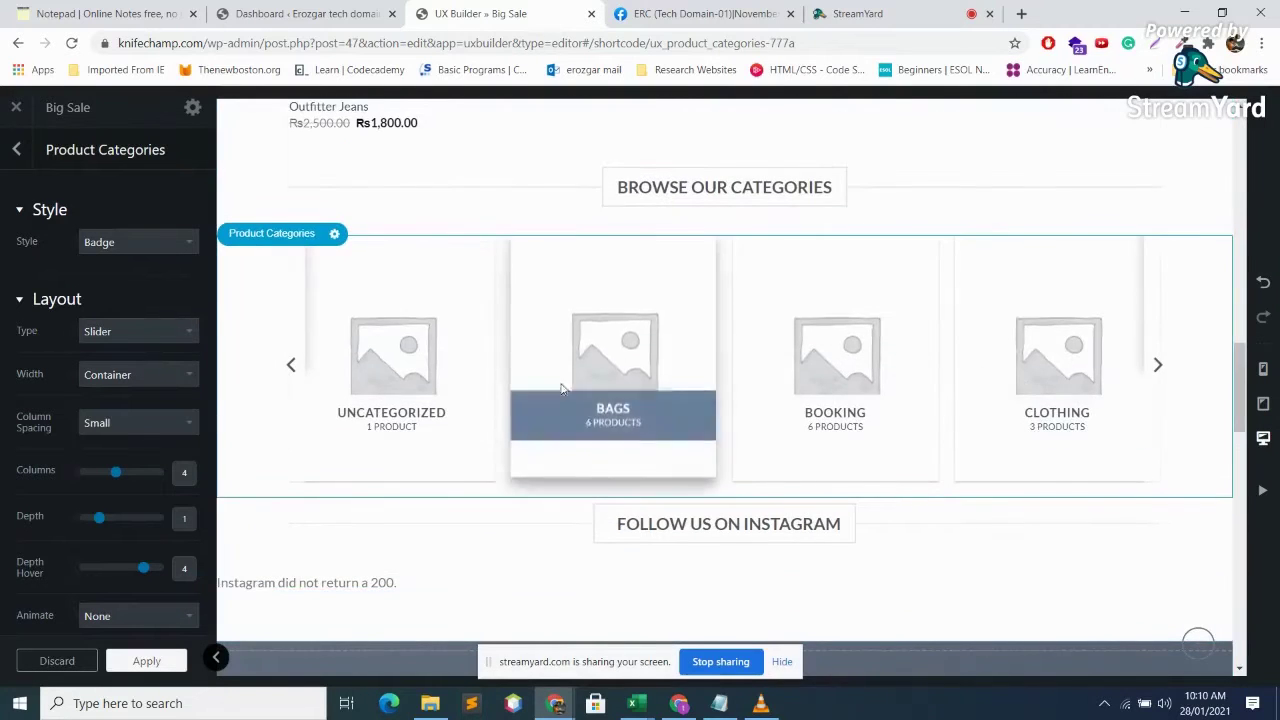
- Try the Full Width setting on the product categories slider and return its width to Container
left_click(130, 376)
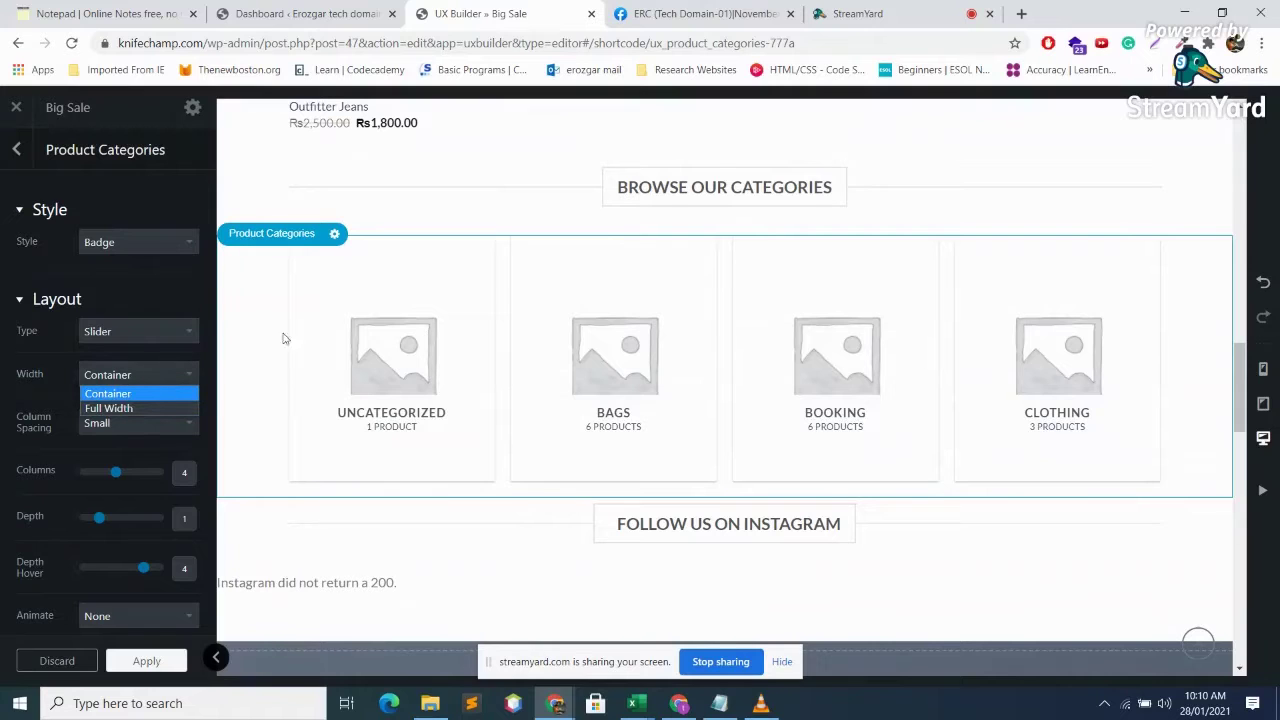
left_click(100, 408)
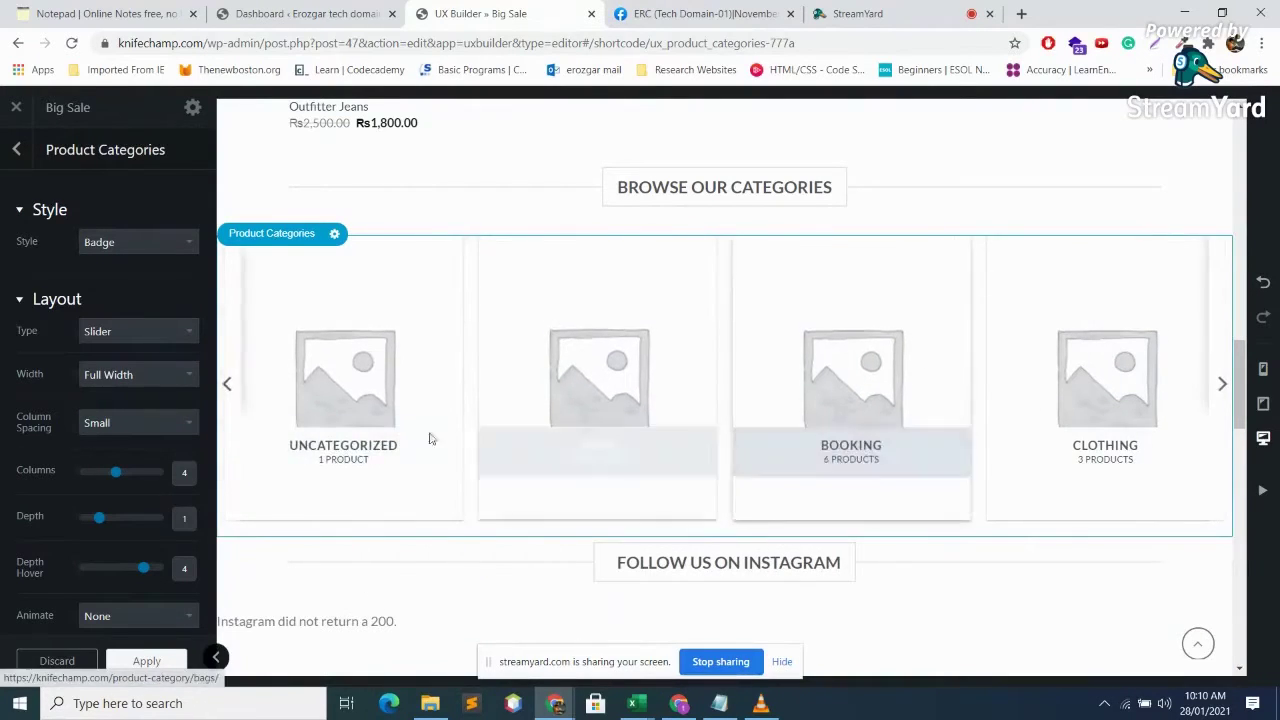
left_click(153, 376)
left_click(134, 389)
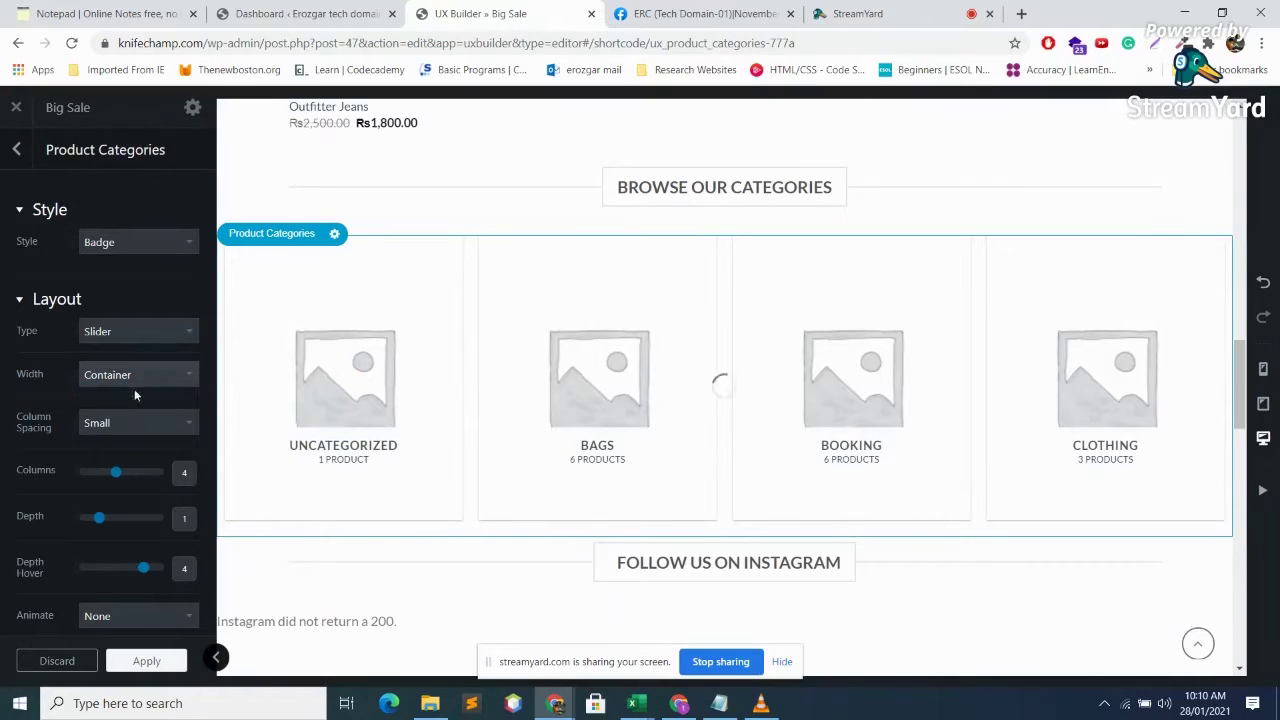
- Set the product categories slider's navigation style to Circle and its navigation color to Light
scroll(169, 391, "down", 5)
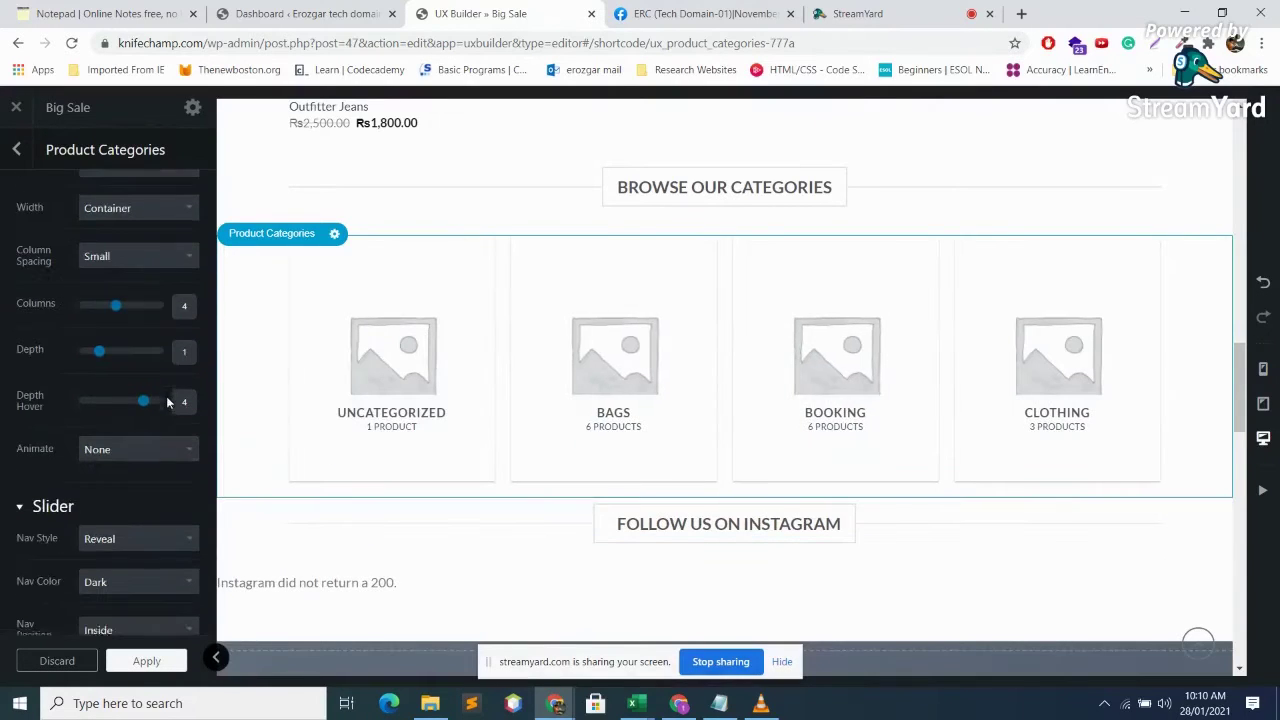
left_click(158, 371)
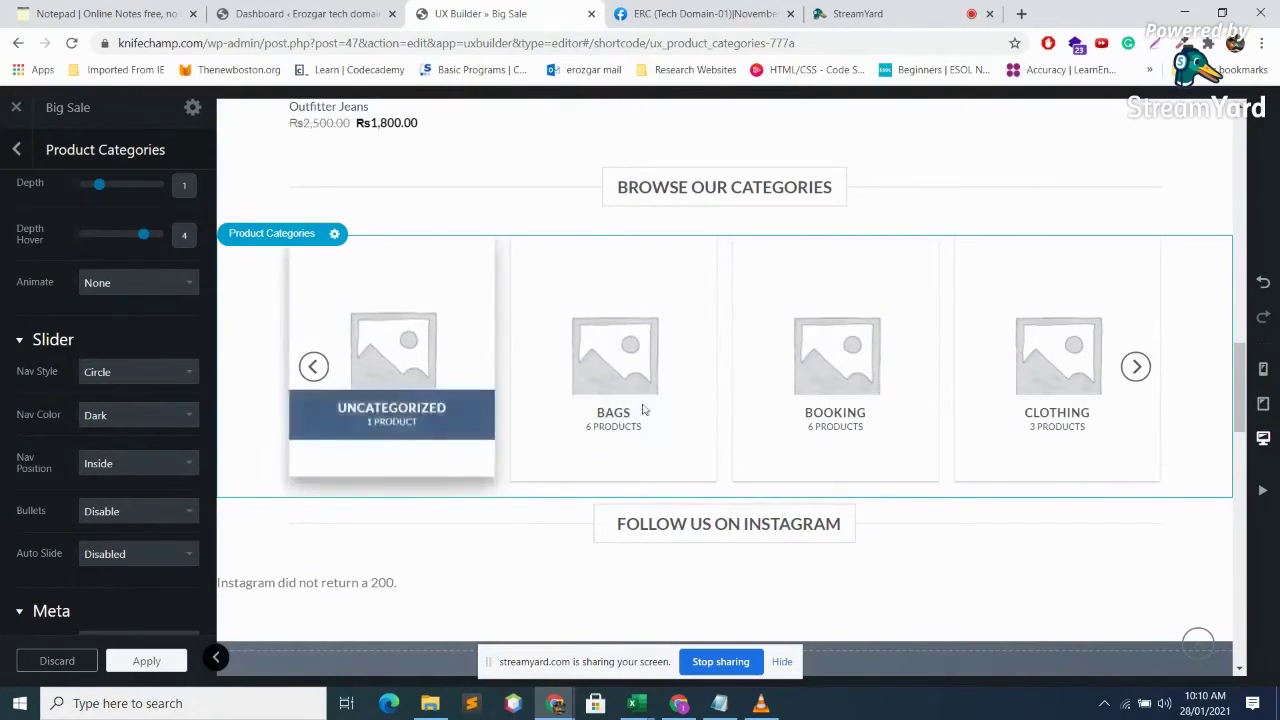
left_click(171, 415)
left_click(143, 431)
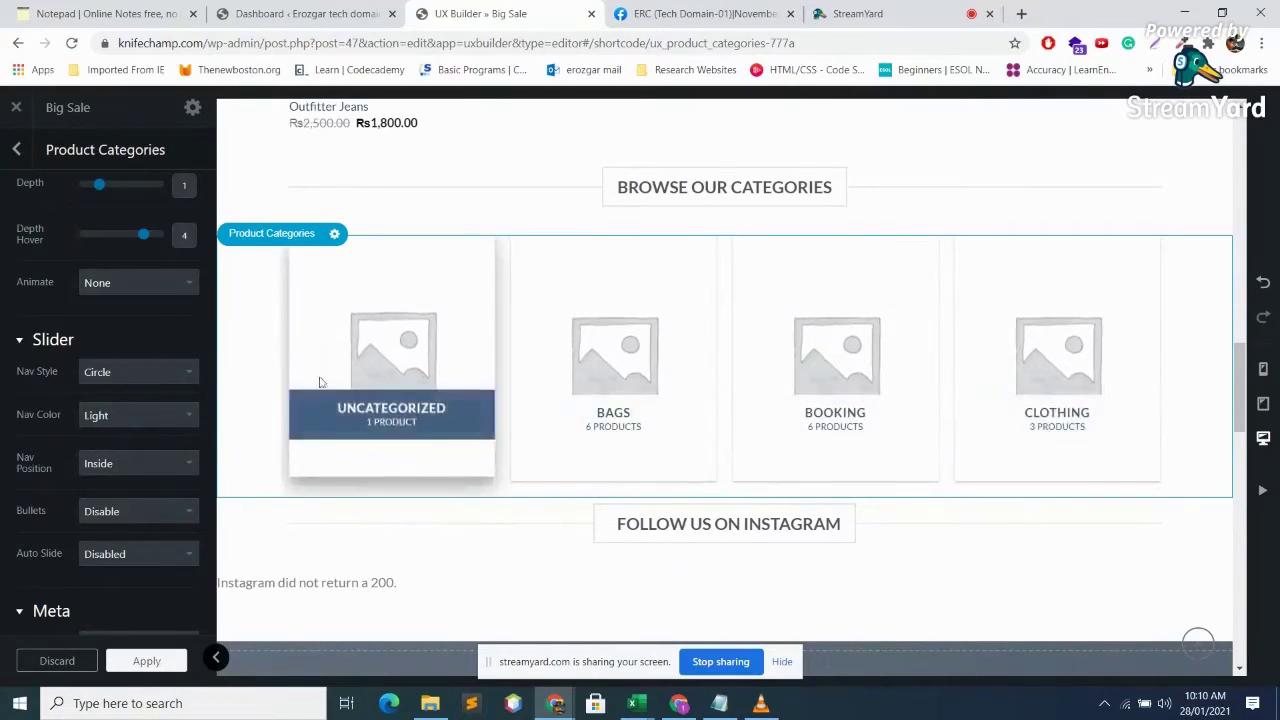
- Examine the remaining Product Categories settings for slider, meta, image and text, and the category slider on the page
scroll(400, 380, "down", 3)
scroll(148, 454, "down", 8)
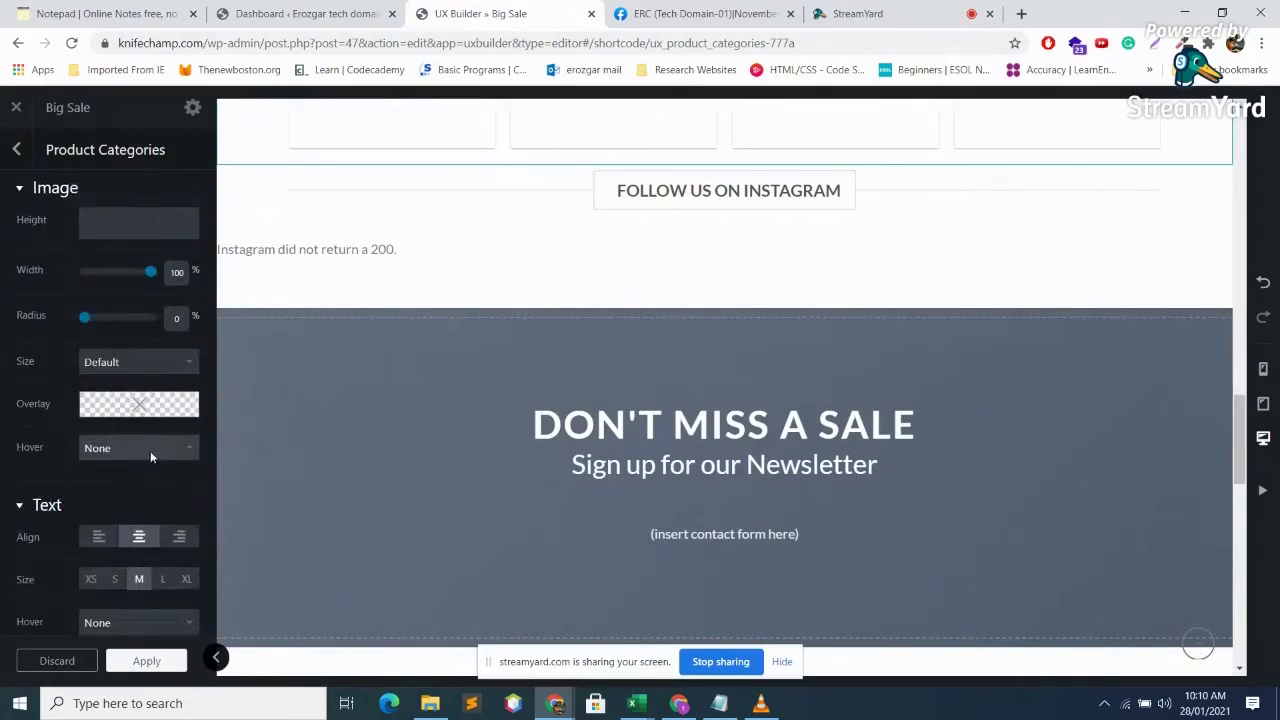
scroll(150, 451, "up", 2)
scroll(152, 283, "down", 2)
scroll(152, 283, "up", 2)
scroll(190, 262, "up", 4)
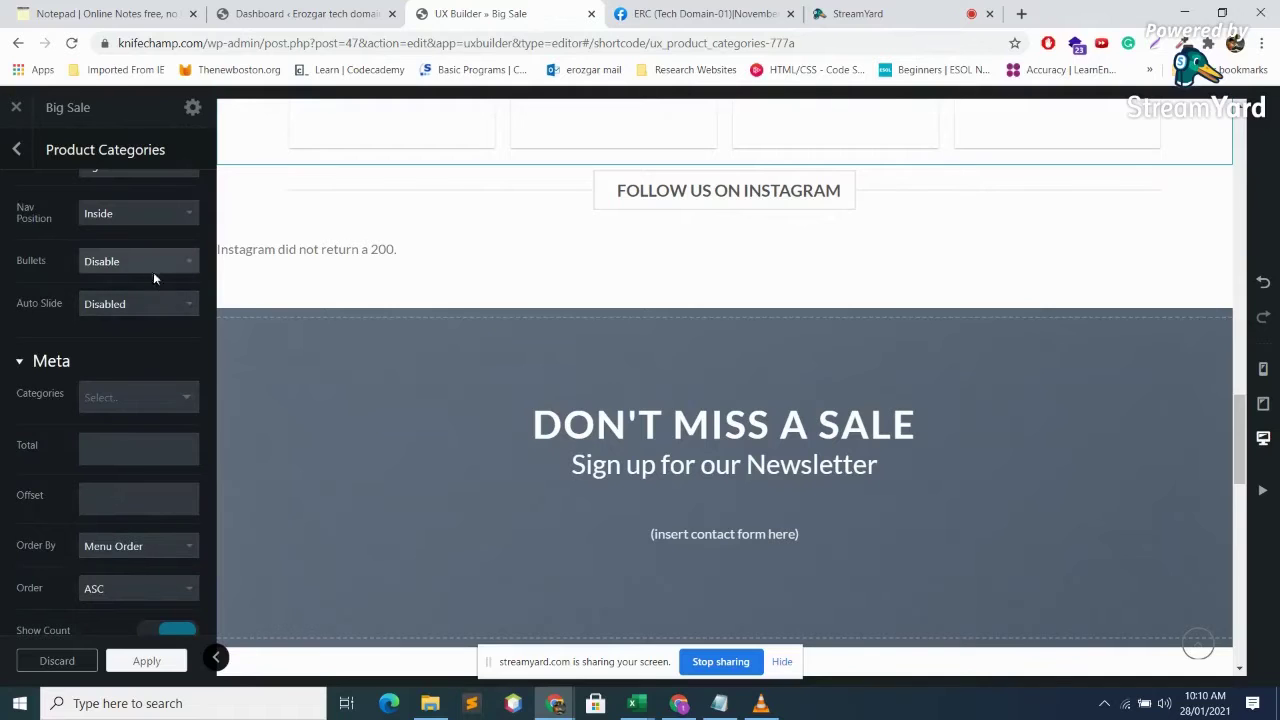
scroll(155, 276, "up", 3)
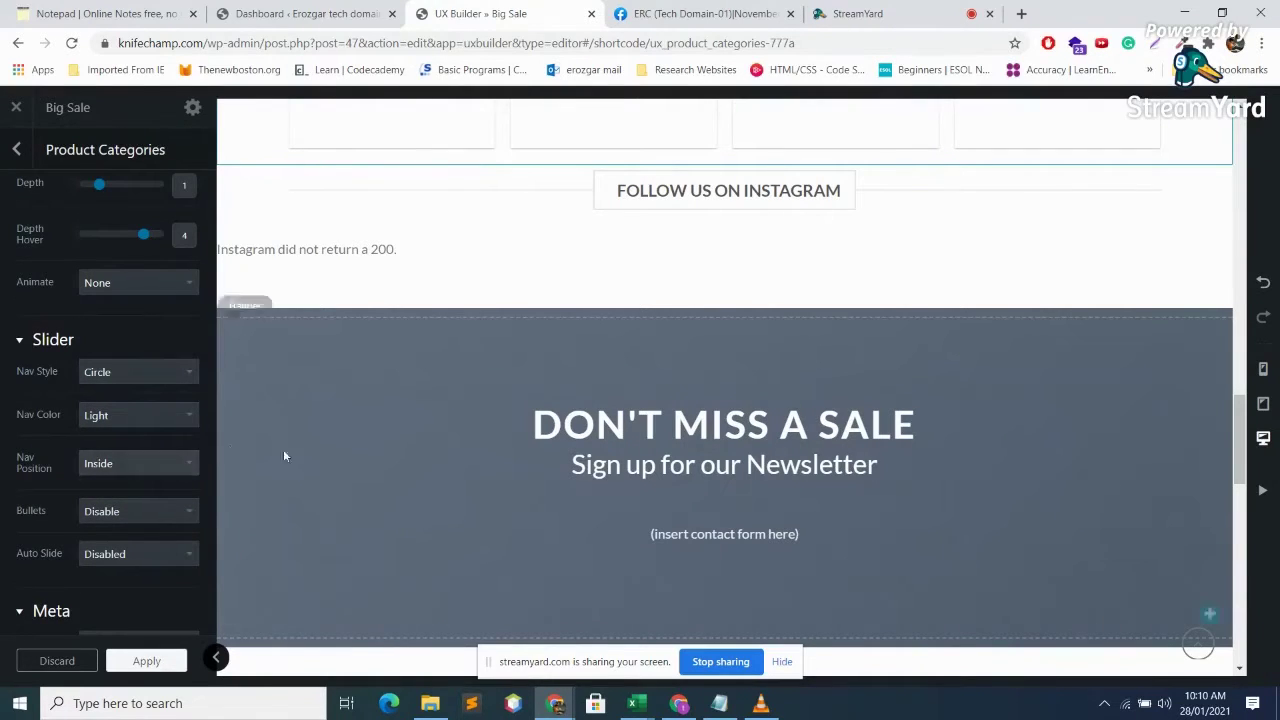
scroll(284, 456, "up", 4)
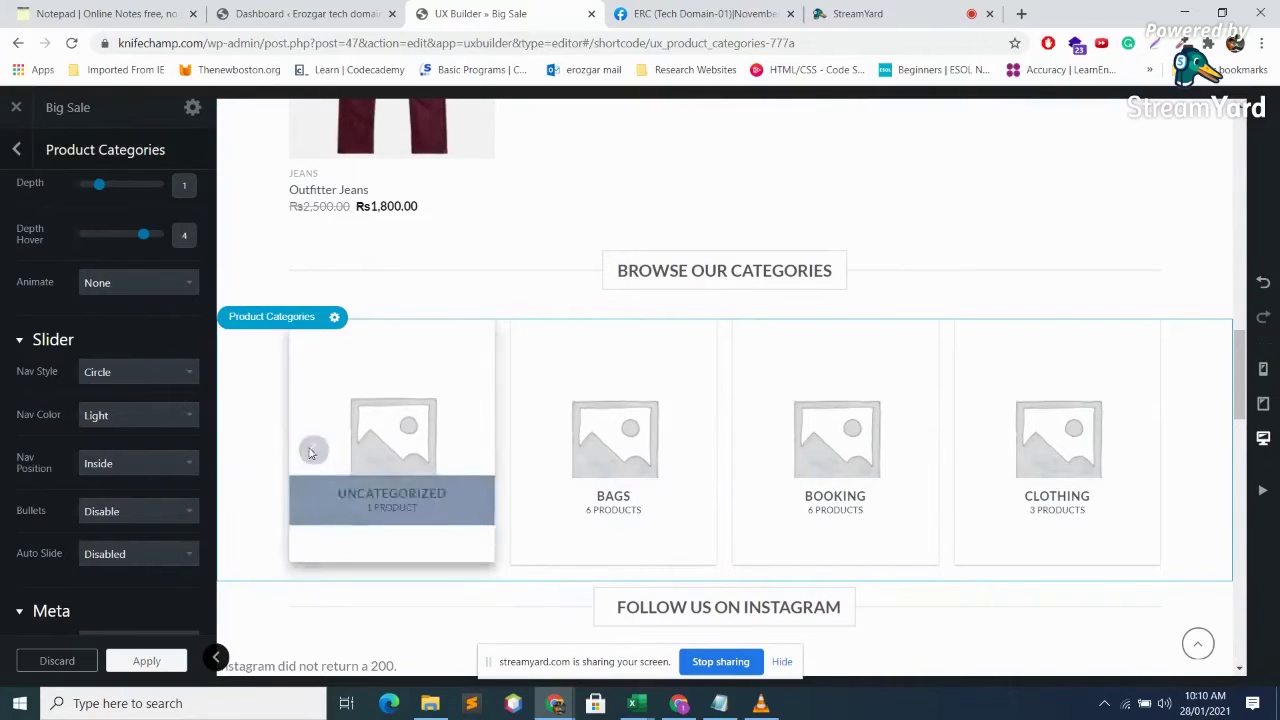
- Apply the Product Categories options and exit the builder to the live home page
left_click_drag(314, 449, 312, 455)
scroll(110, 535, "down", 2)
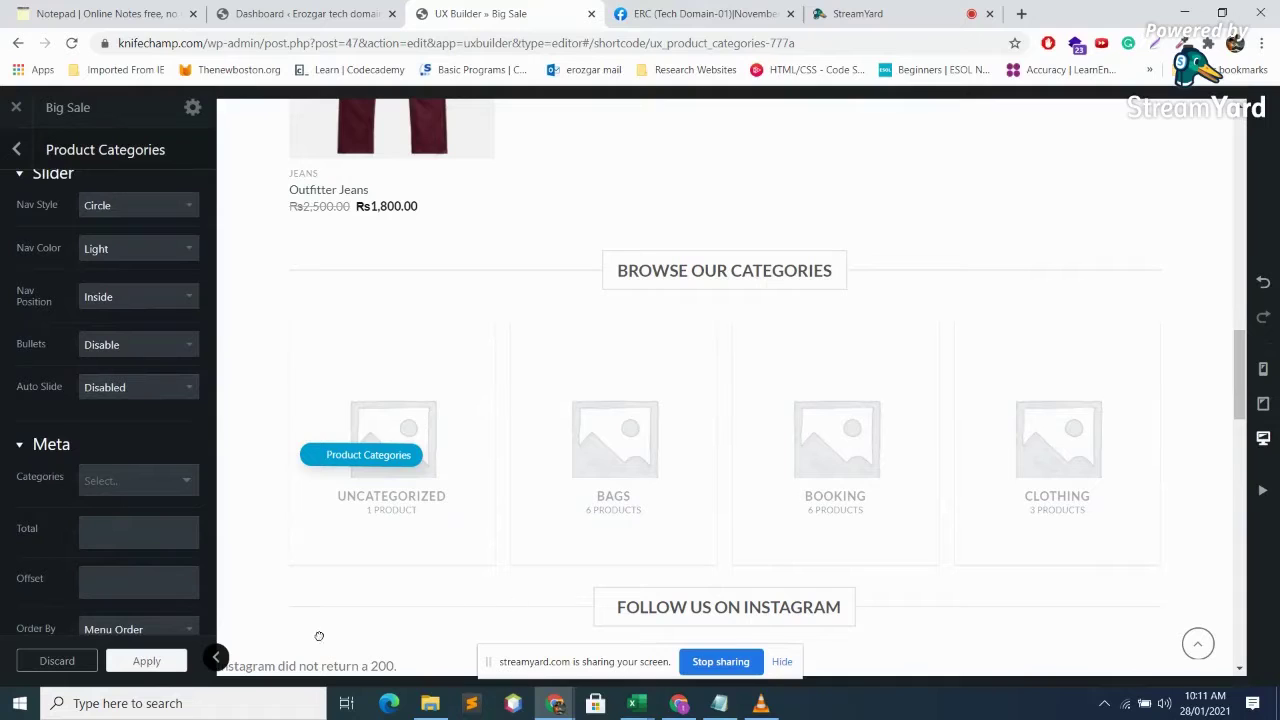
left_click(148, 661)
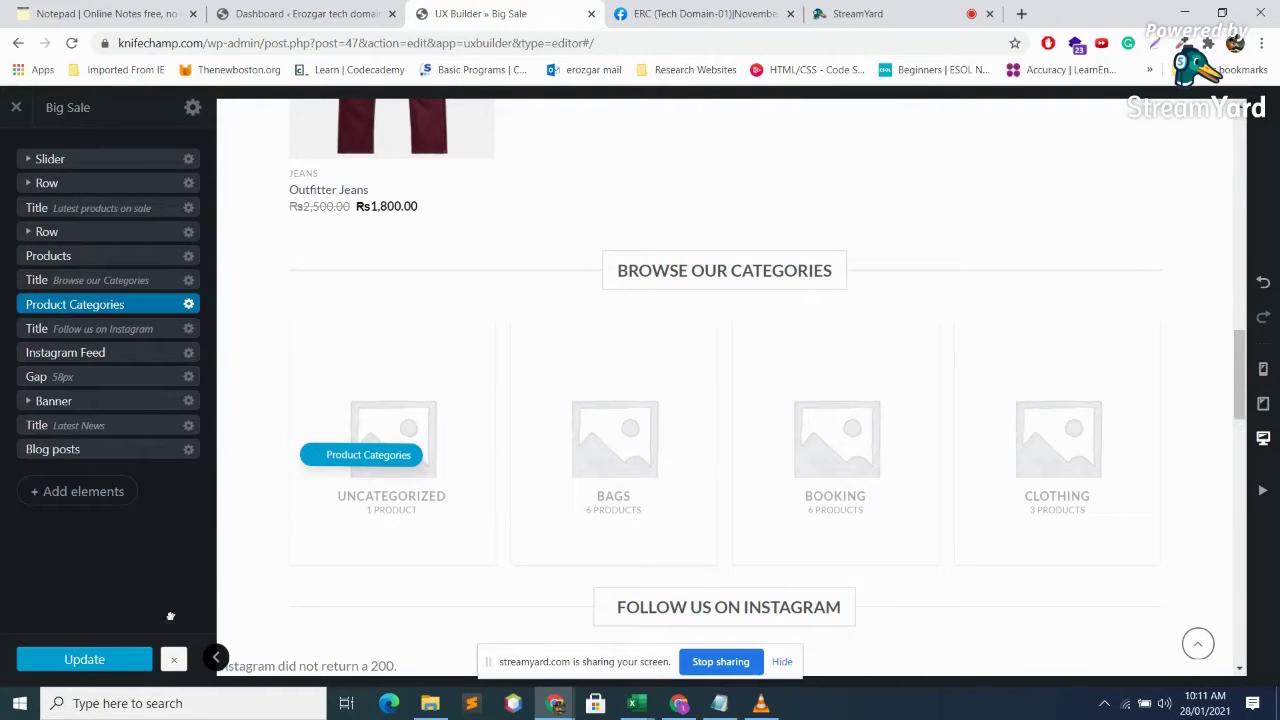
left_click(177, 661)
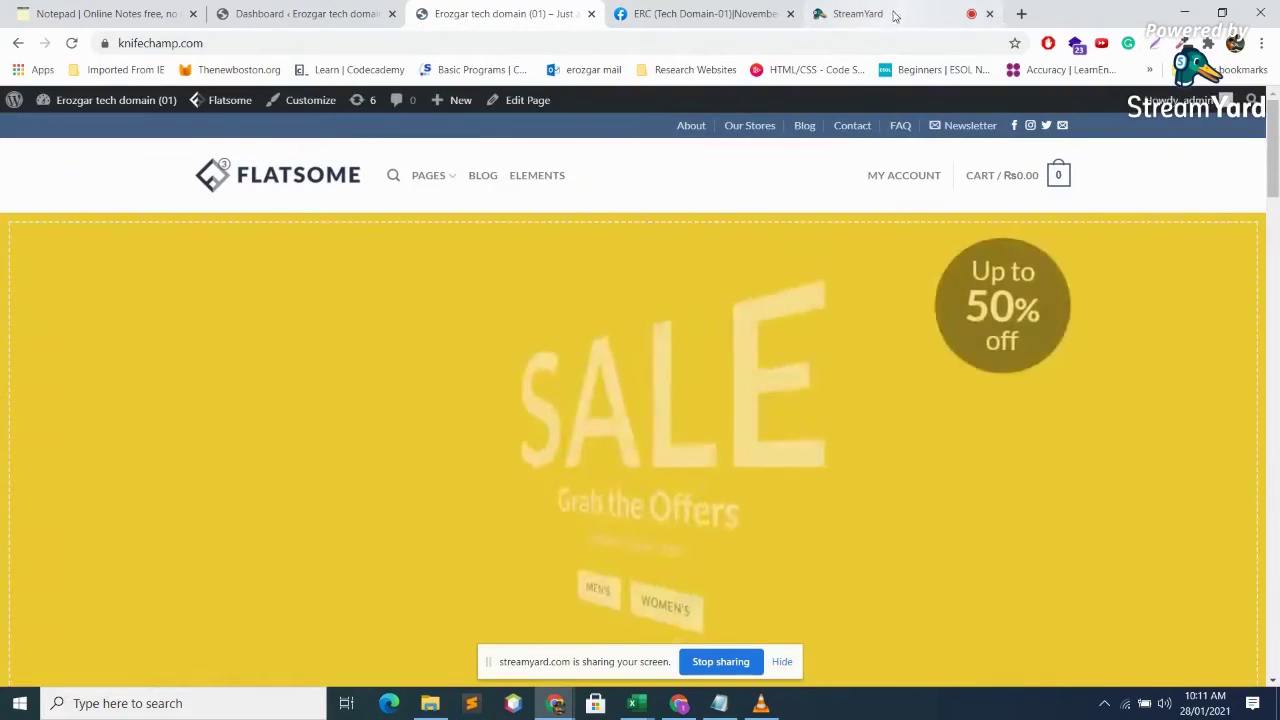
- Review the live home page, checking the slider, the three banner boxes and the products and categories sections
scroll(922, 240, "down", 10)
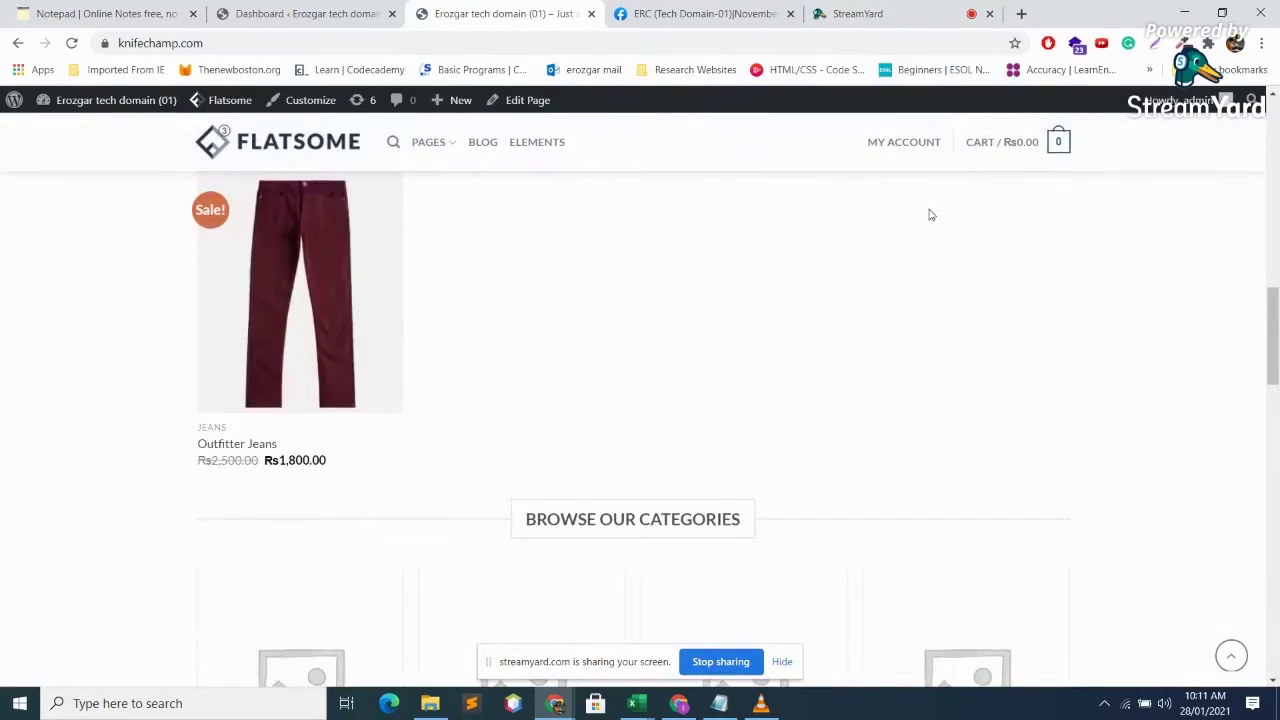
scroll(928, 200, "up", 4)
scroll(953, 258, "up", 3)
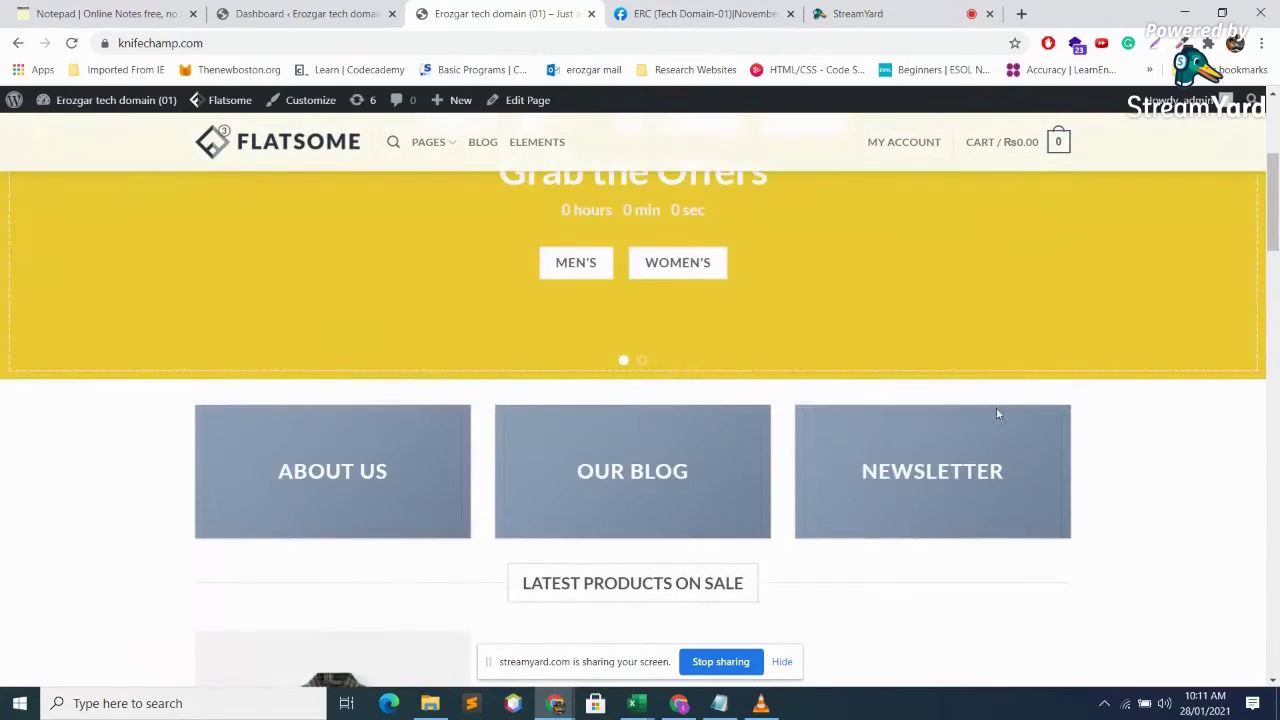
scroll(928, 443, "down", 3)
scroll(928, 330, "up", 3)
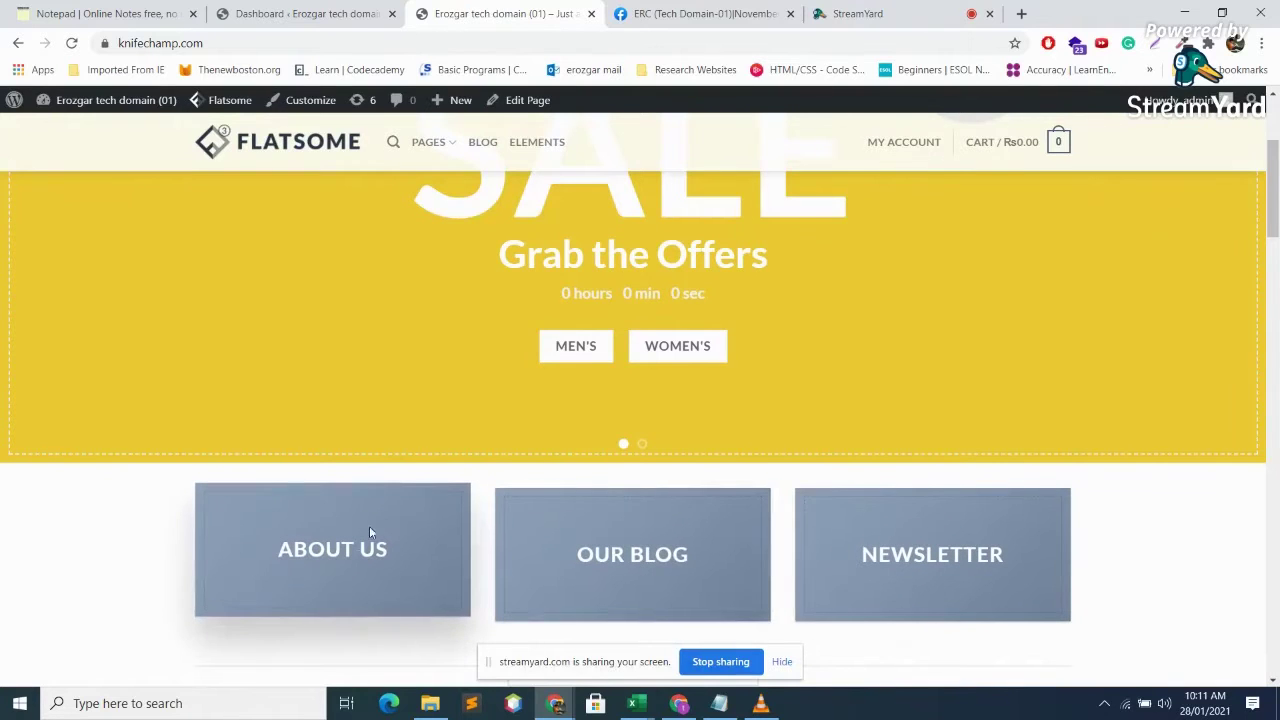
scroll(369, 526, "down", 2)
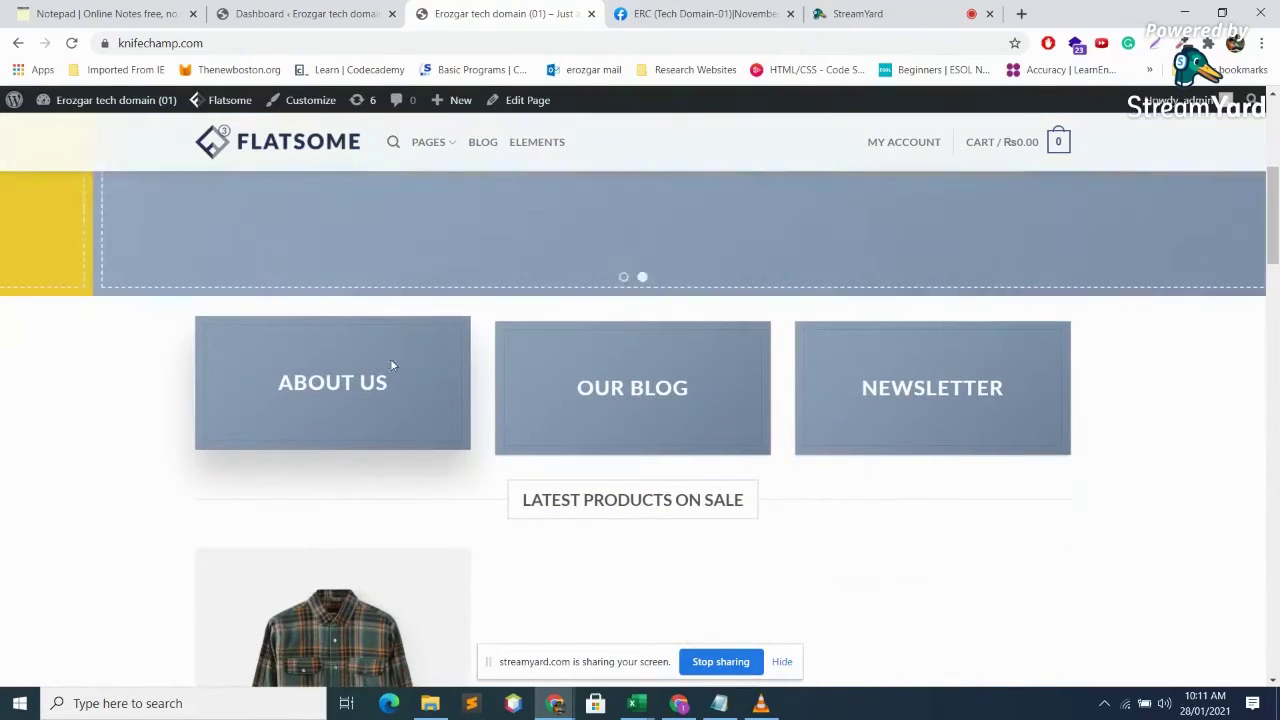
- Open the site's About page and look through its content
mouse_move(444, 141)
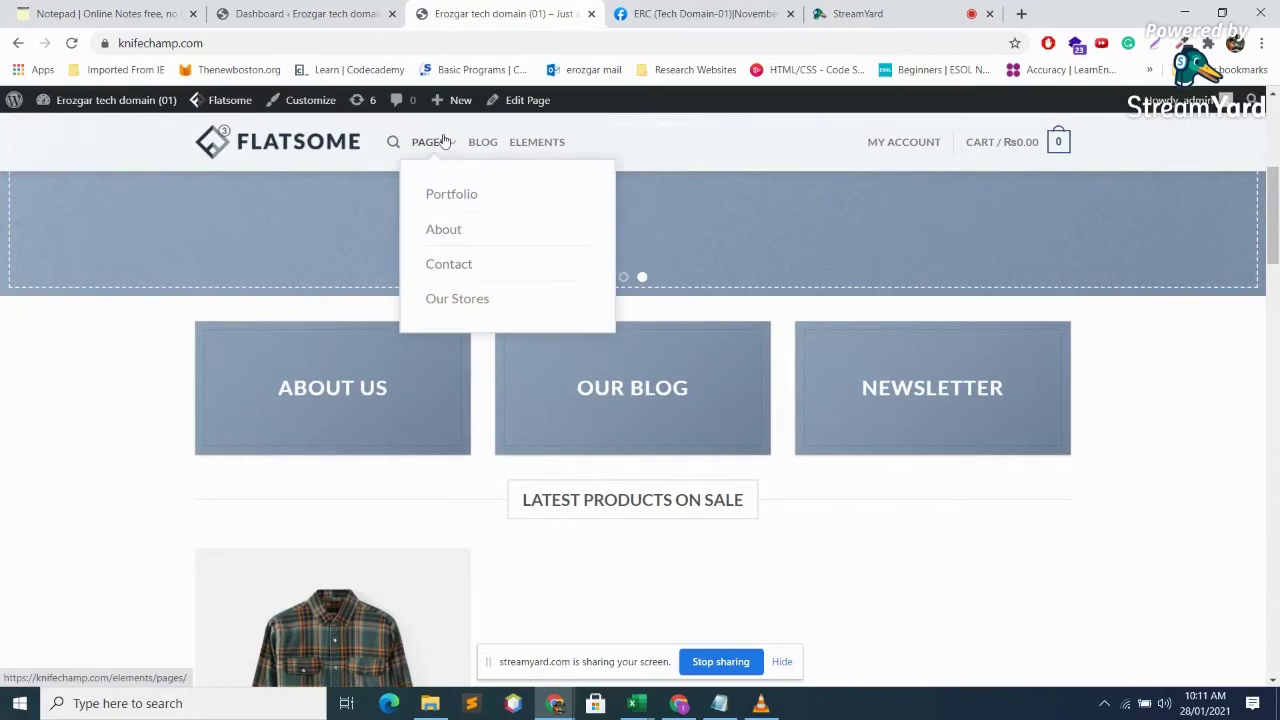
left_click(449, 232)
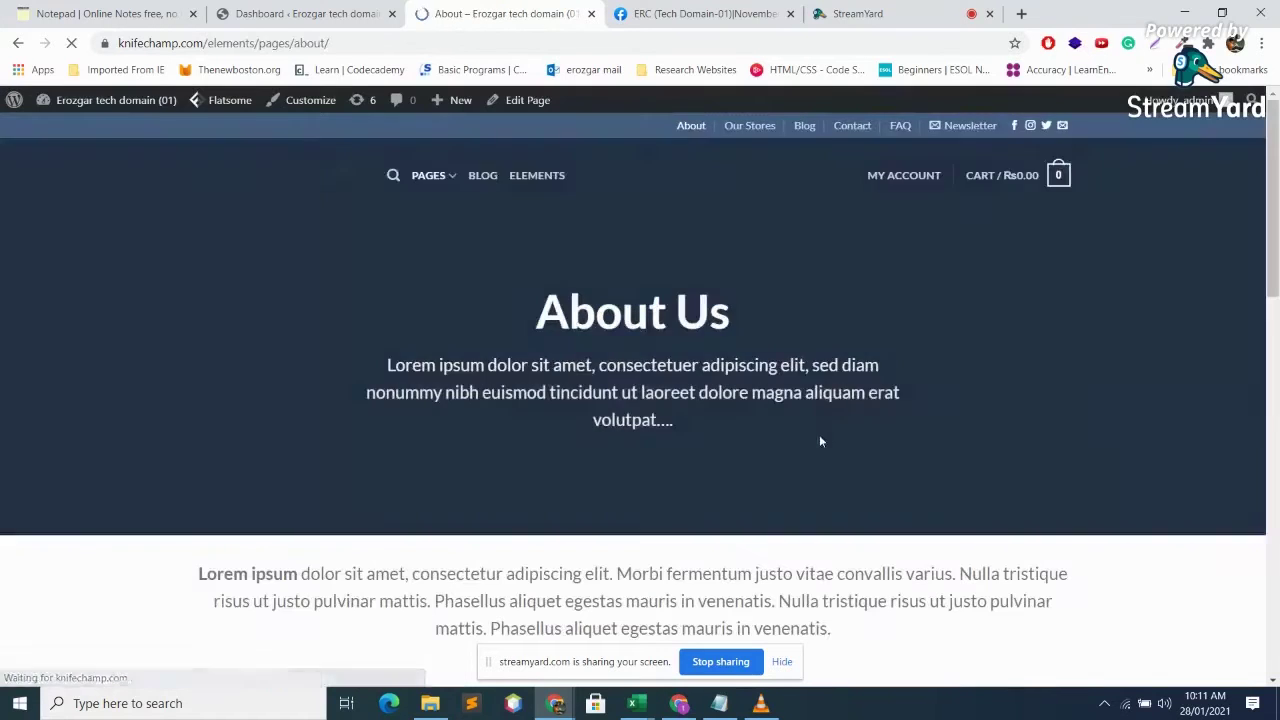
scroll(688, 415, "down", 4)
scroll(688, 418, "up", 5)
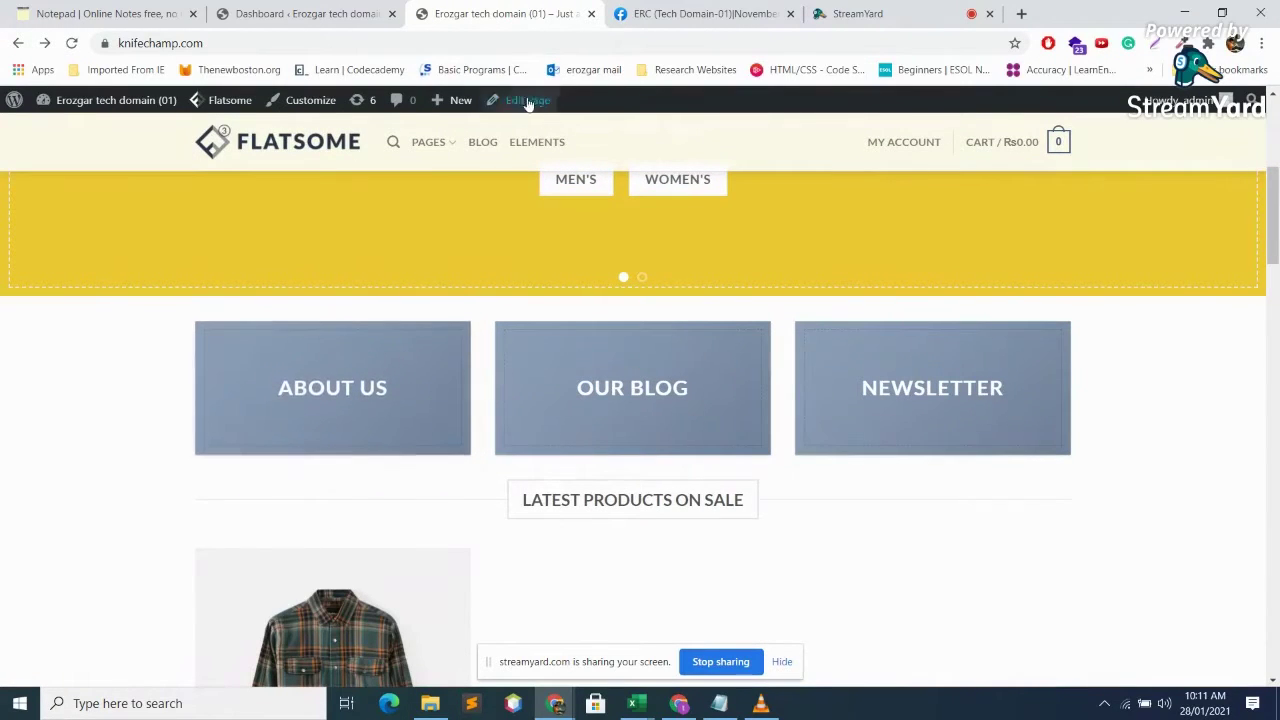
- Open the home page in UX Builder and bring up the link settings of the About Us banner
mouse_move(505, 100)
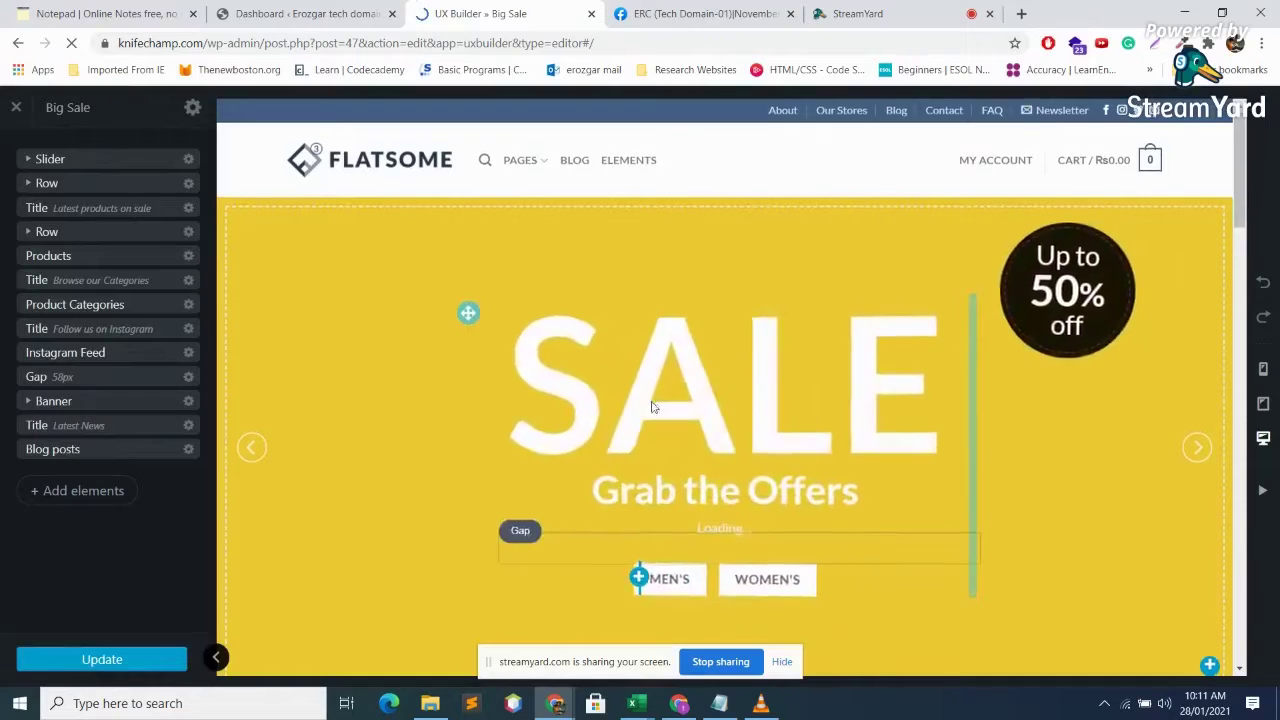
scroll(585, 383, "down", 4)
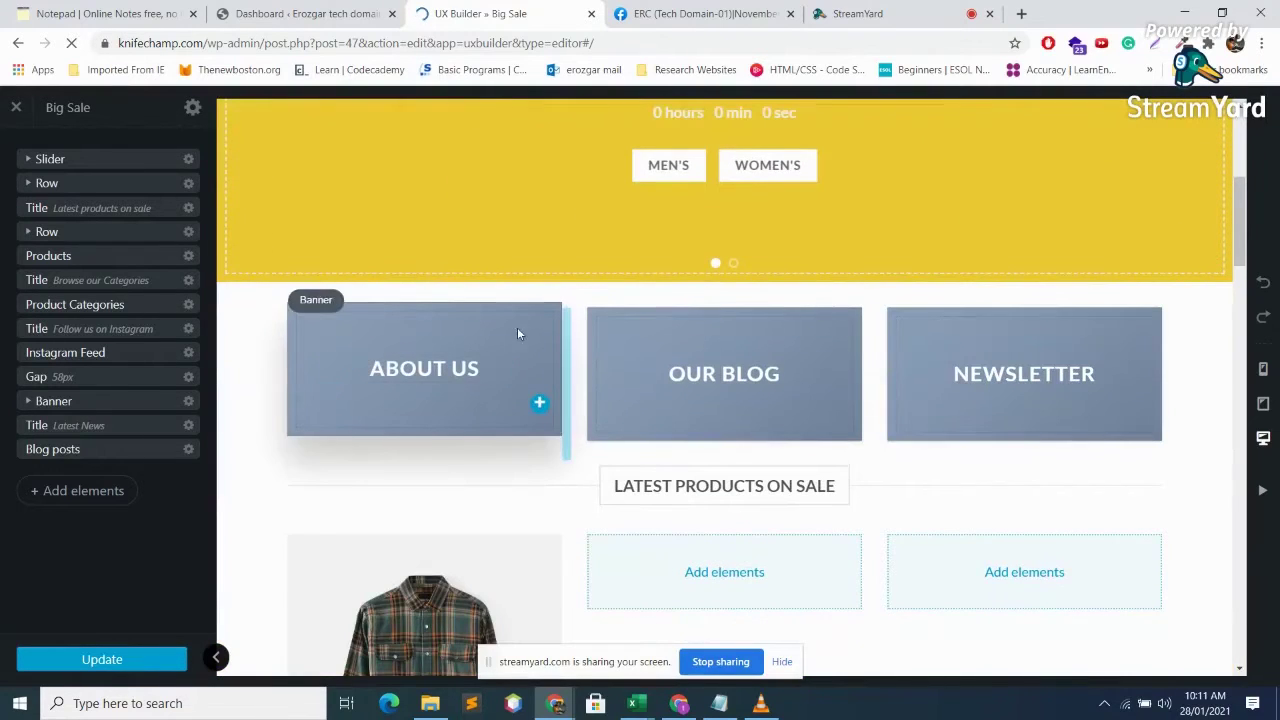
left_click(498, 342)
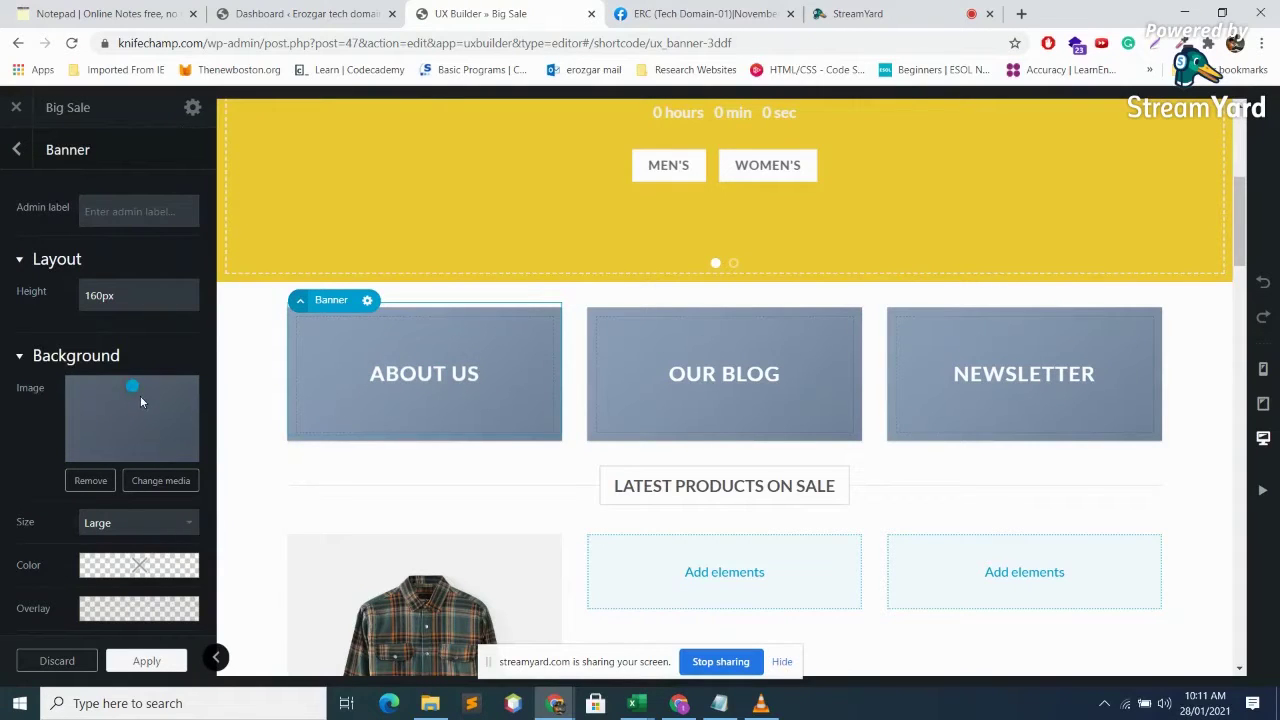
scroll(155, 401, "down", 5)
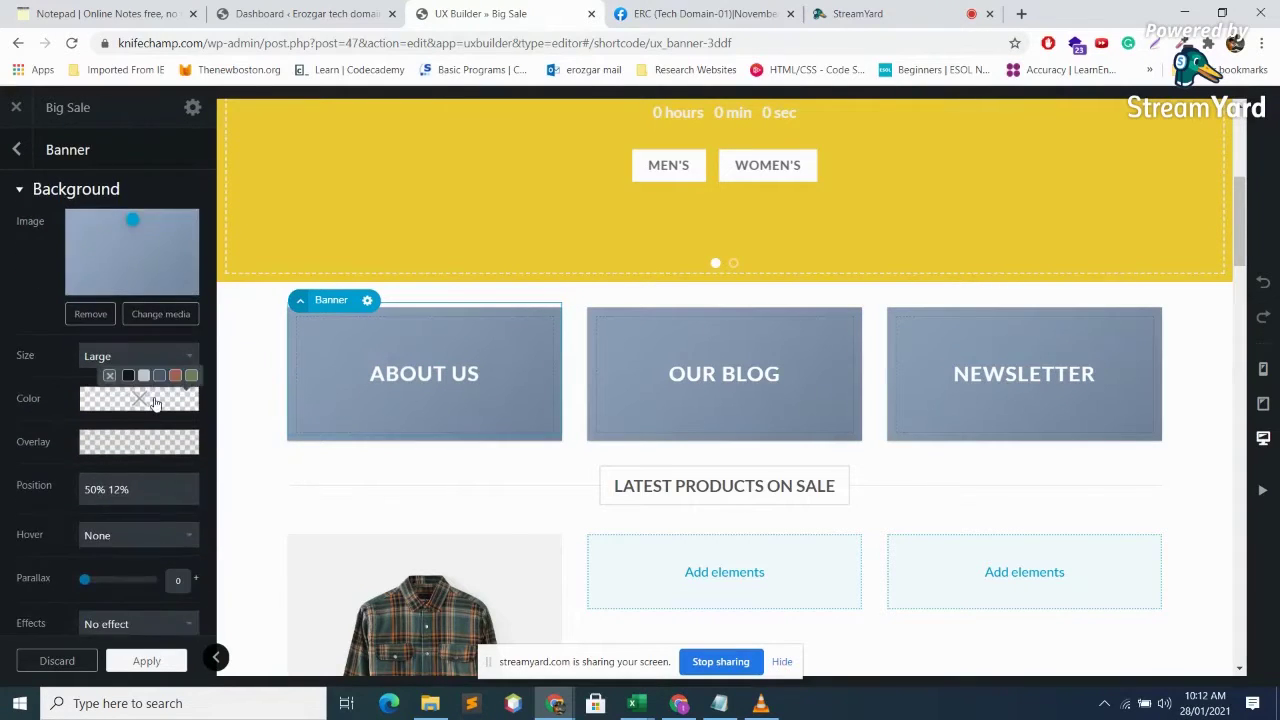
scroll(155, 403, "down", 7)
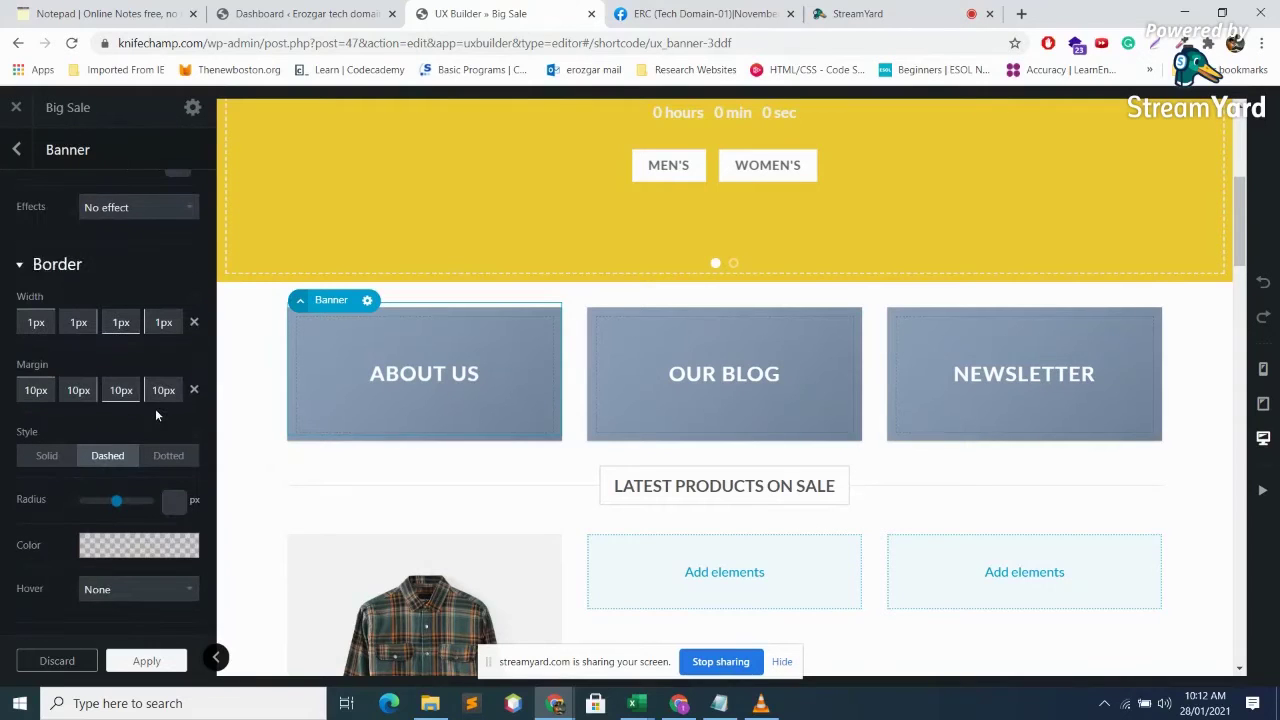
scroll(156, 408, "down", 5)
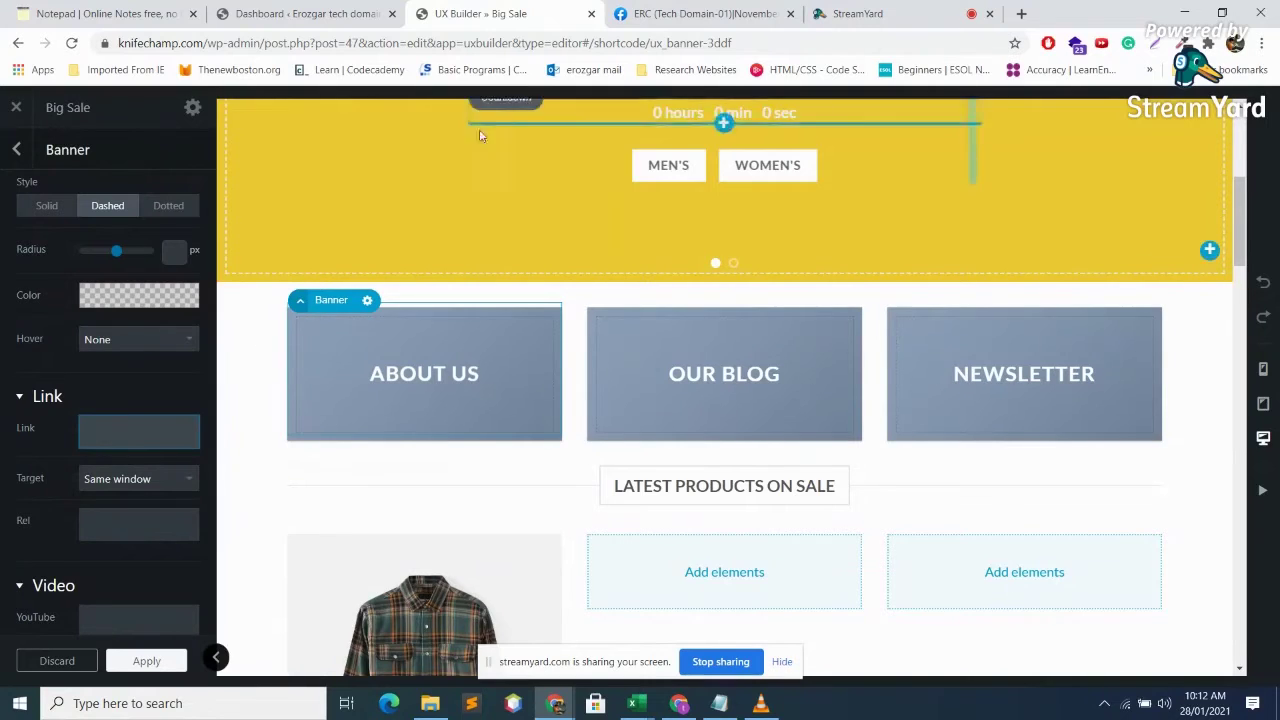
- Open the site's About page in a new tab, copy its address and return to the builder
scroll(708, 243, "up", 5)
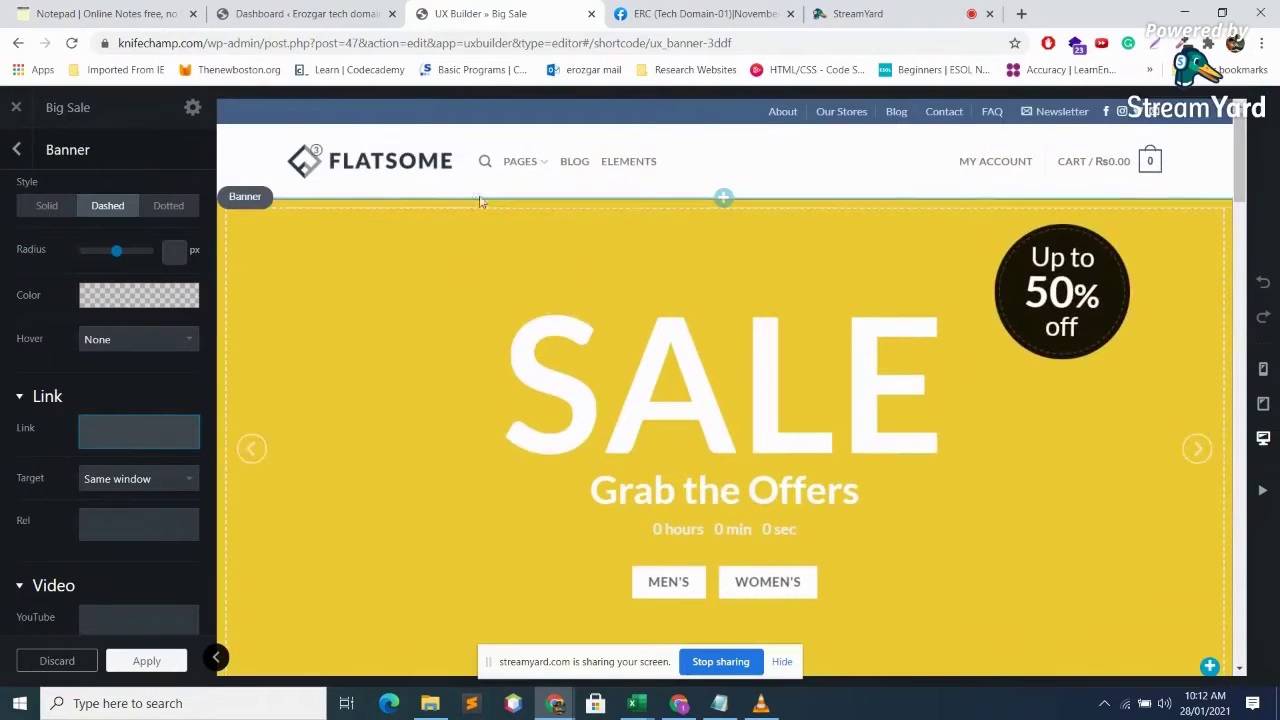
left_click(537, 163)
right_click(540, 252)
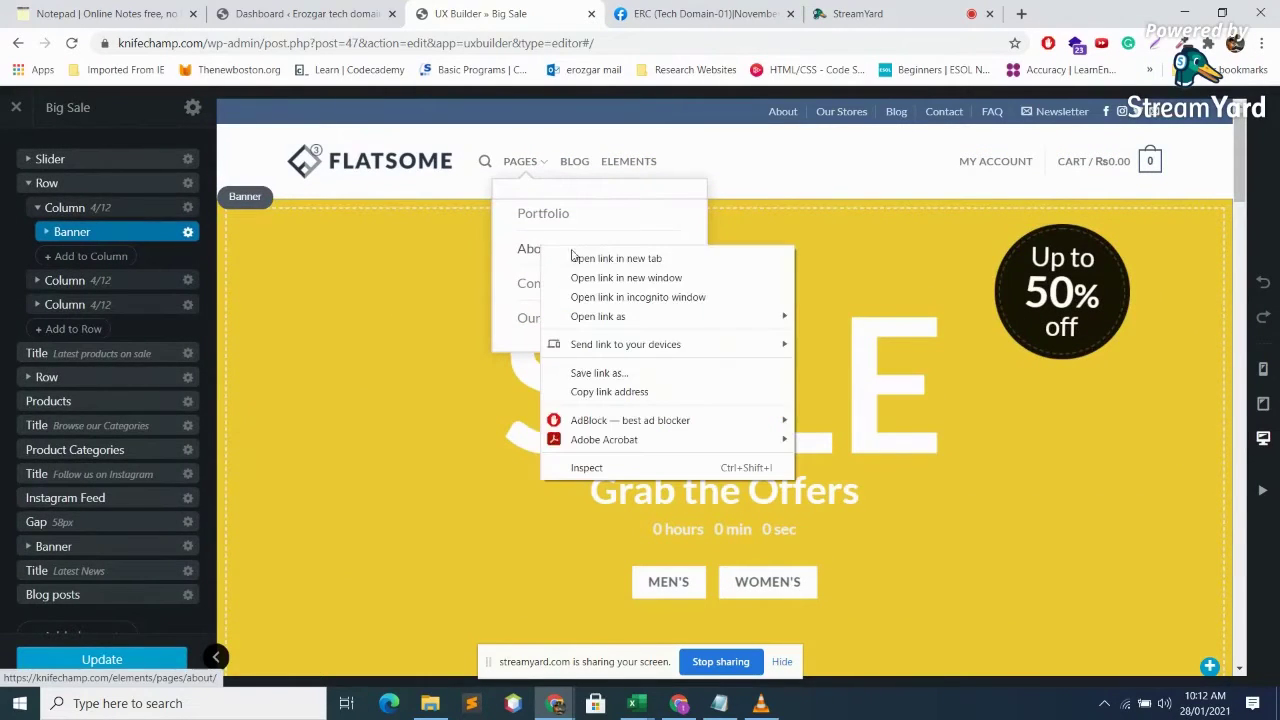
left_click(578, 257)
key("ctrl+Tab")
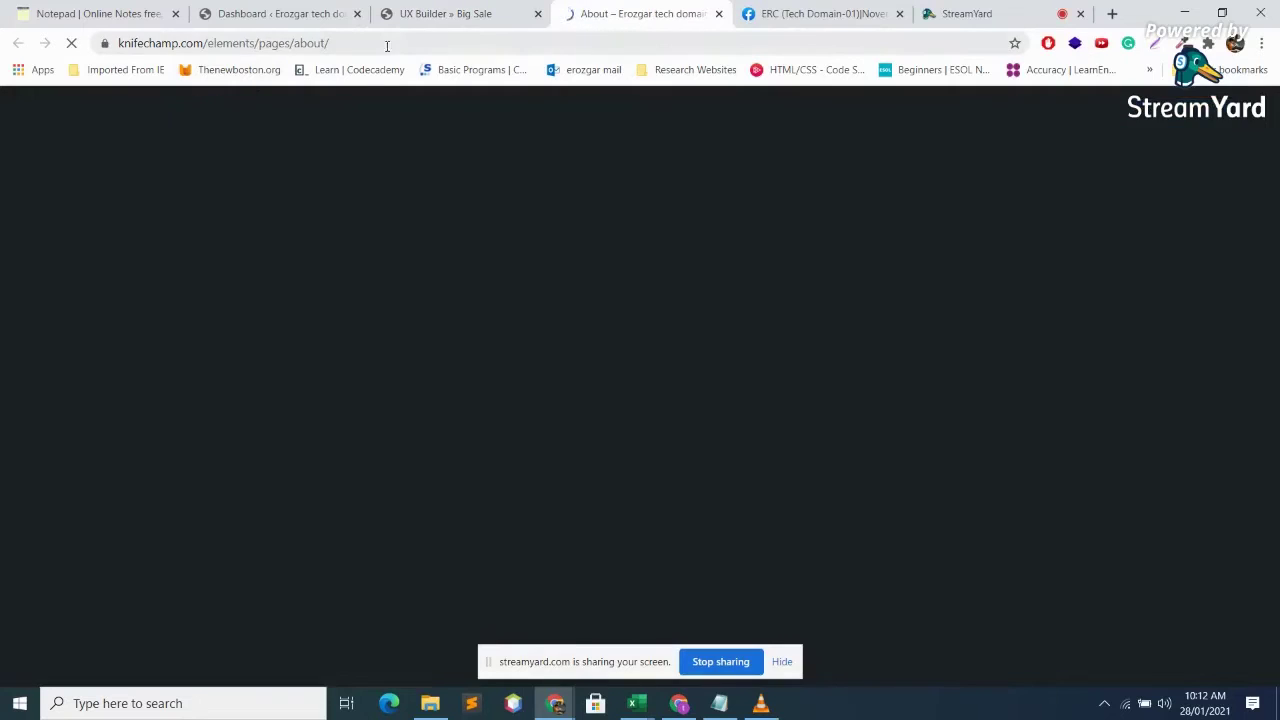
left_click(388, 44)
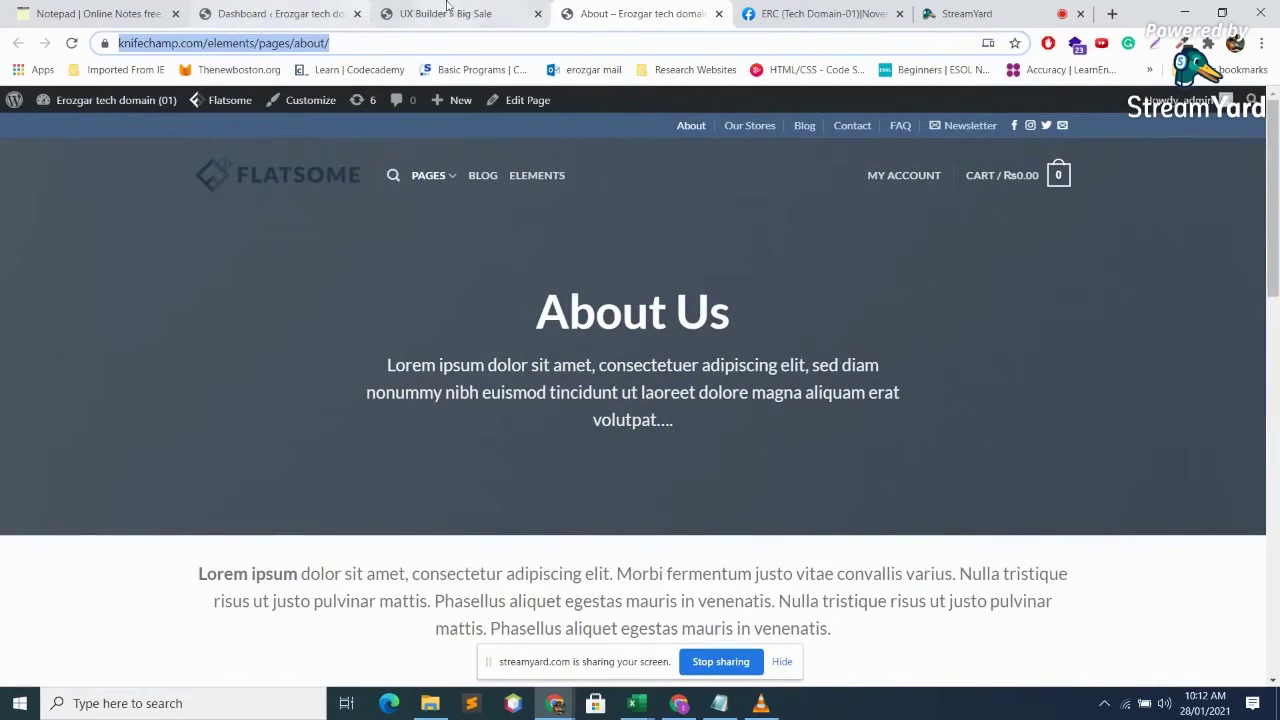
left_click(447, 12)
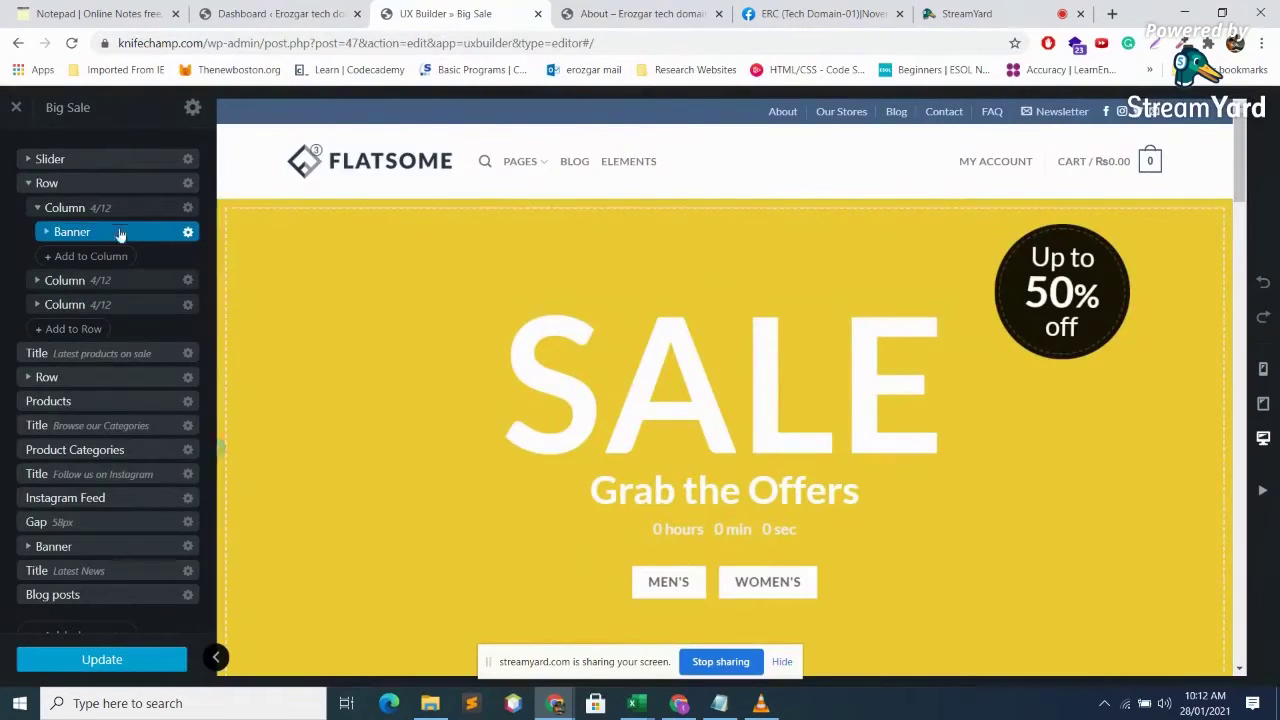
scroll(522, 364, "down", 6)
scroll(510, 180, "up", 2)
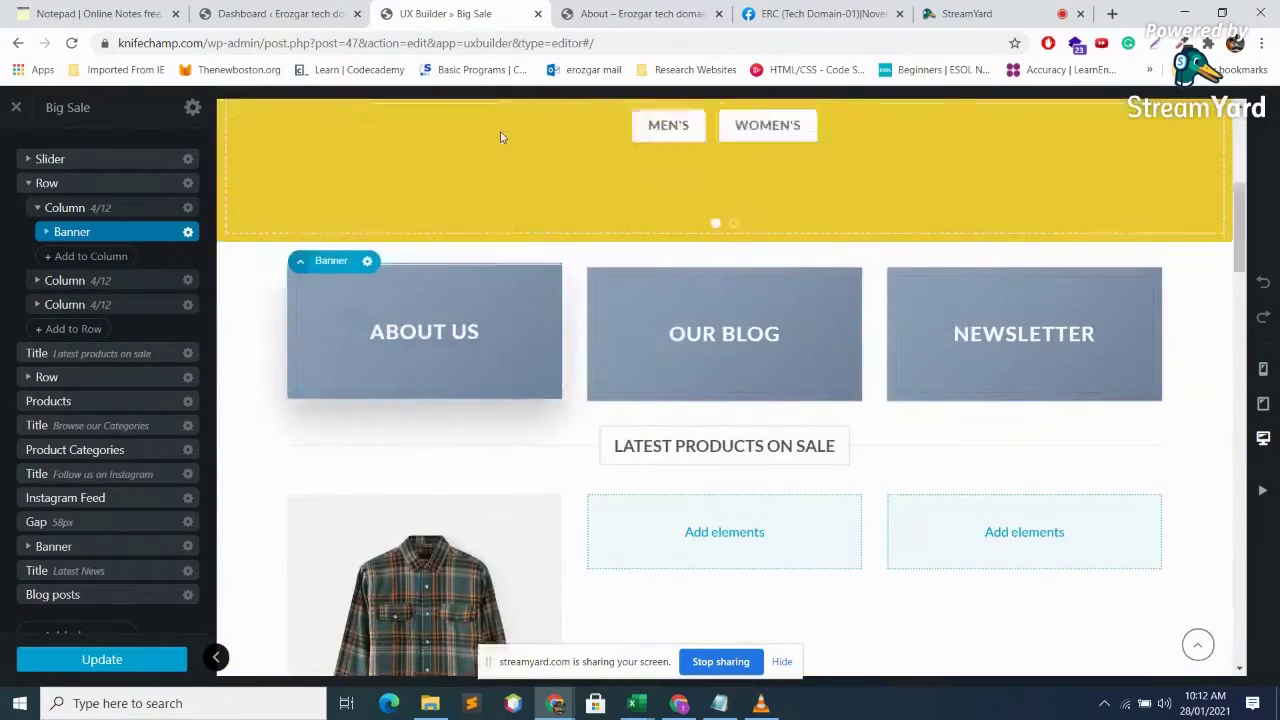
scroll(502, 137, "up", 4)
scroll(505, 355, "down", 4)
scroll(505, 355, "up", 4)
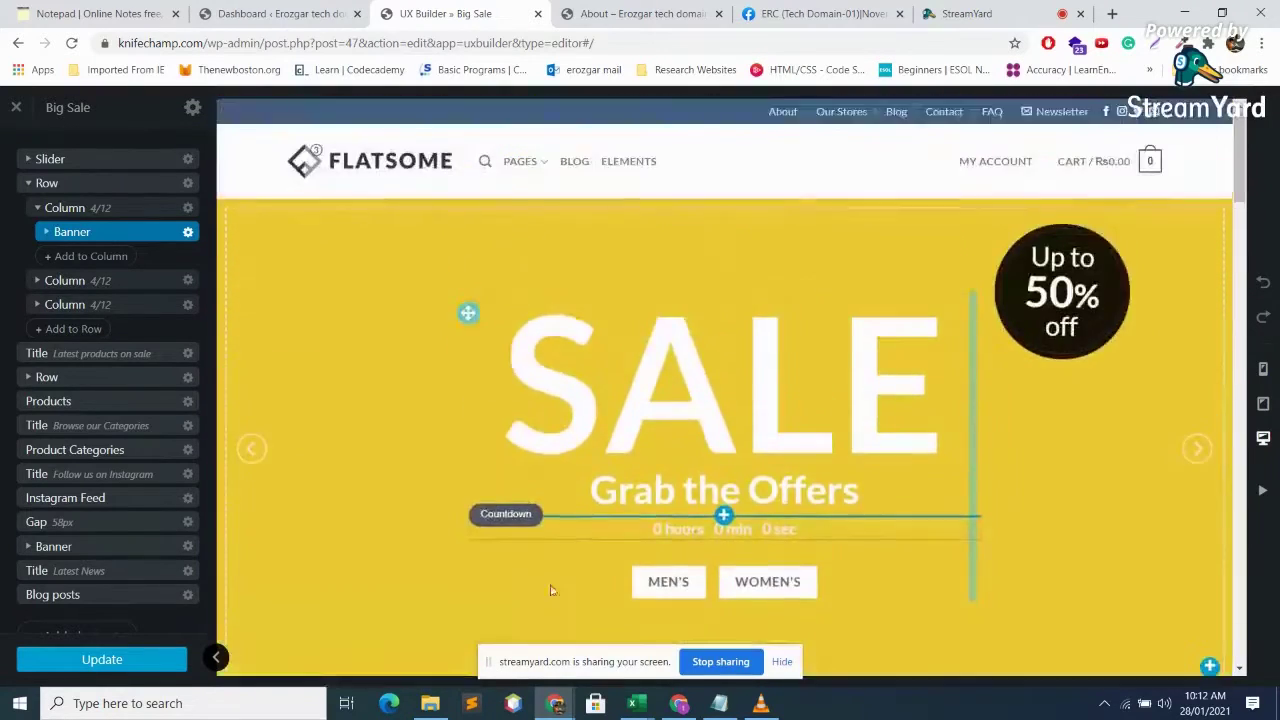
scroll(528, 377, "down", 2)
scroll(528, 449, "up", 2)
scroll(505, 406, "down", 3)
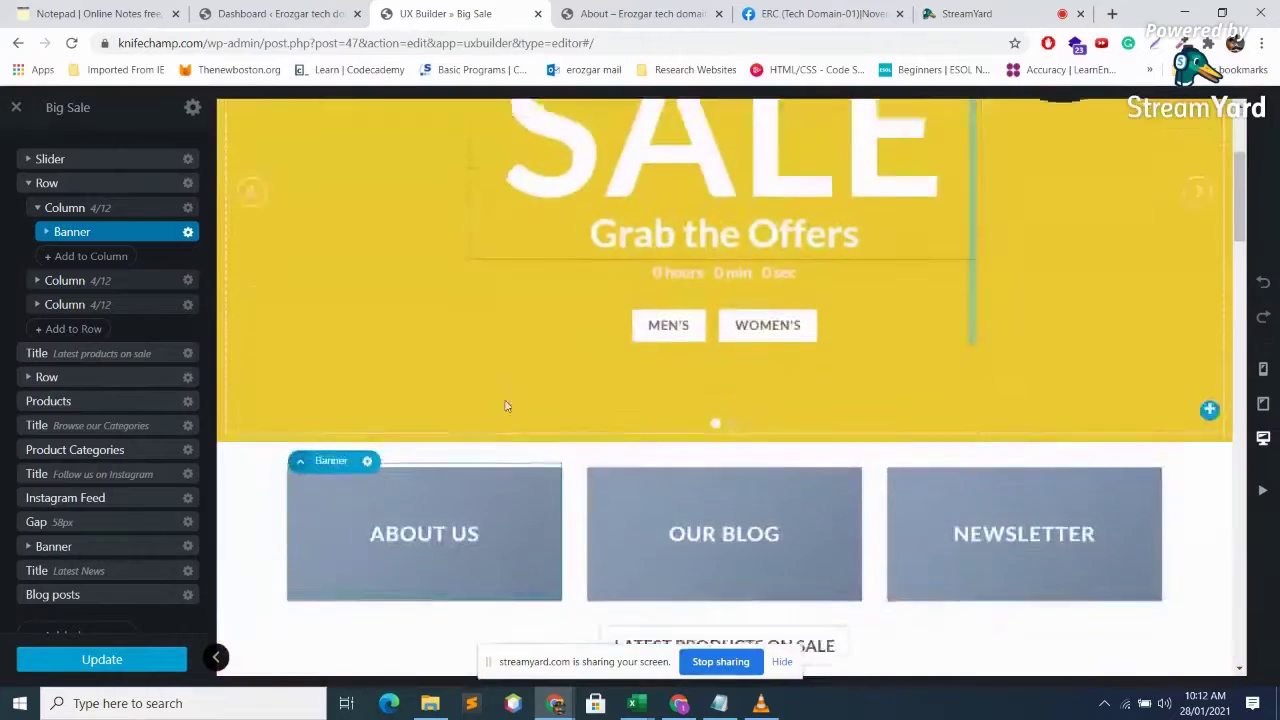
scroll(505, 406, "up", 2)
scroll(544, 308, "down", 4)
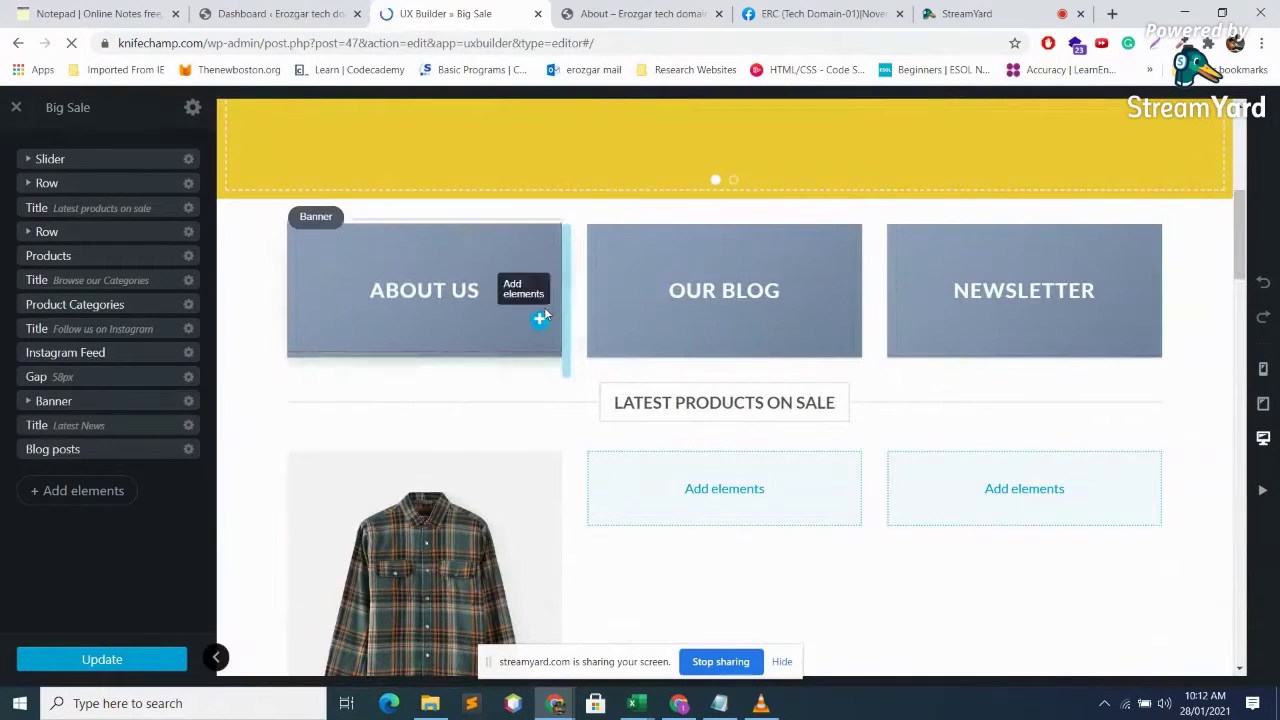
left_click(540, 318)
scroll(449, 306, "up", 3)
left_click(406, 460)
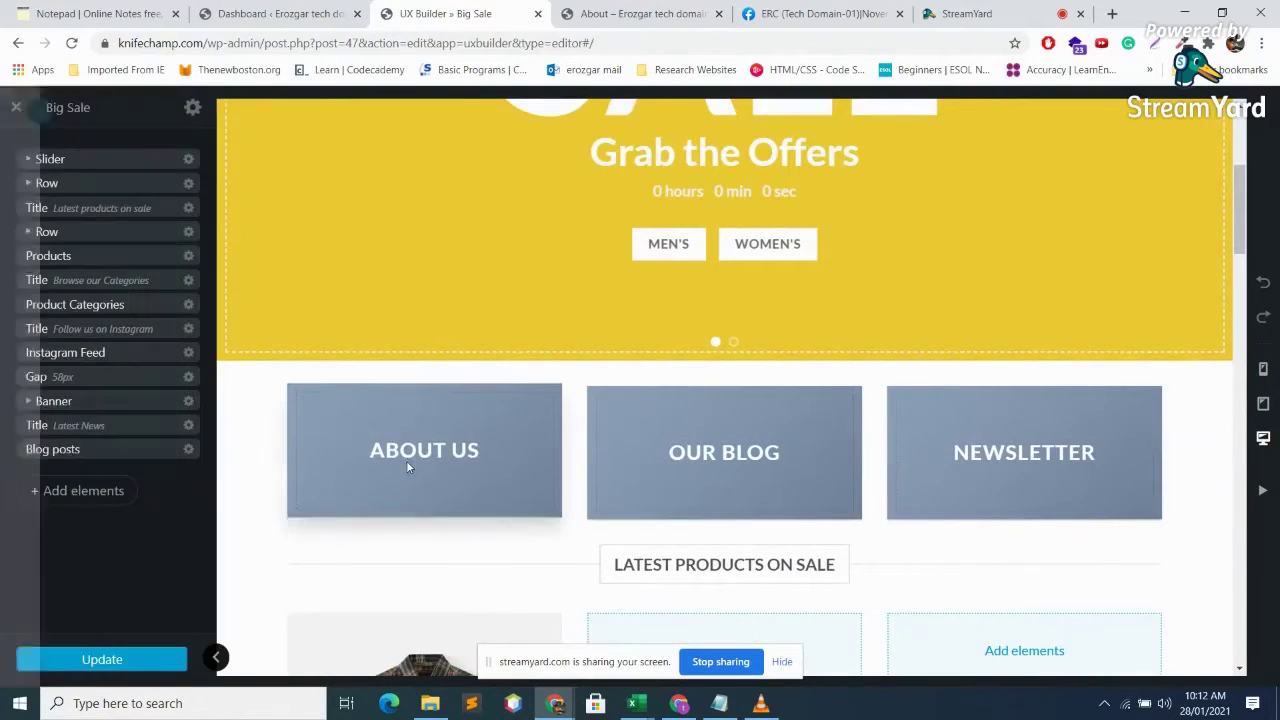
left_click(390, 446)
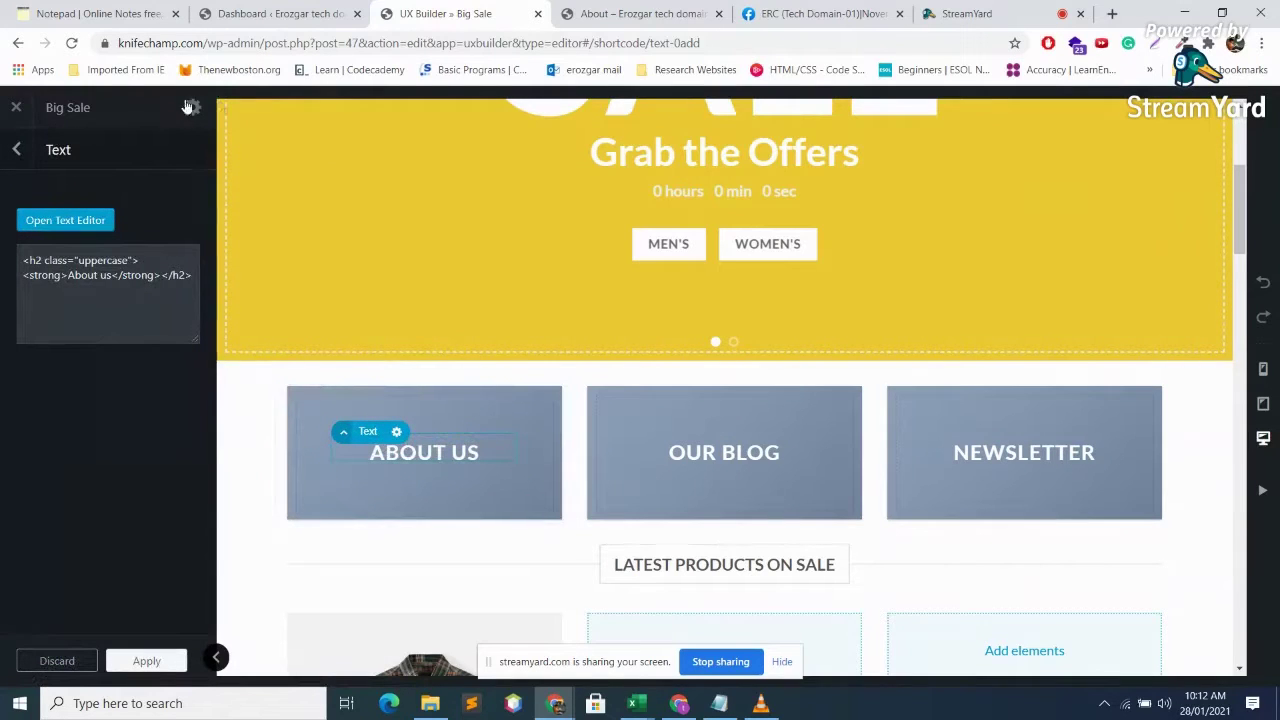
- Link the About Us banner to the copied About page address and set the link target to New window
right_click(347, 408)
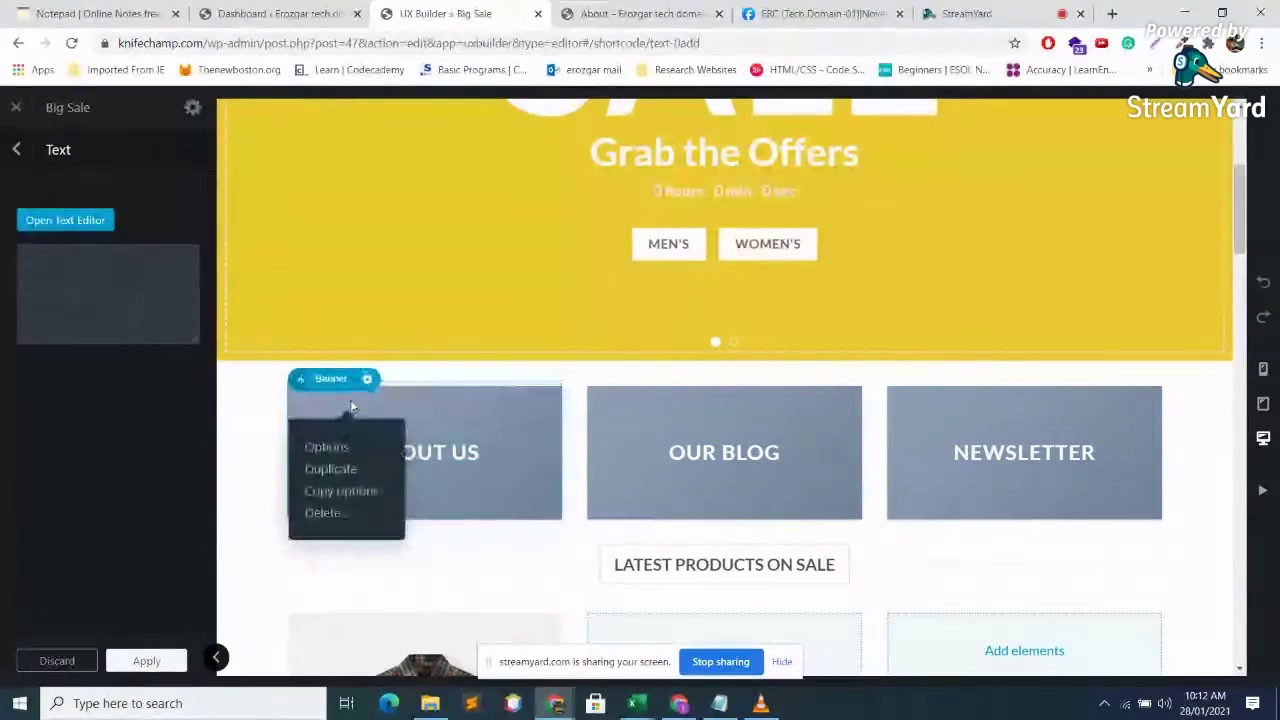
left_click(336, 447)
scroll(125, 490, "down", 10)
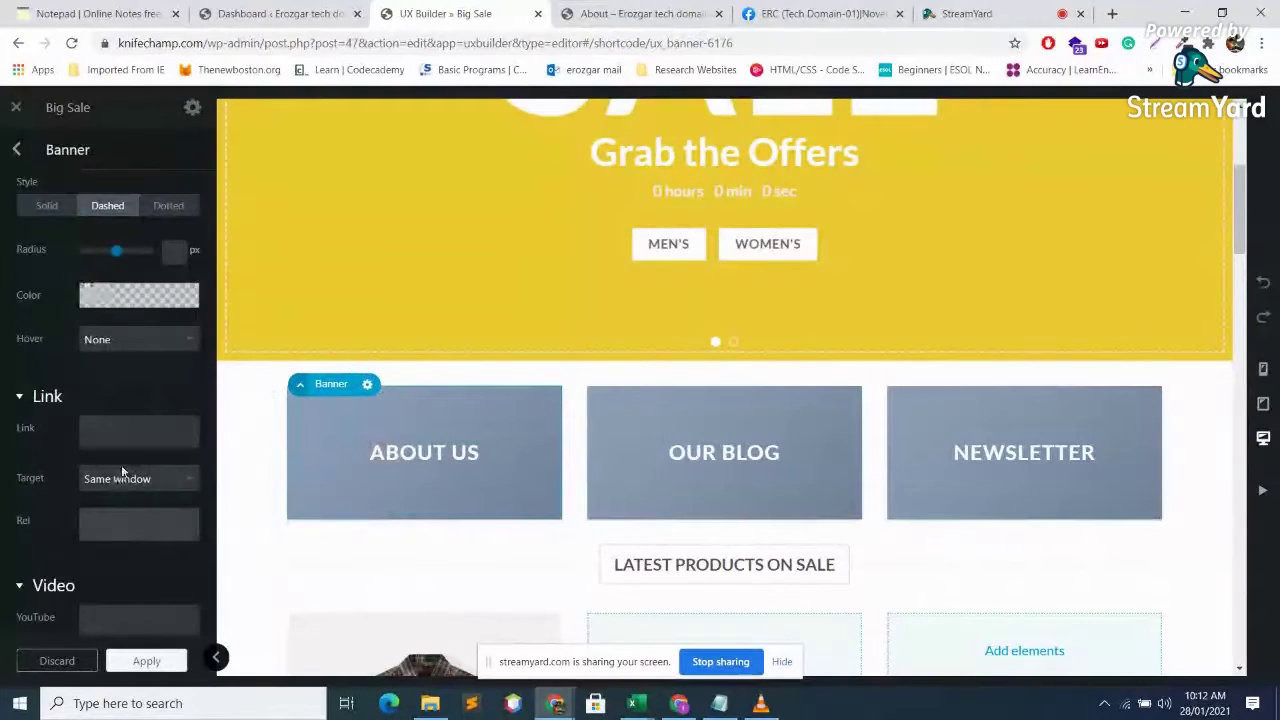
left_click(147, 433)
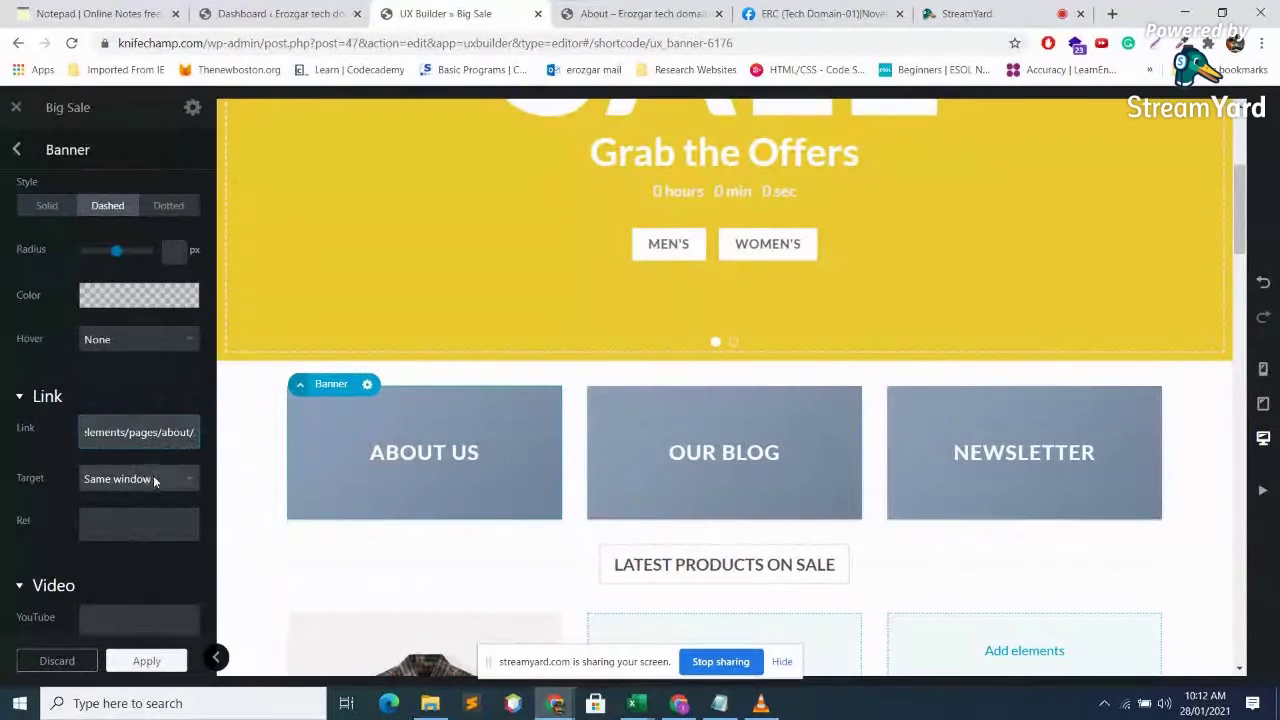
left_click(154, 479)
left_click(138, 512)
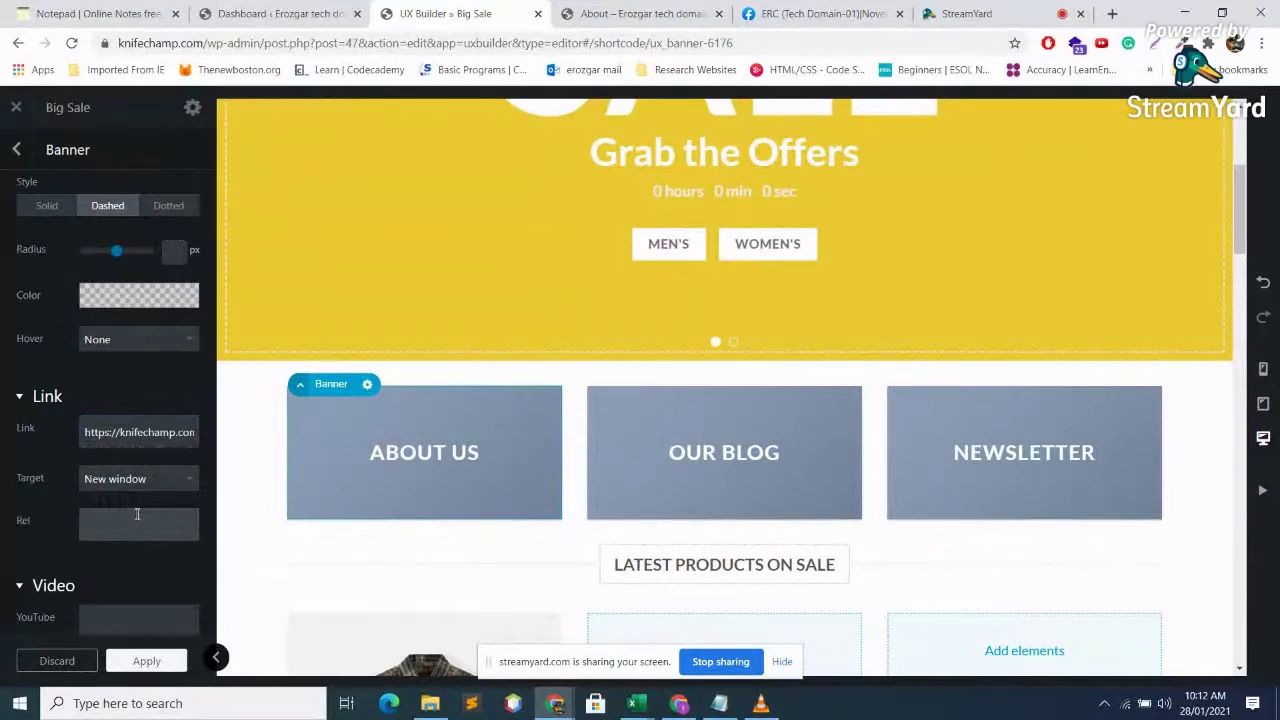
scroll(137, 514, "down", 3)
- Apply the banner options, update the page and exit the builder to the live home page
left_click(148, 662)
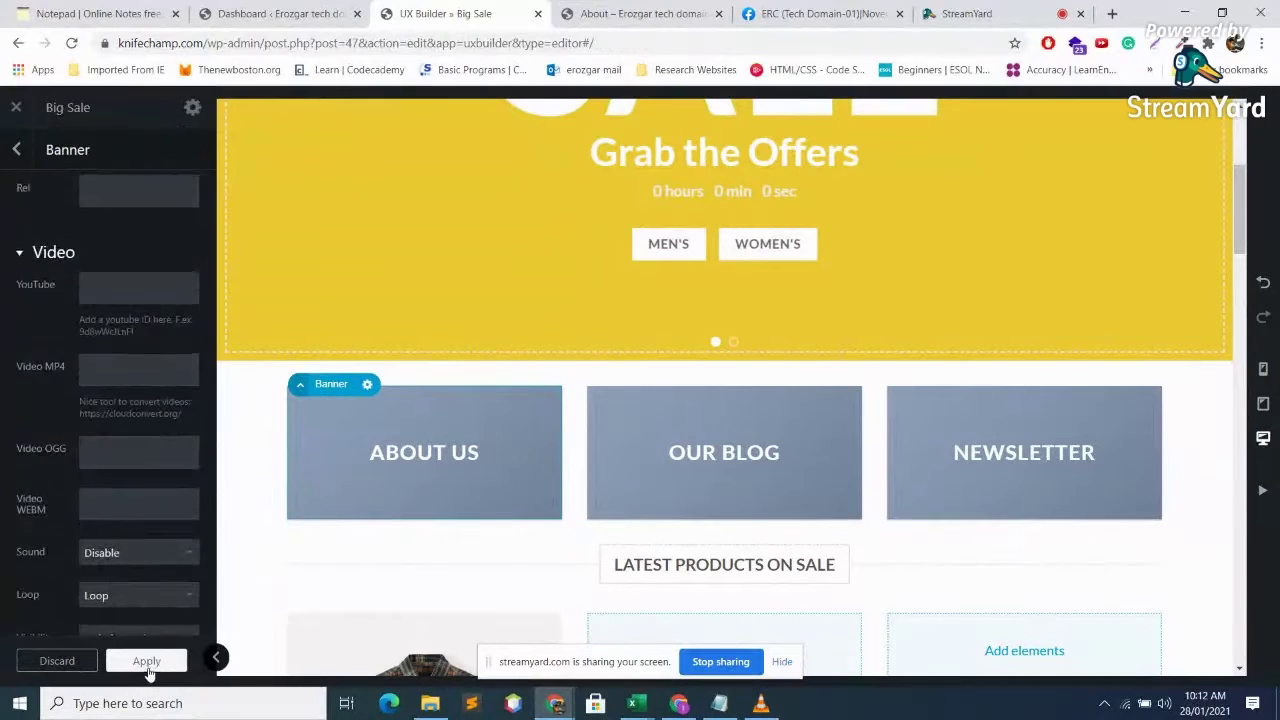
left_click(162, 668)
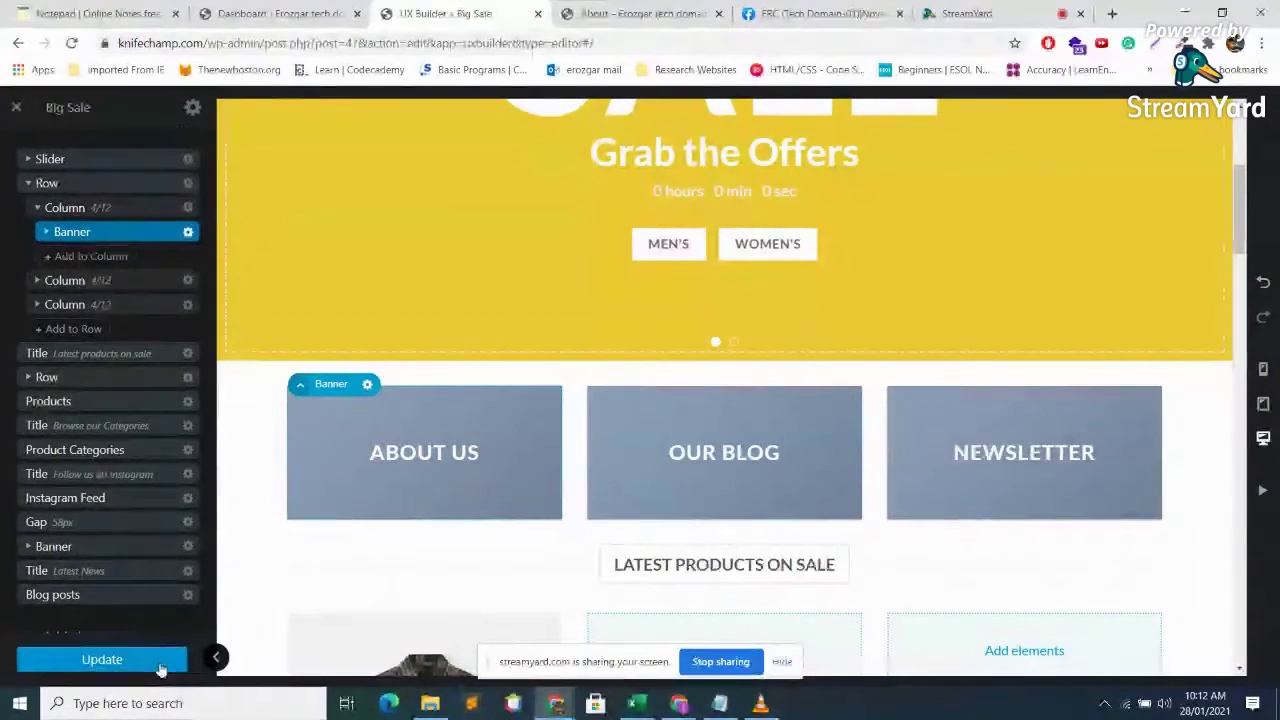
left_click(160, 664)
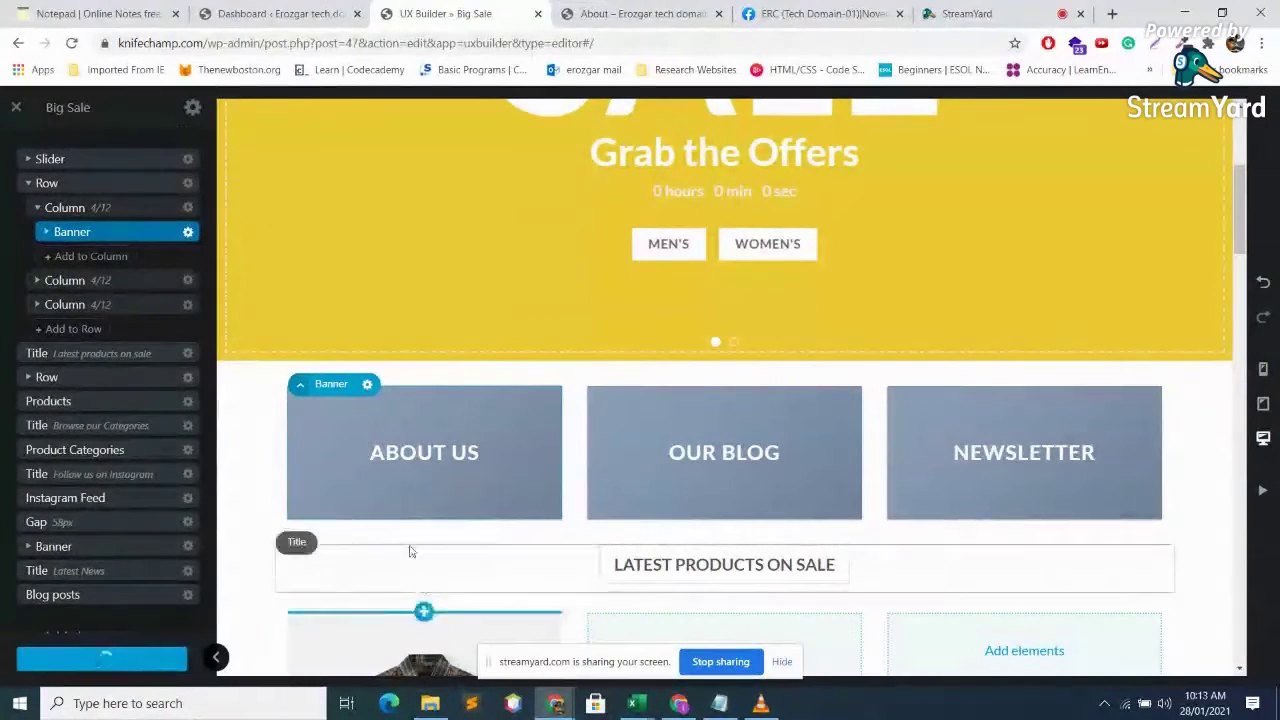
left_click(16, 109)
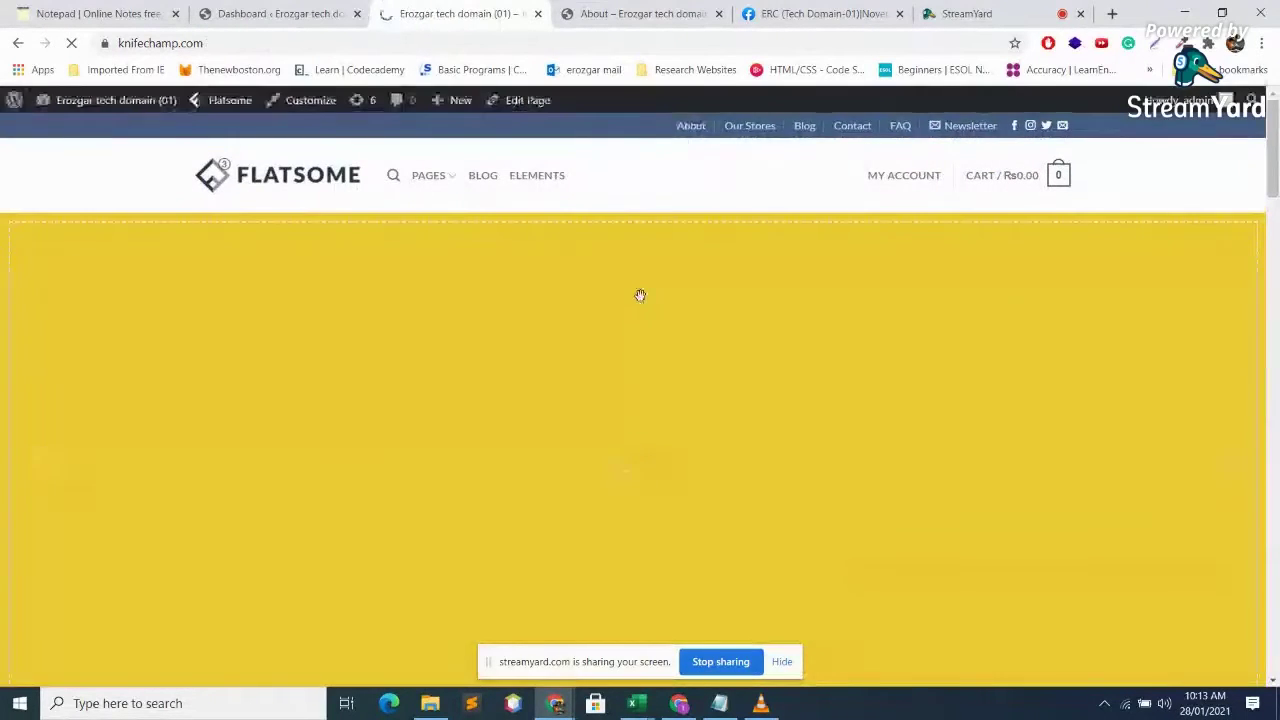
- Test the About Us banner's link on the live home page, look through the About page and close its new tab
scroll(640, 295, "down", 5)
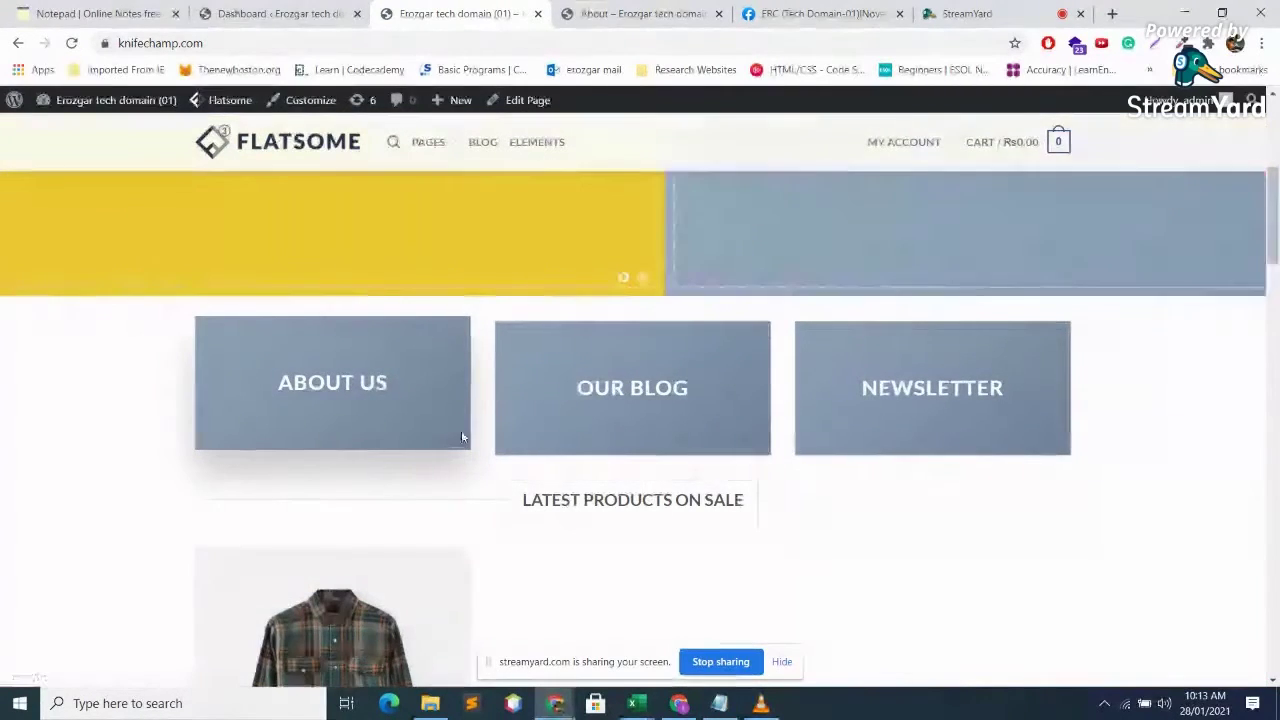
left_click(462, 433)
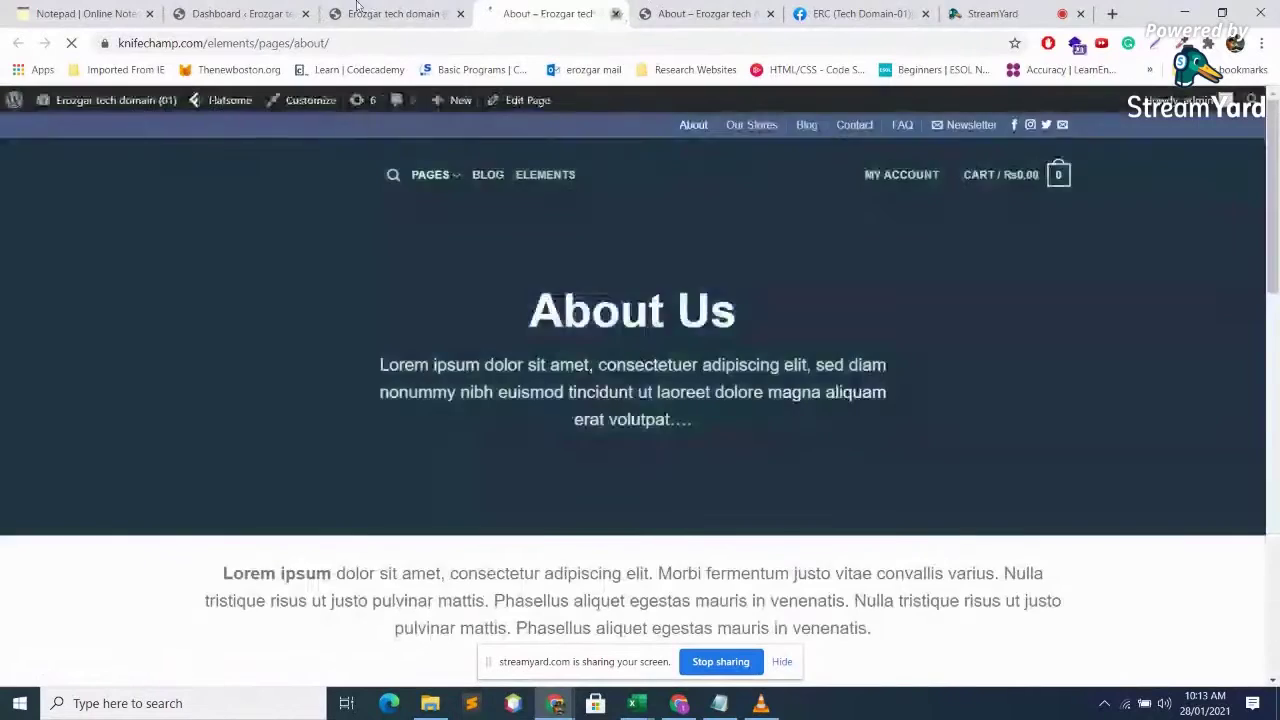
key("ctrl+w")
left_click(461, 446)
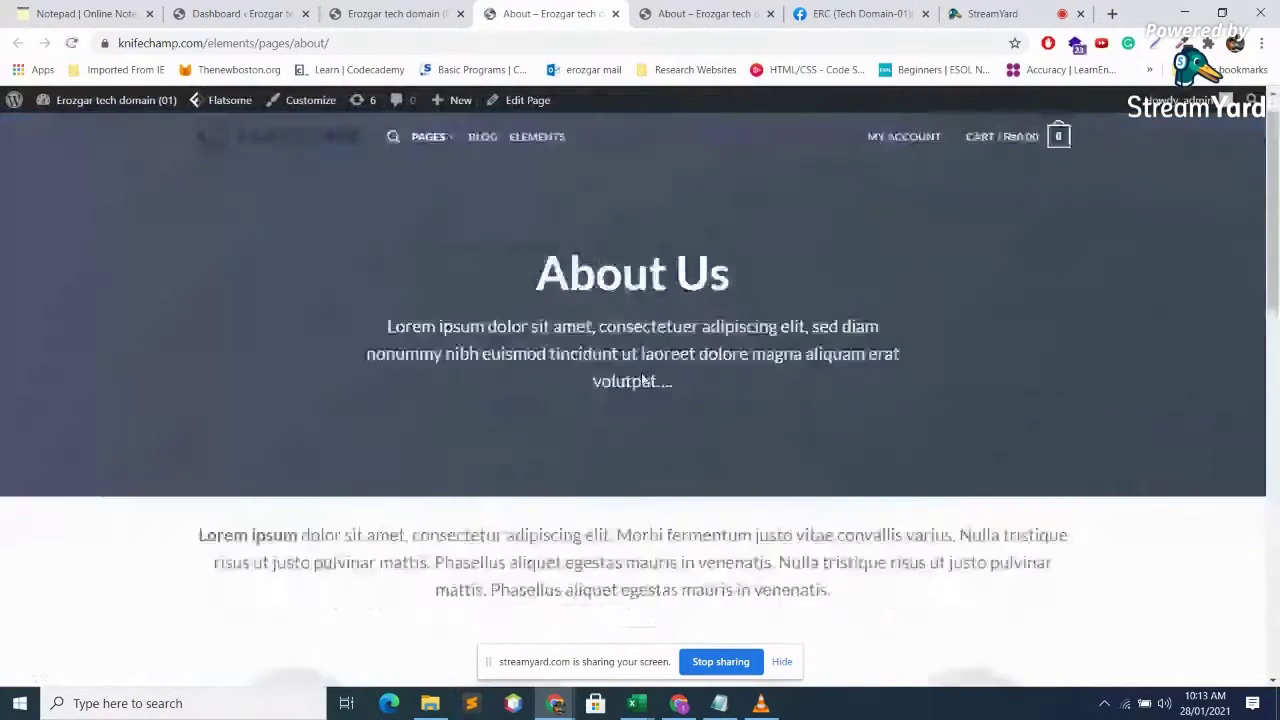
scroll(640, 360, "down", 6)
scroll(640, 340, "up", 5)
left_click(616, 14)
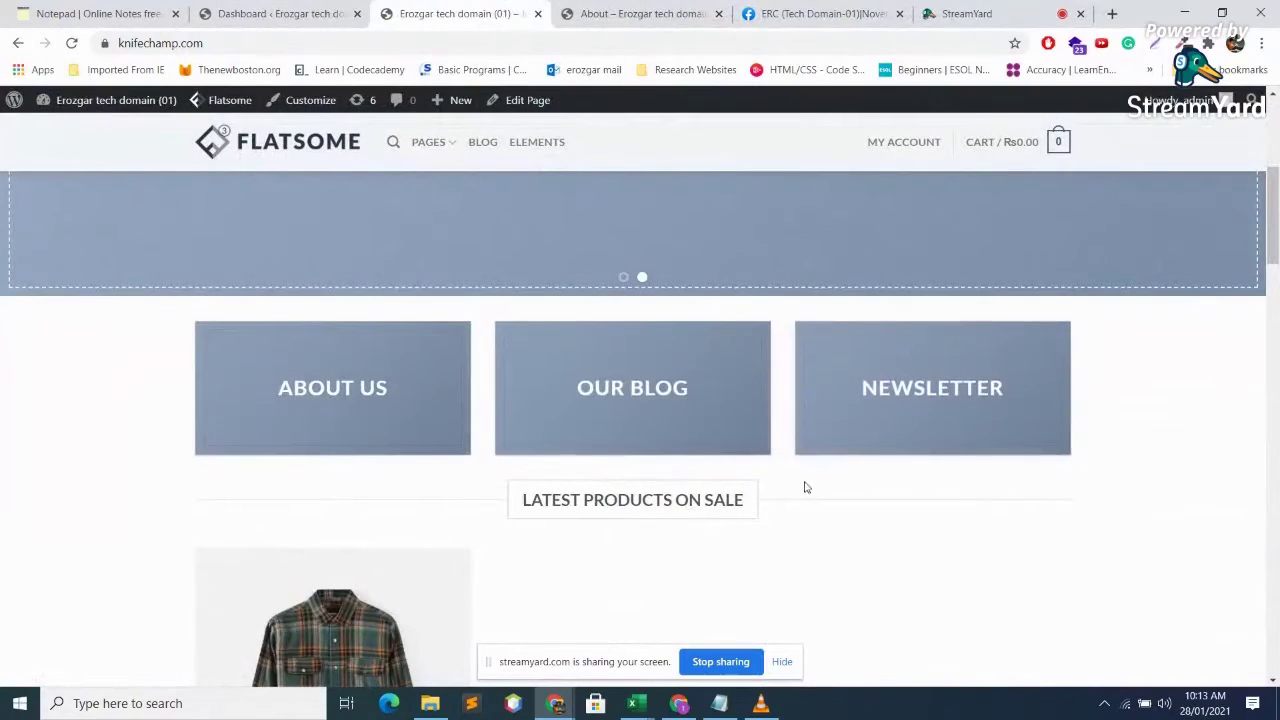
- Review the home page down to its newsletter banner and Latest News section, and open the page in the WordPress editor
scroll(798, 486, "down", 6)
scroll(769, 485, "down", 8)
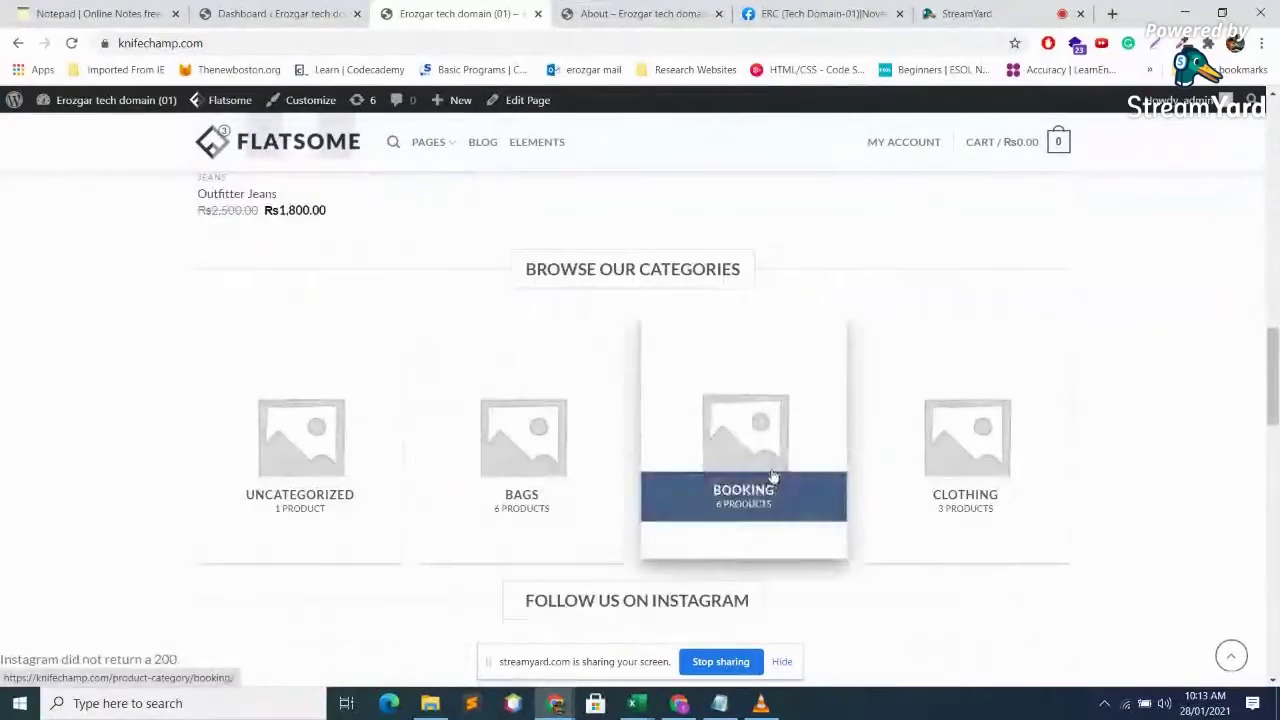
scroll(845, 476, "up", 2)
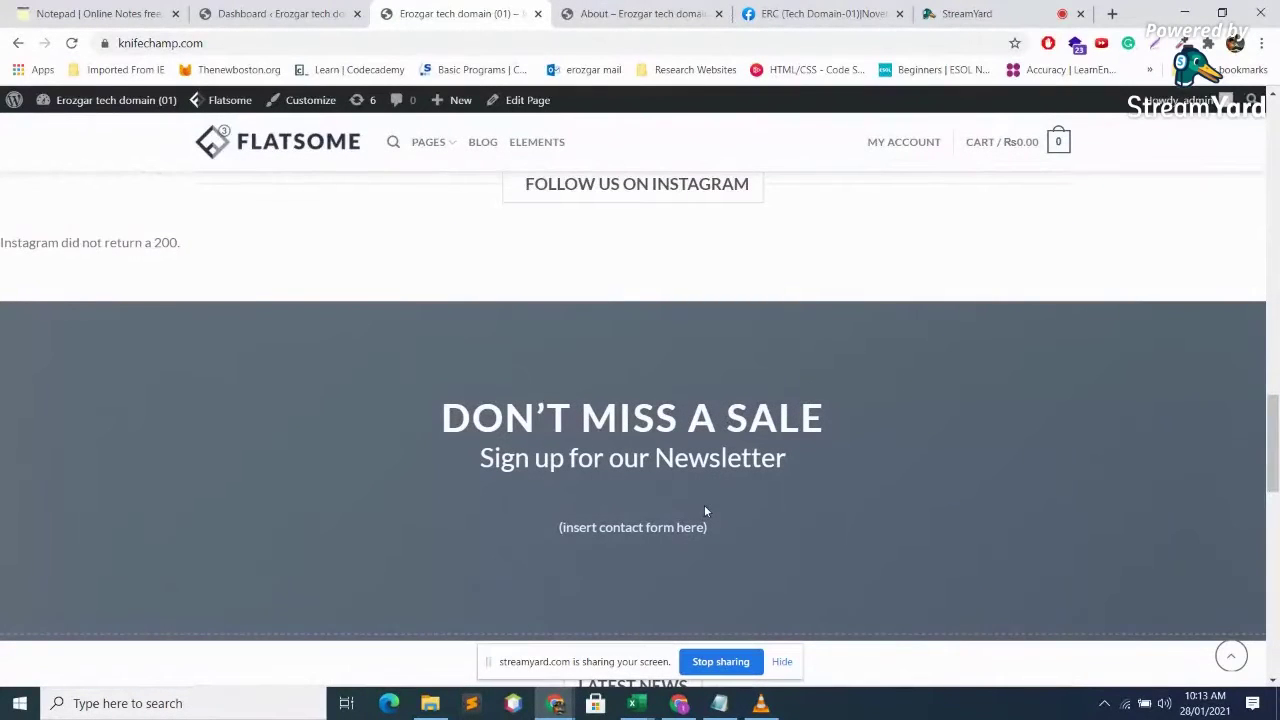
scroll(706, 500, "down", 1)
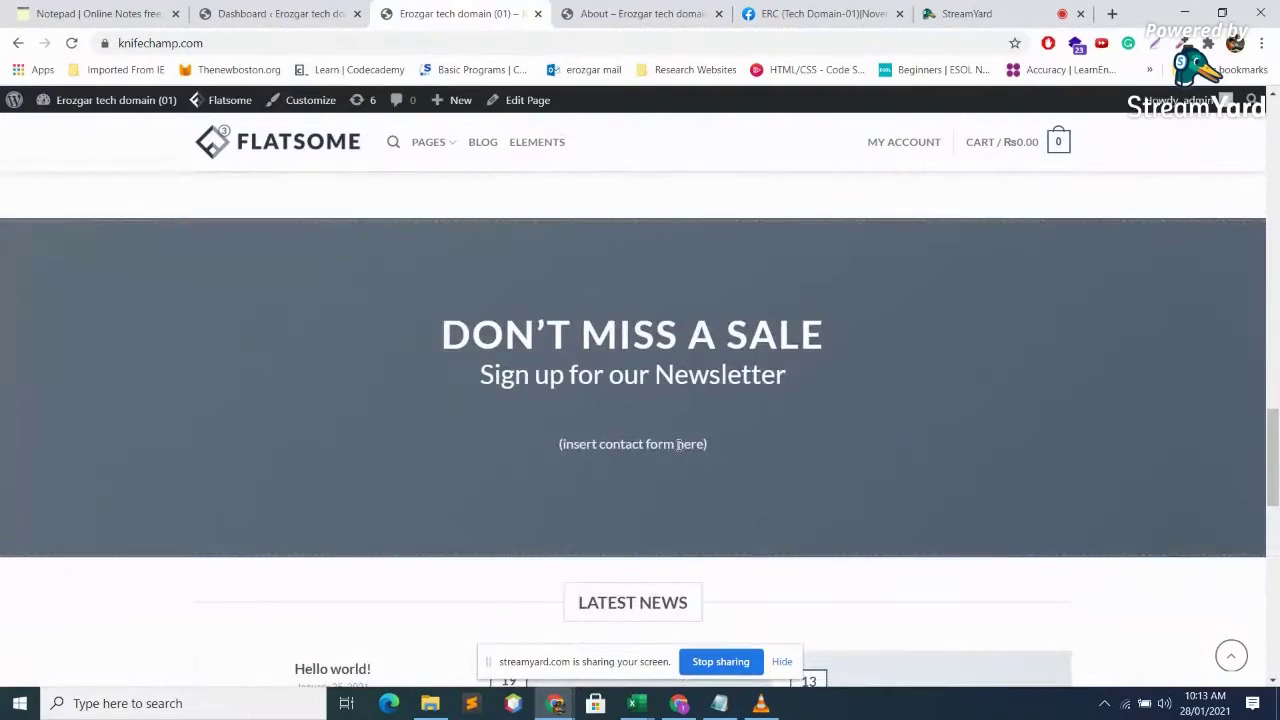
scroll(678, 444, "down", 1)
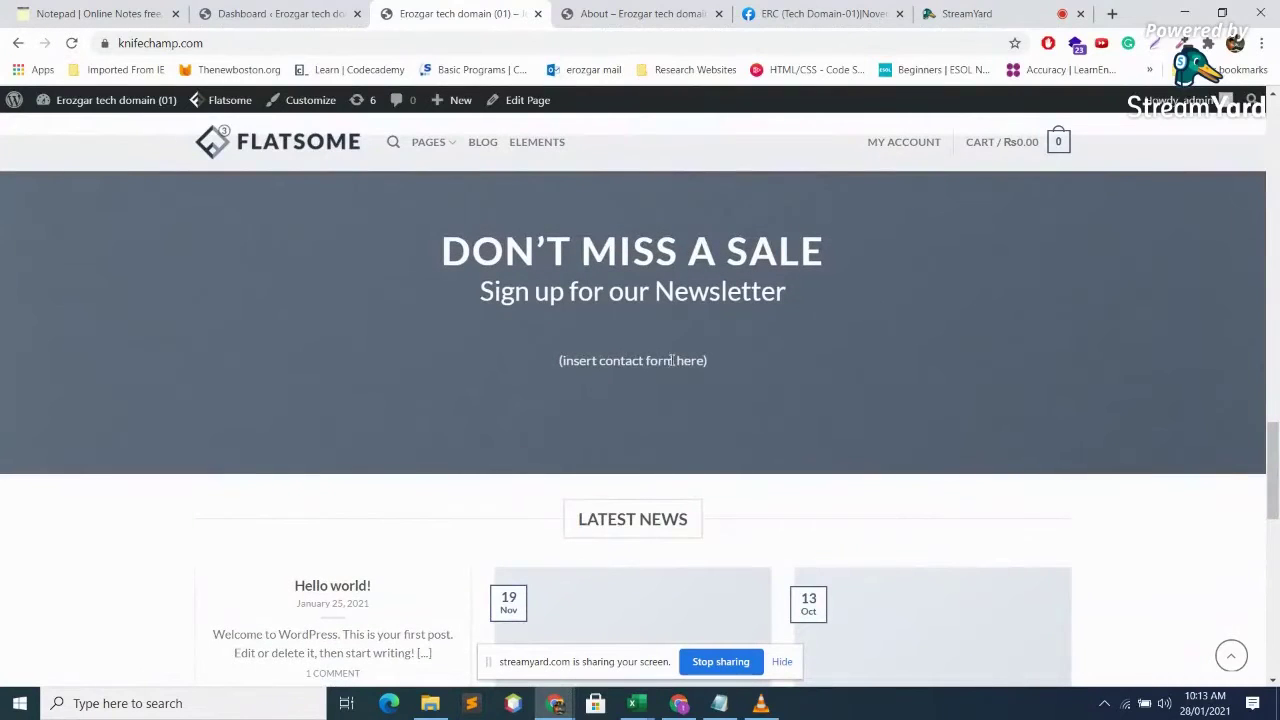
left_click(514, 137)
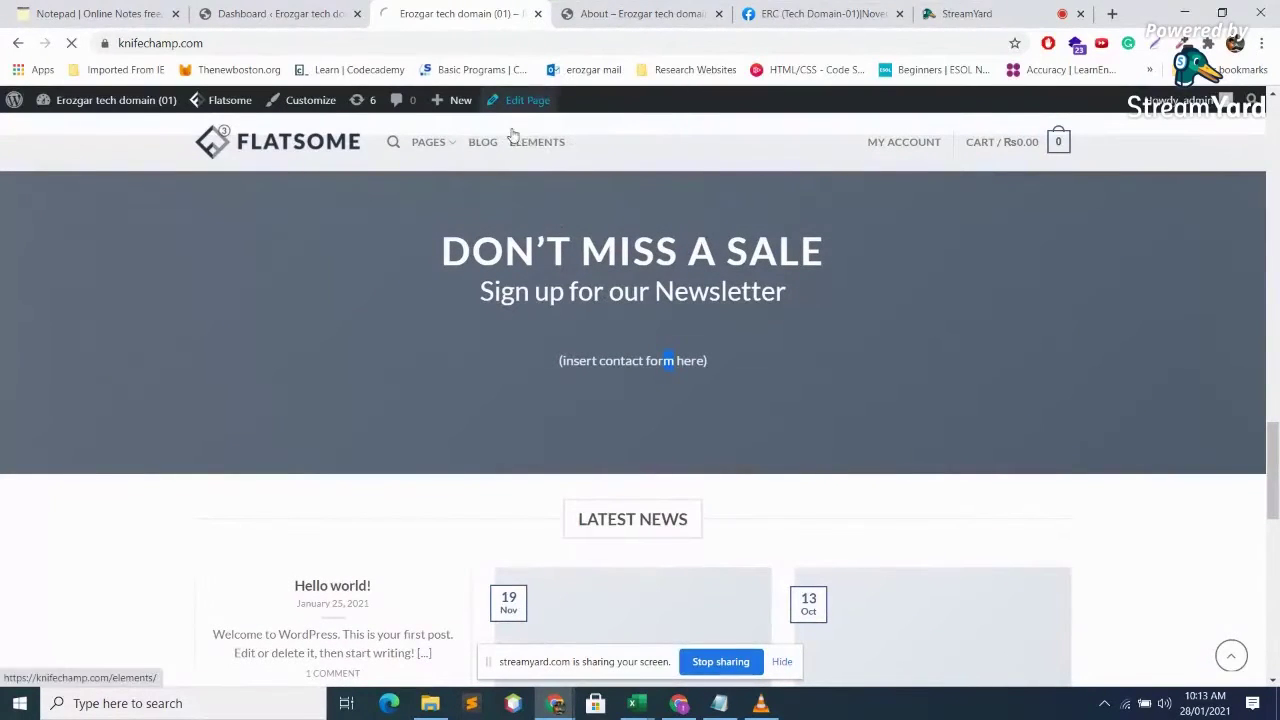
mouse_move(535, 103)
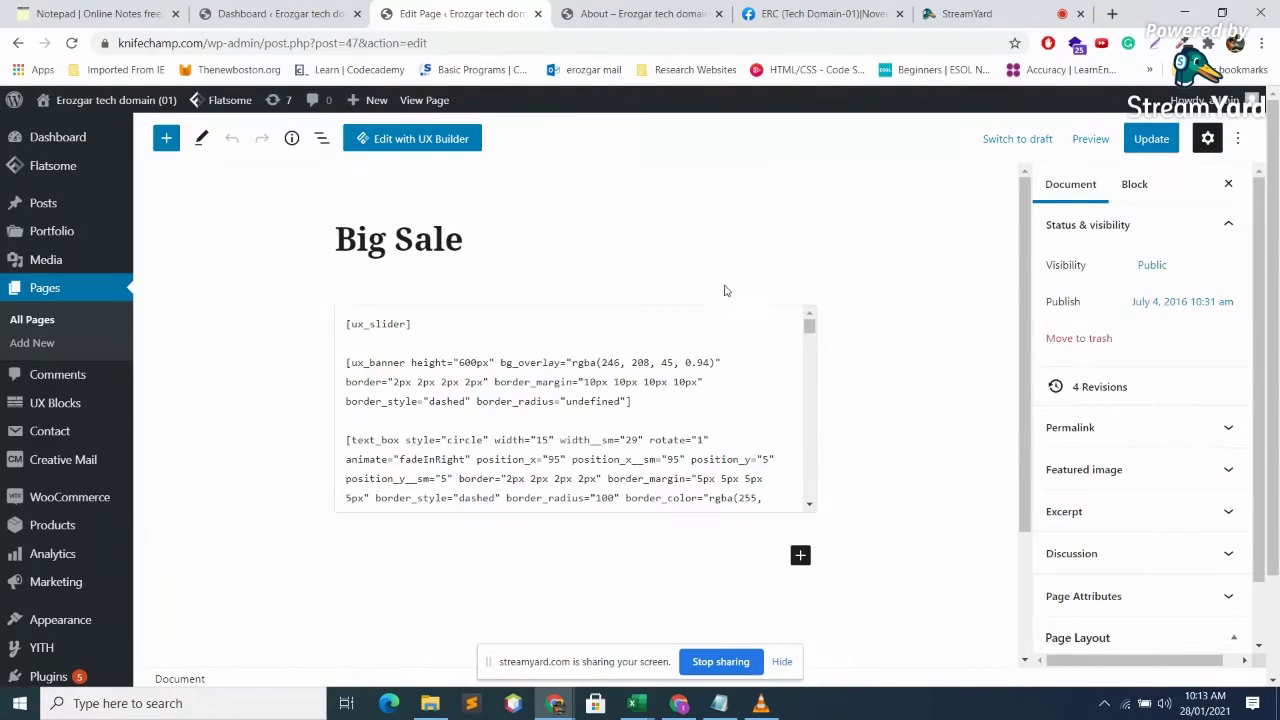
- Open the Big Sale page in UX Builder and select the "(insert contact form here)" text in the newsletter banner
scroll(731, 390, "down", 5)
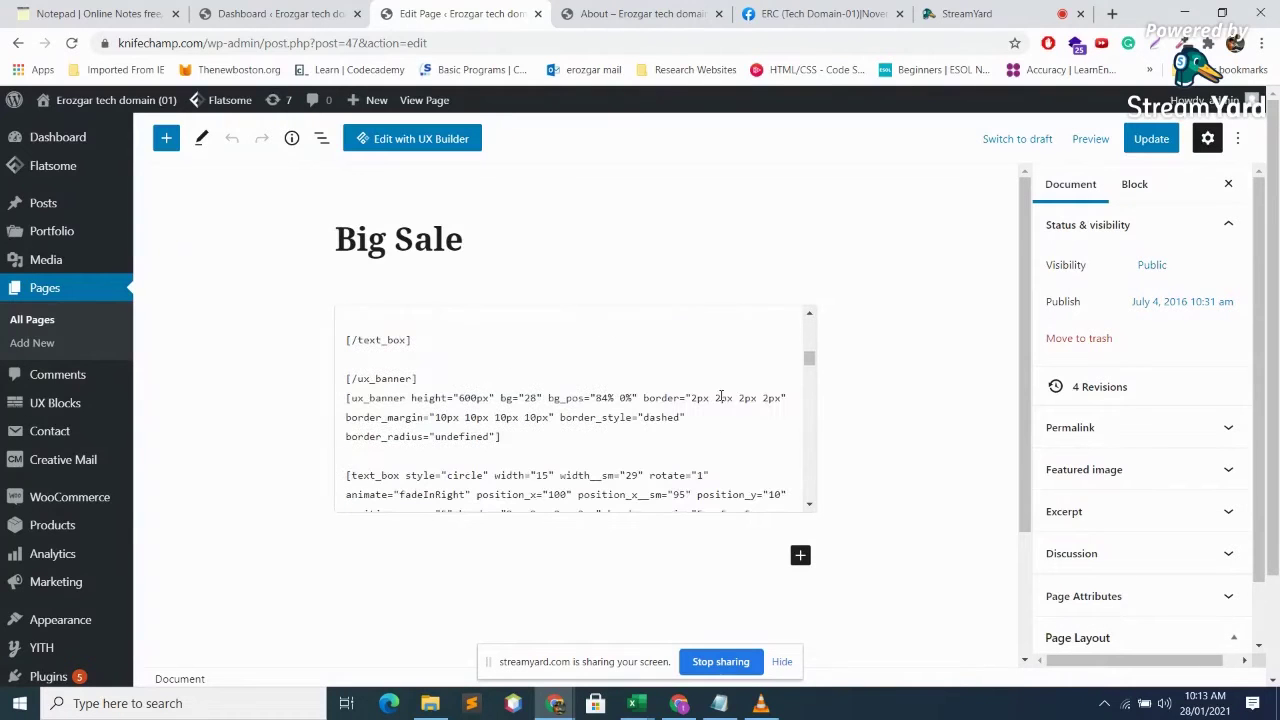
key("ctrl+s")
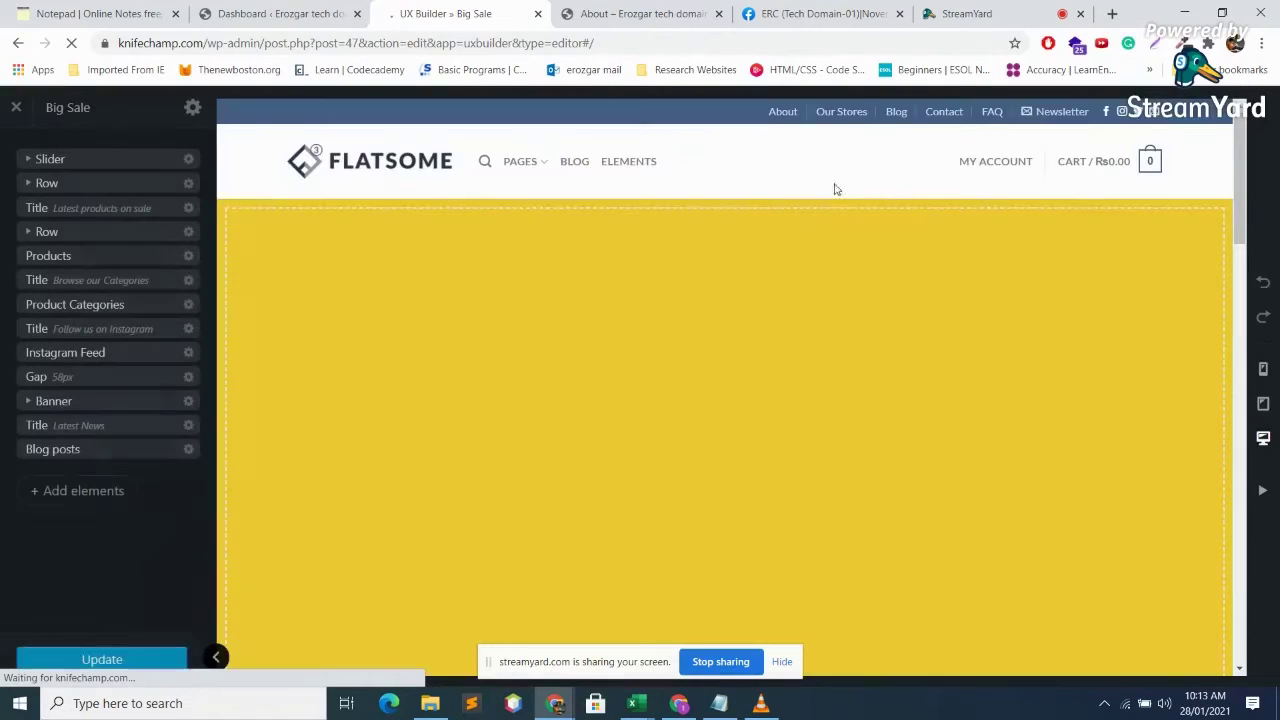
scroll(852, 358, "down", 5)
scroll(852, 358, "down", 10)
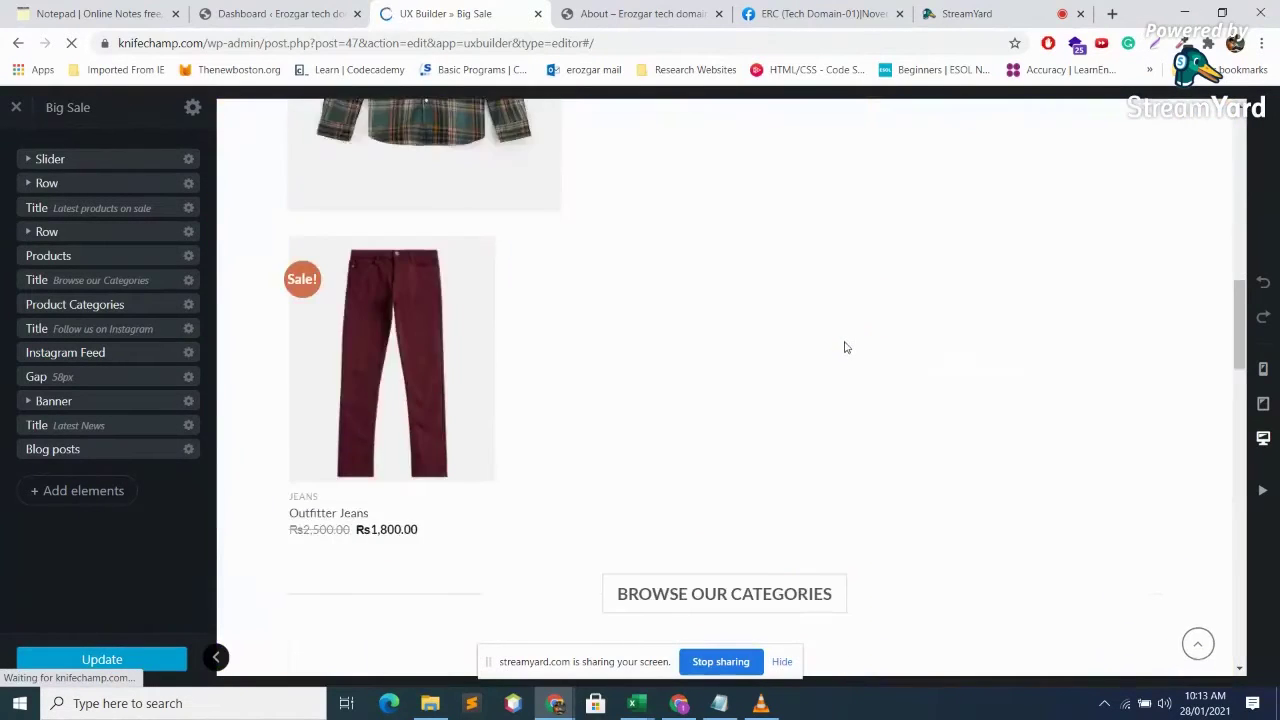
scroll(825, 328, "down", 1)
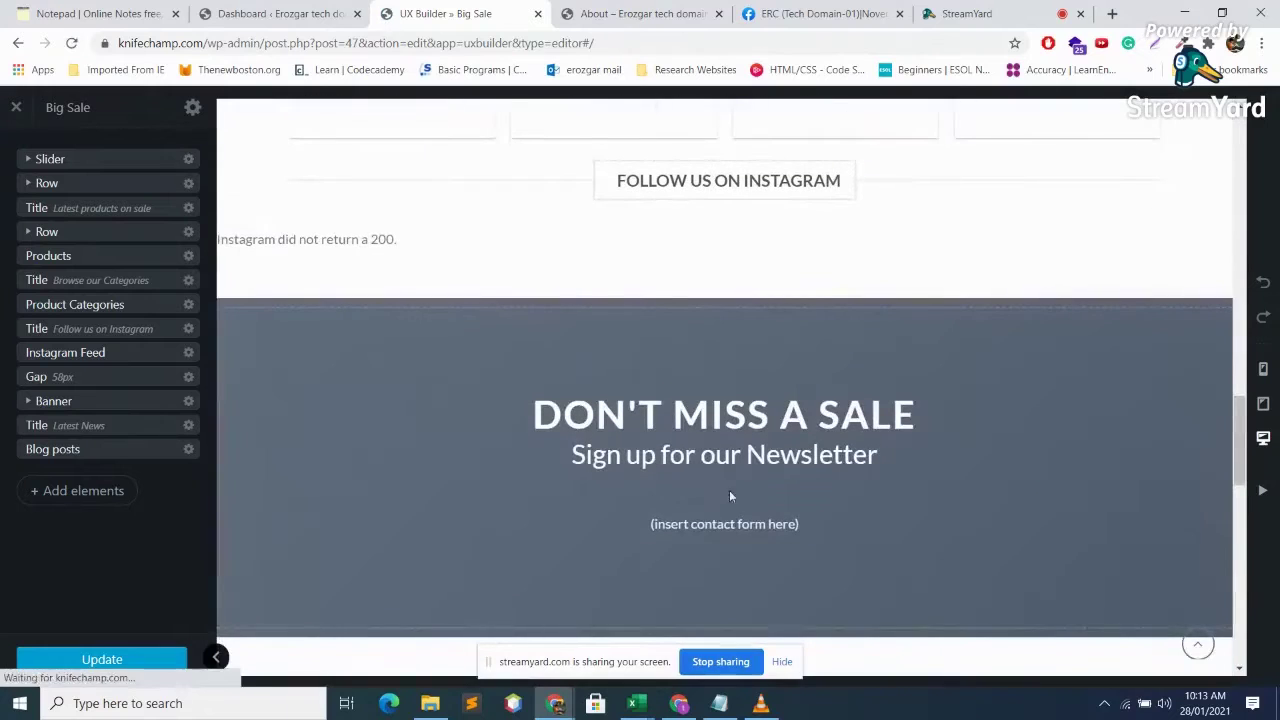
left_click(722, 530)
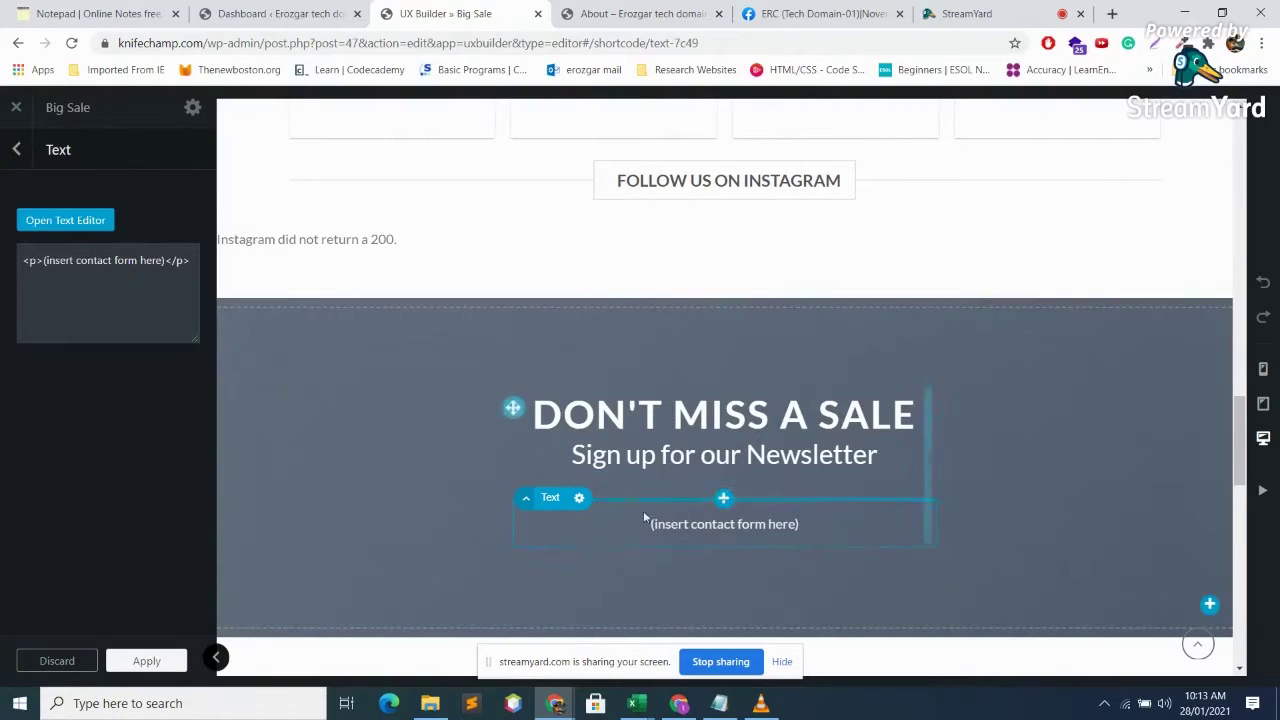
- Add a Form (CF7) element below the placeholder text in the newsletter banner and assign it Contact form 1
scroll(643, 510, "down", 1)
left_click(724, 464)
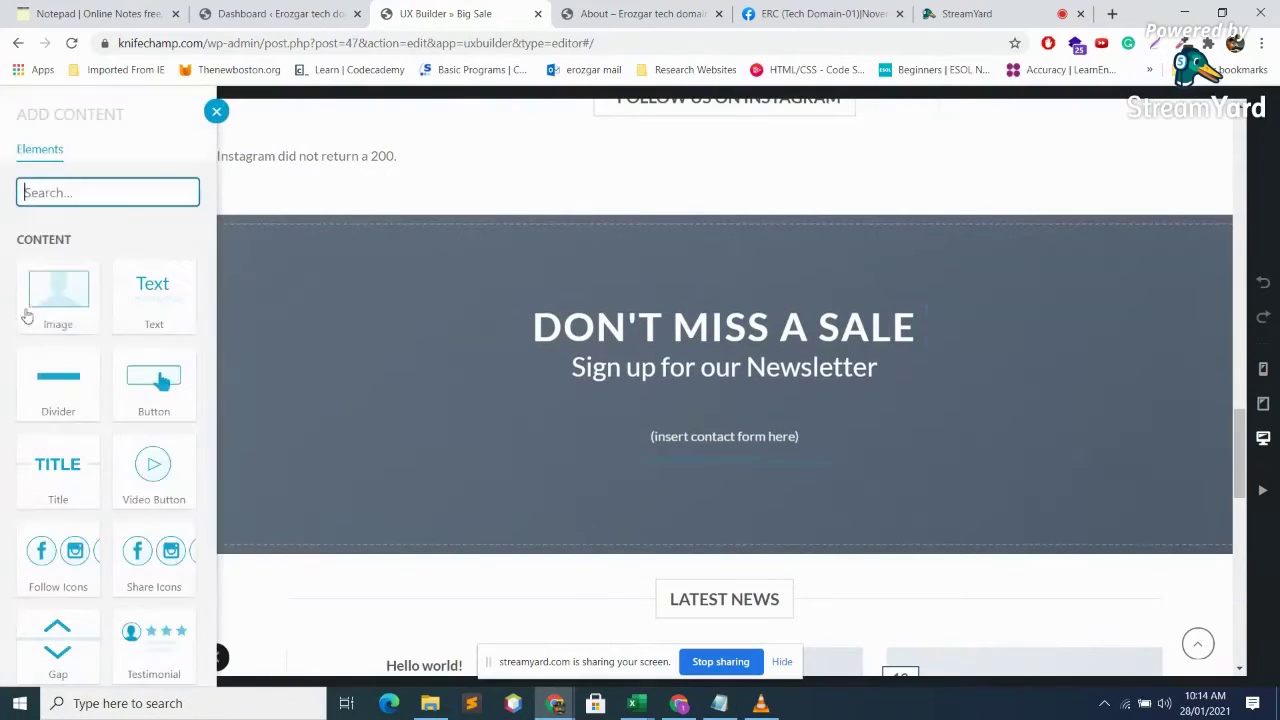
scroll(115, 470, "down", 4)
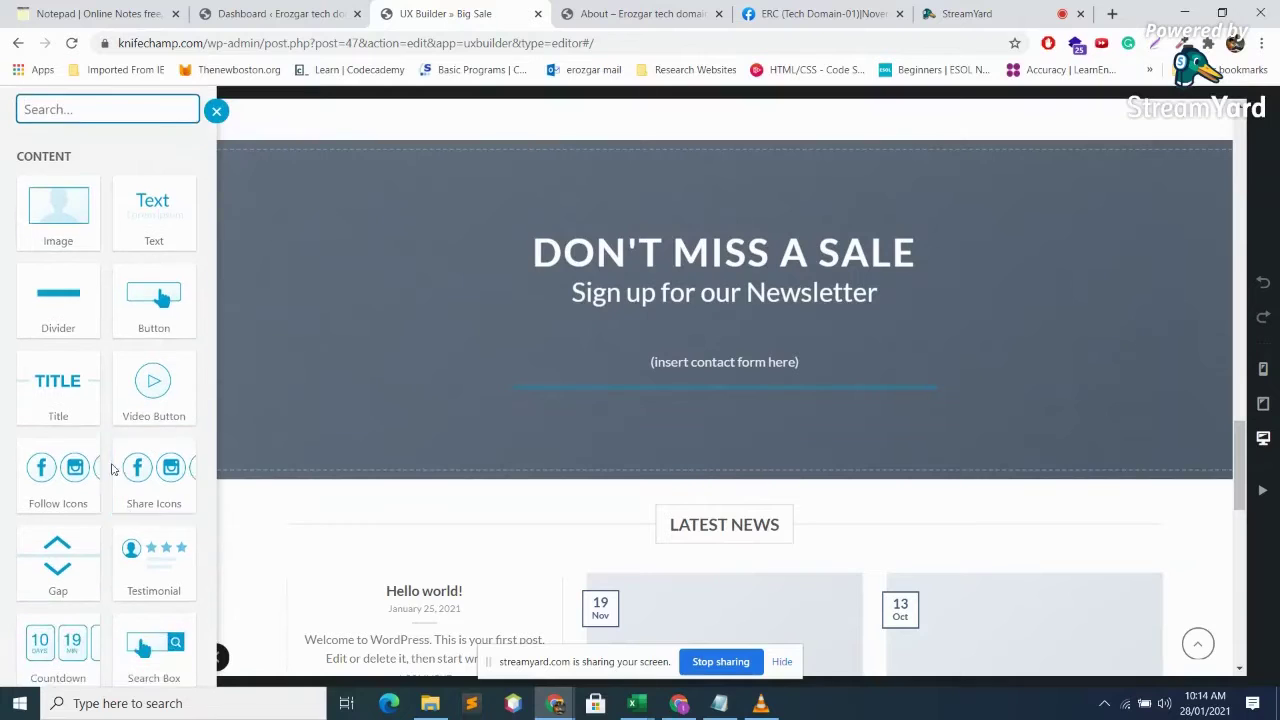
left_click(156, 480)
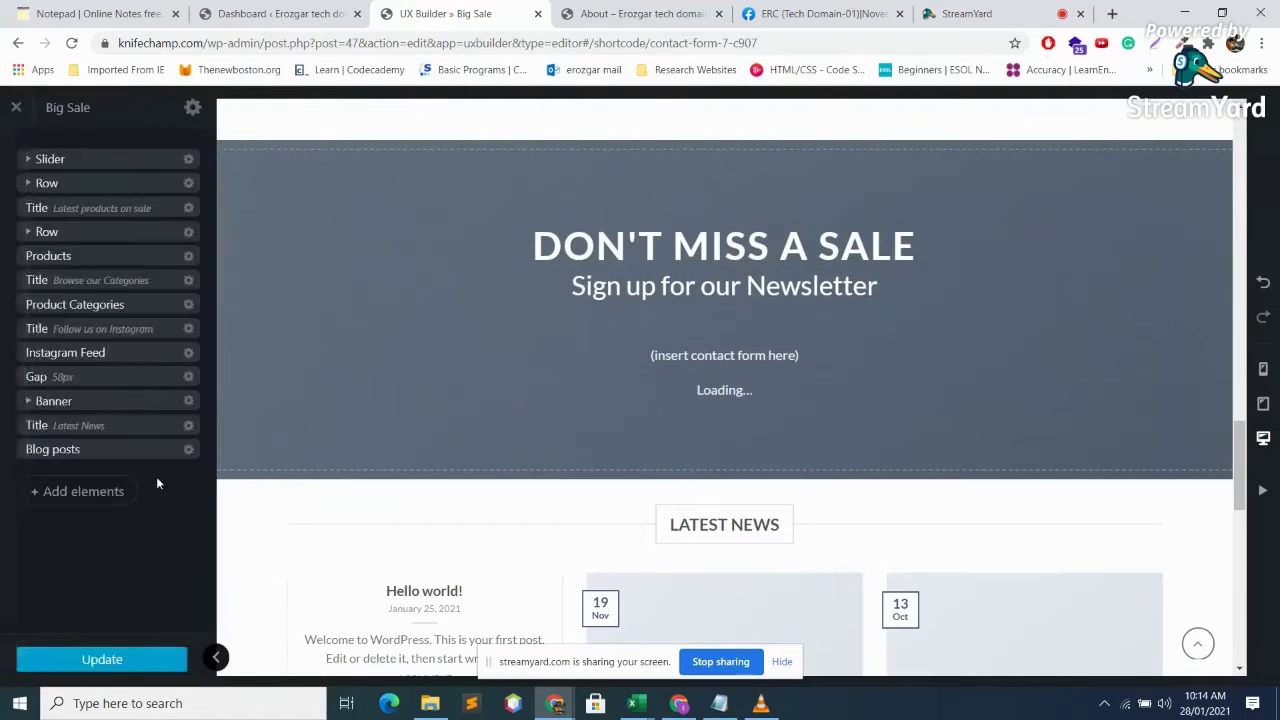
left_click(152, 207)
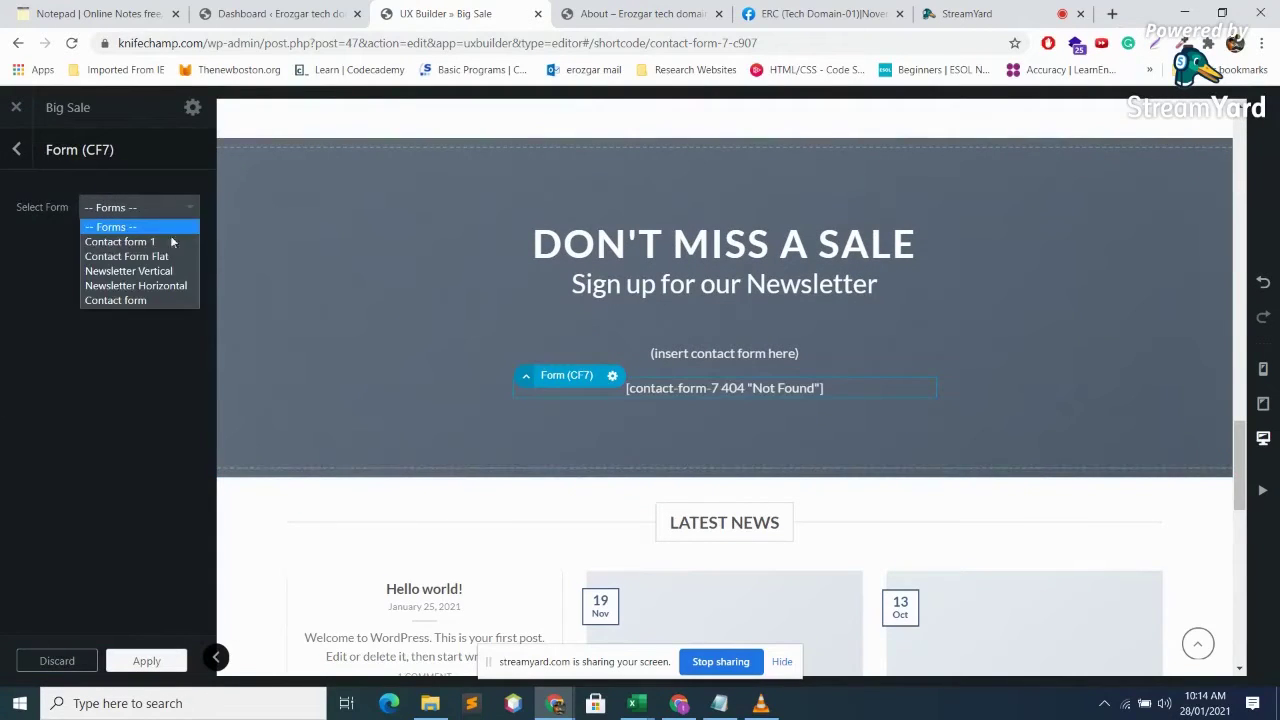
left_click(158, 243)
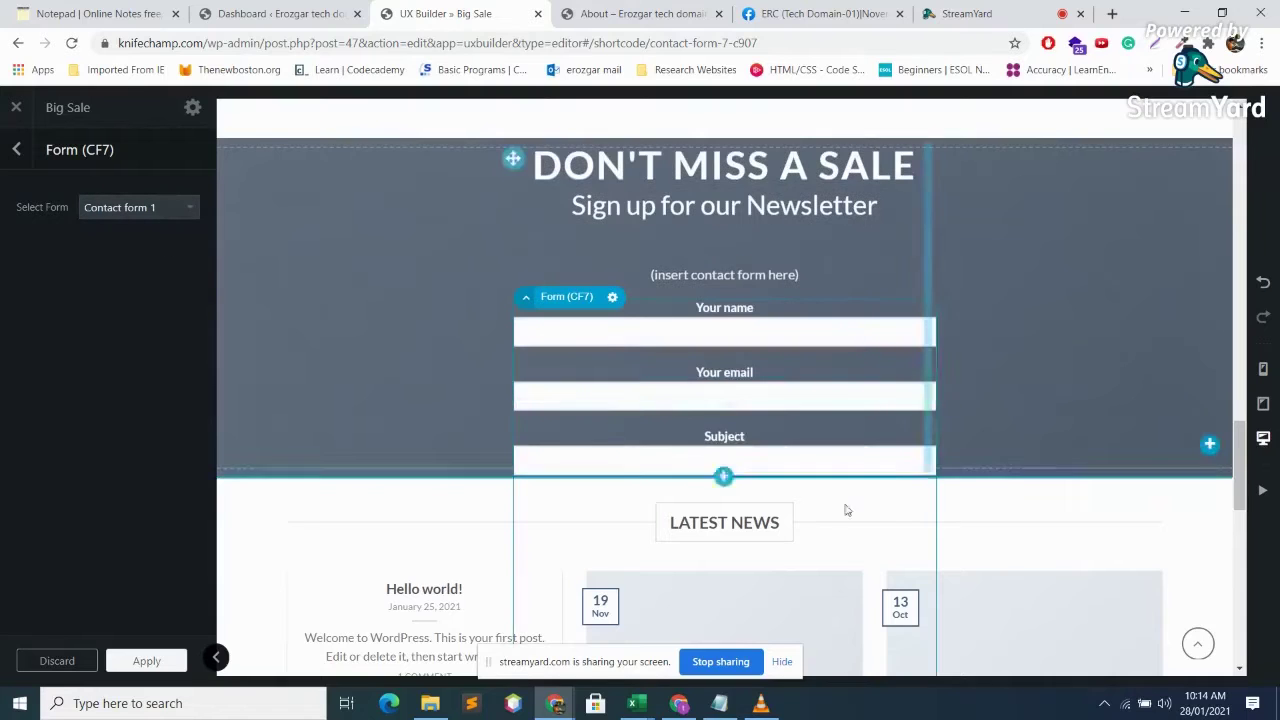
scroll(790, 388, "down", 2)
scroll(790, 380, "up", 1)
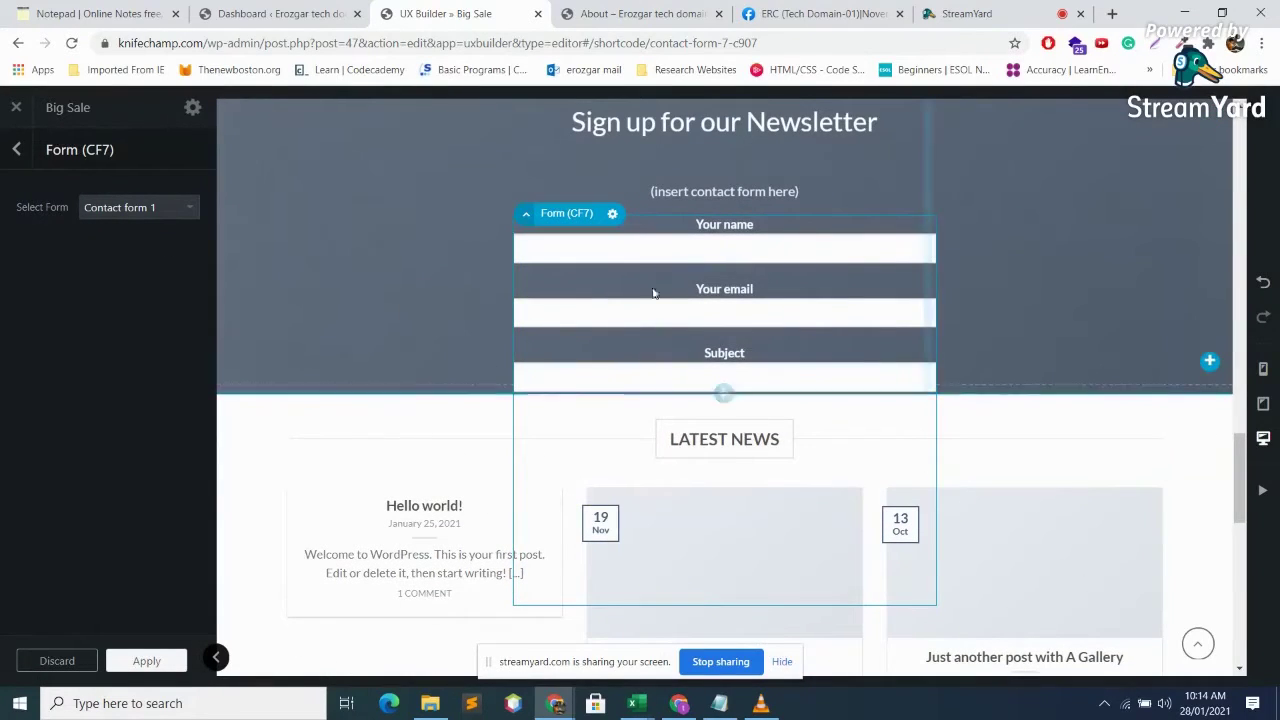
- Check the options available for the newsletter banner's form element and copy its options
mouse_move(615, 215)
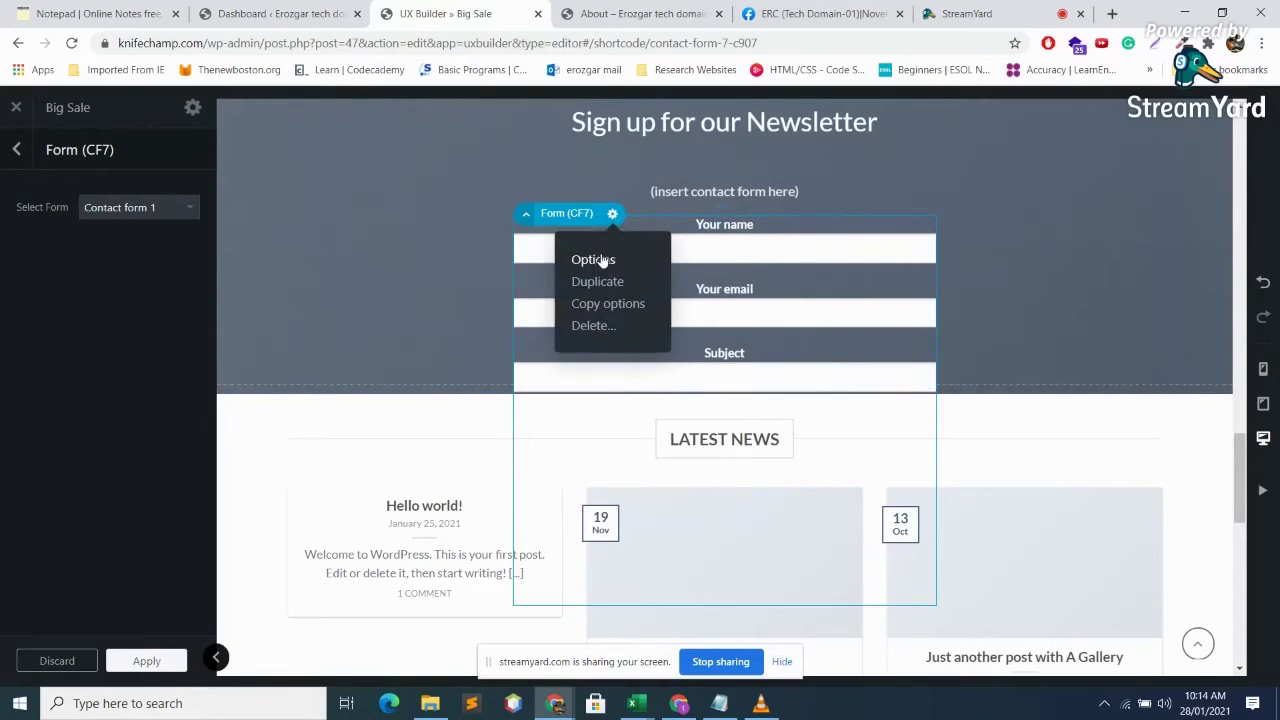
left_click(594, 258)
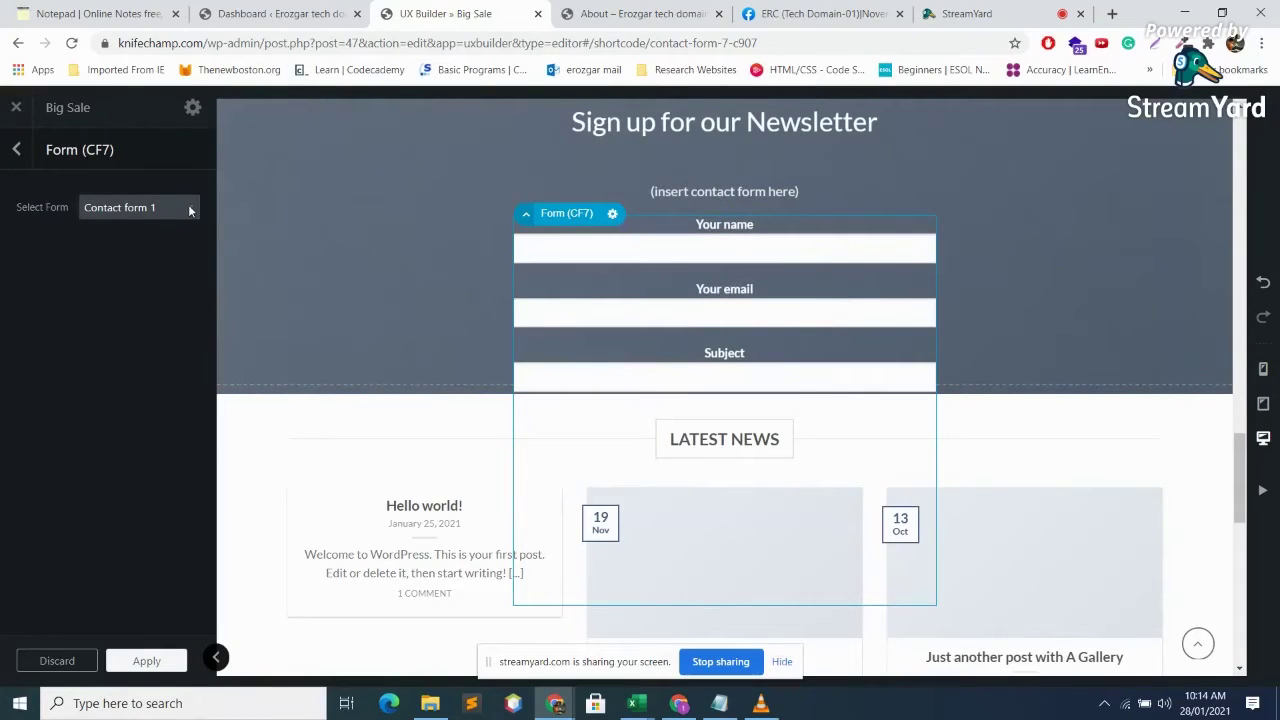
mouse_move(321, 297)
left_mouse_down()
mouse_move(723, 508)
mouse_move(706, 208)
left_mouse_up()
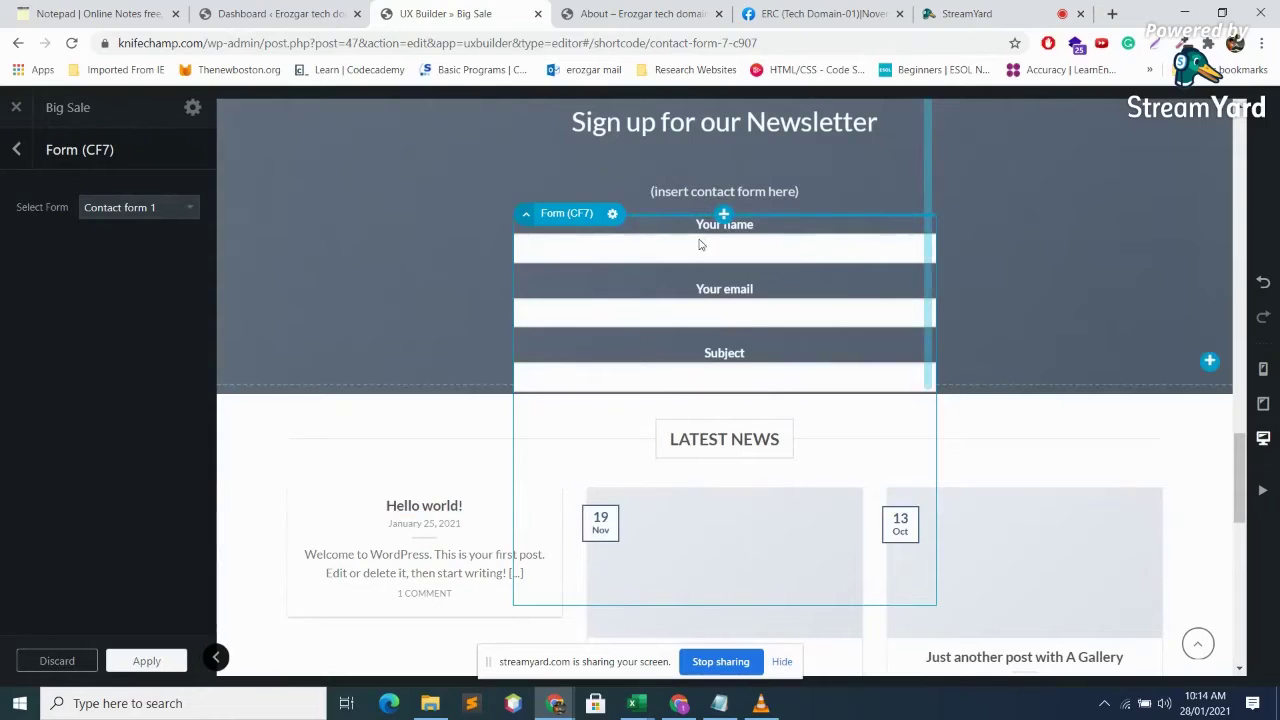
right_click(700, 244)
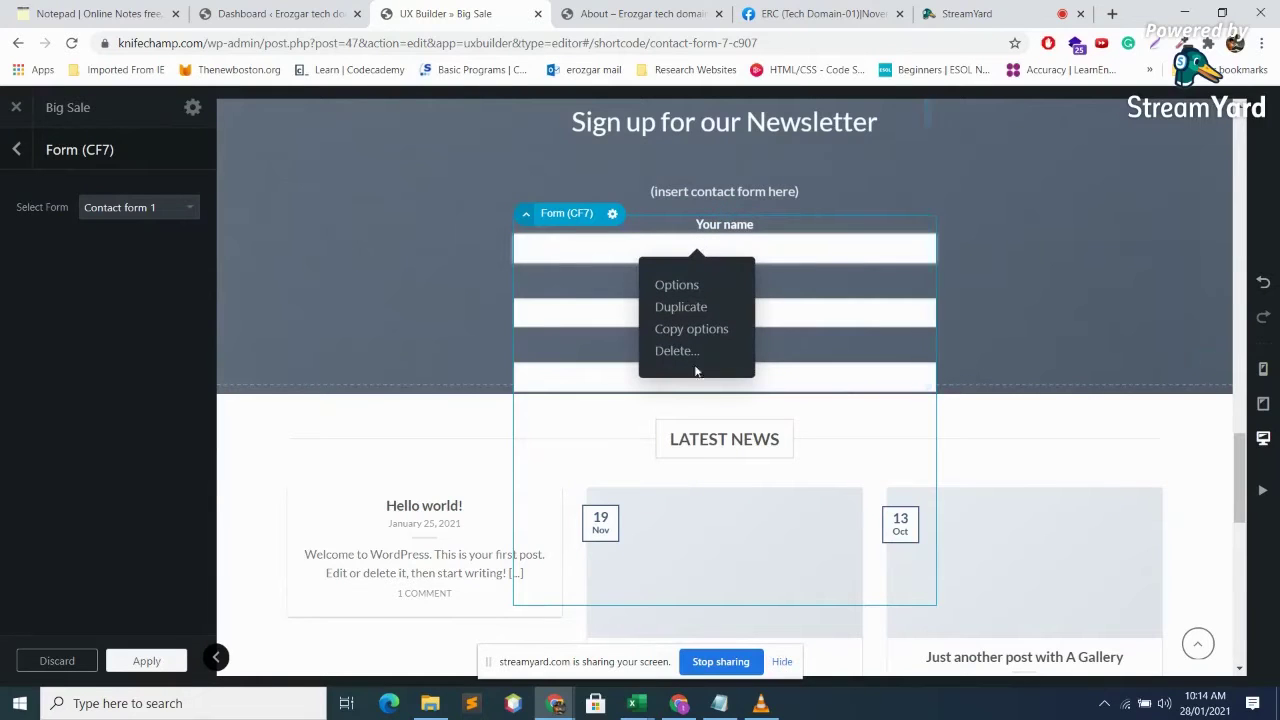
left_click(691, 330)
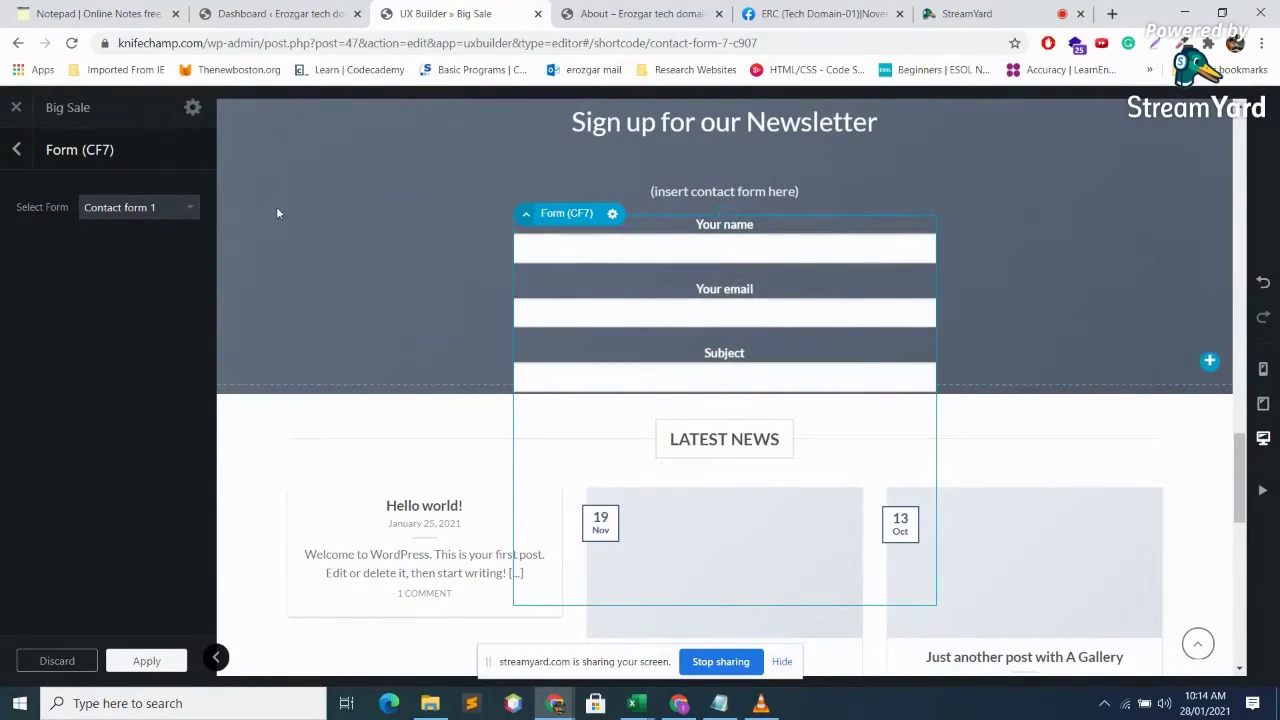
- Delete the "(insert contact form here)" text element from the newsletter banner's text box
left_click(18, 151)
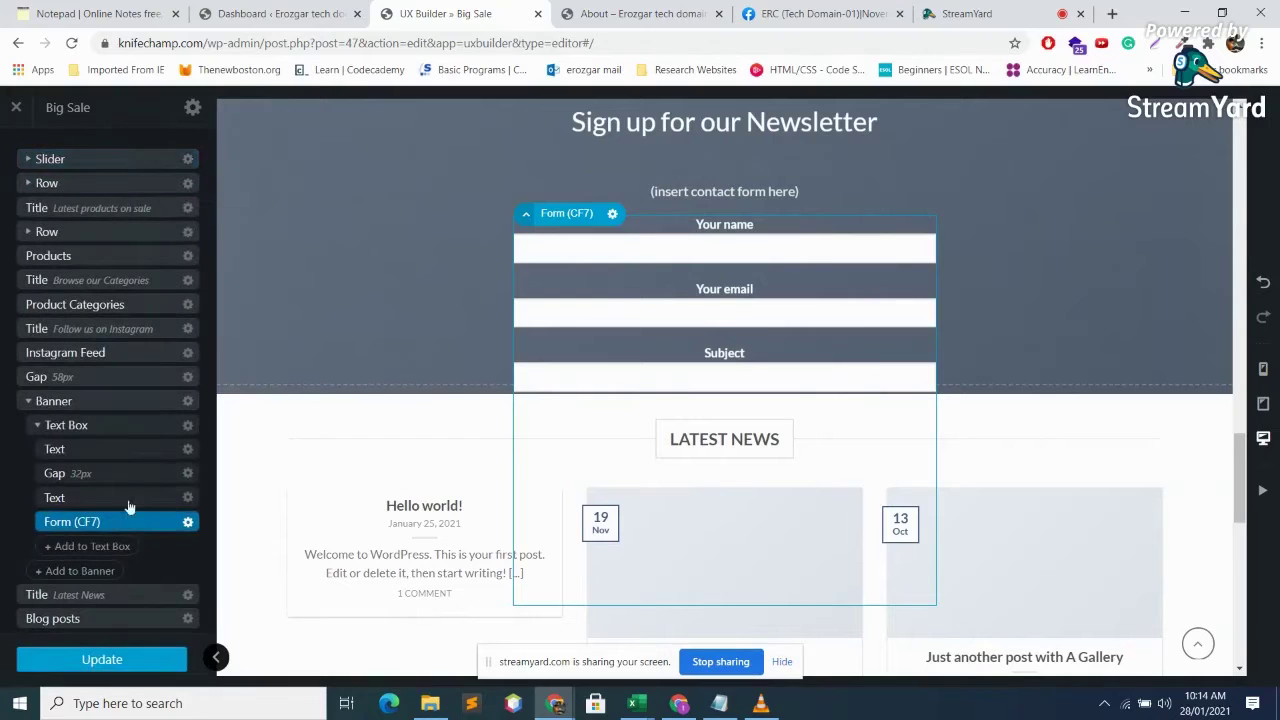
left_click(188, 497)
left_click(170, 608)
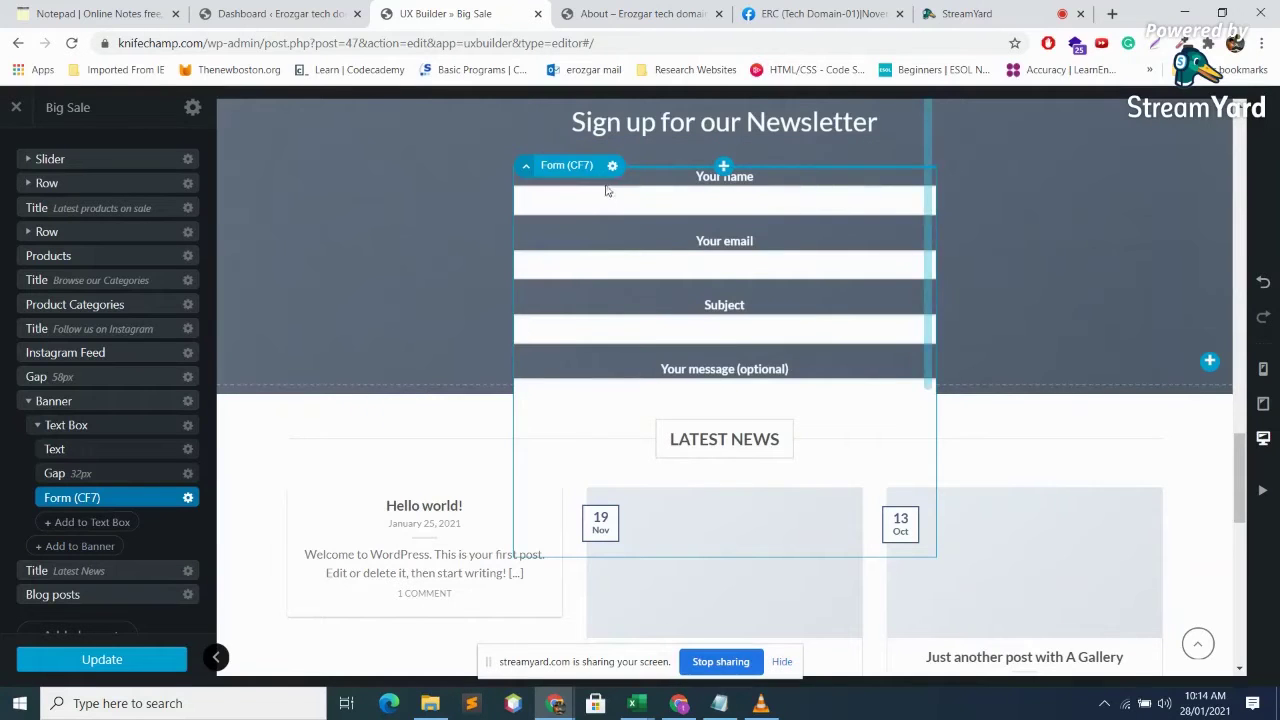
- Reopen the form element's options, keep Contact form 1 as the form and apply them
left_click(187, 497)
left_click(200, 546)
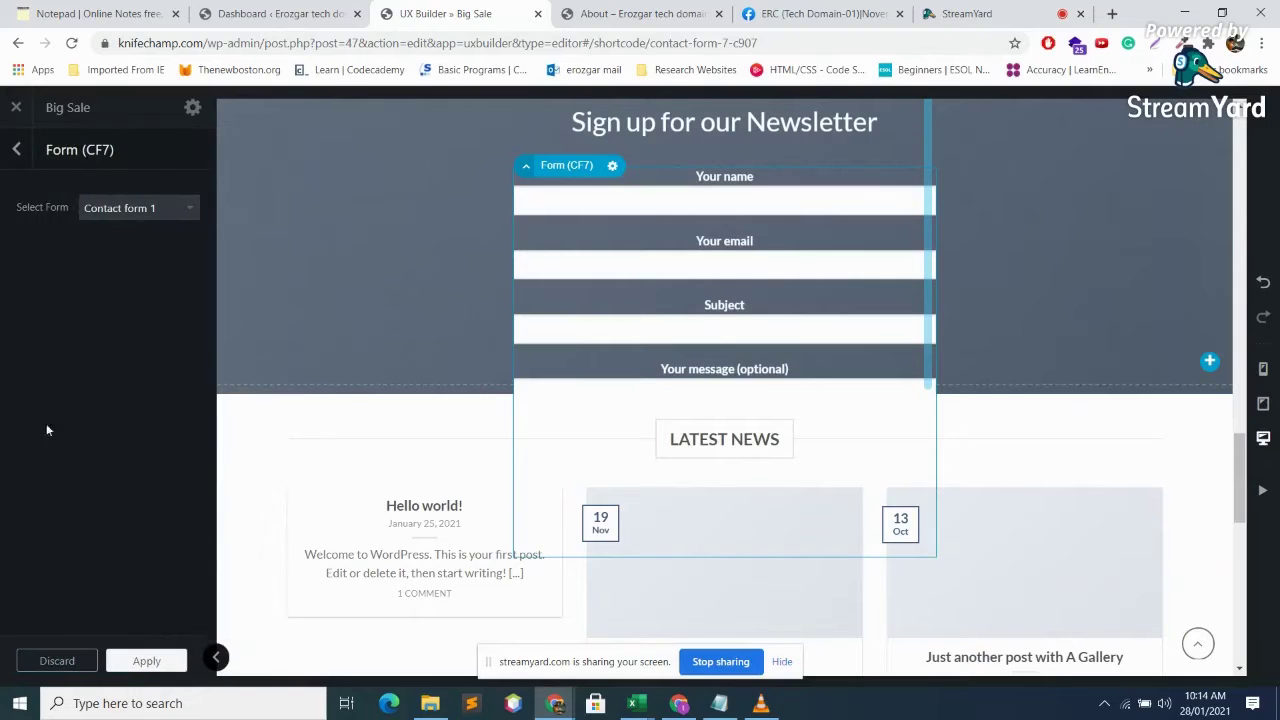
left_click(146, 661)
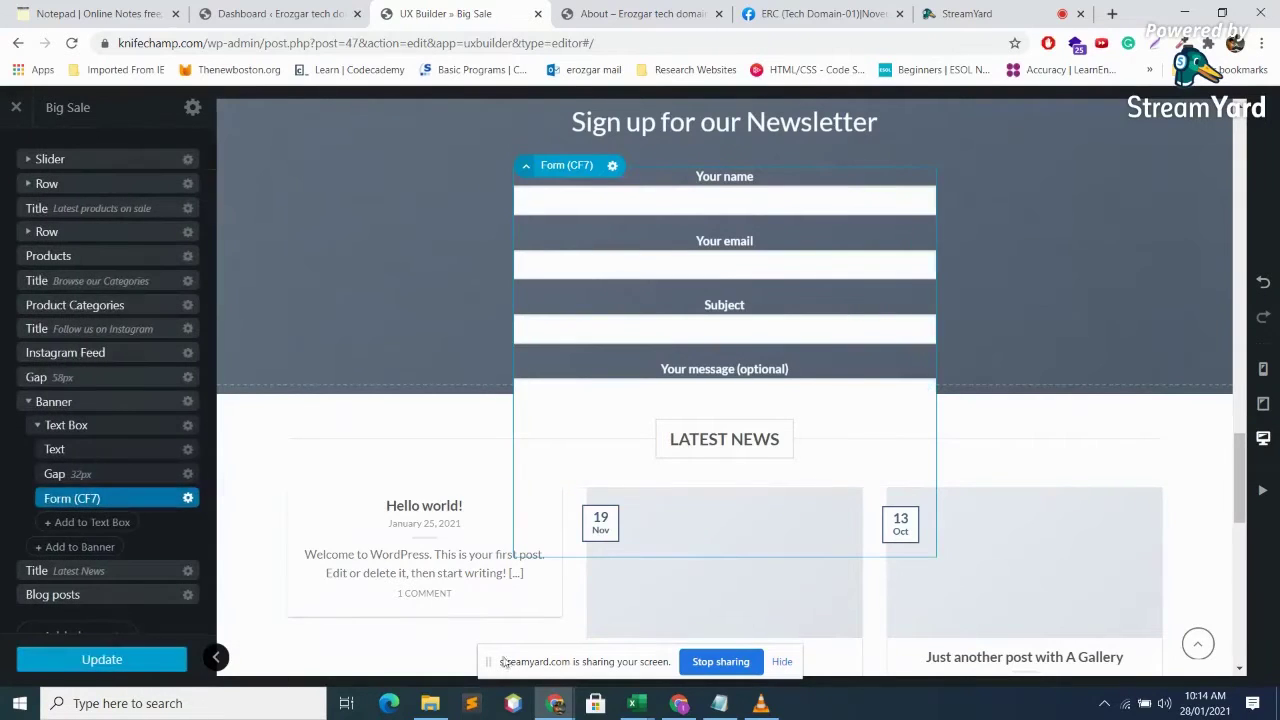
- Examine how the form fits in the newsletter banner and open the options of its enclosing text box
scroll(742, 519, "down", 4)
scroll(742, 519, "down", 4)
scroll(742, 519, "up", 7)
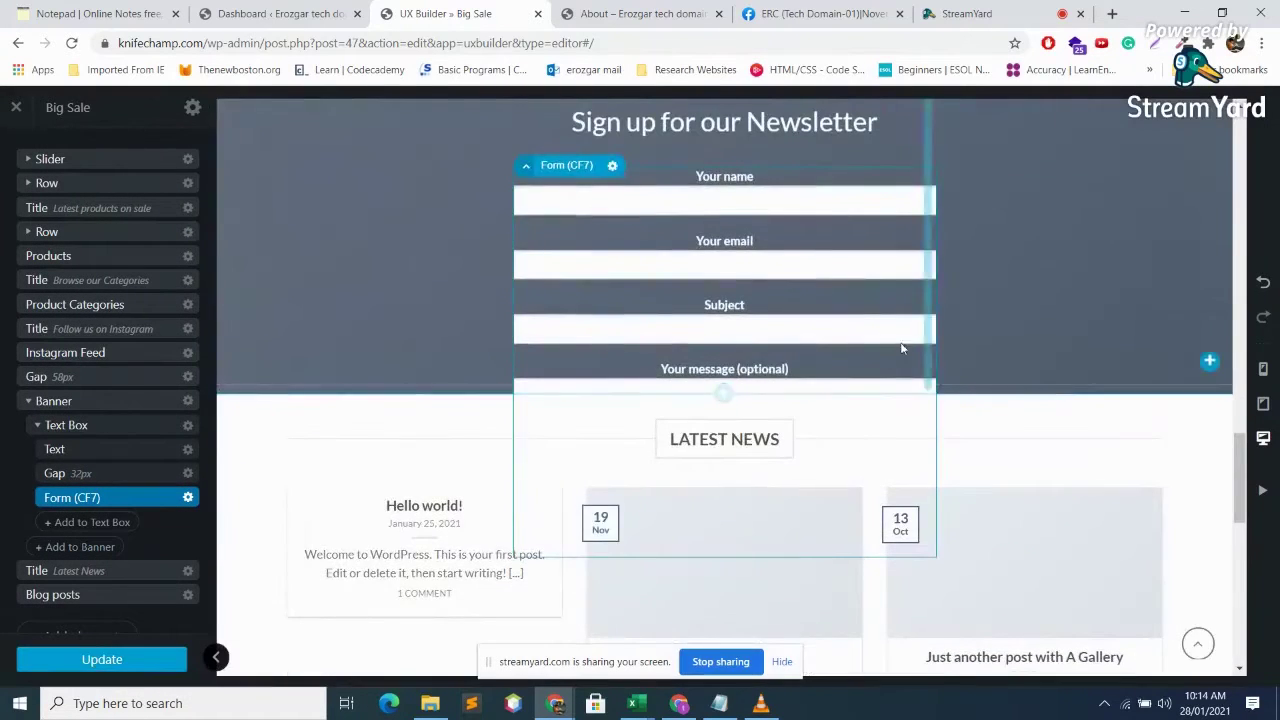
scroll(897, 284, "up", 3)
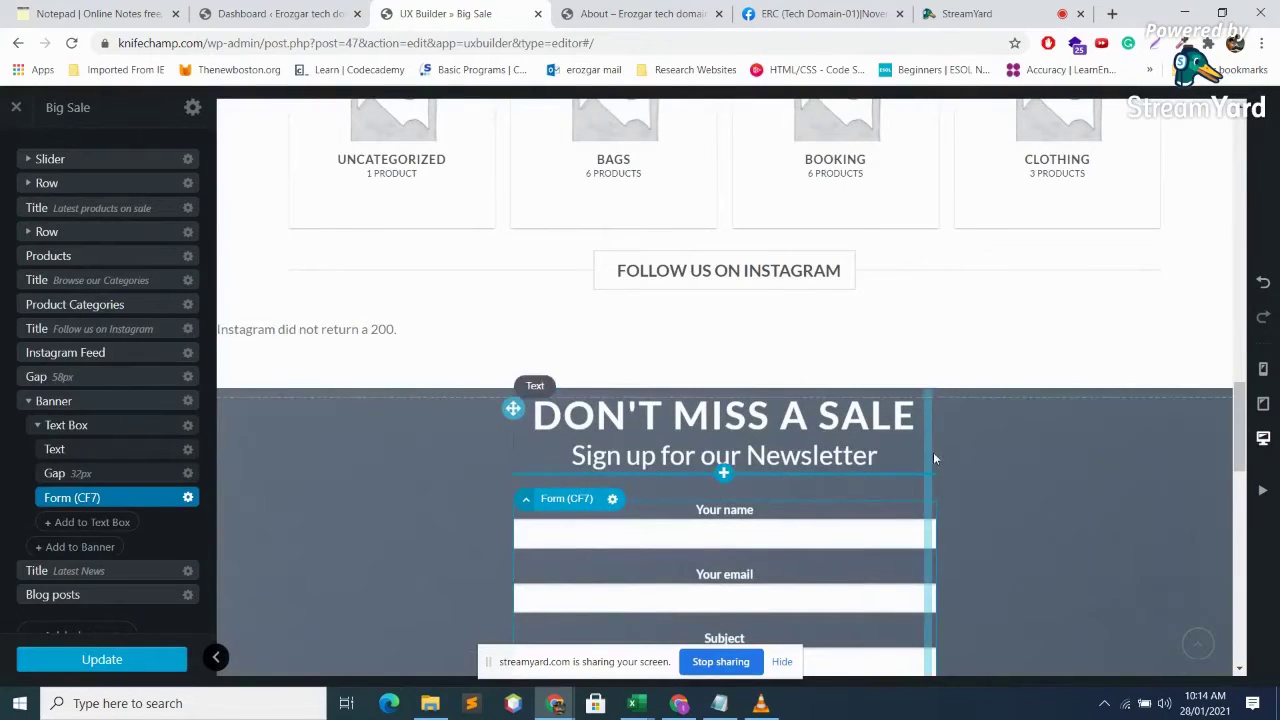
mouse_move(521, 506)
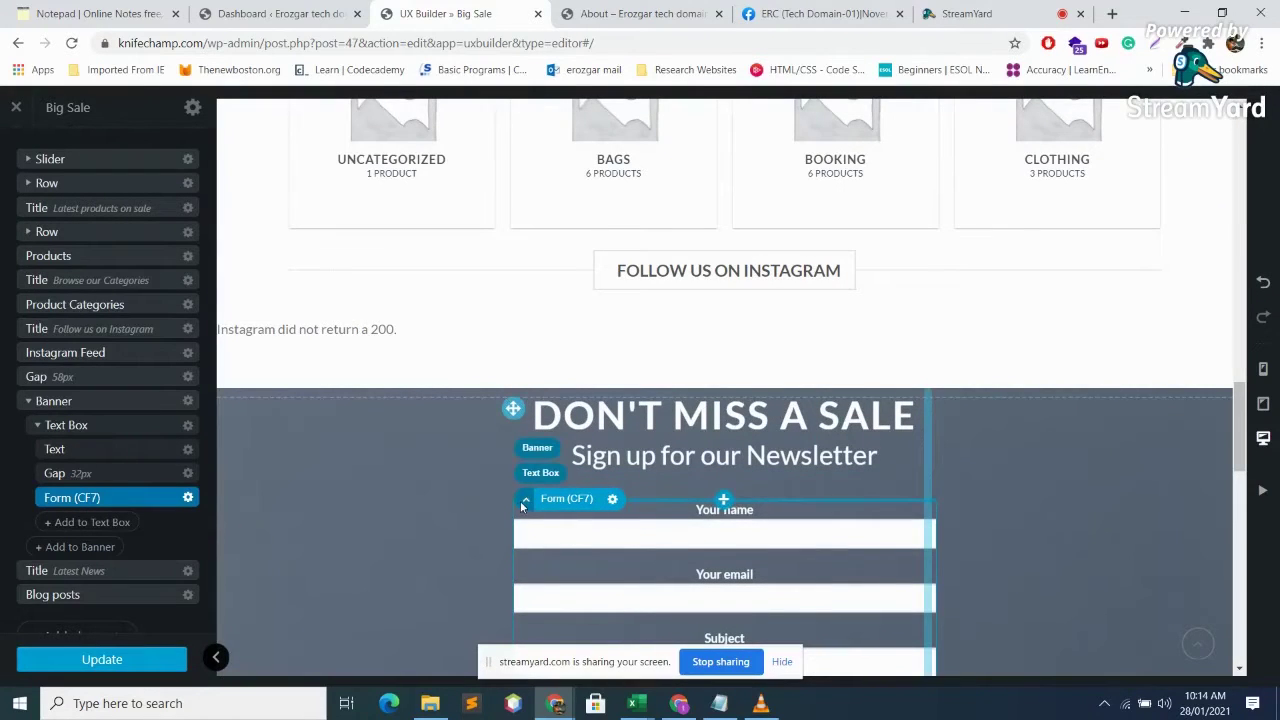
left_click(535, 476)
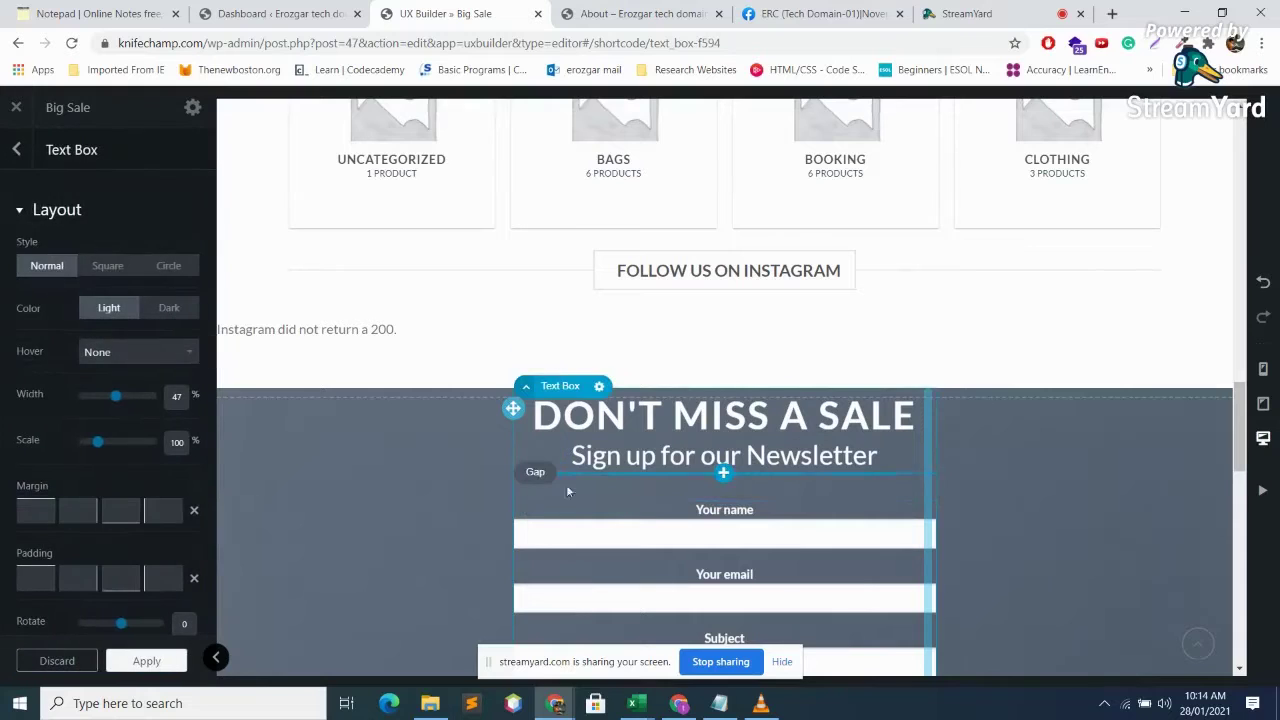
scroll(840, 474, "down", 4)
scroll(851, 491, "up", 2)
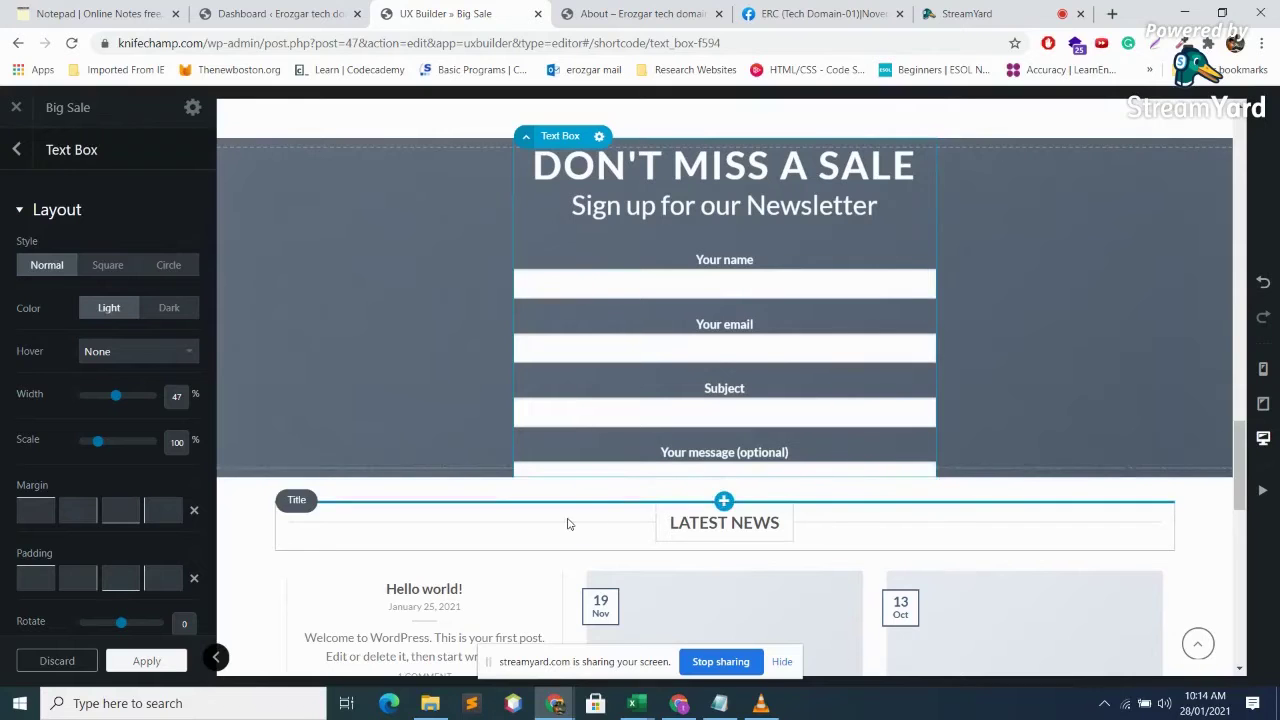
- Close the newsletter text box's options and update the Big Sale page
scroll(802, 252, "up", 7)
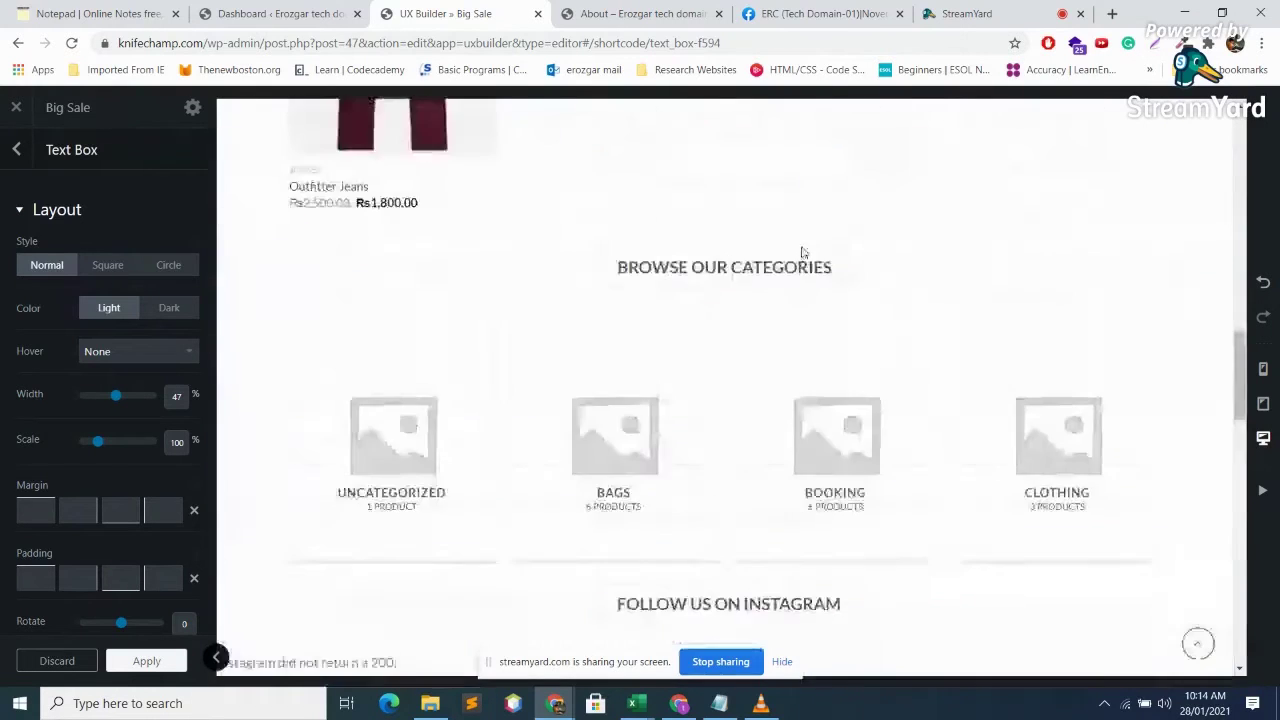
scroll(790, 255, "up", 10)
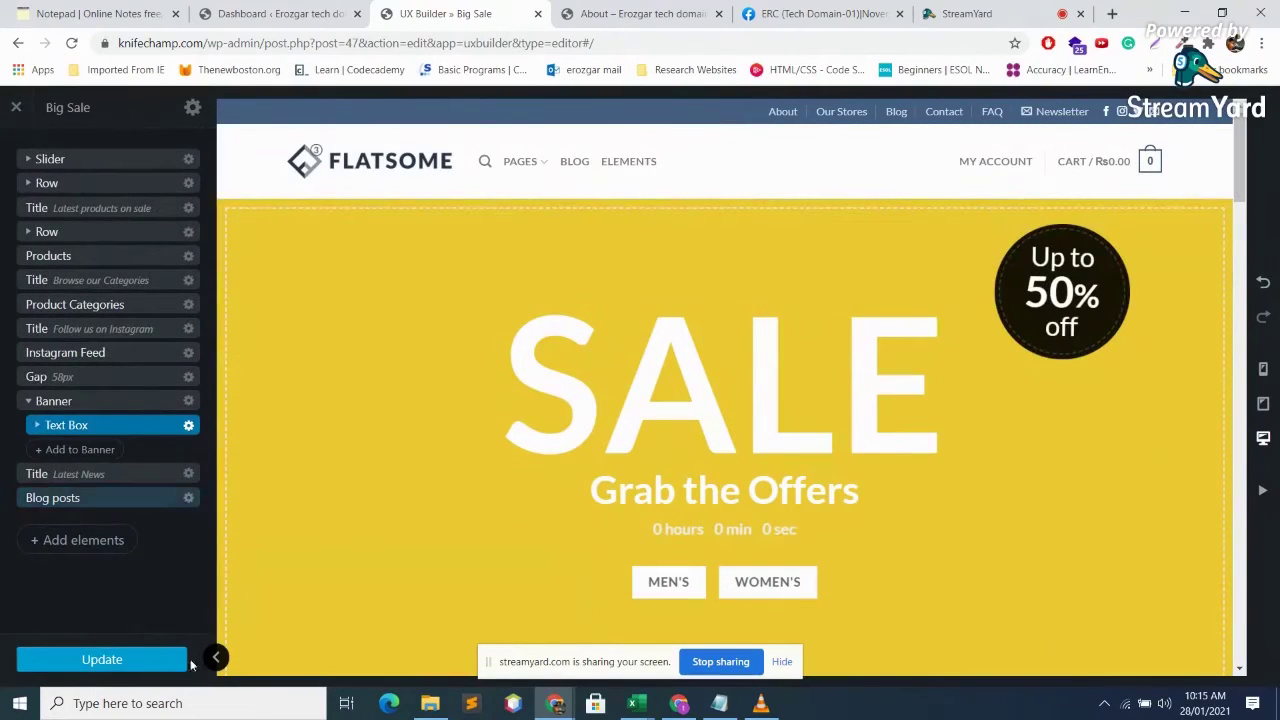
left_click(86, 657)
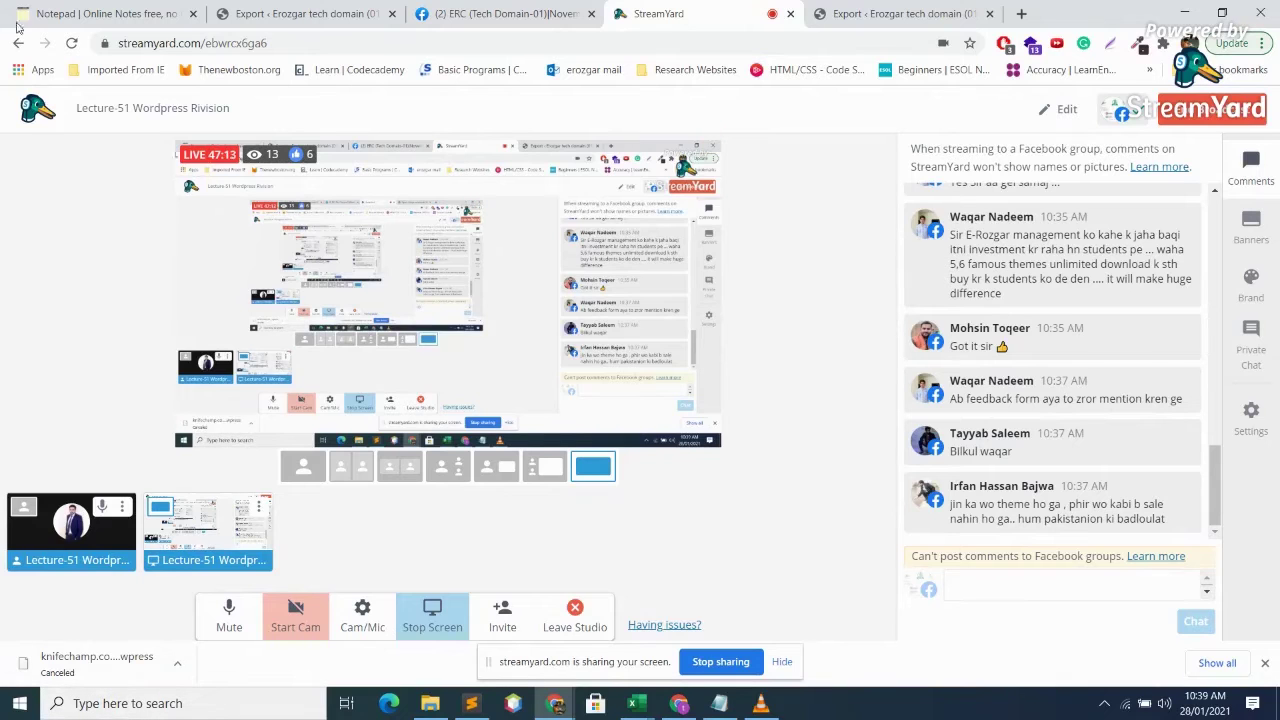
- Look through the Facebook group, StreamYard and online notepad tabs, opening a new browser tab along the way
left_click(518, 8)
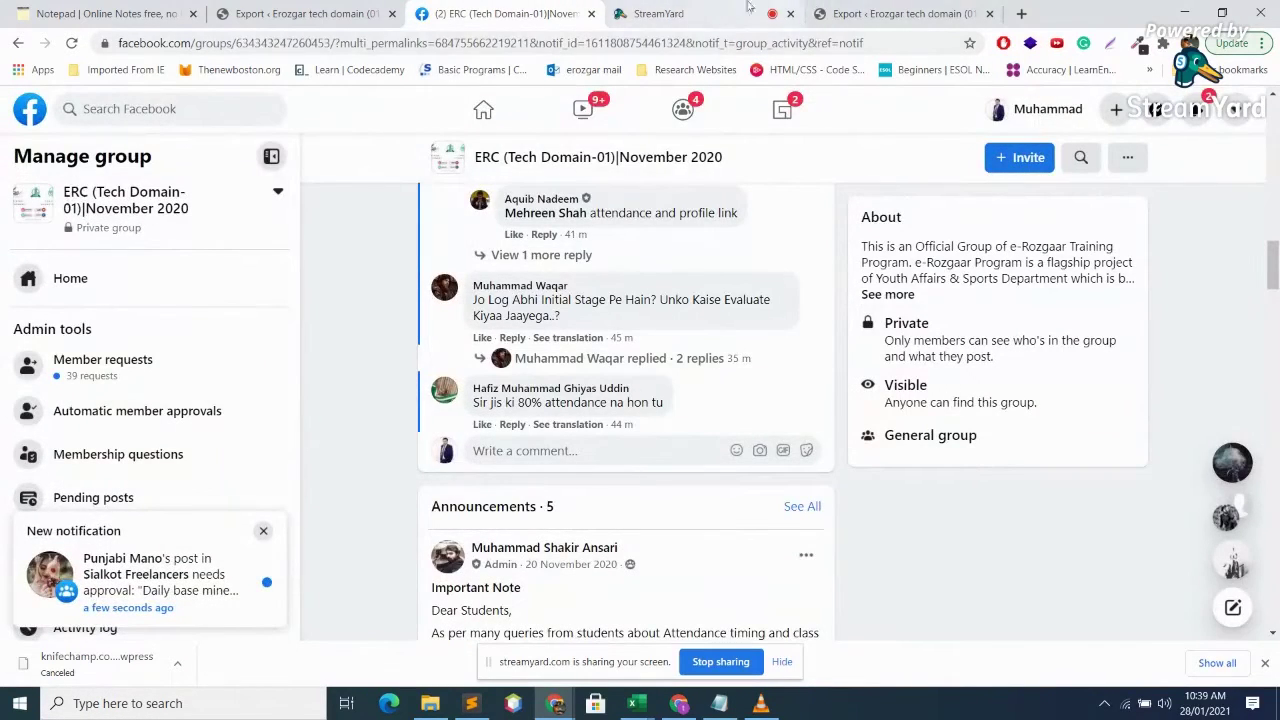
left_click(675, 12)
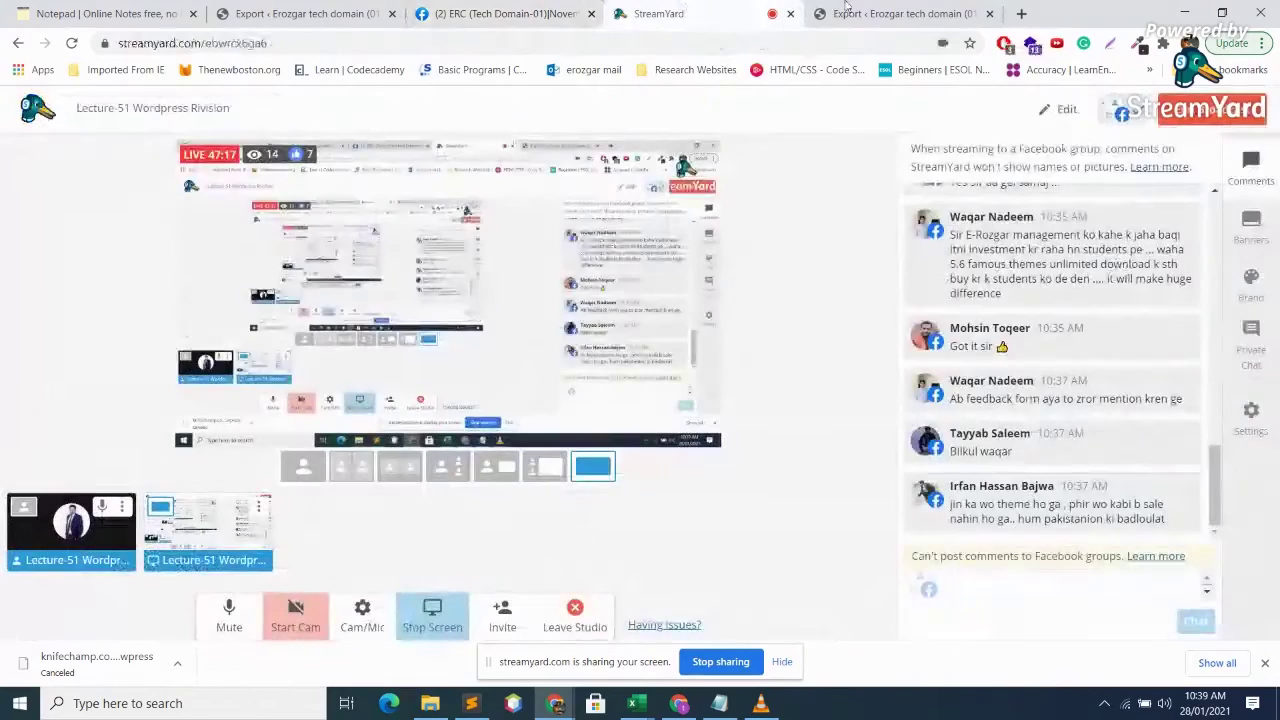
left_click(1020, 12)
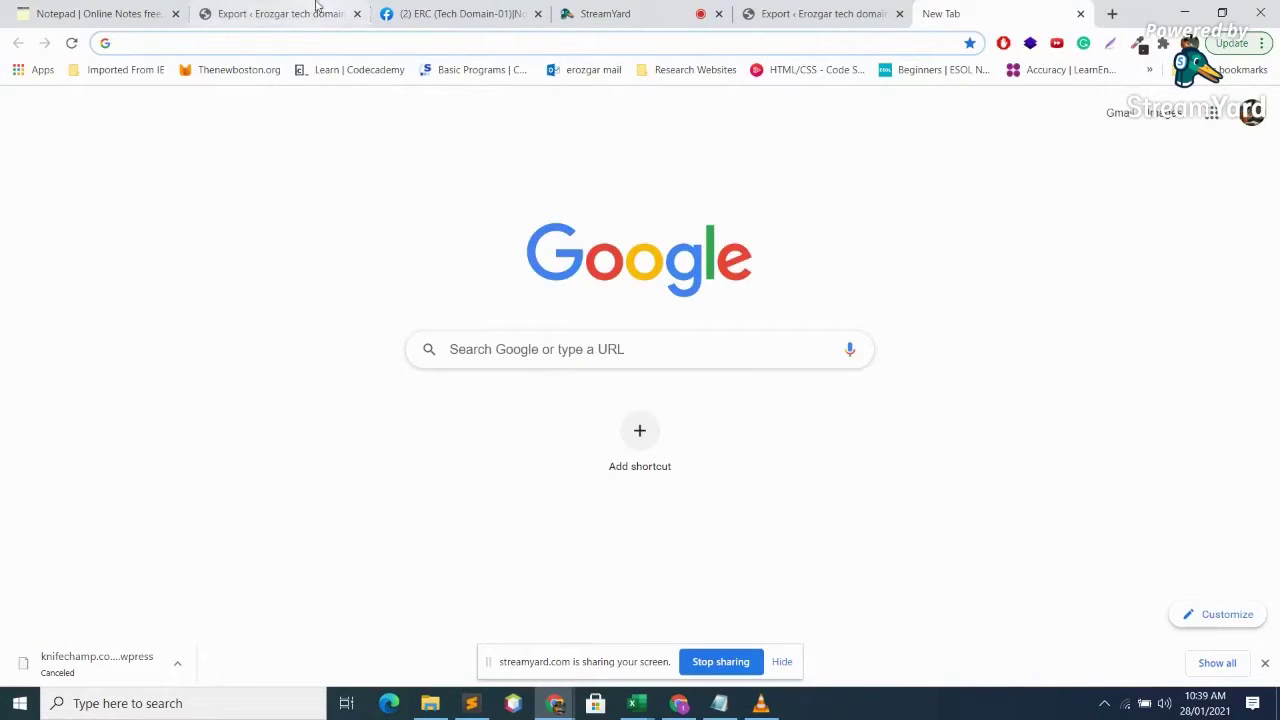
left_click(88, 13)
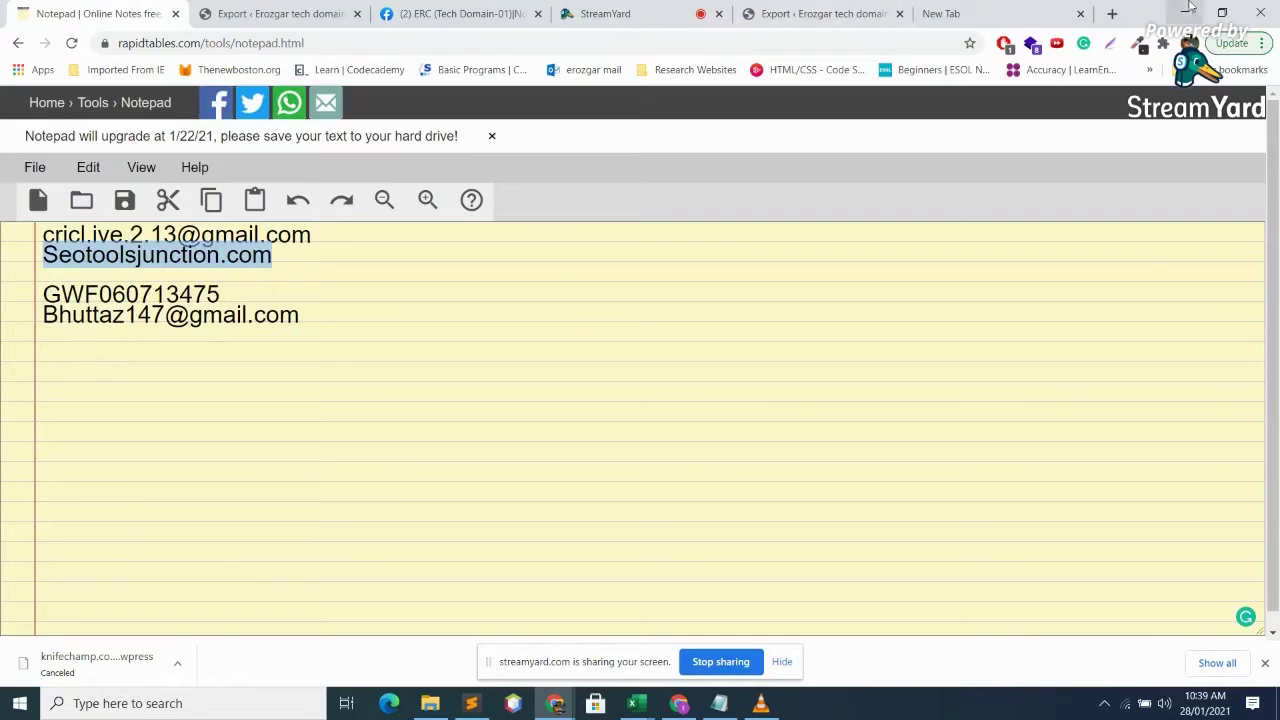
- Search the web for "notepad online", open the shrib.com notepad, dismiss its new version notice and return to the search results
left_click(1040, 13)
key("Return")
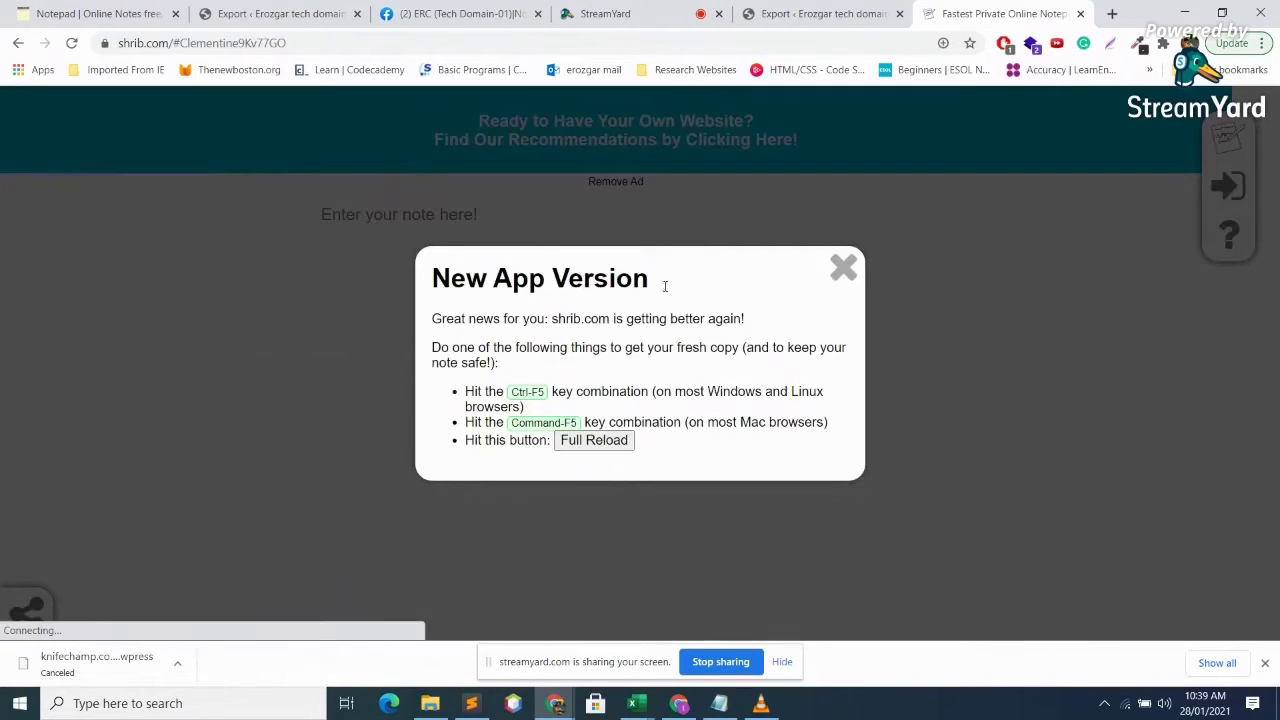
left_click(843, 267)
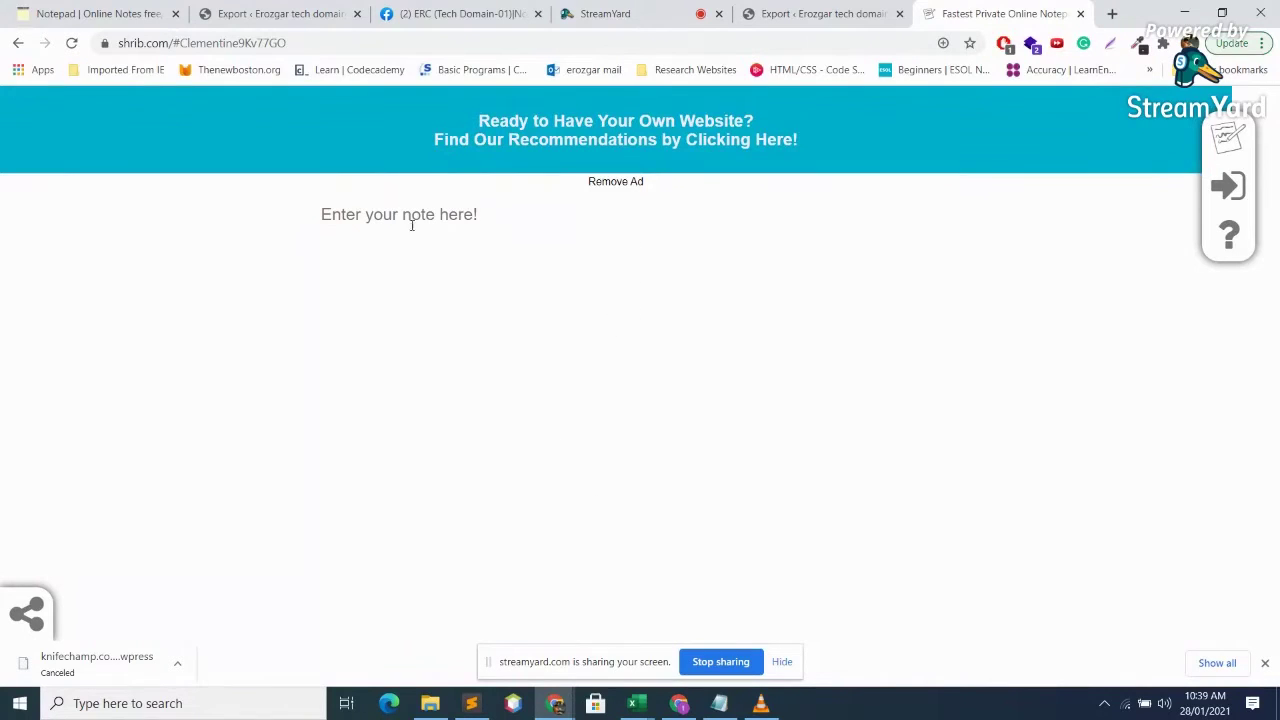
left_click(18, 43)
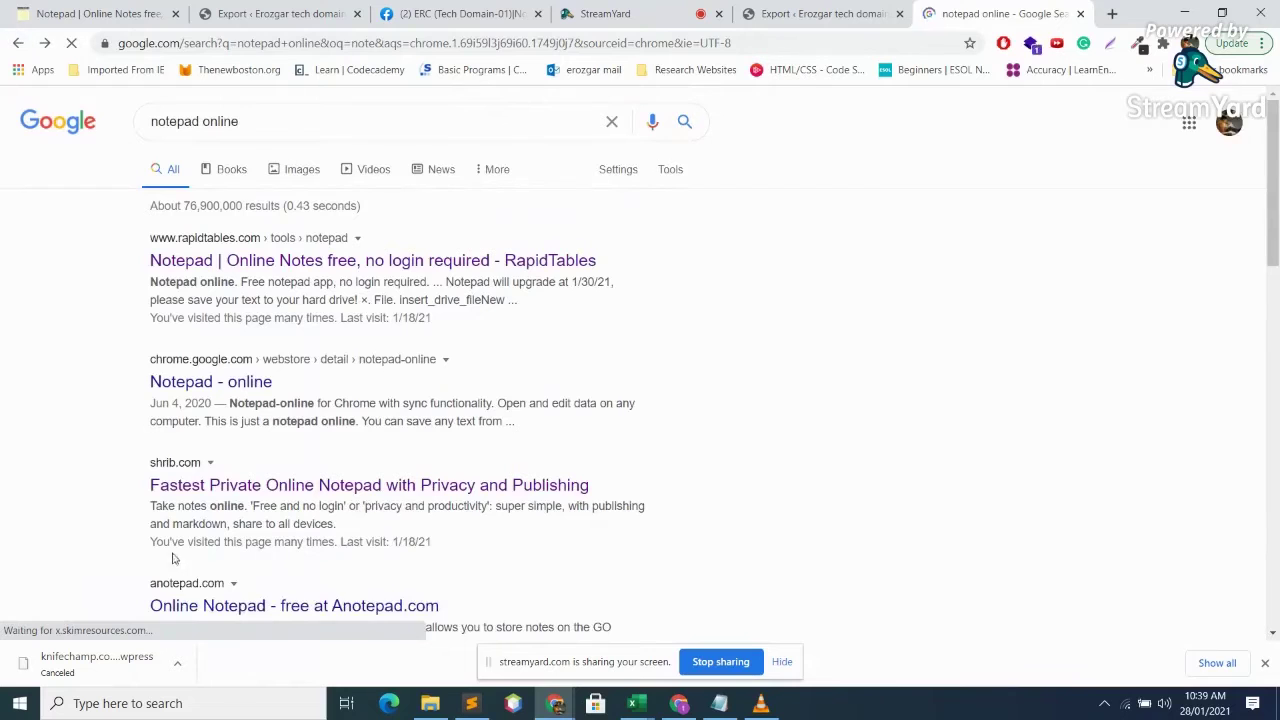
- Open the Anotepad.com notepad from the search results and try out its note content area with test text, clearing it again
scroll(266, 595, "down", 2)
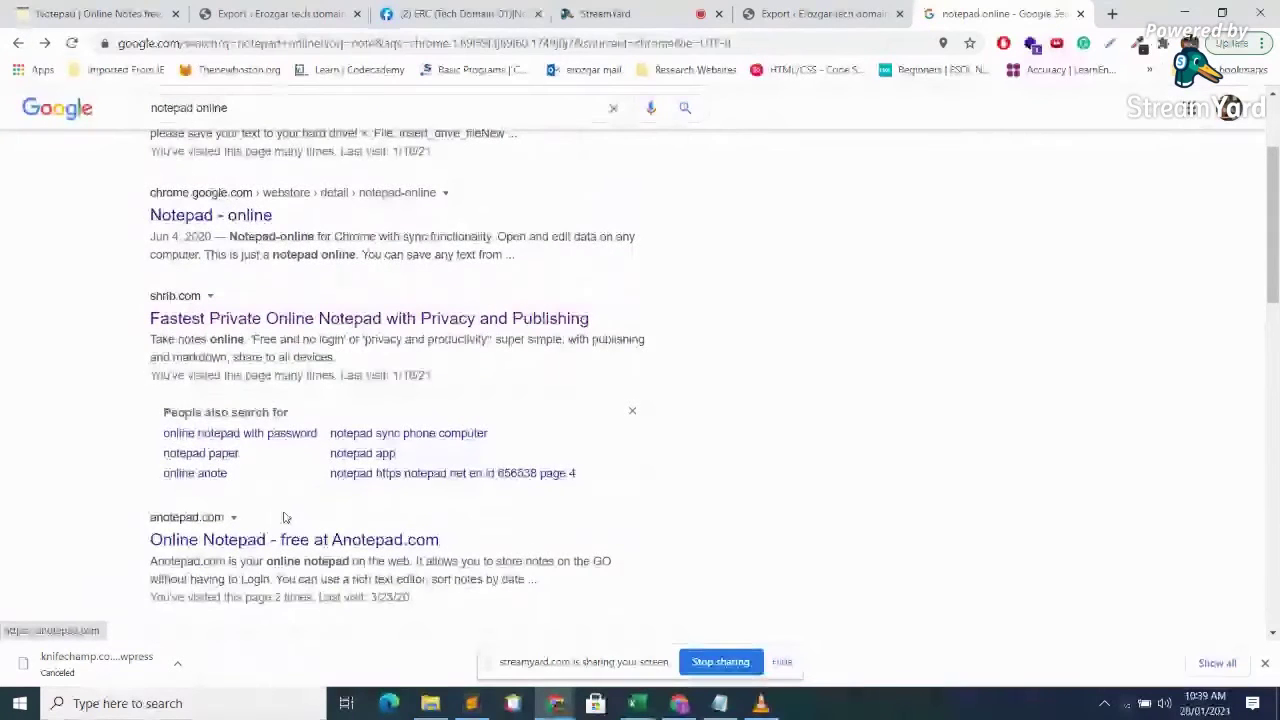
left_click(283, 517)
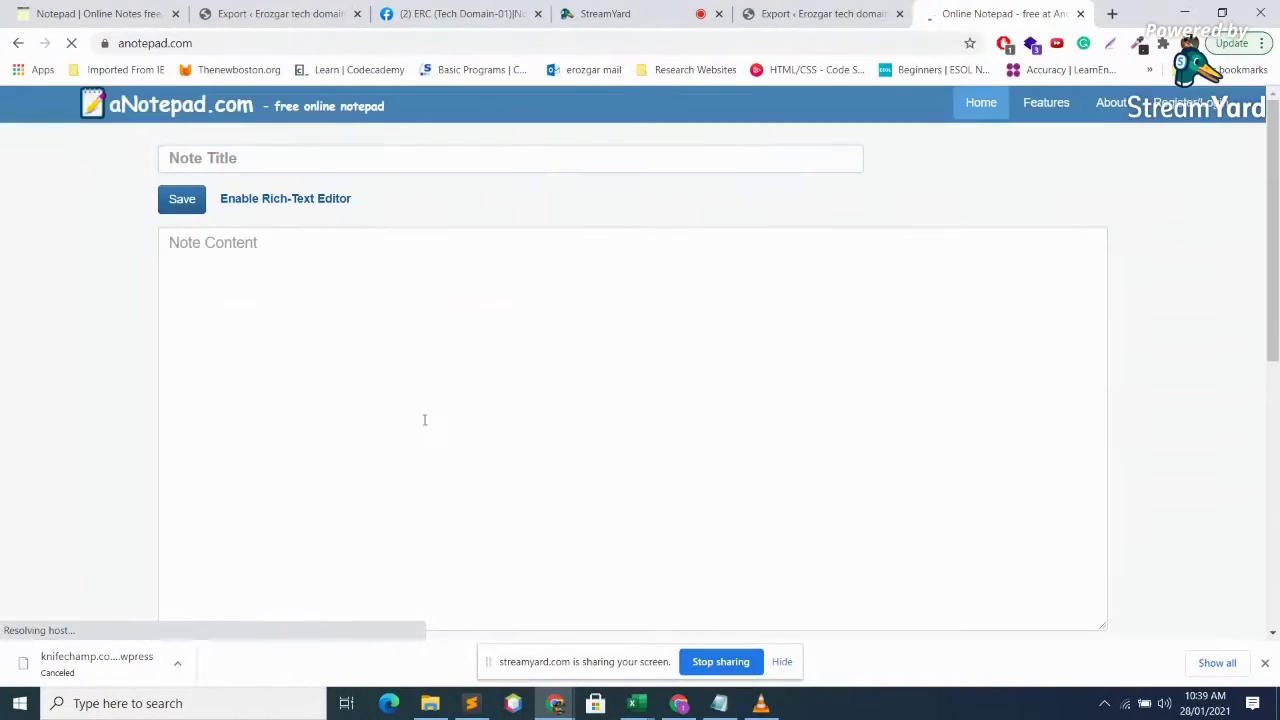
left_click(362, 301)
type("vdv")
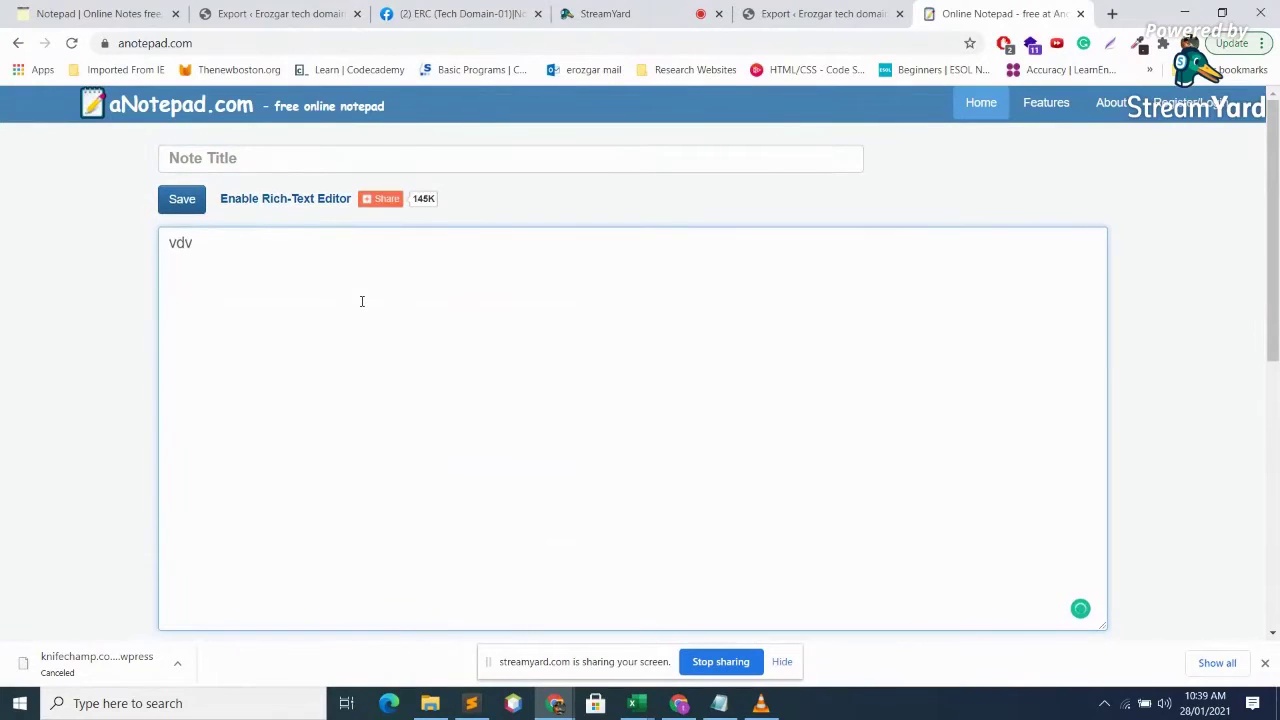
key("BackSpace")
key("BackSpace")
key("BackSpace")
- Title the note "Wordpress Speed Optimization" and check the StreamYard comments before returning to the note
left_click(251, 155)
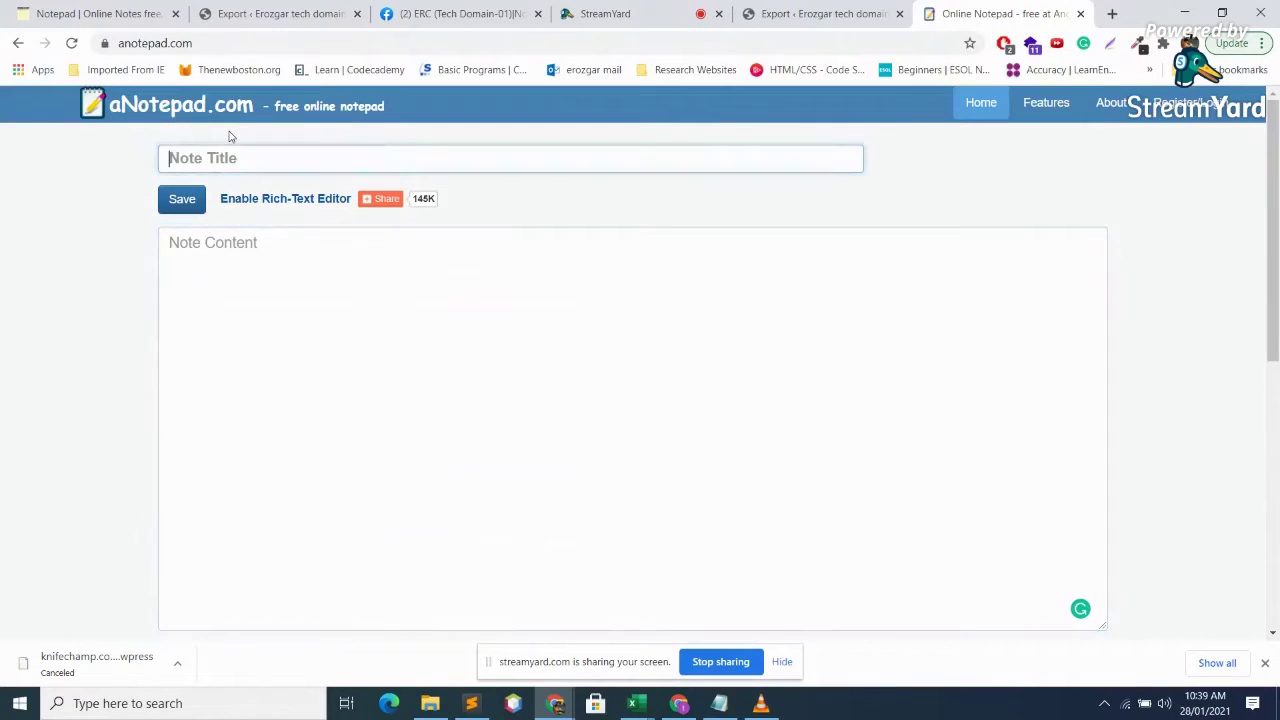
type("Wordpress Speed Op")
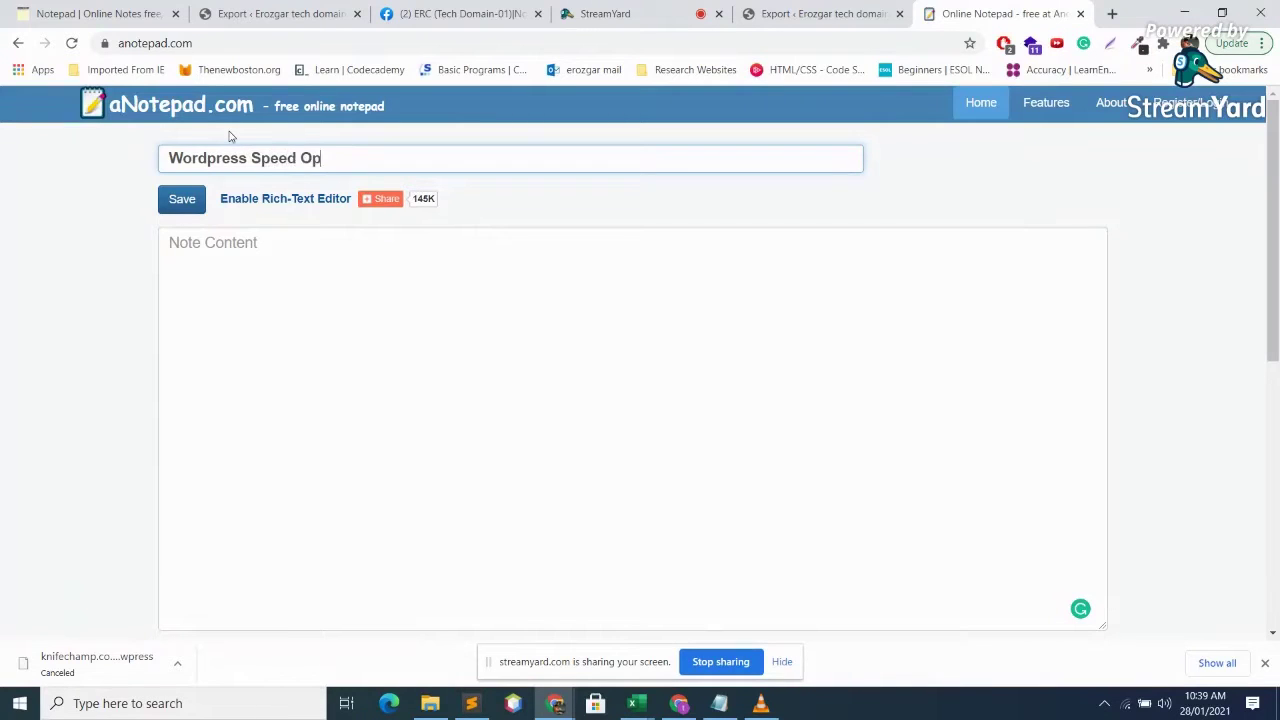
type("timization")
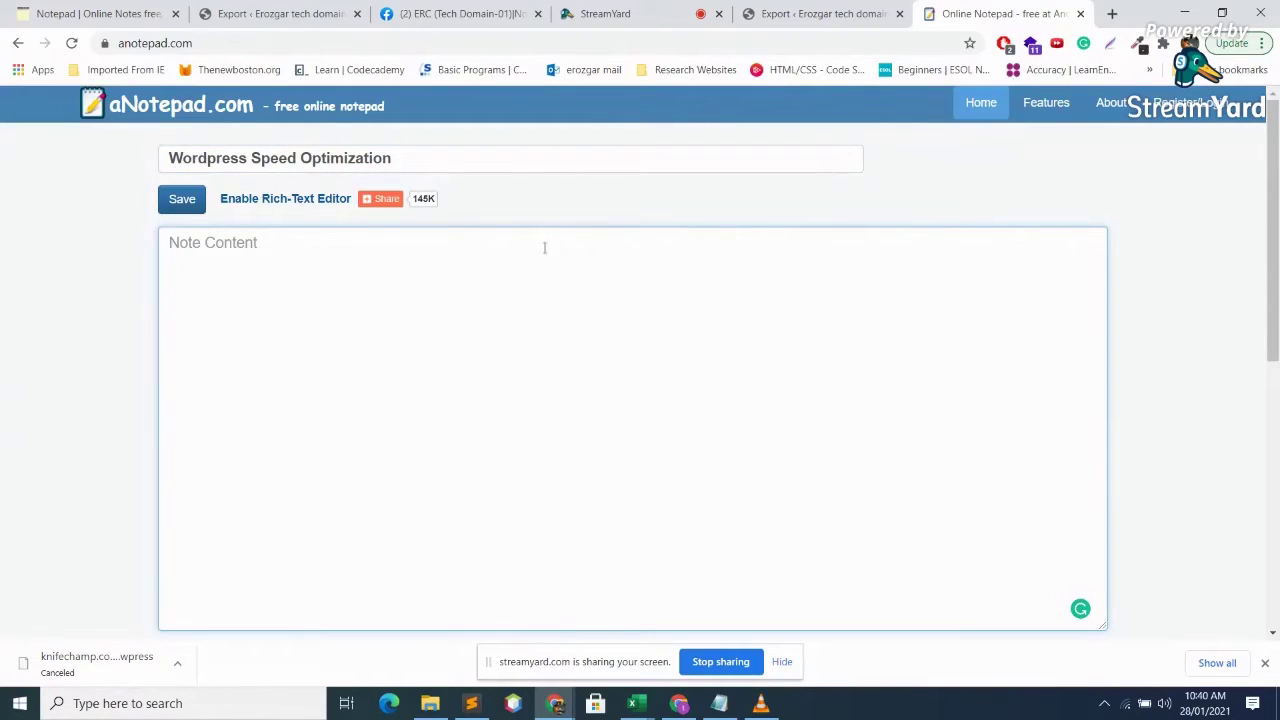
left_click(640, 15)
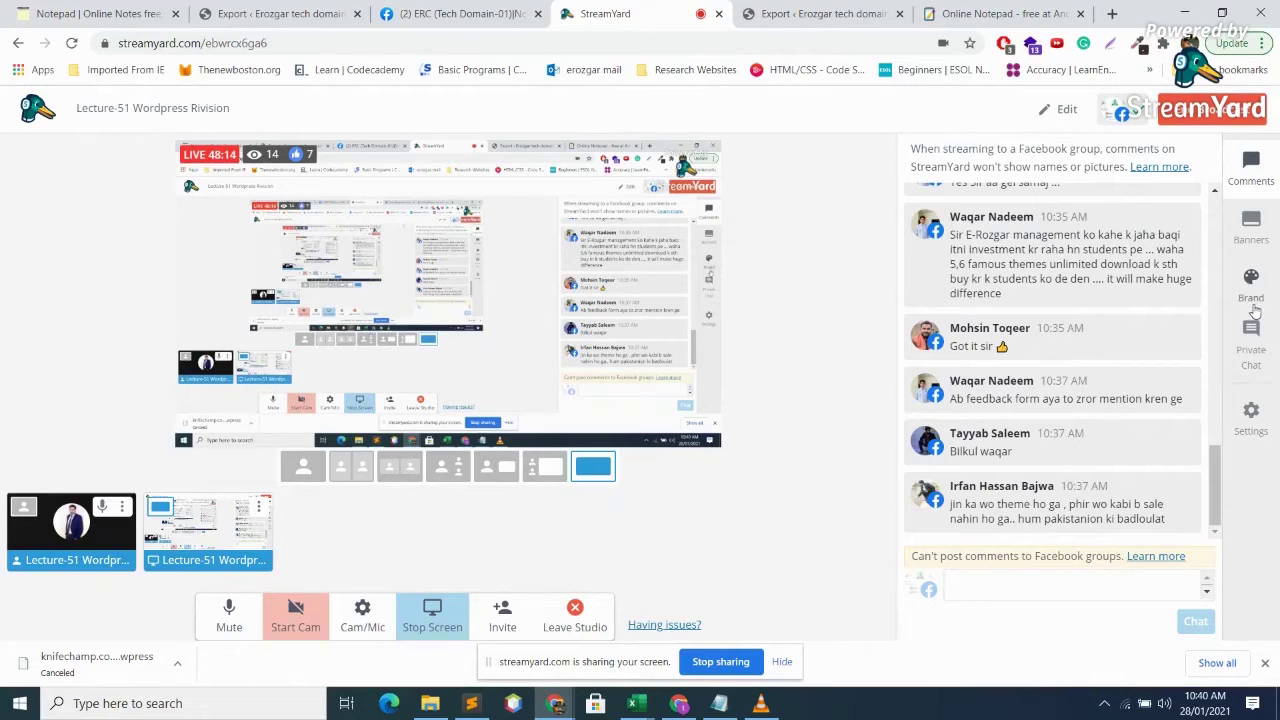
left_click(980, 12)
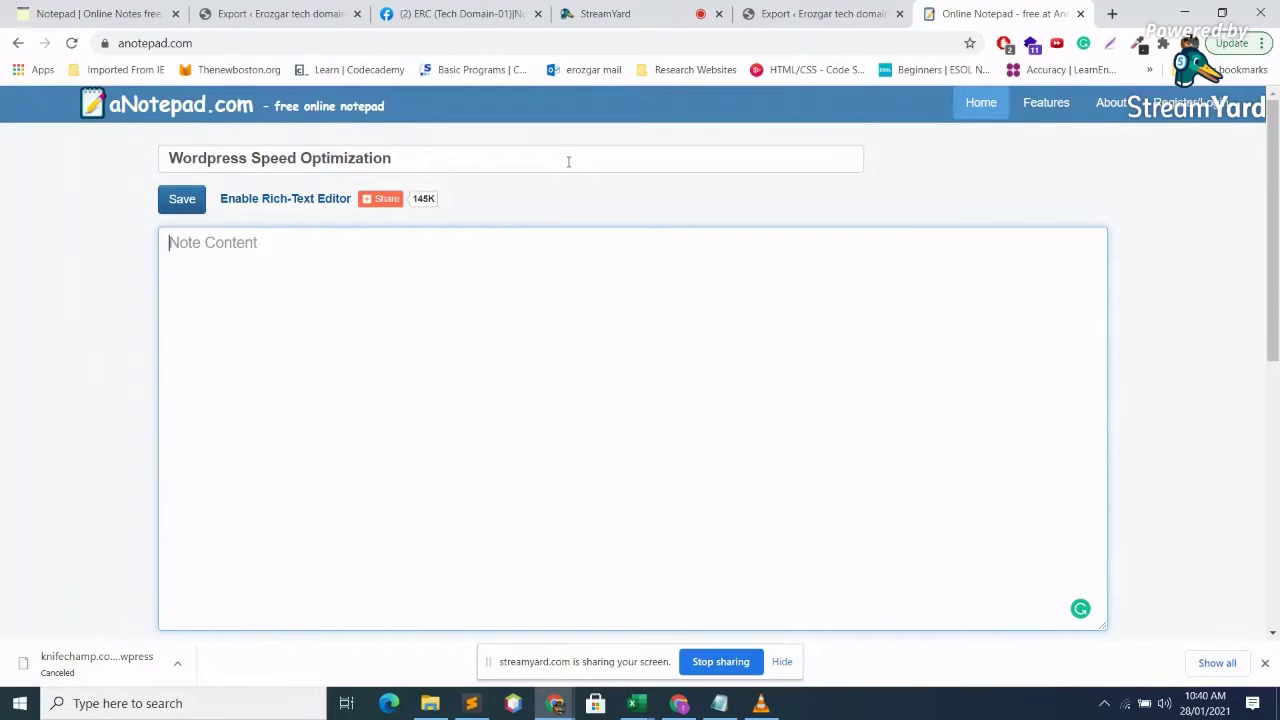
- Write "Cons: Ranking down" as the first line of the note content
type("Cons: Rank")
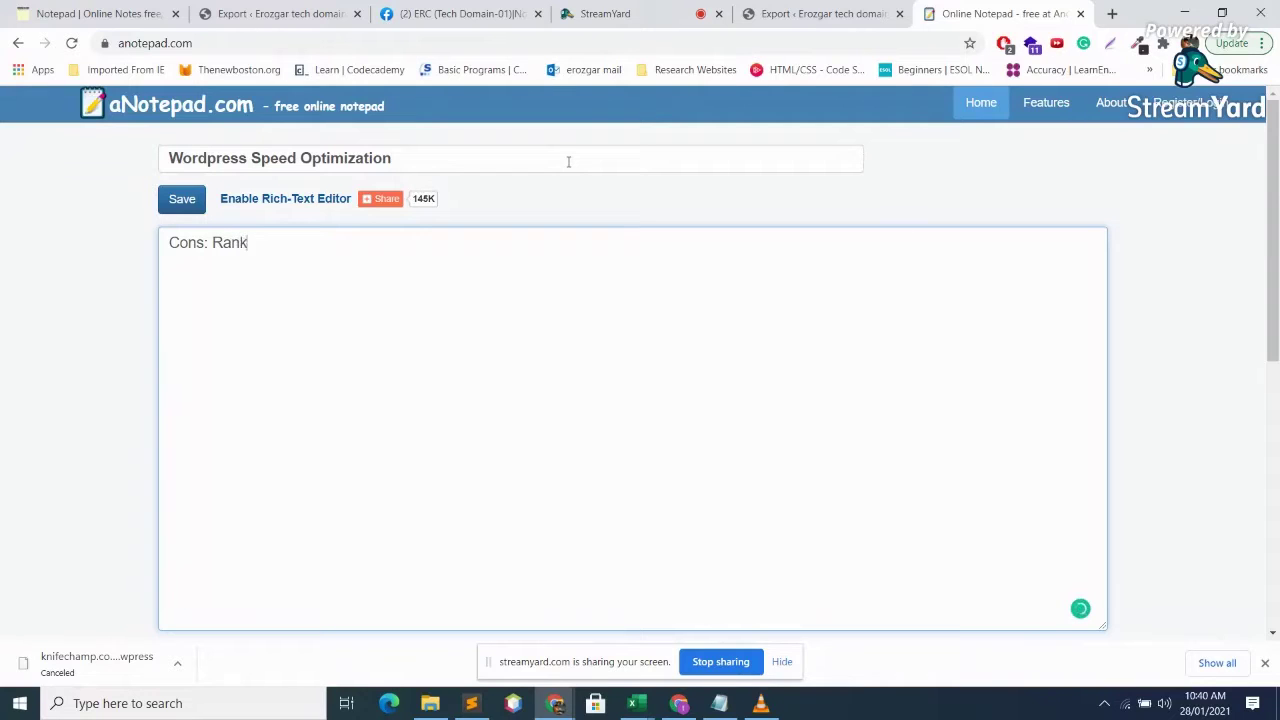
type("ing down")
key("ctrl+s")
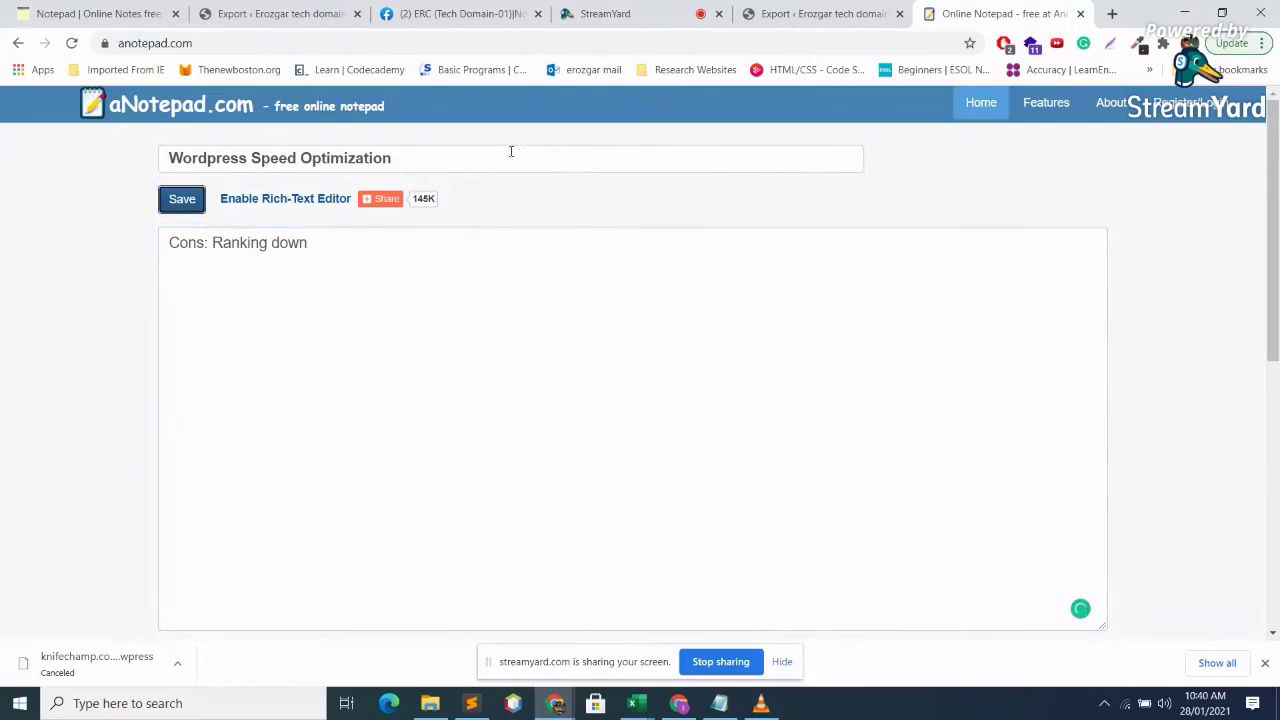
left_click(384, 247)
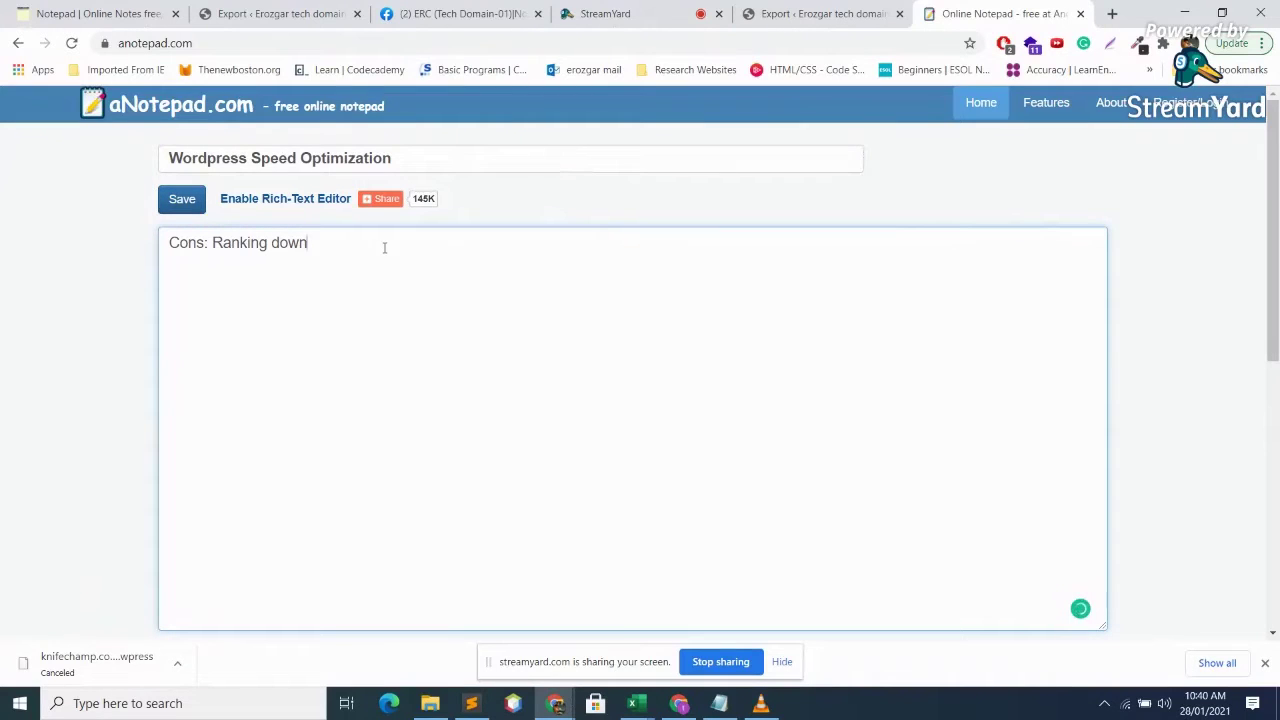
scroll(384, 247, "down", 3)
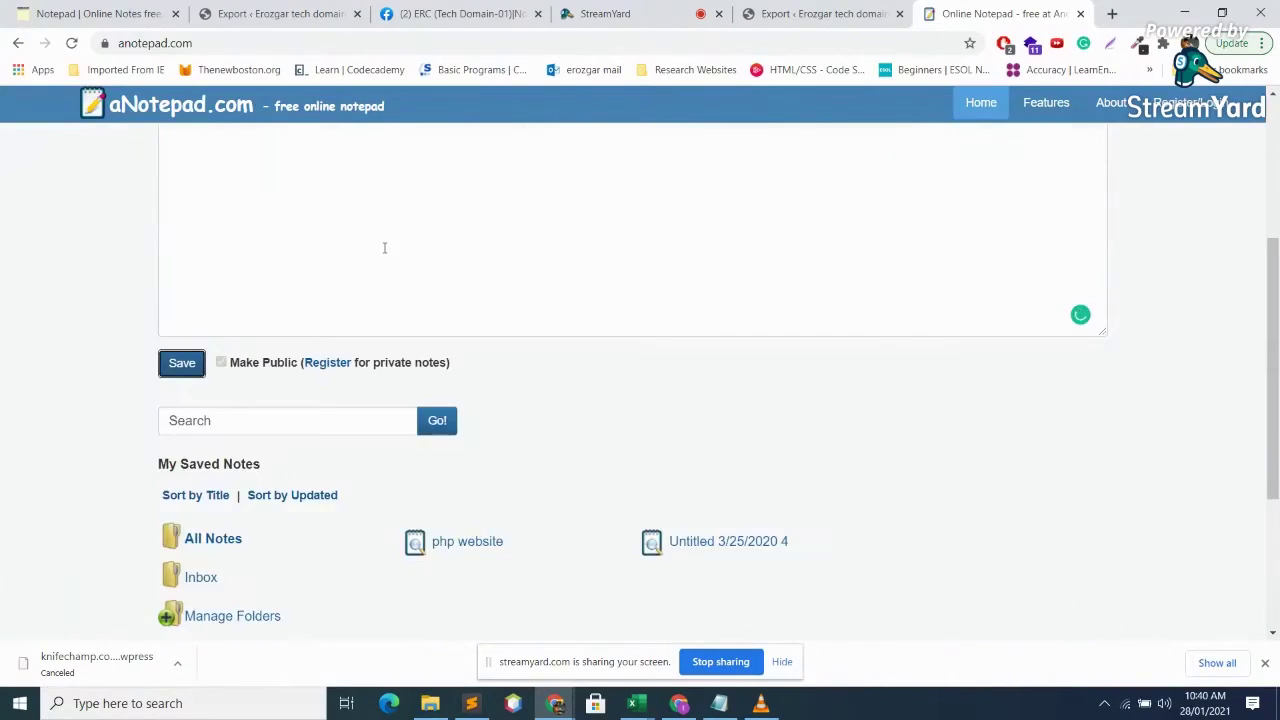
scroll(424, 308, "up", 3)
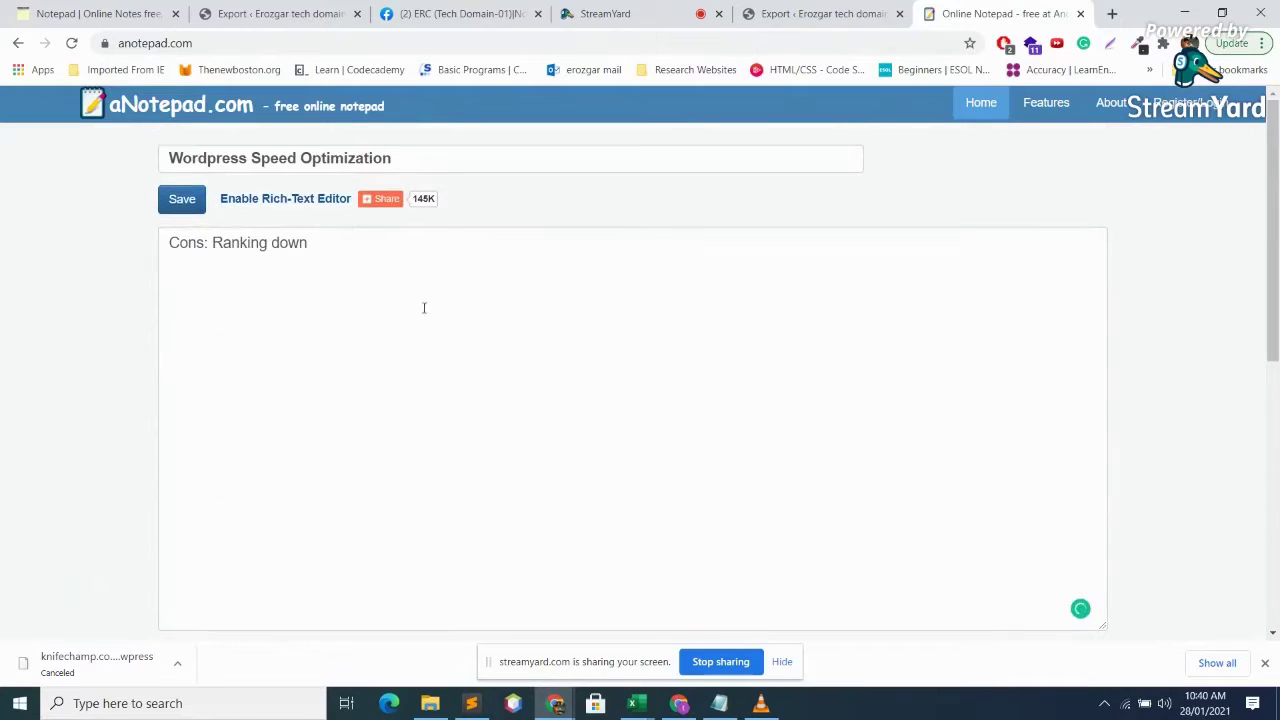
- Add an indented line "sale down" beneath "Ranking down" in the note
left_click(286, 257)
left_click(264, 245)
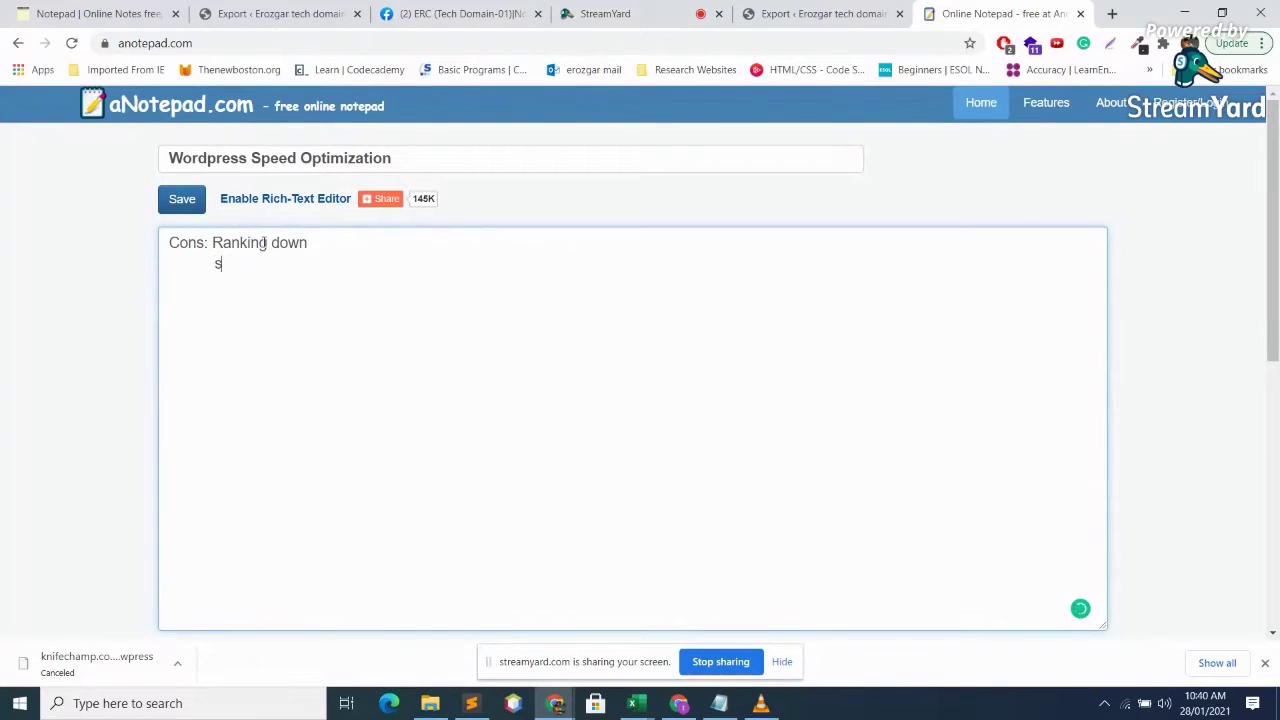
type("sale down")
key("Tab")
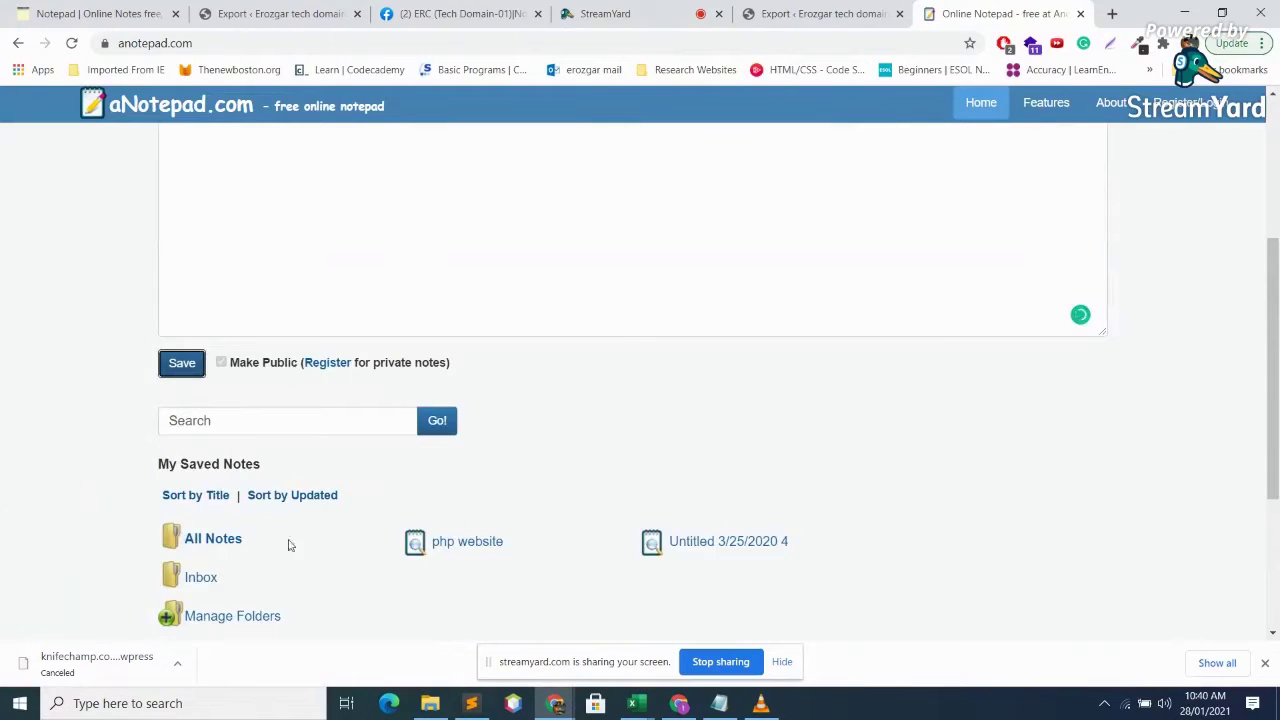
- Add a third line "bounce rate will increase" to the cons list, accepting the spelling suggestion "rate"
scroll(350, 535, "up", 3)
left_click(288, 222)
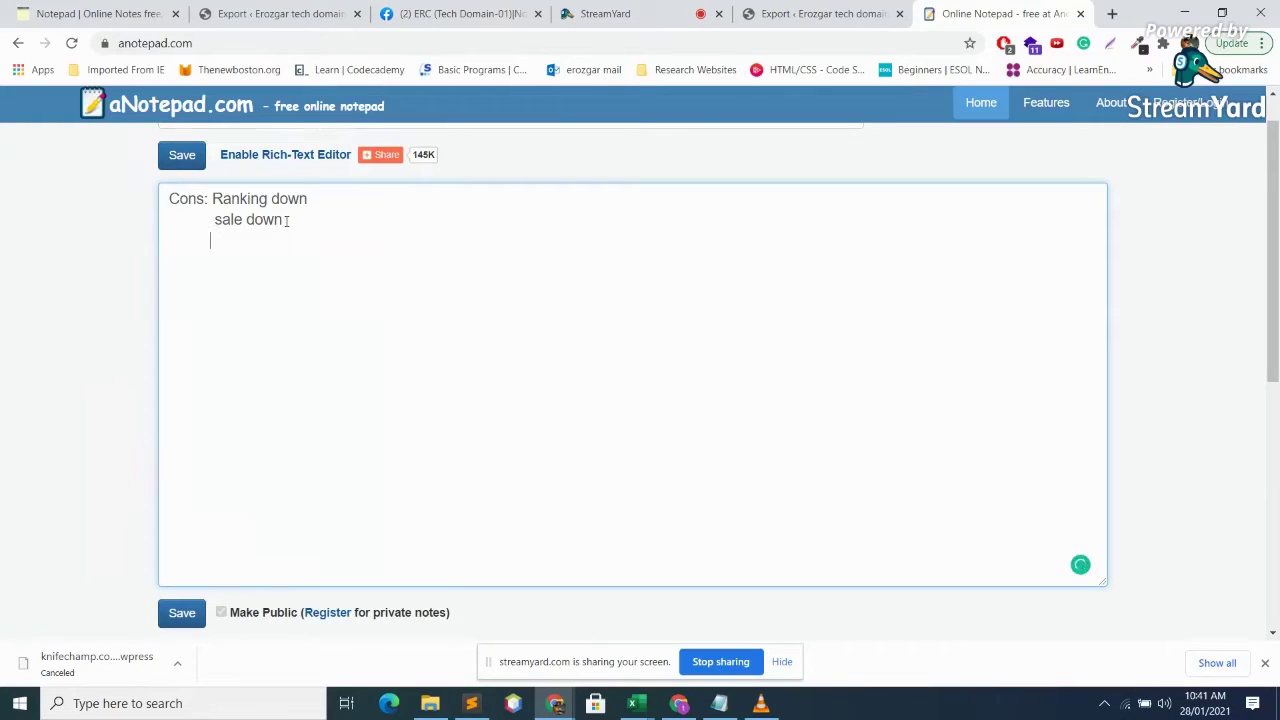
type("bounce rea")
key("BackSpace")
key("BackSpace")
key("BackSpace")
key("BackSpace")
key("BackSpace")
key("BackSpace")
key("BackSpace")
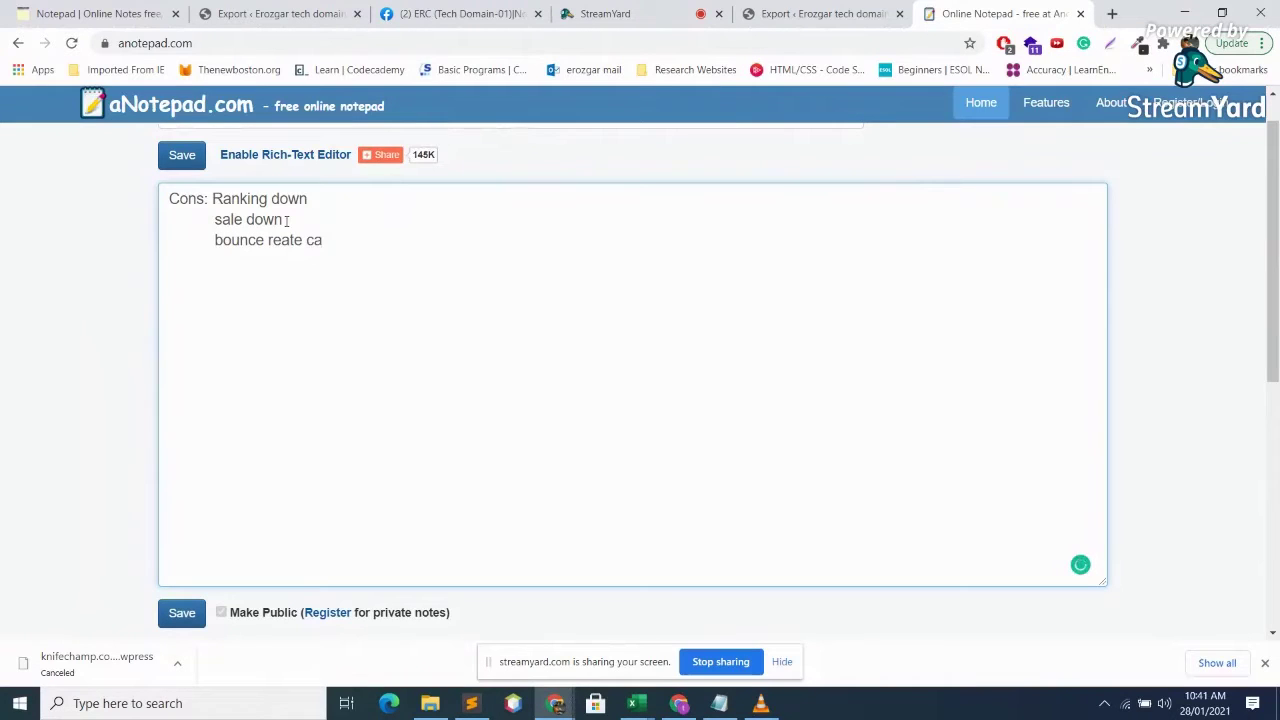
type("te will increase")
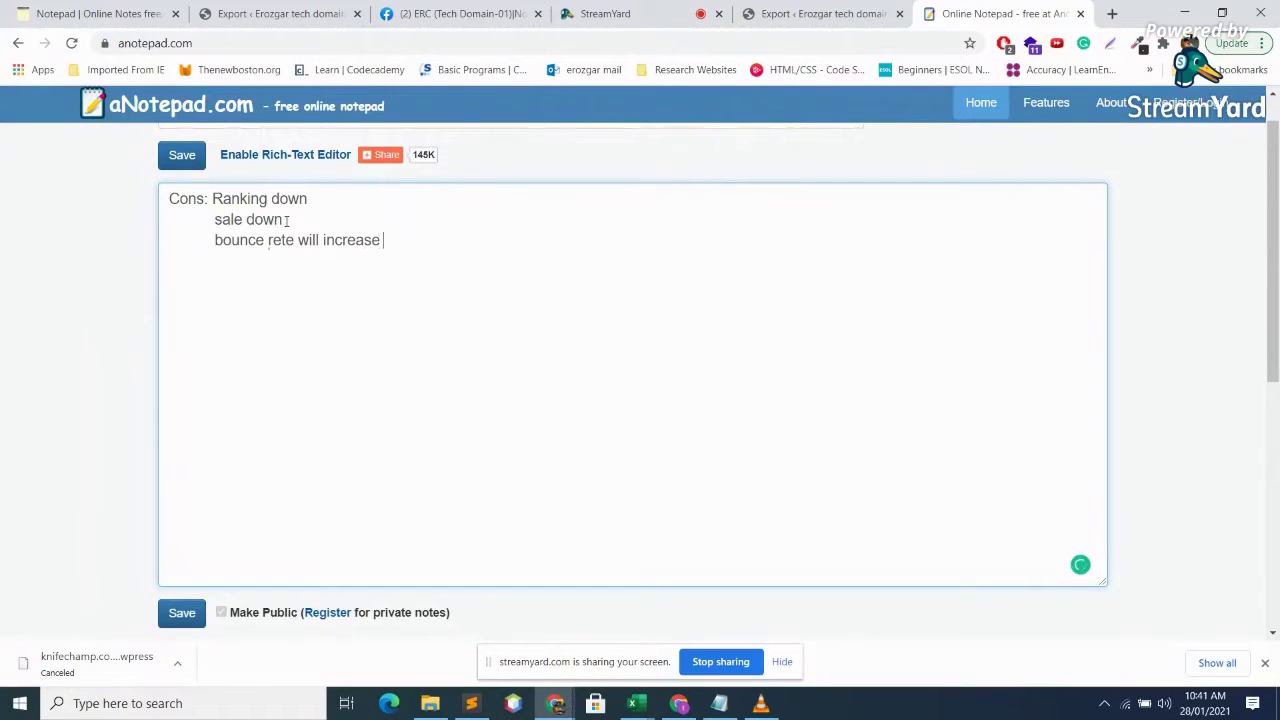
mouse_move(280, 242)
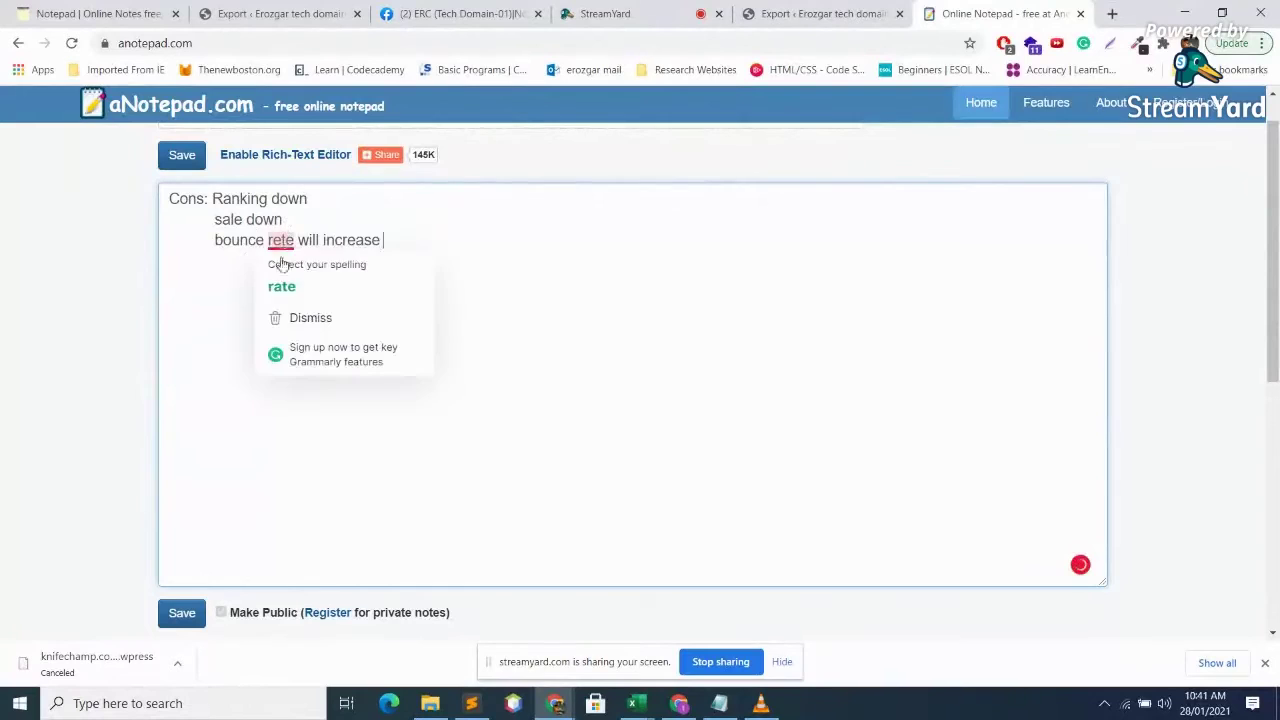
left_click(284, 286)
- Highlight the "Ranking down" point in the note and check the StreamYard comments
left_click_drag(340, 196, 211, 195)
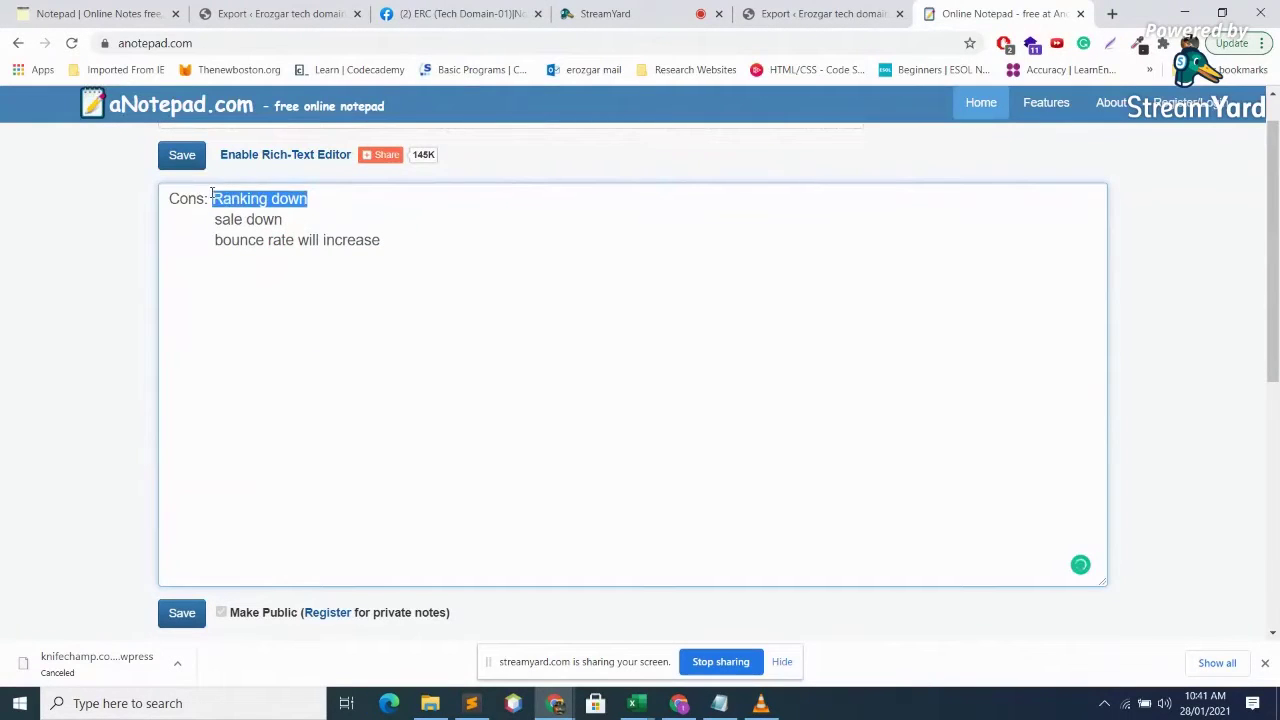
left_click(493, 272)
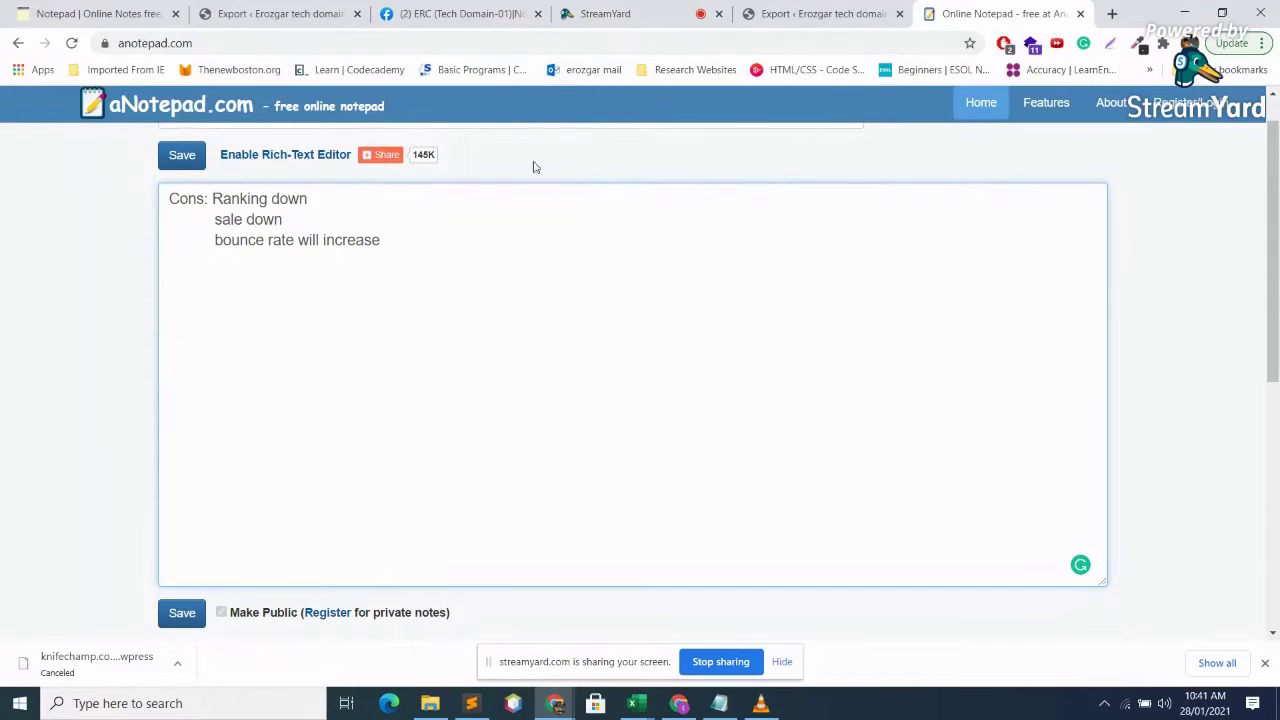
left_click(332, 198)
left_click(646, 12)
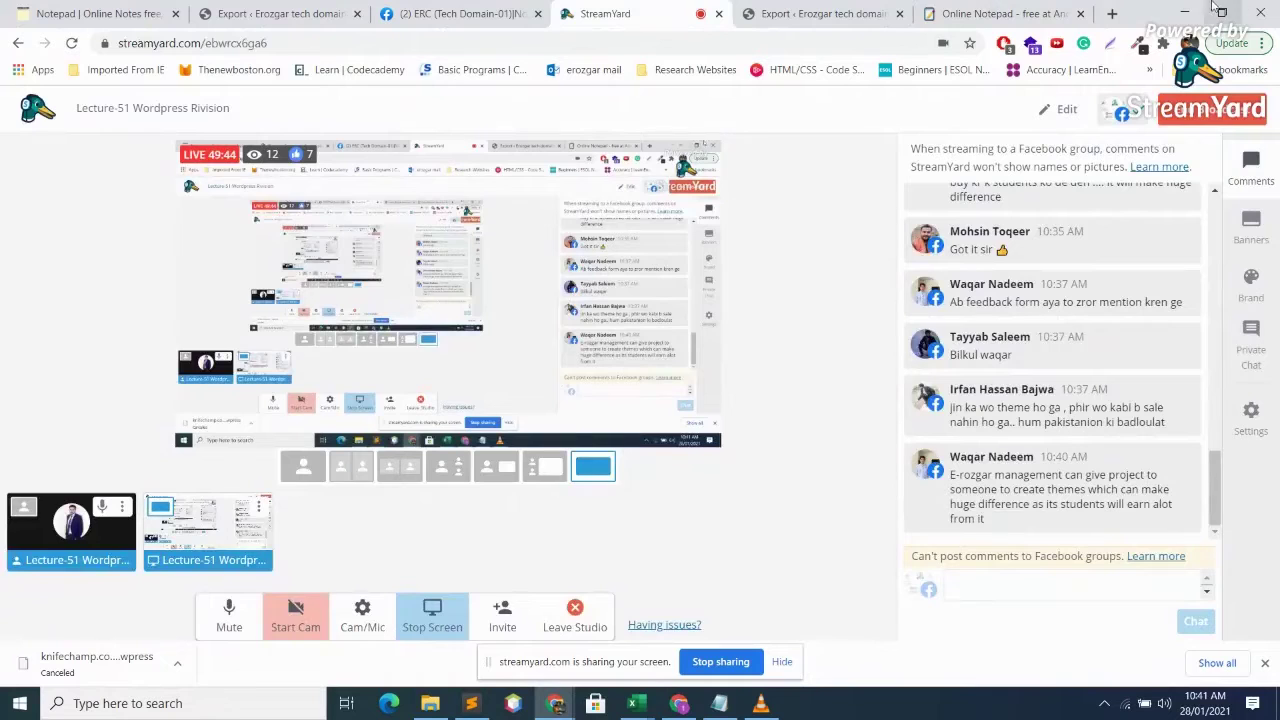
- Open the Daraz store in a new browser tab, look over its home page, close it and return to the note
left_click(1111, 13)
type("daraz")
key("Return")
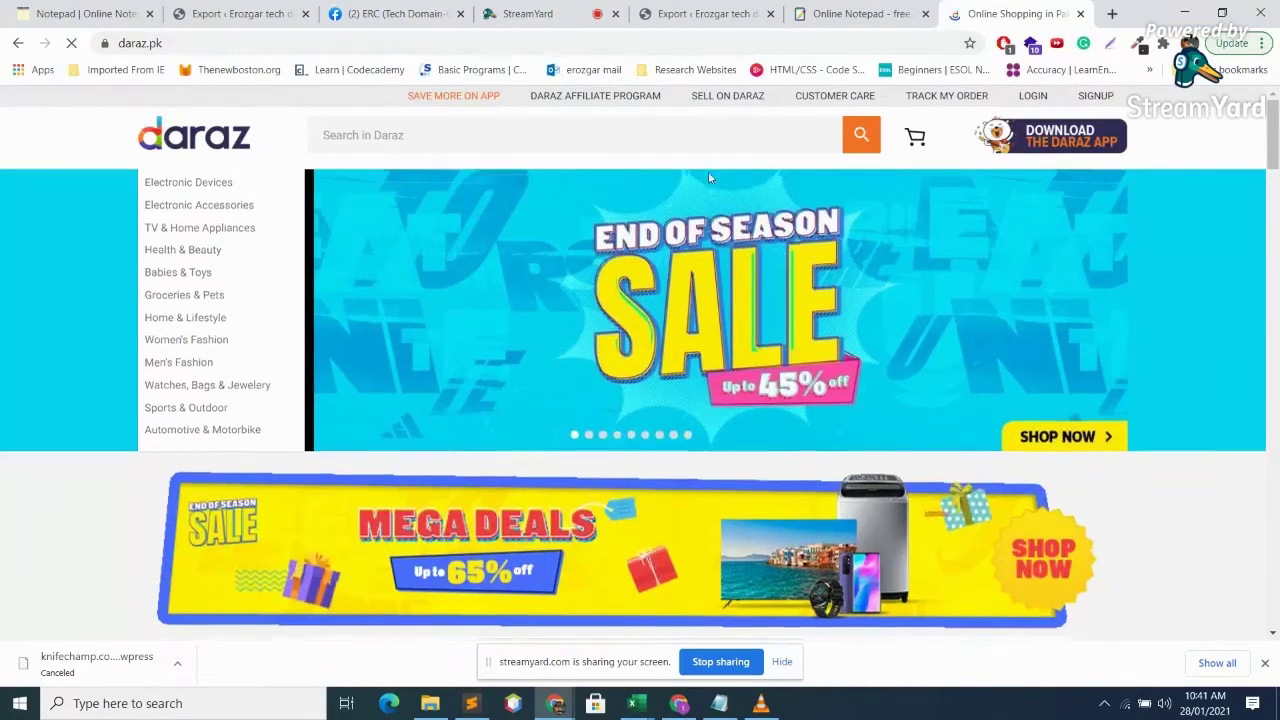
scroll(675, 515, "down", 10)
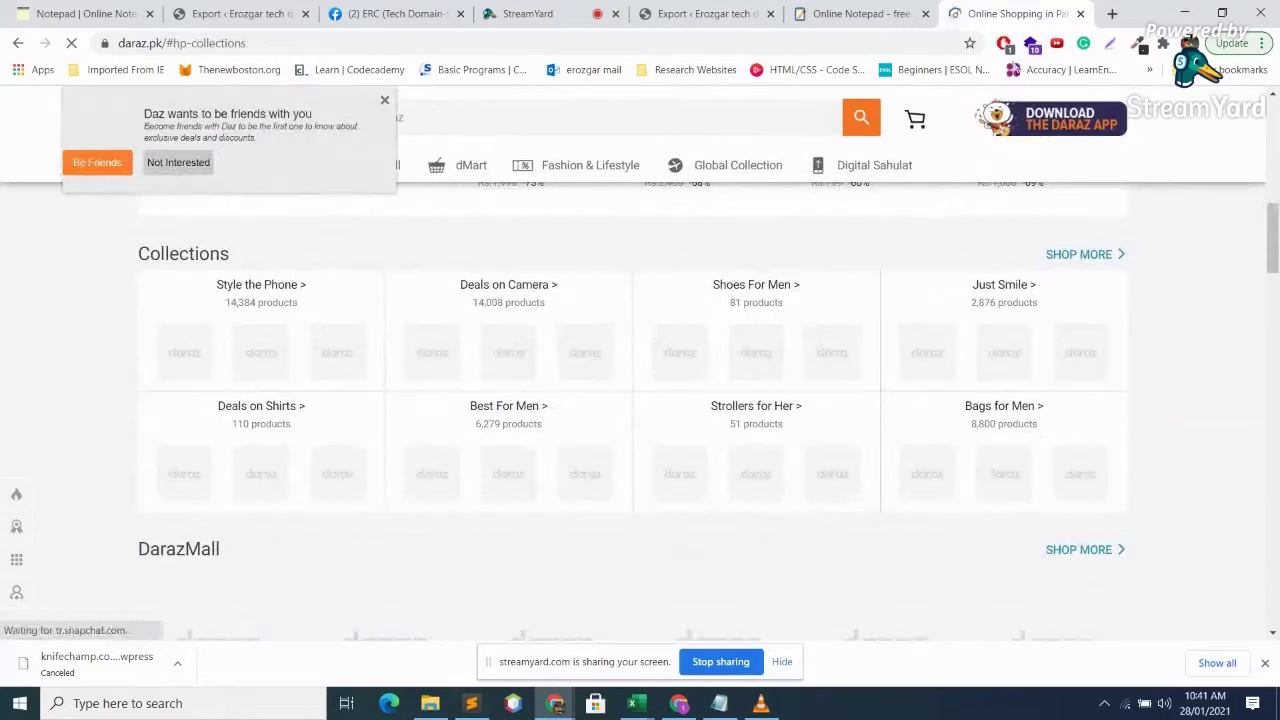
left_click(1080, 14)
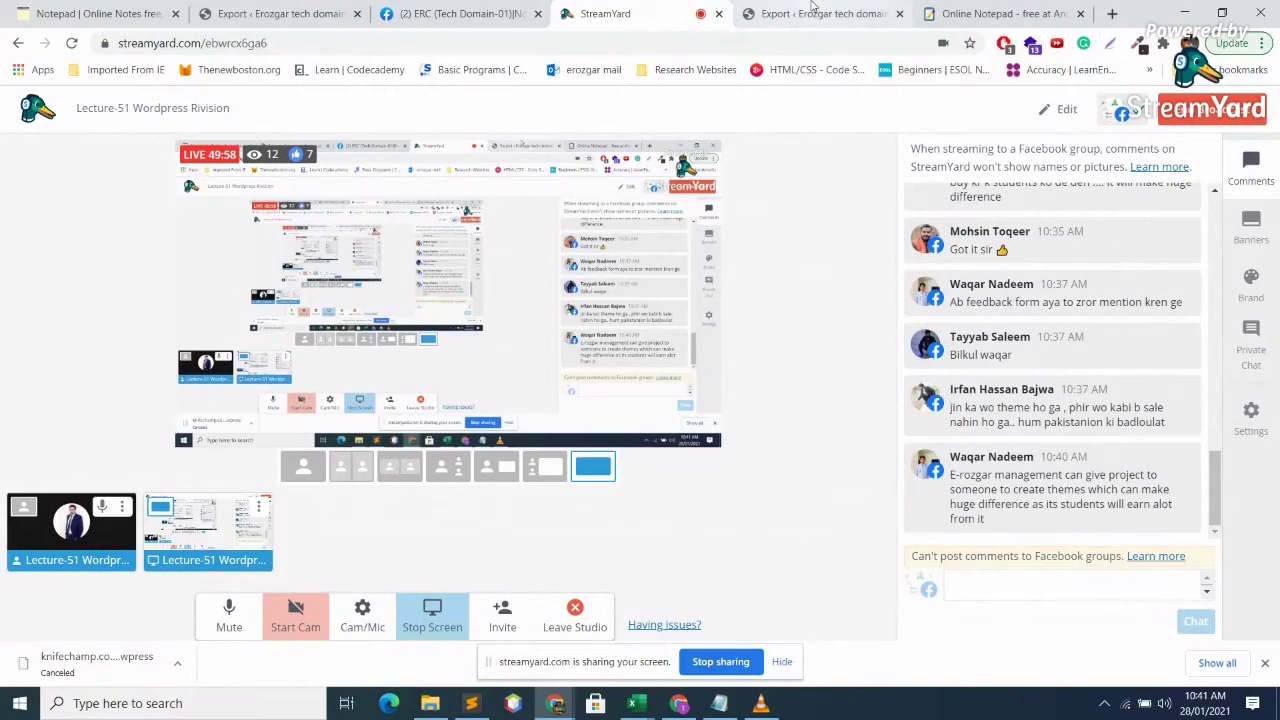
mouse_move(1086, 357)
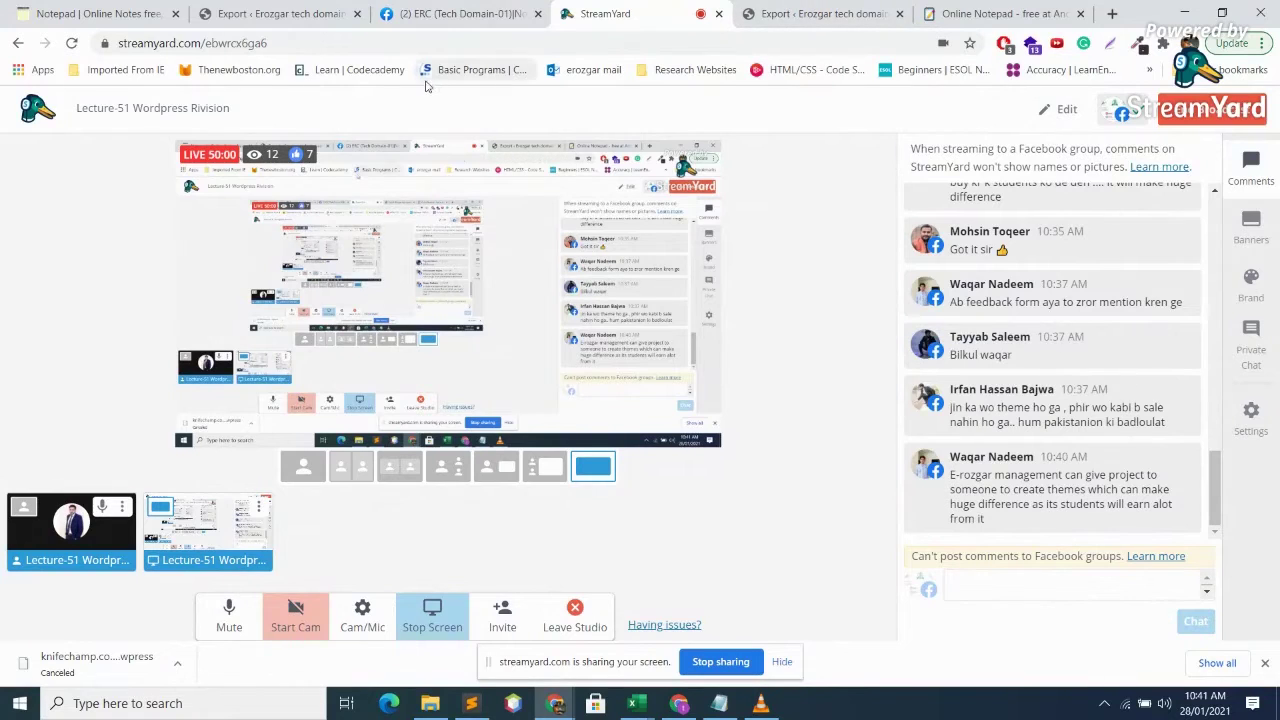
left_click(965, 8)
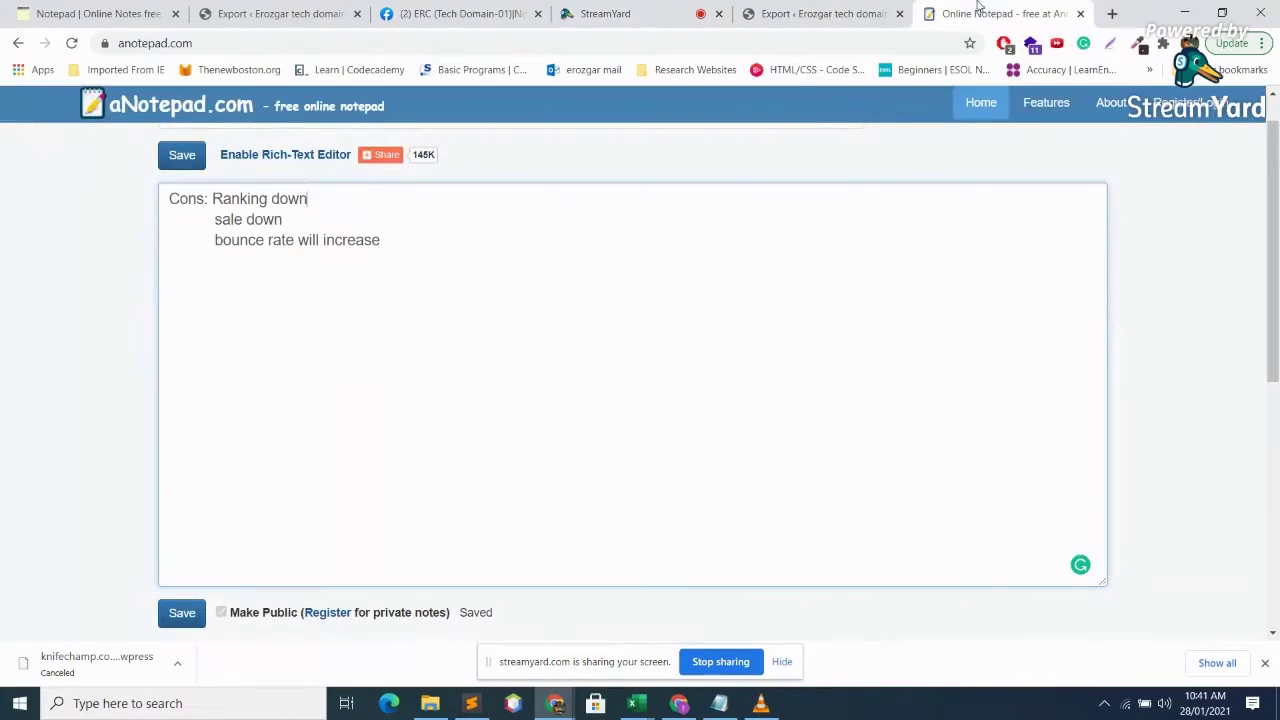
- Go over the cons list in the note, highlighting "Ranking down" for emphasis
left_click_drag(318, 205, 212, 200)
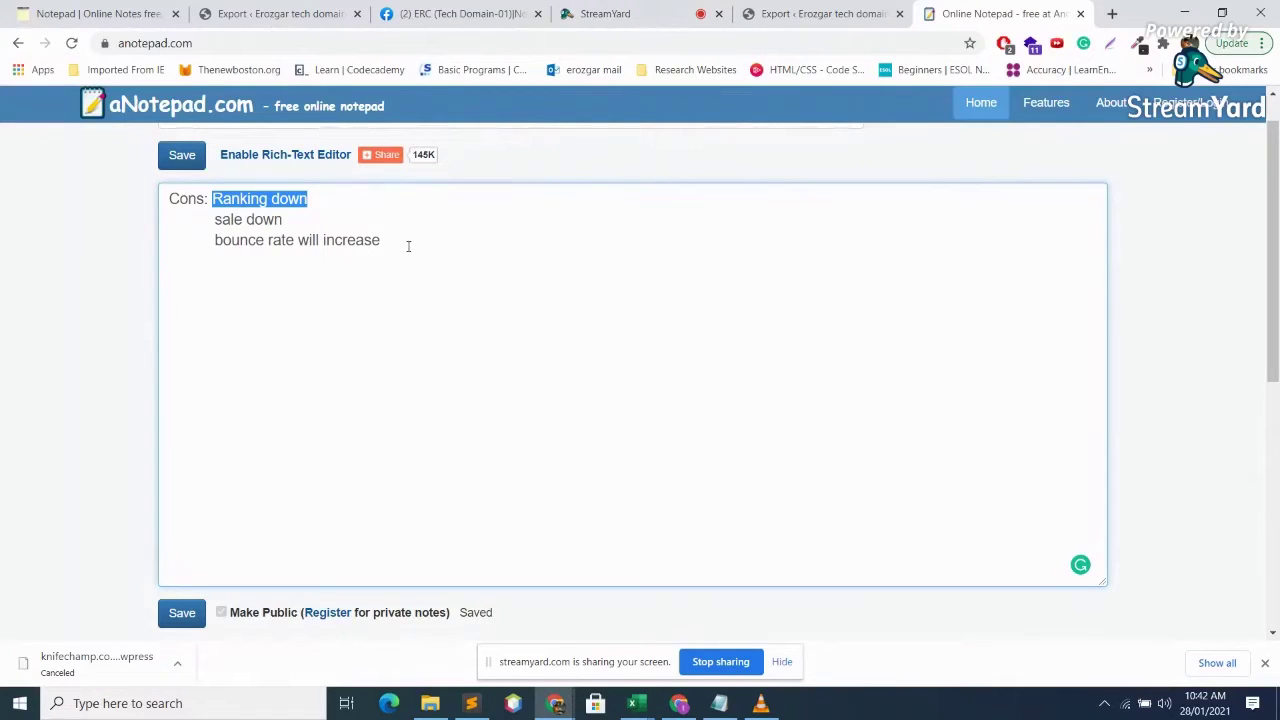
left_click(346, 223)
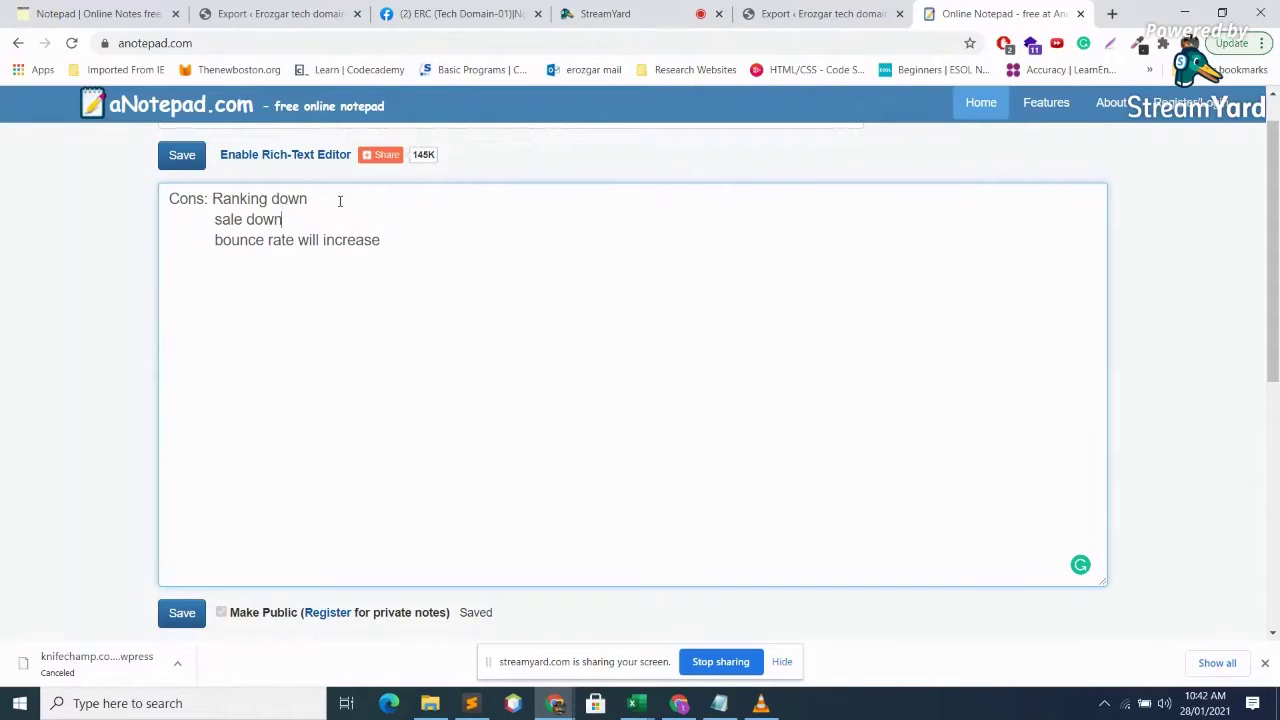
left_click_drag(339, 201, 211, 197)
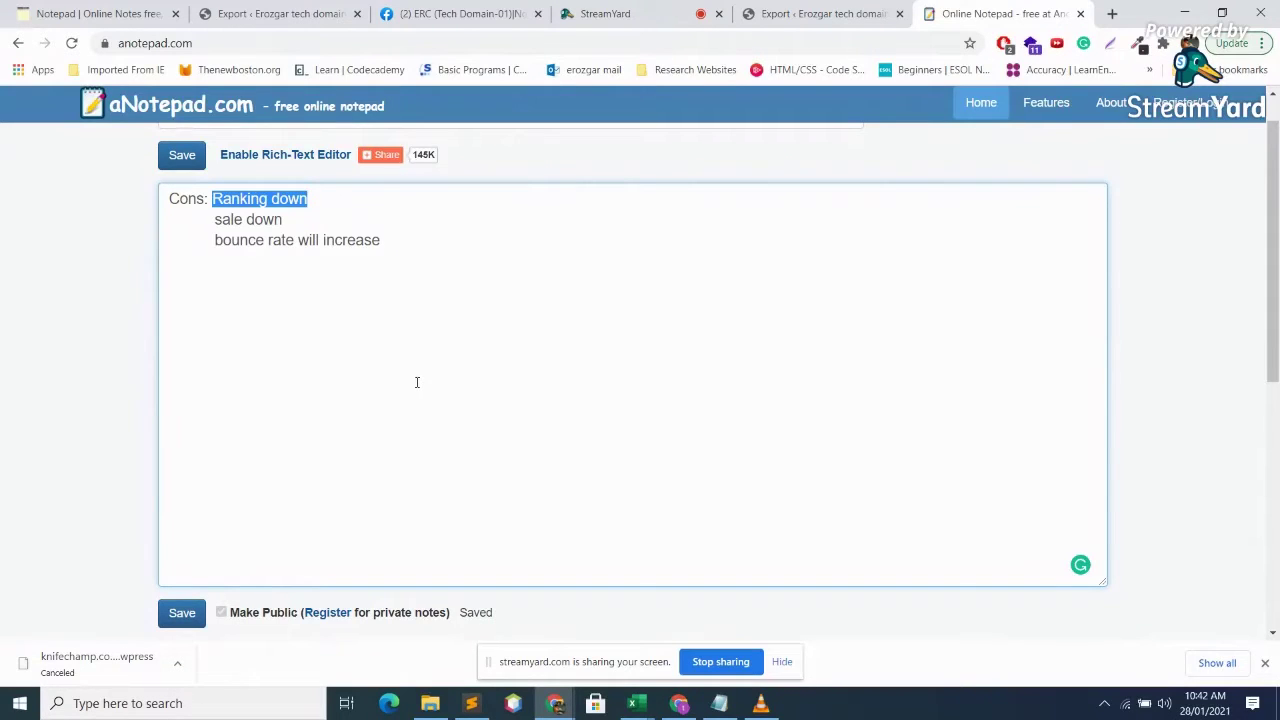
left_click(389, 229)
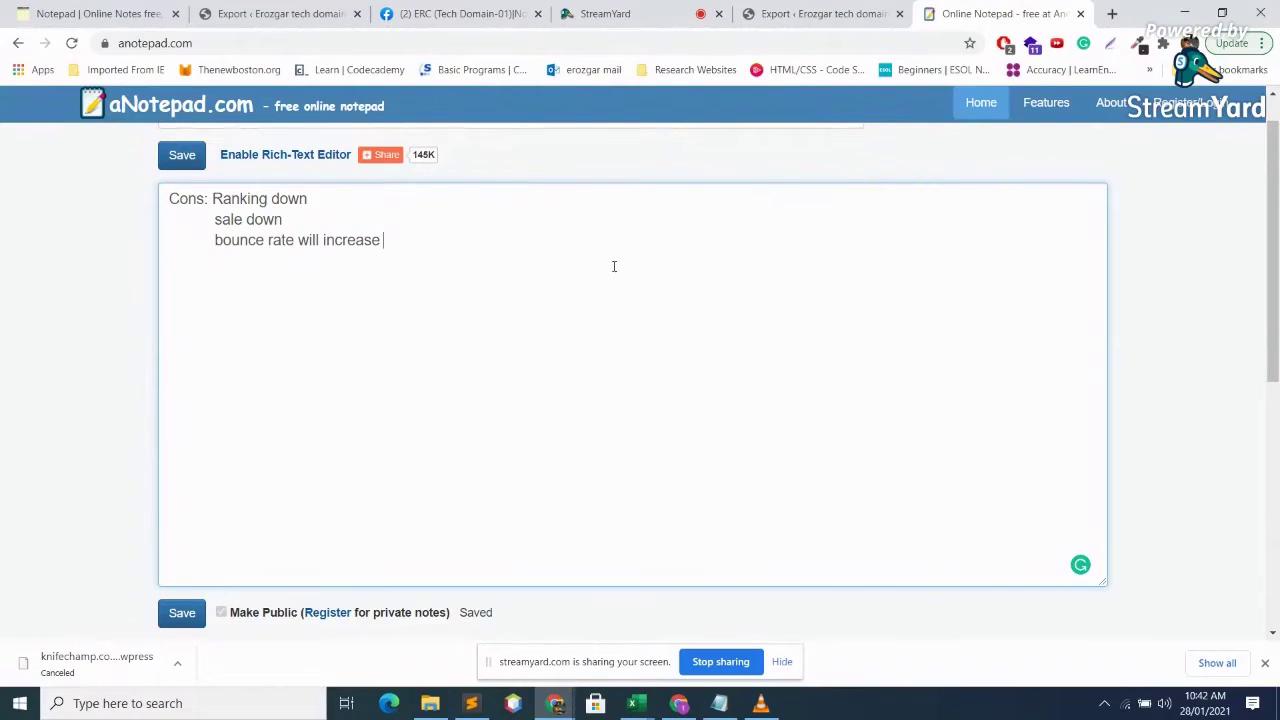
- Go back from the aNotepad note to the notepad search results, open the Shrib notepad and dismiss its introduction
left_click(1112, 13)
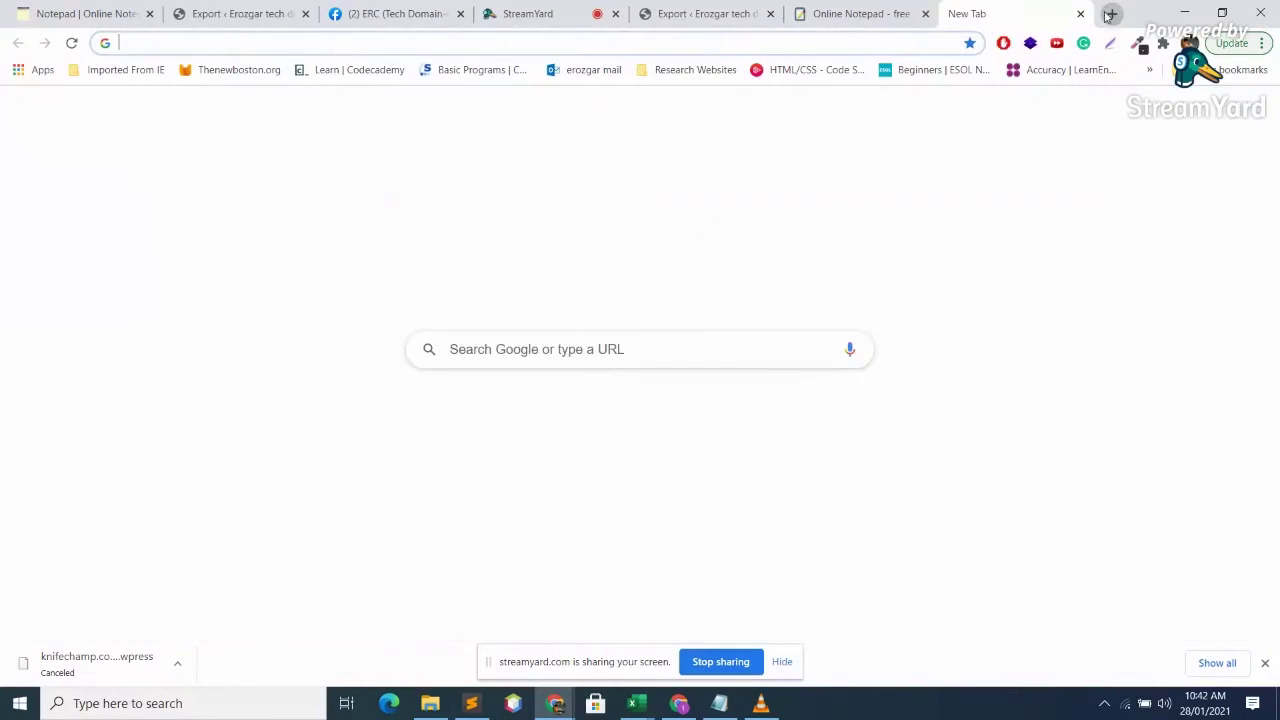
left_click(860, 13)
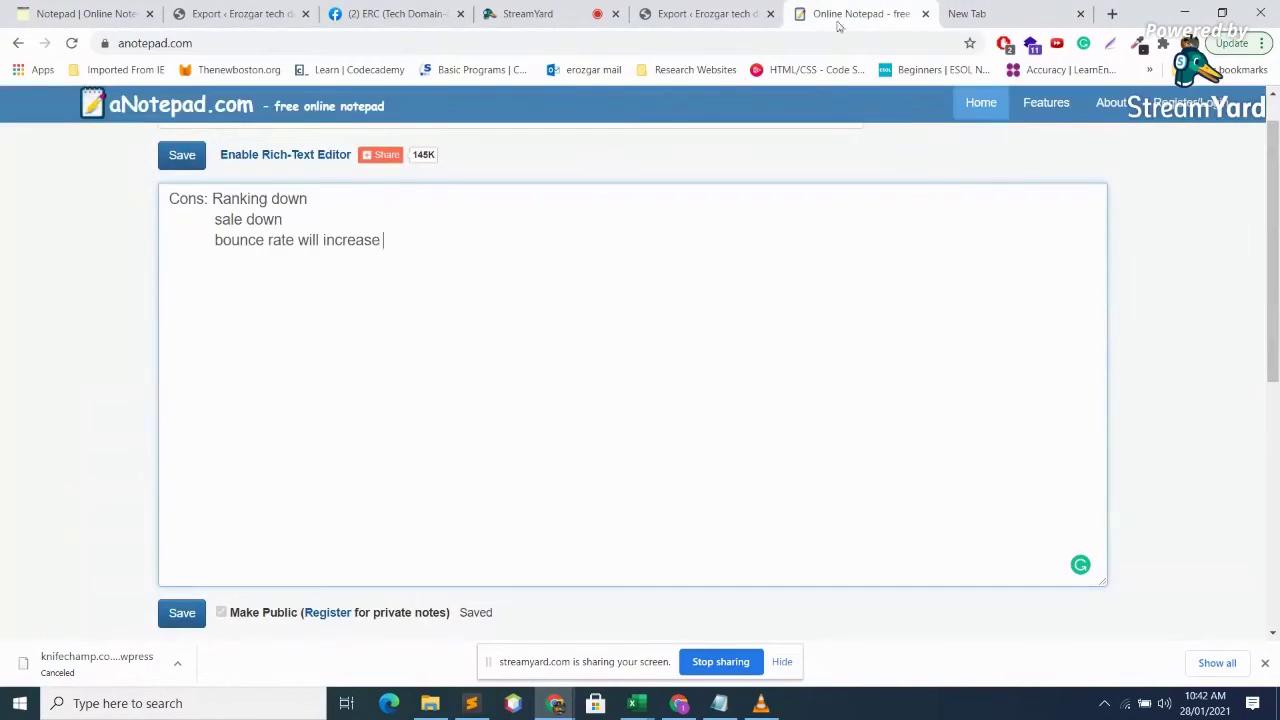
left_click(17, 43)
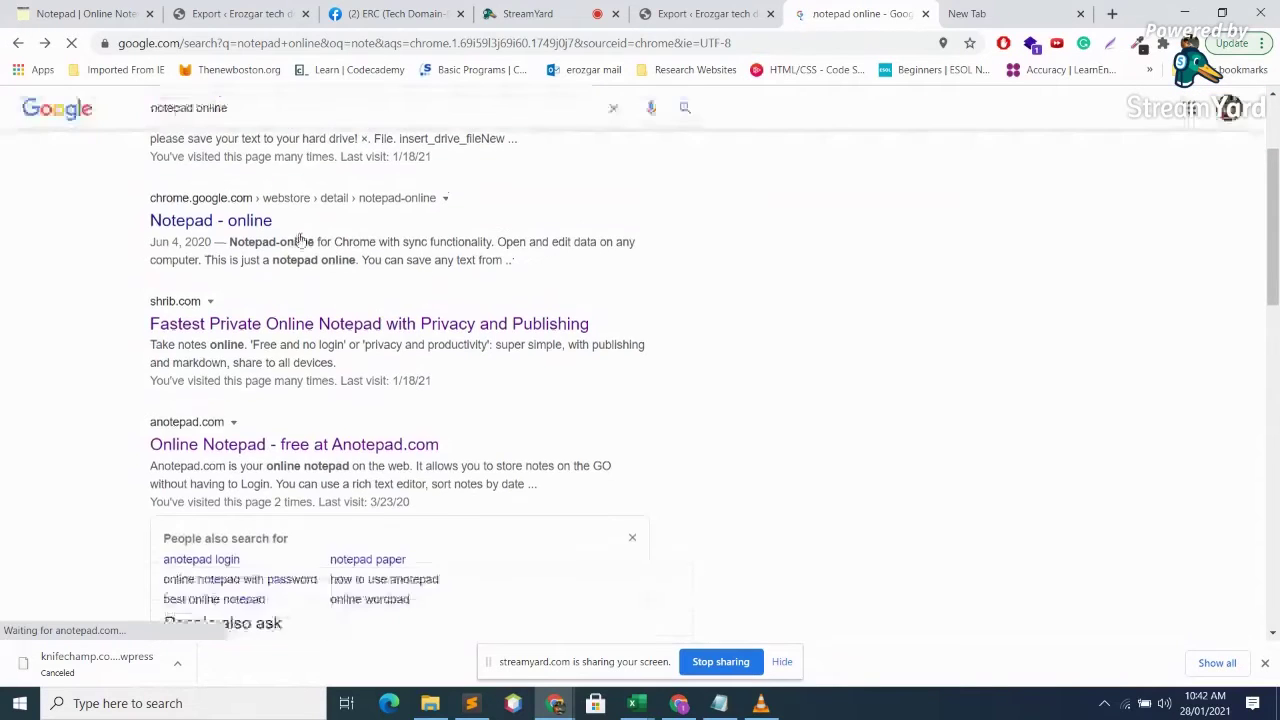
scroll(280, 330, "up", 2)
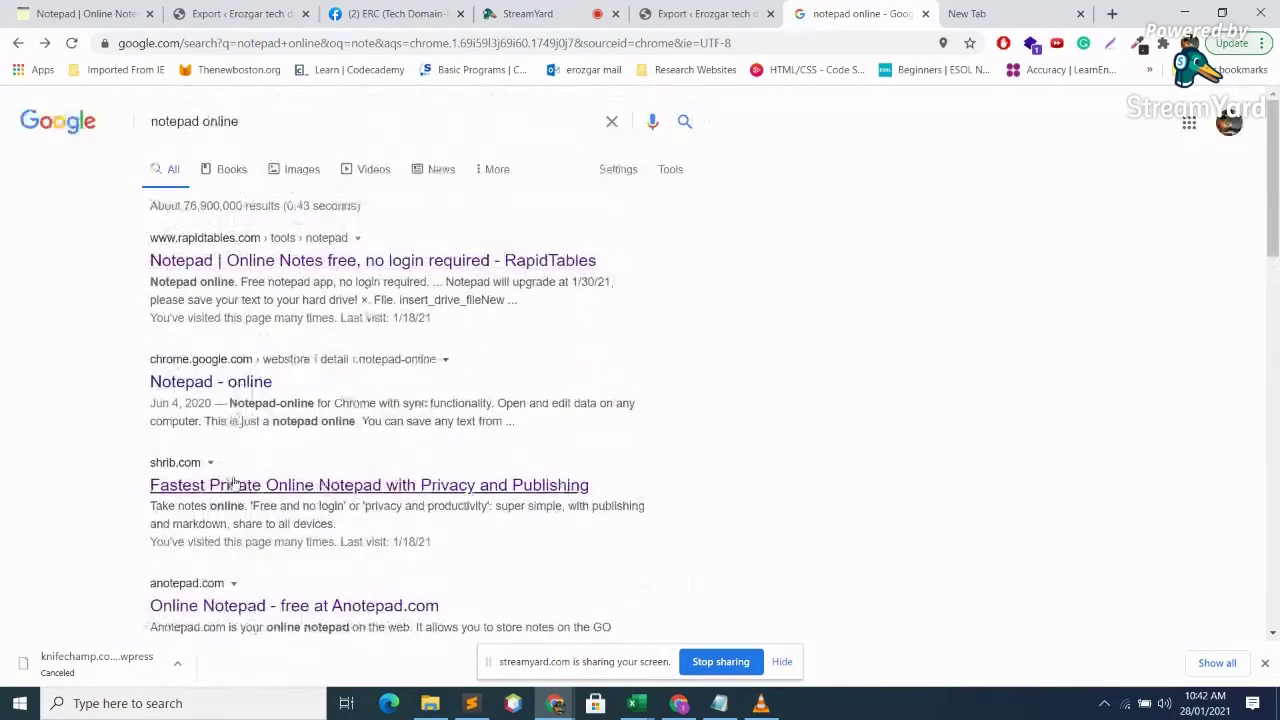
left_click(235, 484)
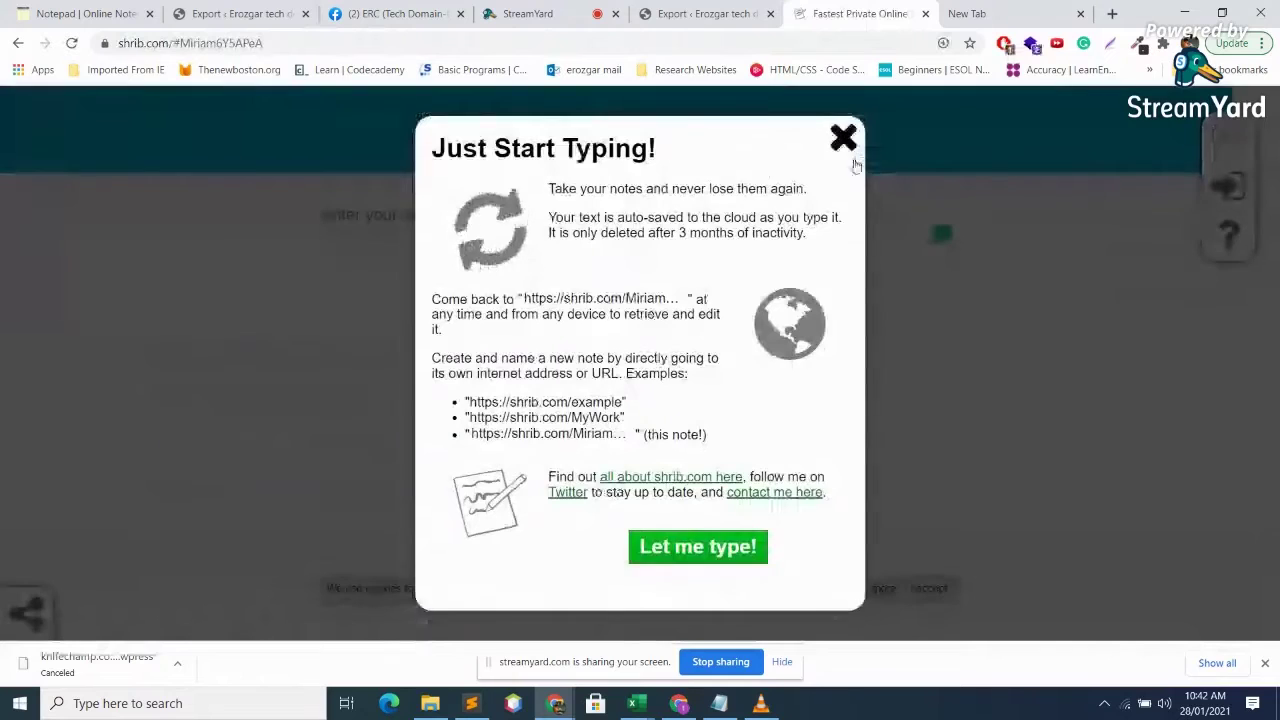
left_click(843, 139)
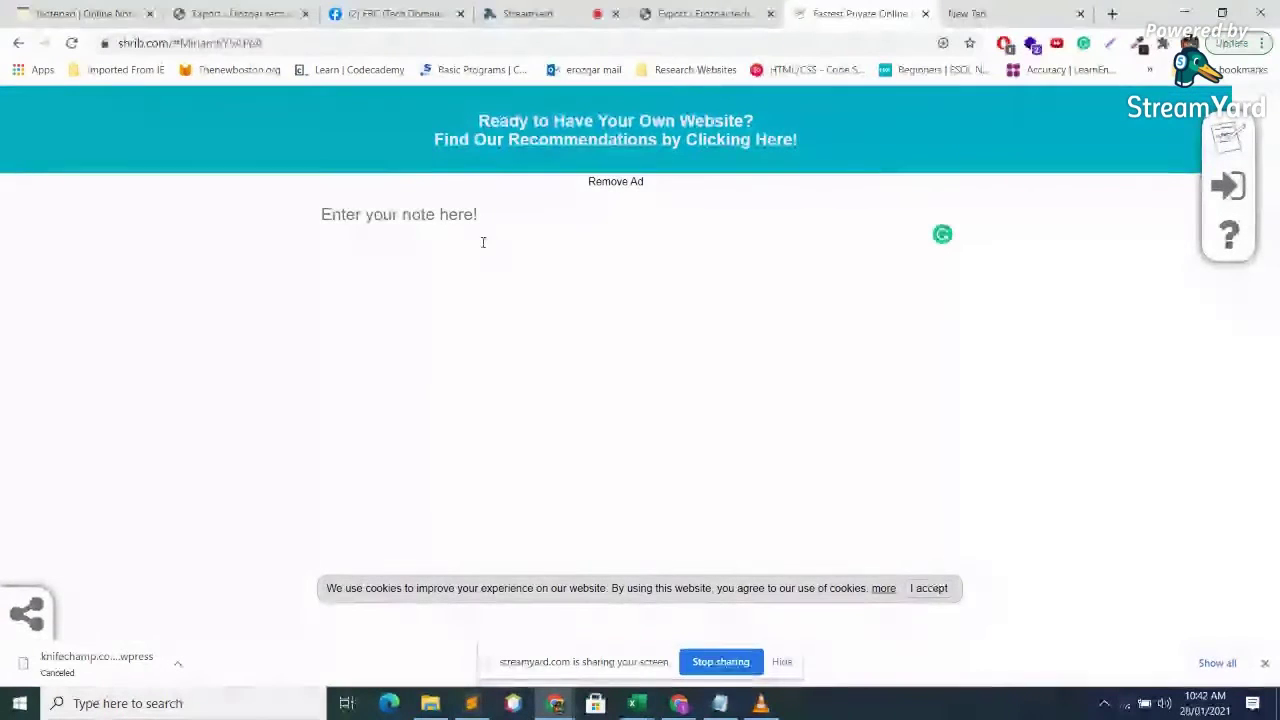
- Return to the search results, open the Anotepad.com result and place the cursor in its blank note
key("alt+Left")
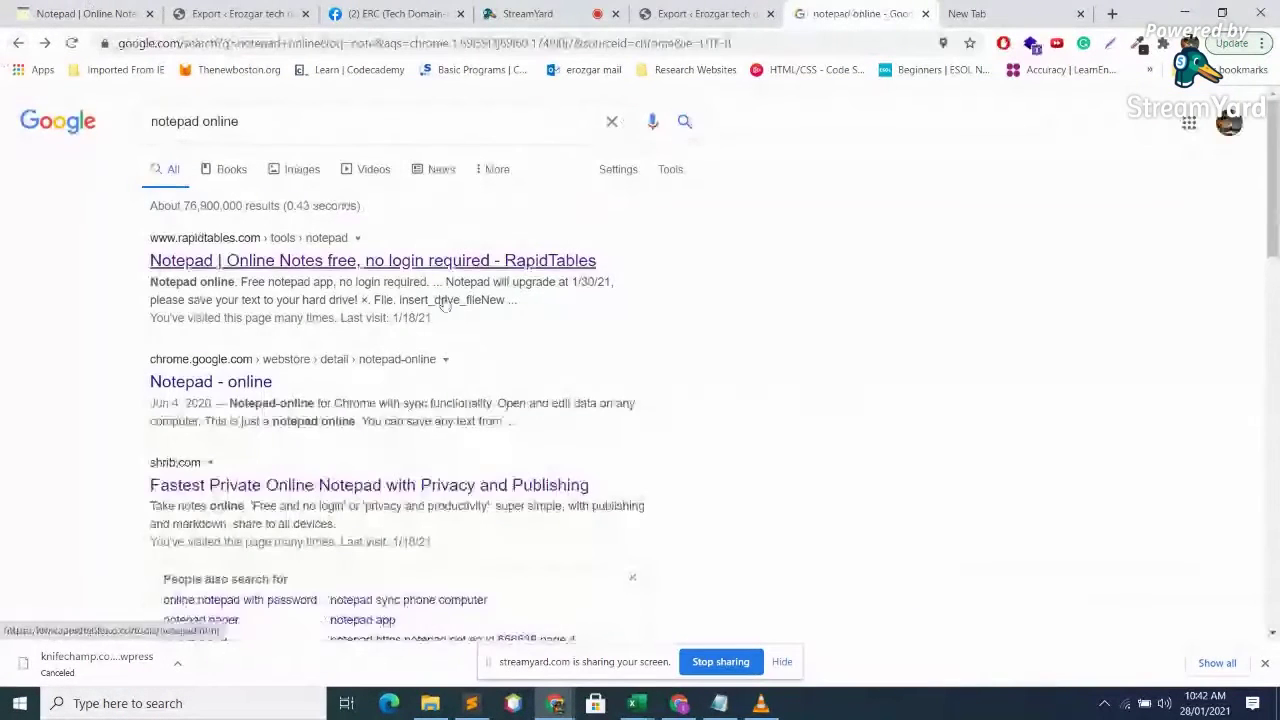
scroll(445, 305, "down", 2)
left_click(295, 537)
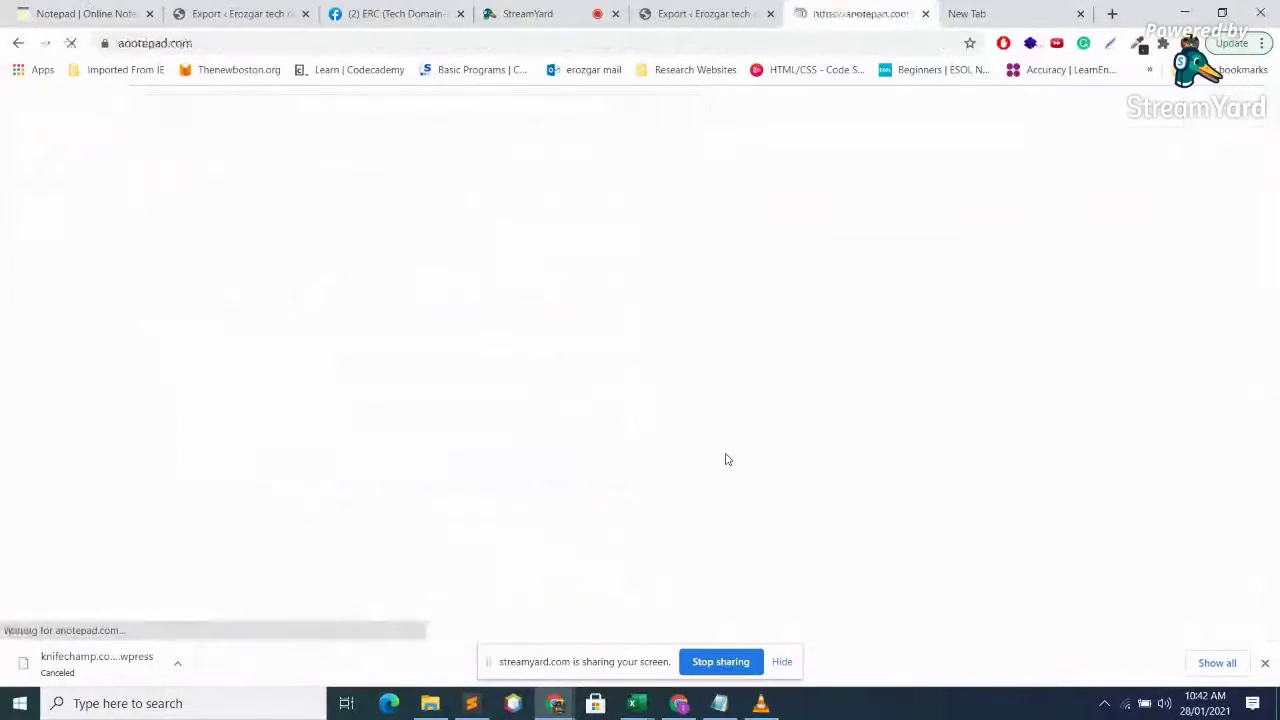
left_click(576, 322)
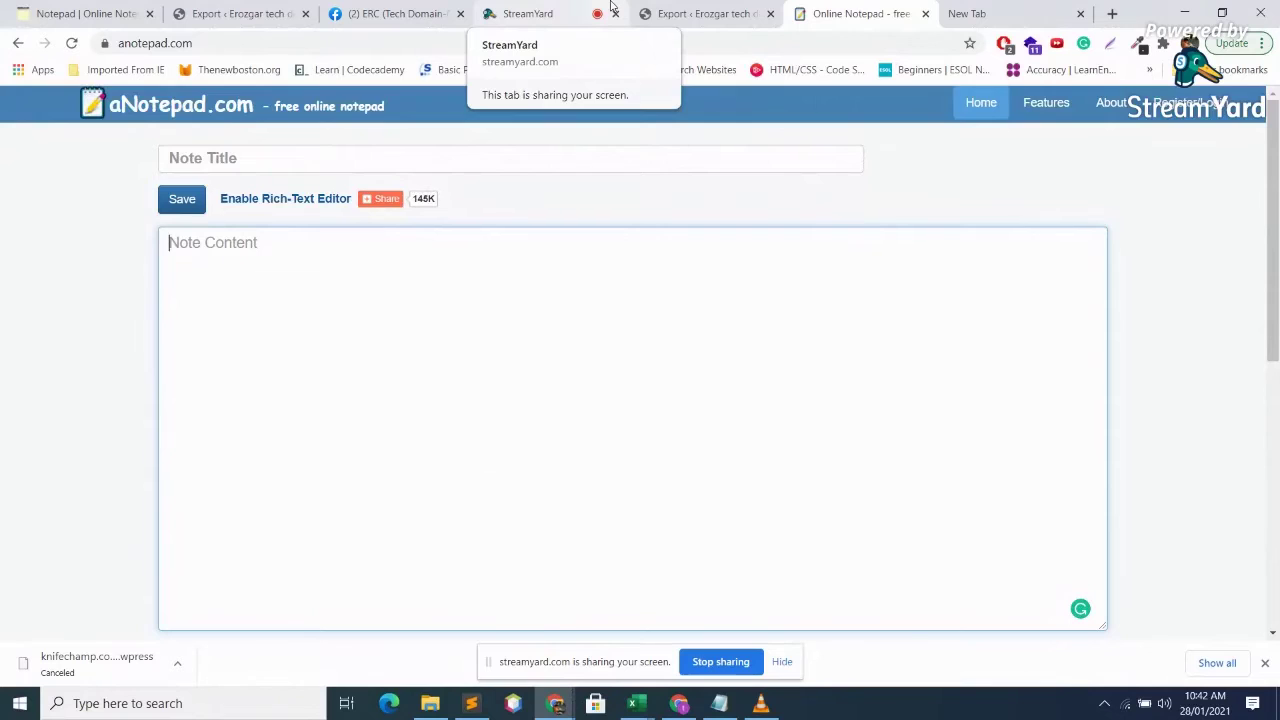
- Check the StreamYard comments, return to the aNotepad page and demonstrate going back and forward in its browsing history
left_click(540, 13)
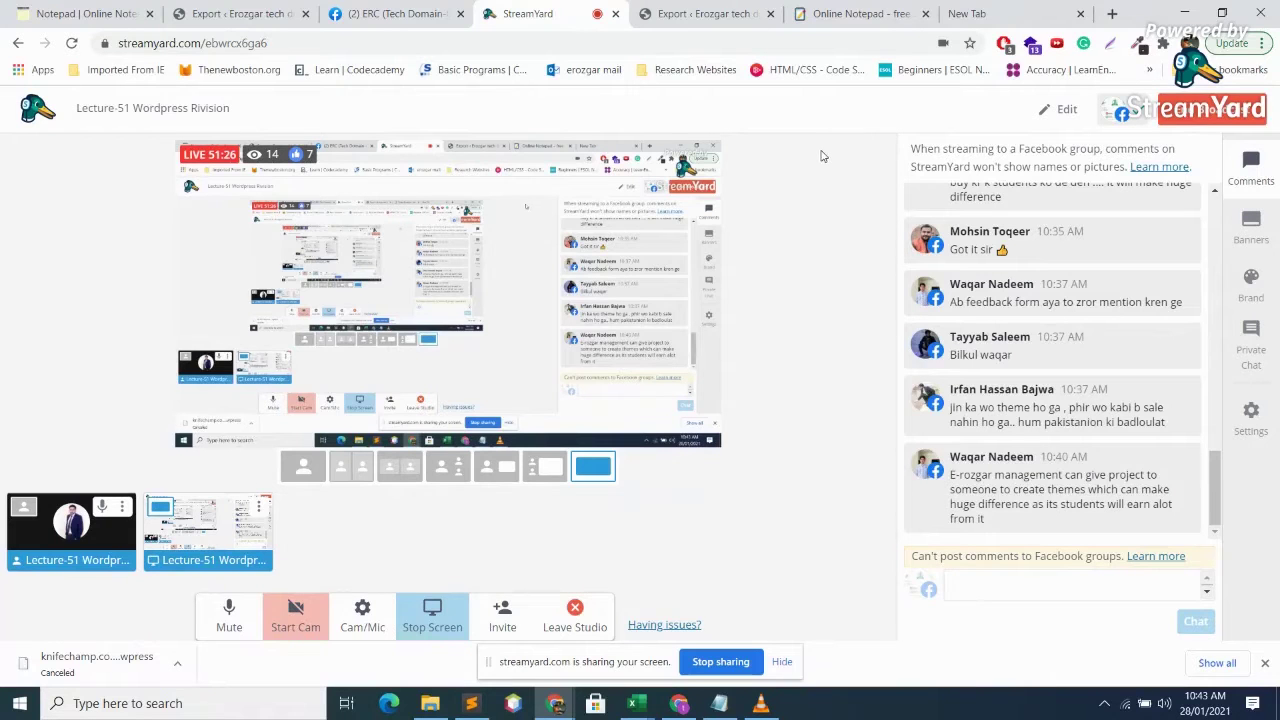
left_click(962, 13)
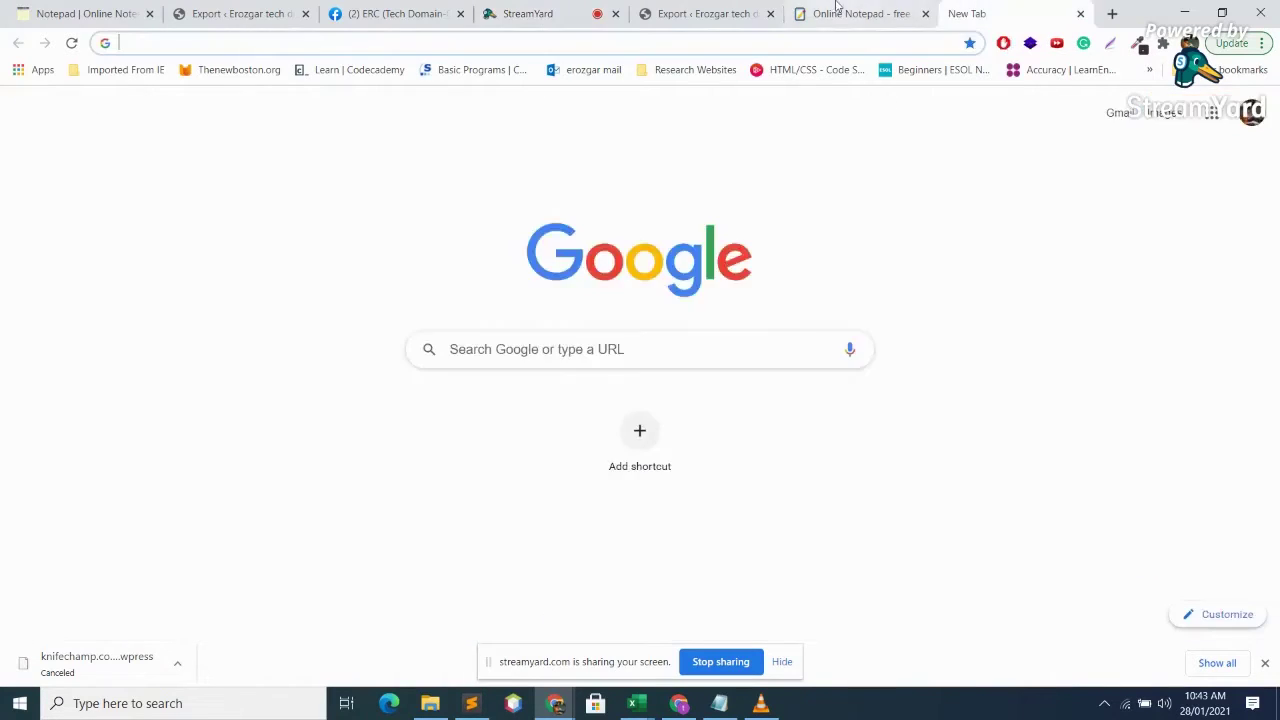
left_click(845, 13)
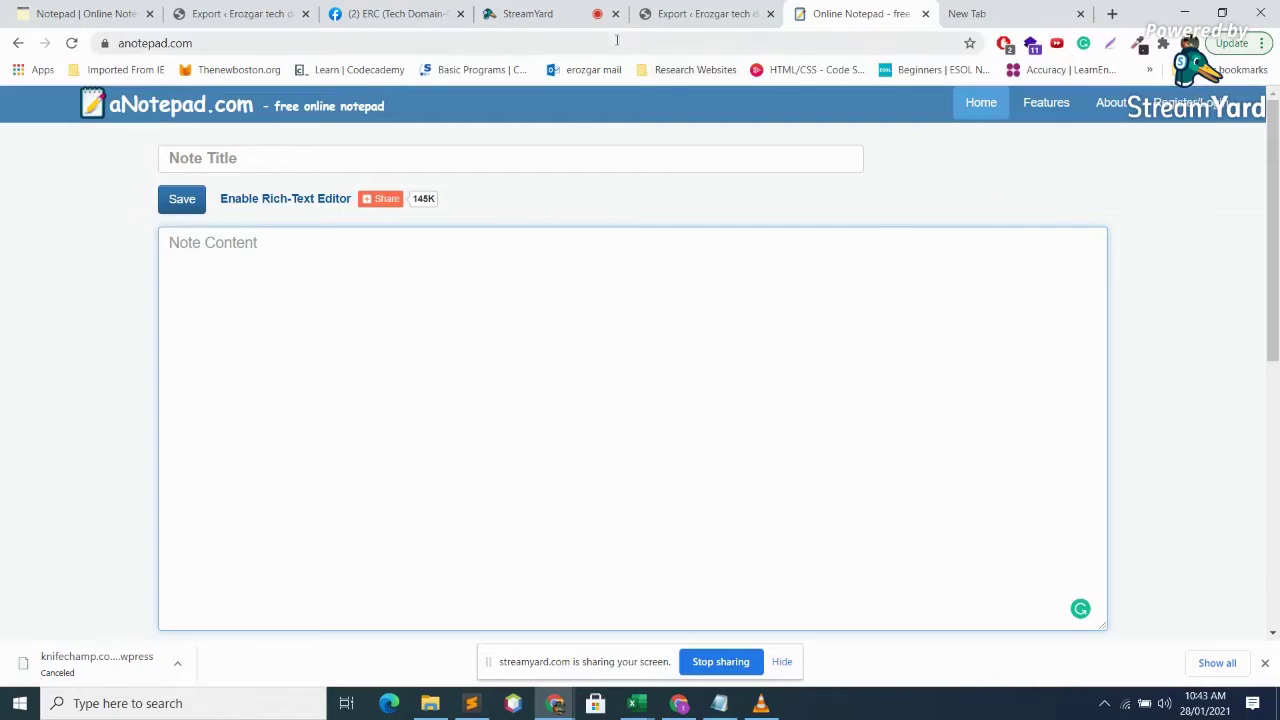
left_click(17, 44)
left_click(44, 43)
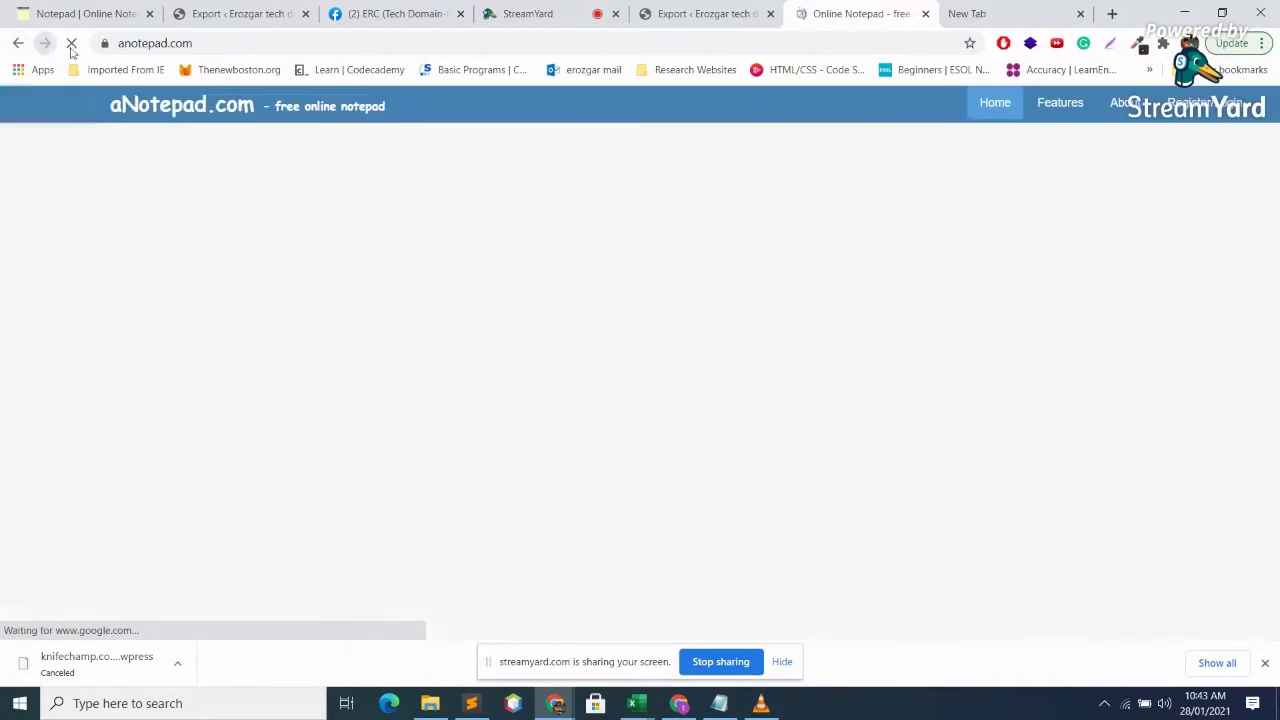
- Read the latest class replies in the StreamYard comments and return to the blank aNotepad note
left_click(527, 13)
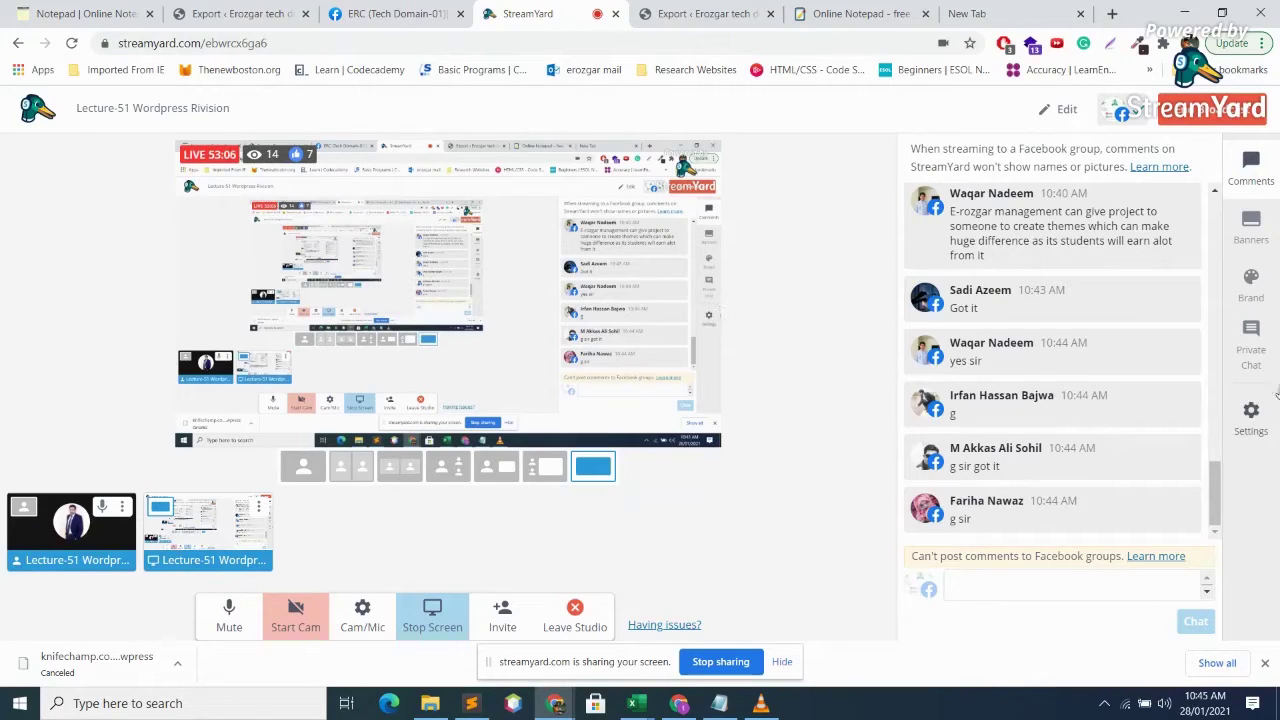
mouse_move(1093, 345)
left_click(858, 14)
- Start a "Reasons:" list in the note with "Theme" and, on a second line, "Images" marked as the most common issue
left_click(346, 265)
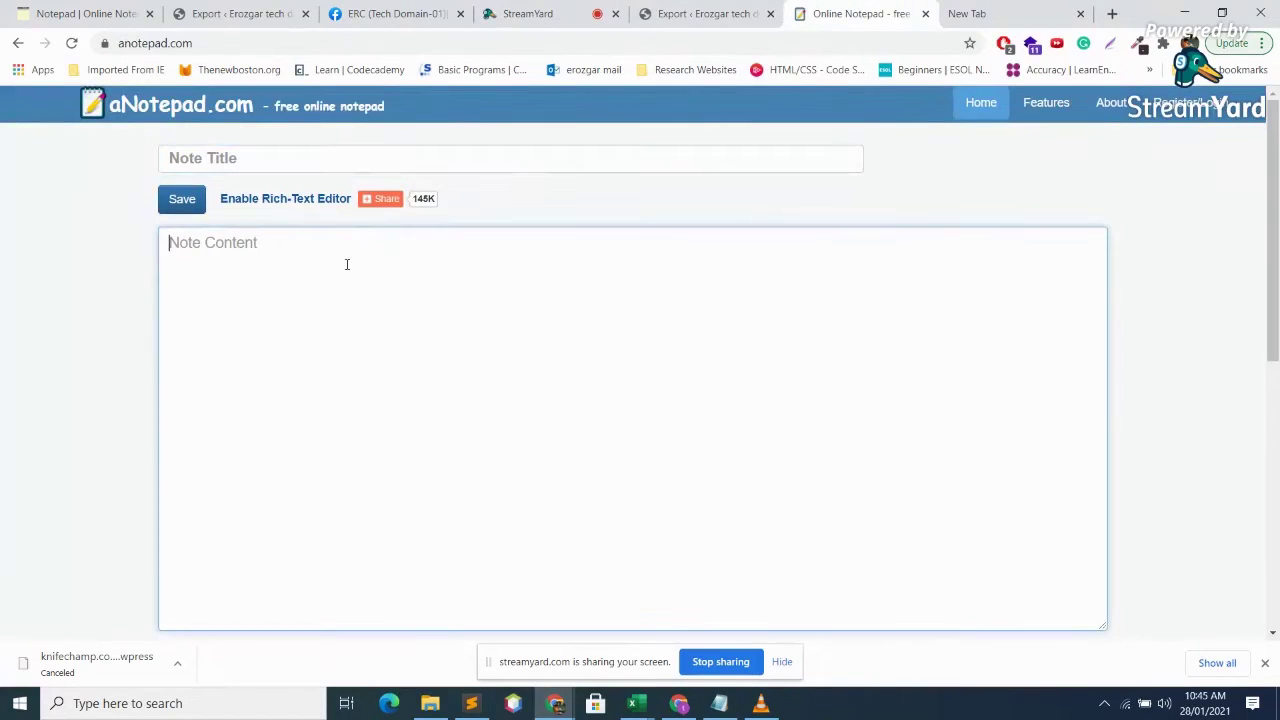
type("Reason")
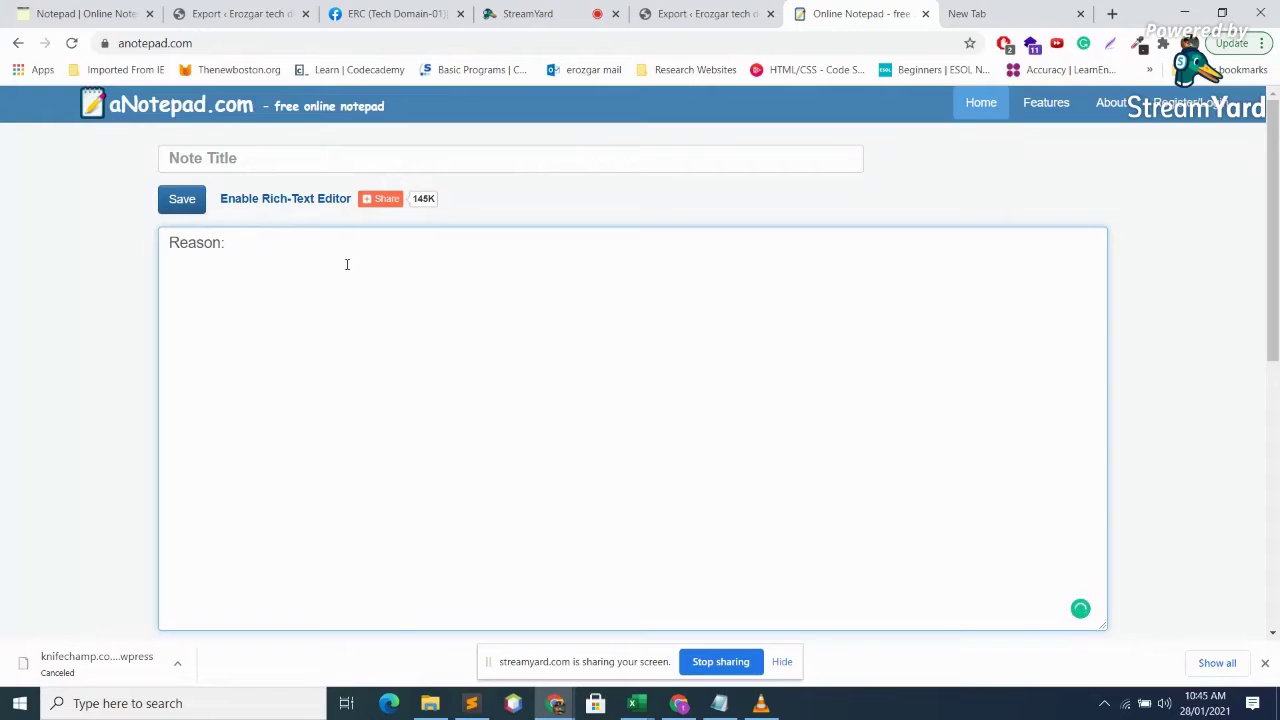
type(": Theme ")
type("s")
left_click_drag(346, 254, 283, 262)
type("Images")
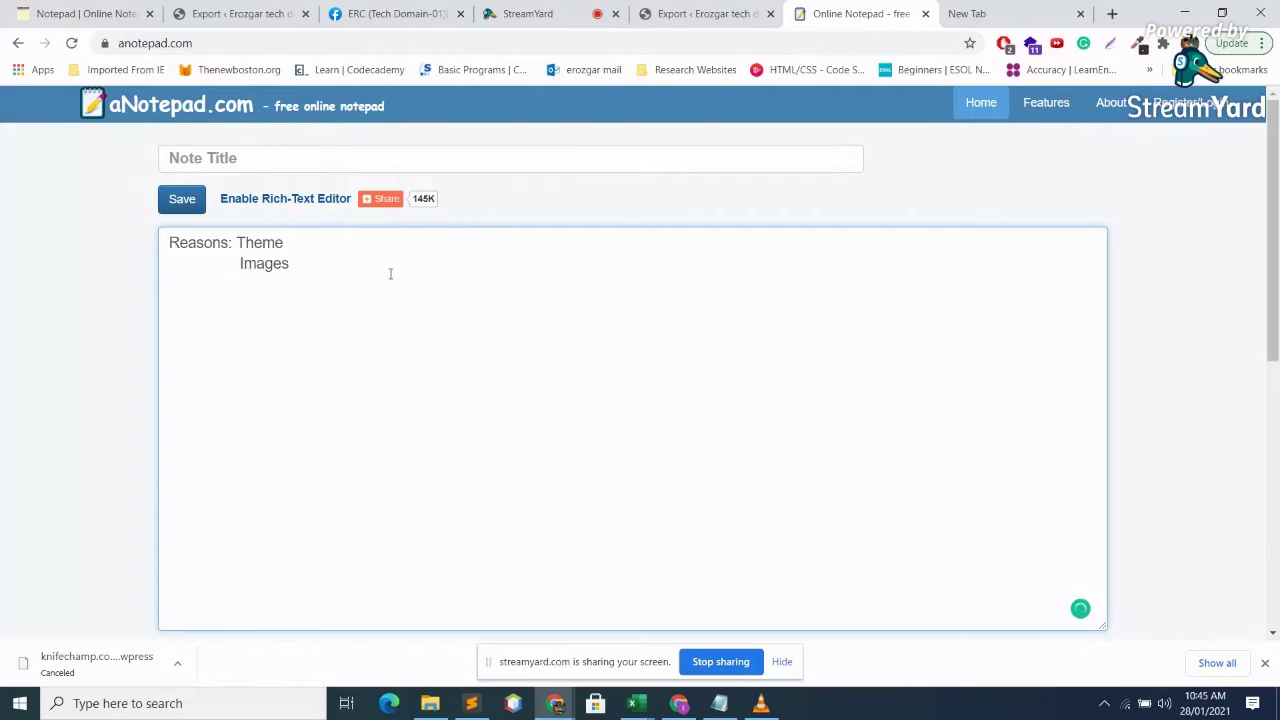
type(" (most common issue")
- Look at the two WordPress export pages, and open bestboxshoes.com in the empty browser tab
left_click(731, 12)
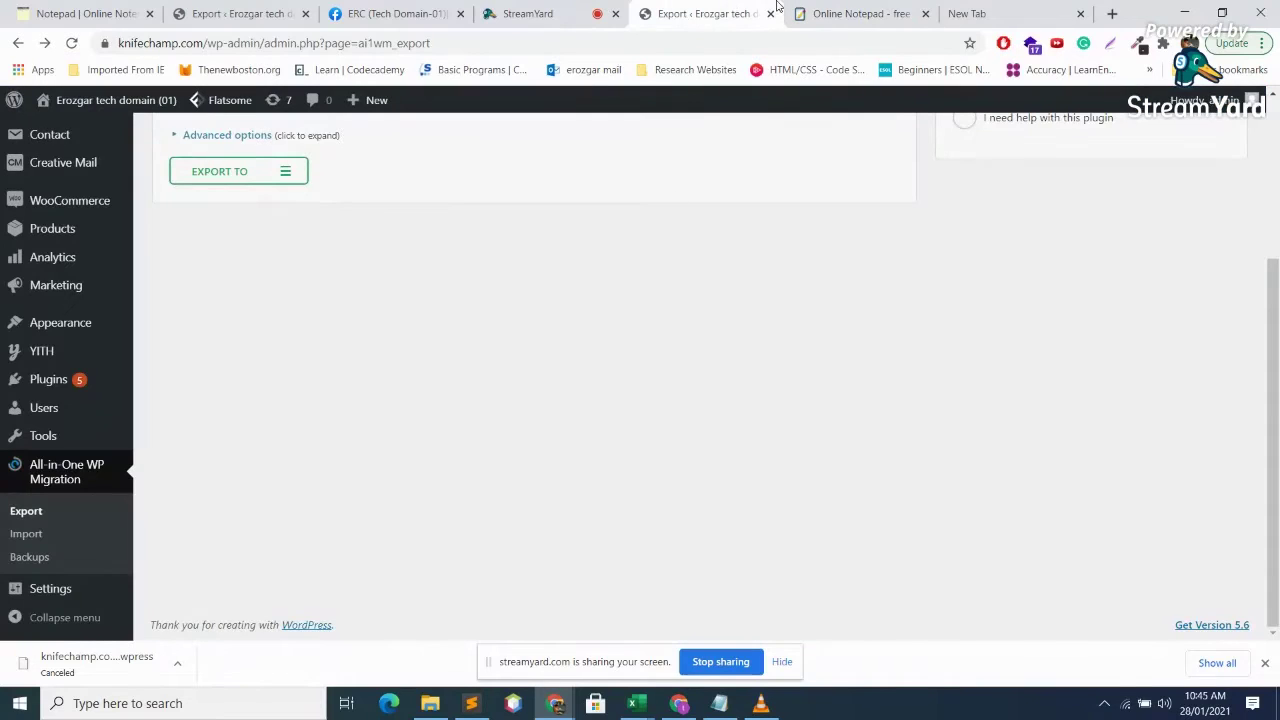
left_click(286, 12)
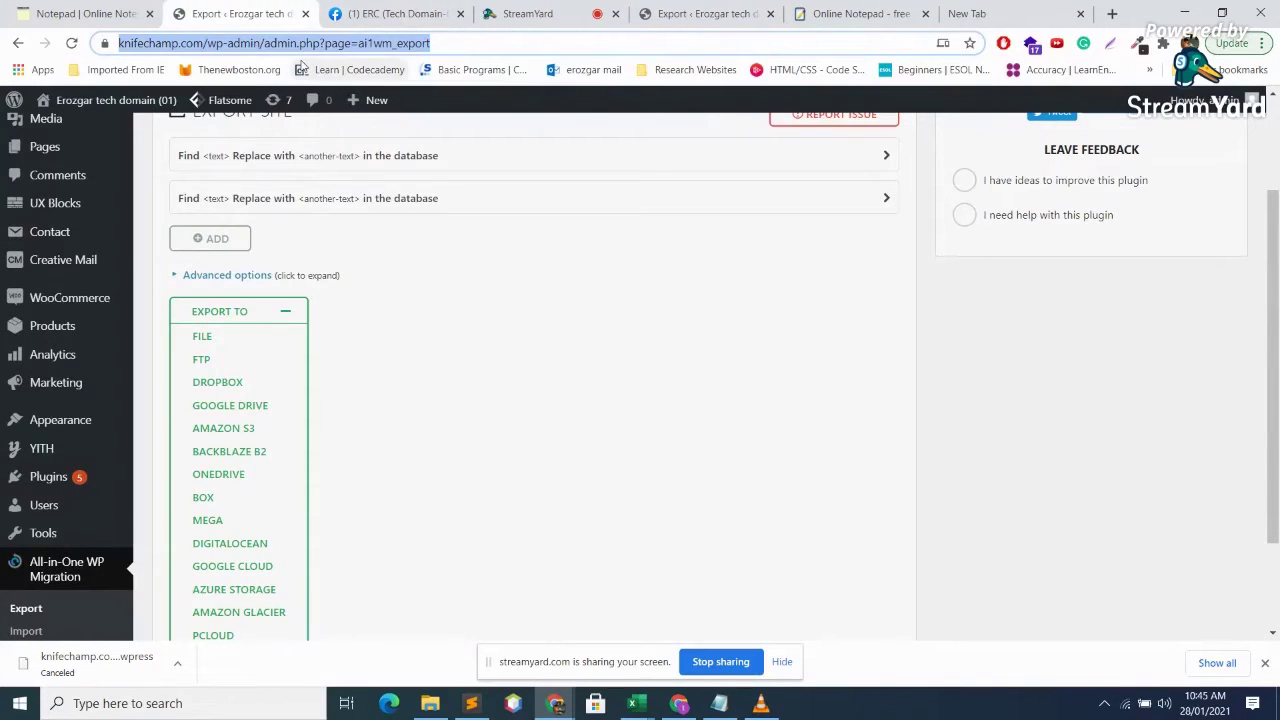
left_click(977, 9)
type("b")
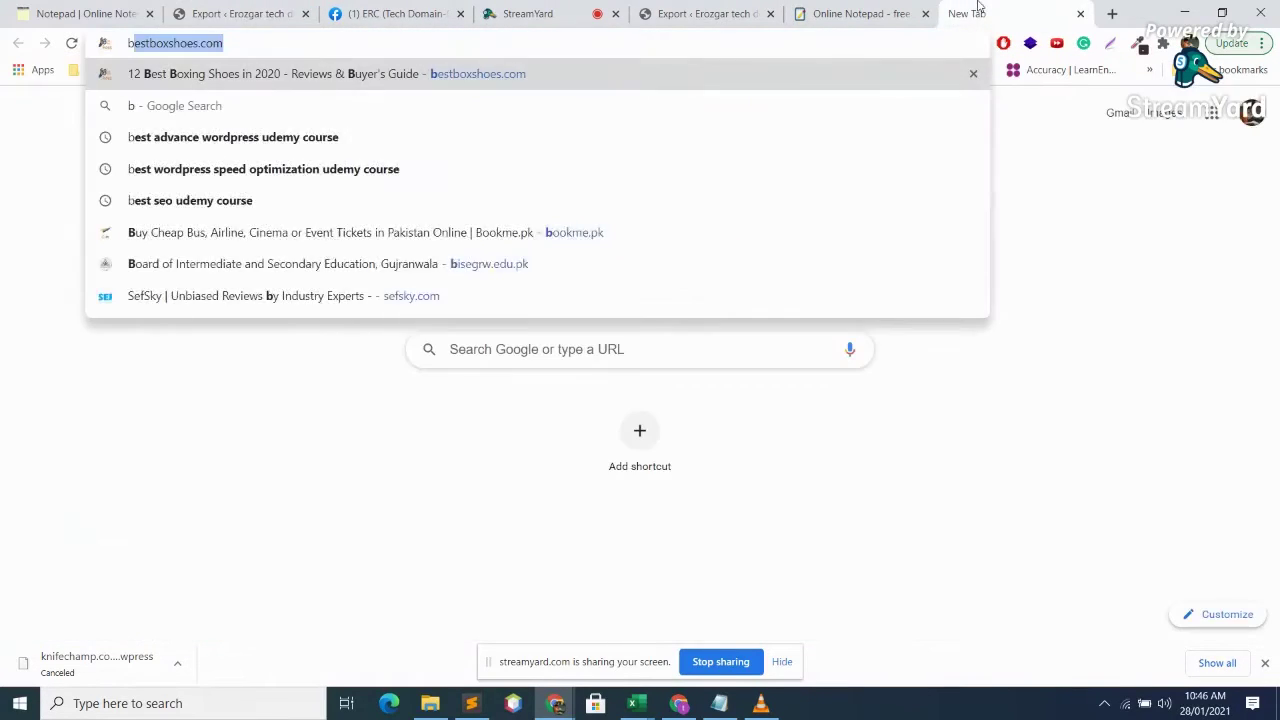
type("es")
key("Return")
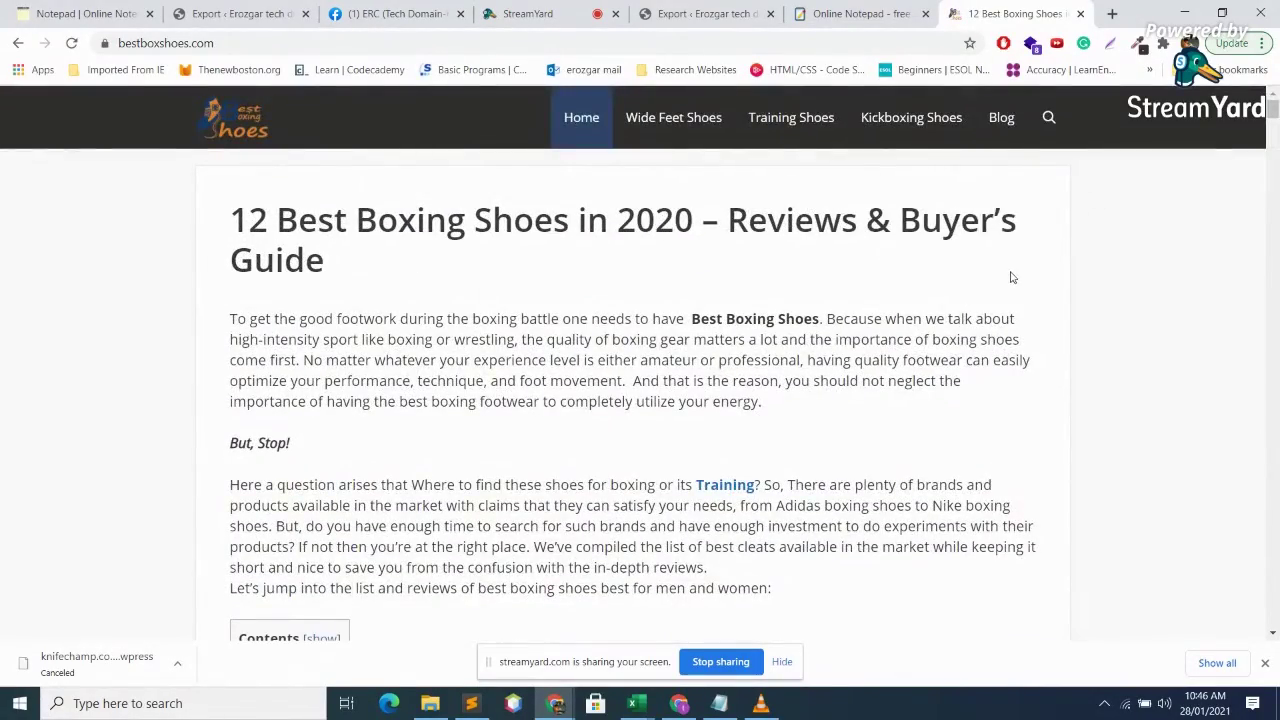
- Look over the boxing shoes home page and inspect the banner image under "Best Boxing Shoes 2020" in the developer tools
scroll(1012, 272, "down", 3)
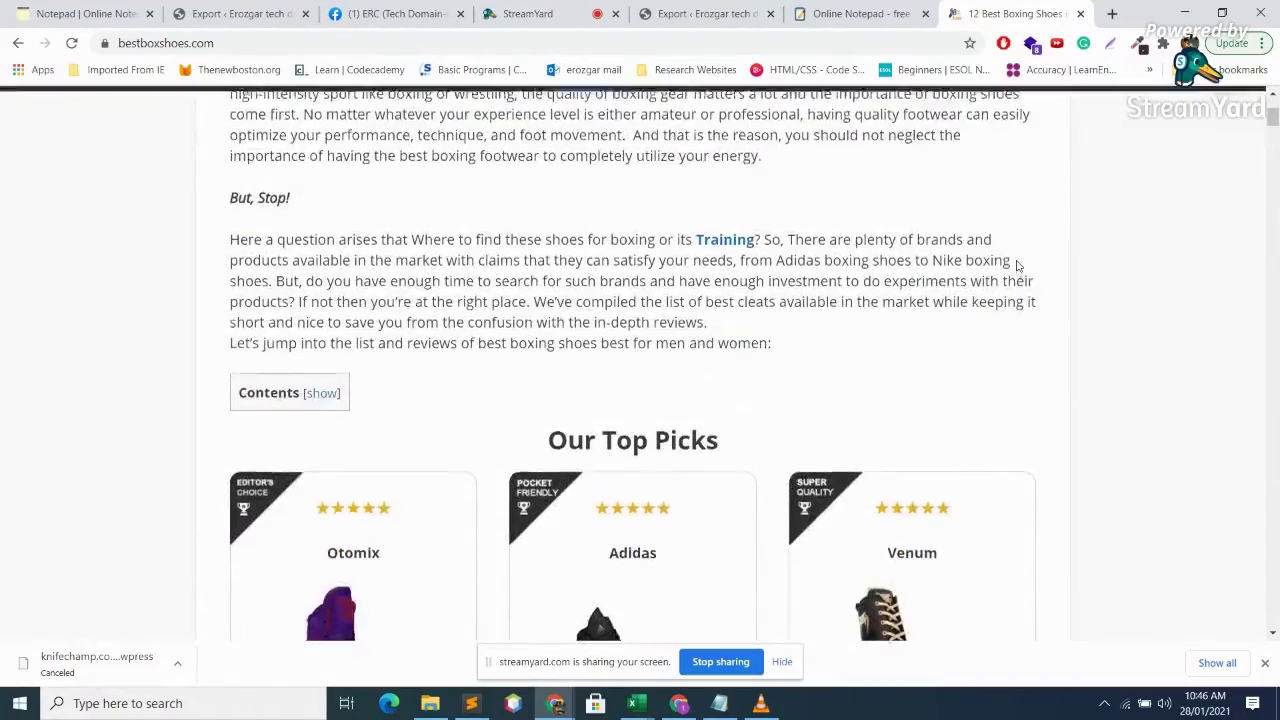
scroll(1014, 260, "up", 3)
scroll(1012, 260, "down", 3)
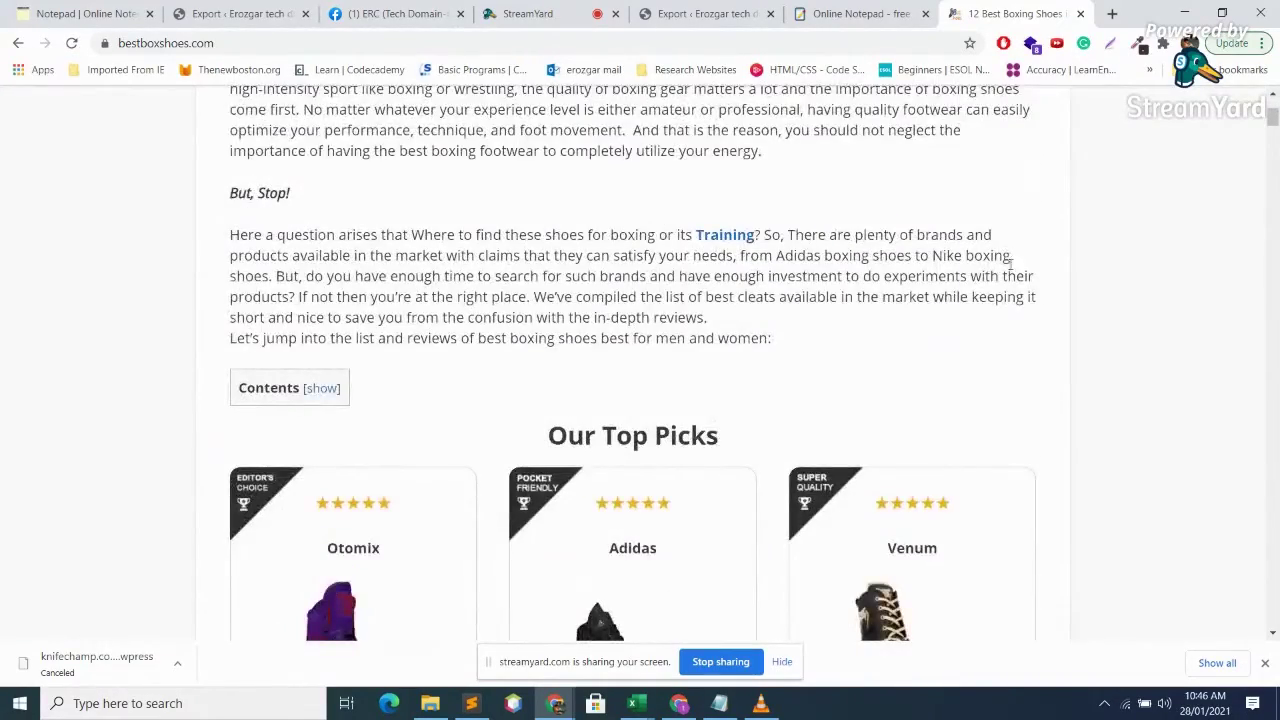
scroll(1010, 262, "down", 5)
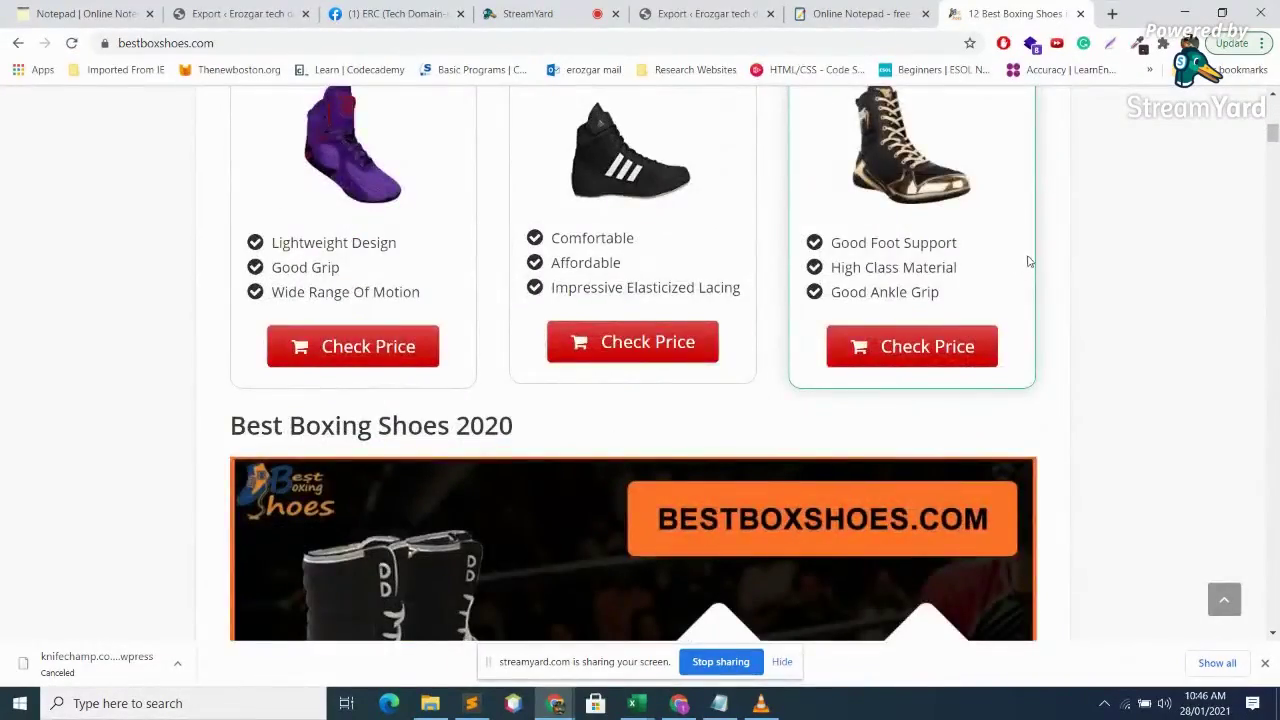
scroll(1032, 260, "up", 3)
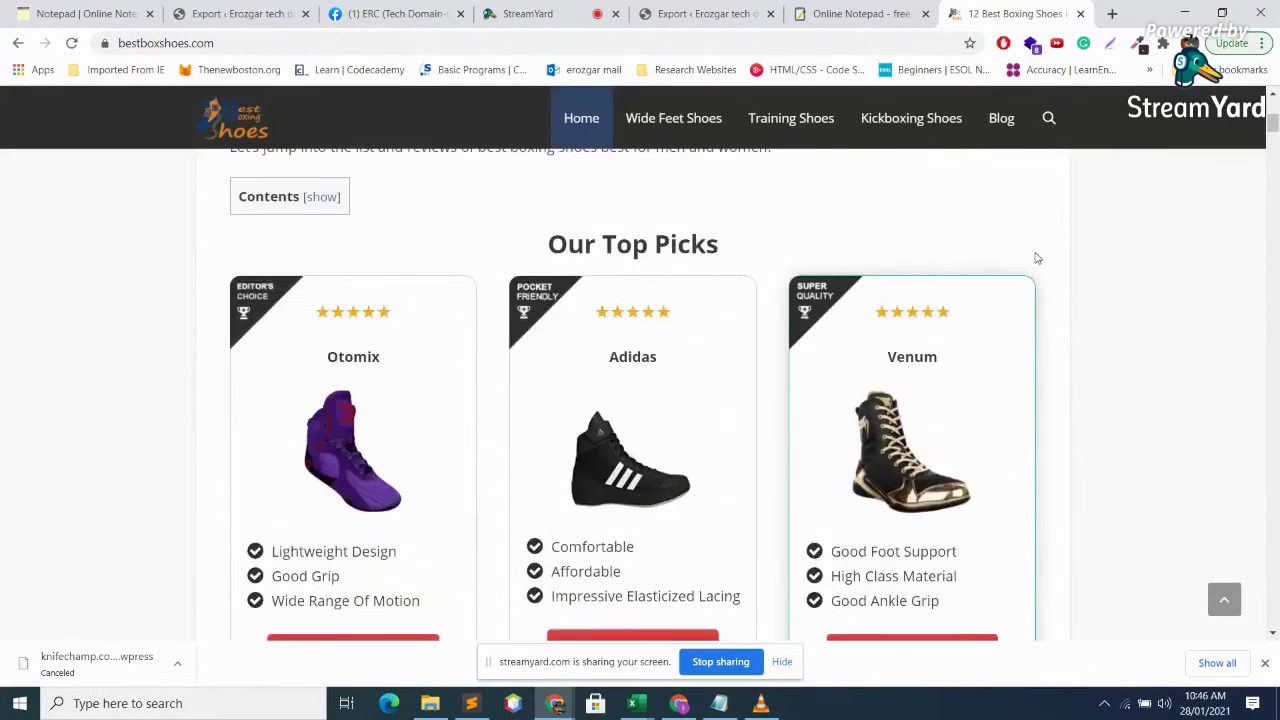
scroll(1030, 230, "down", 4)
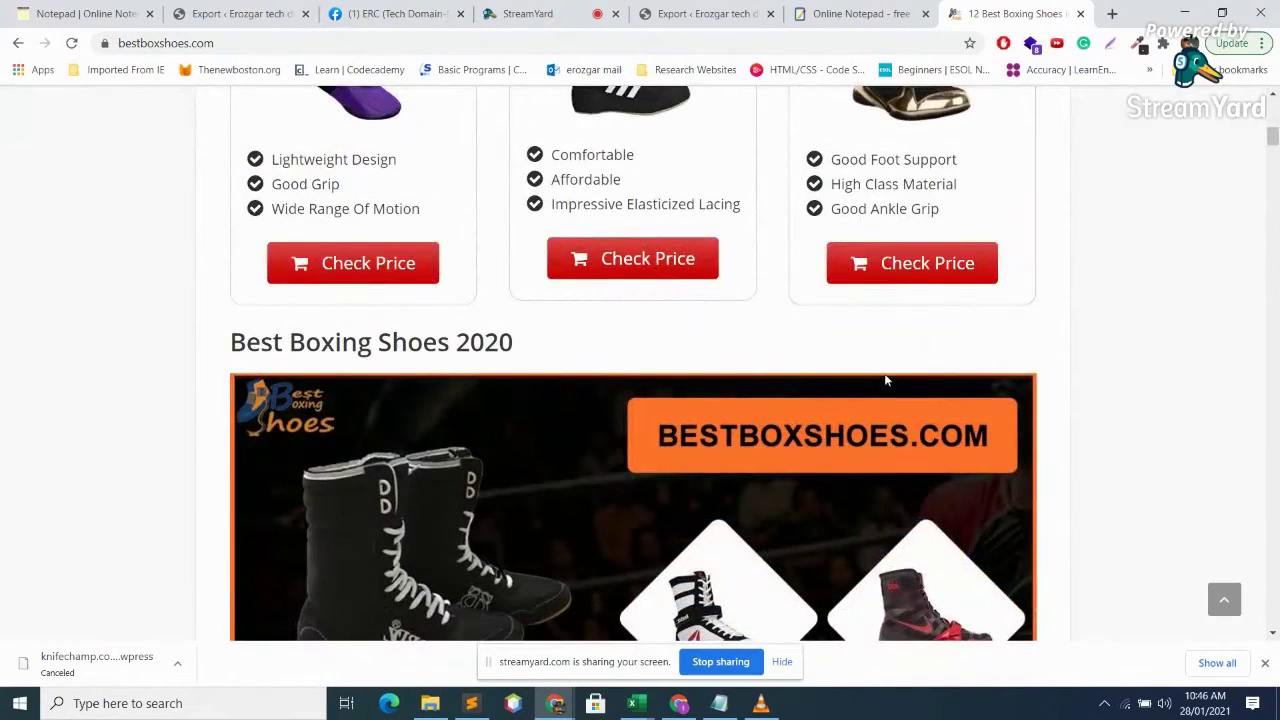
scroll(885, 380, "down", 2)
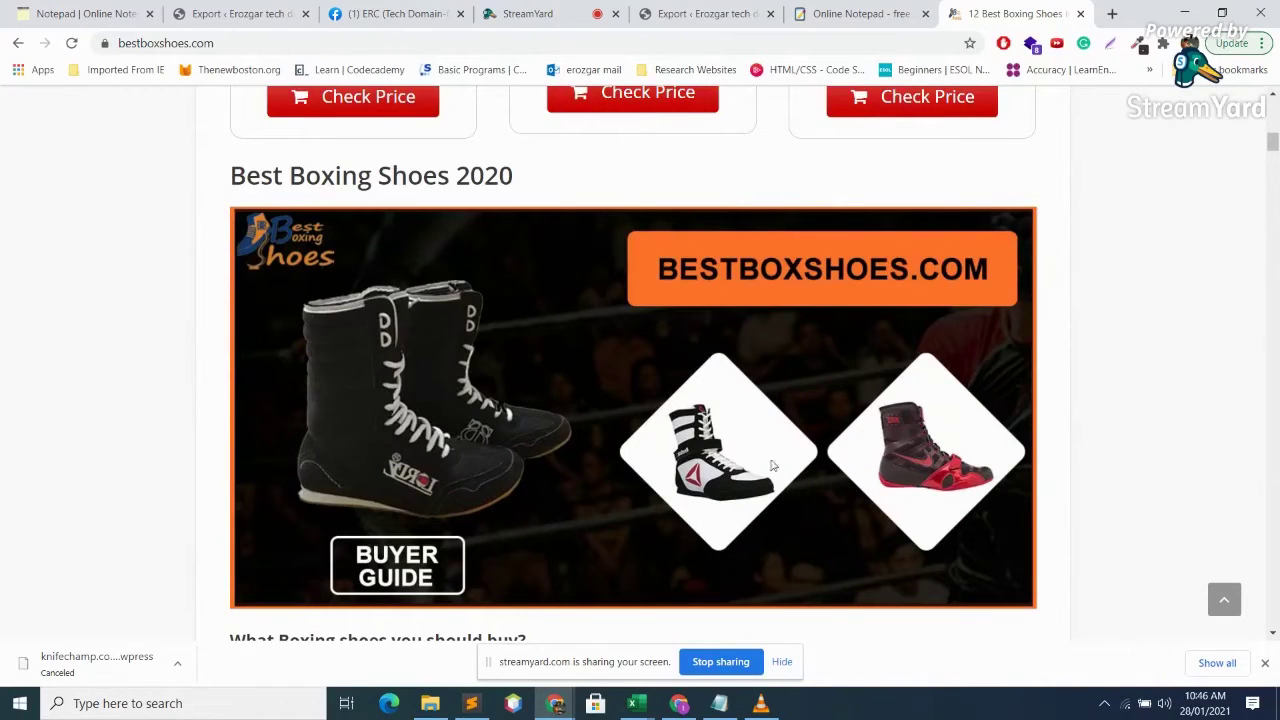
right_click(592, 342)
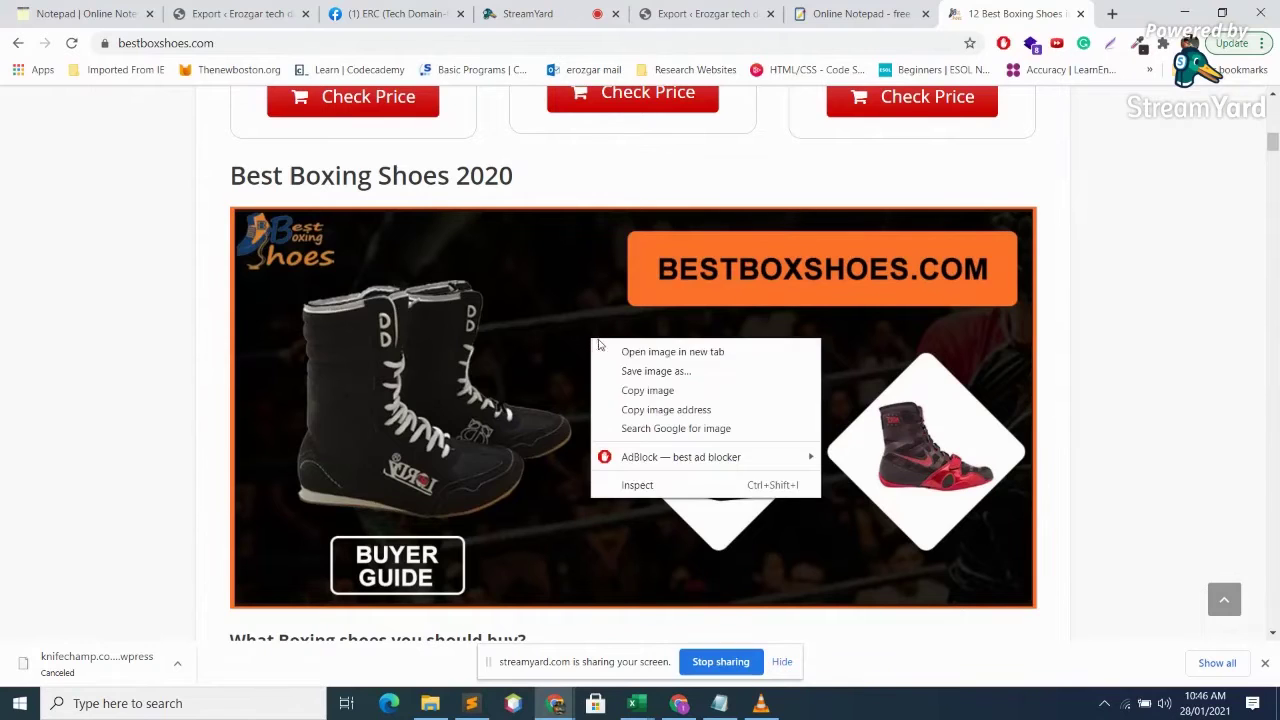
left_click(670, 489)
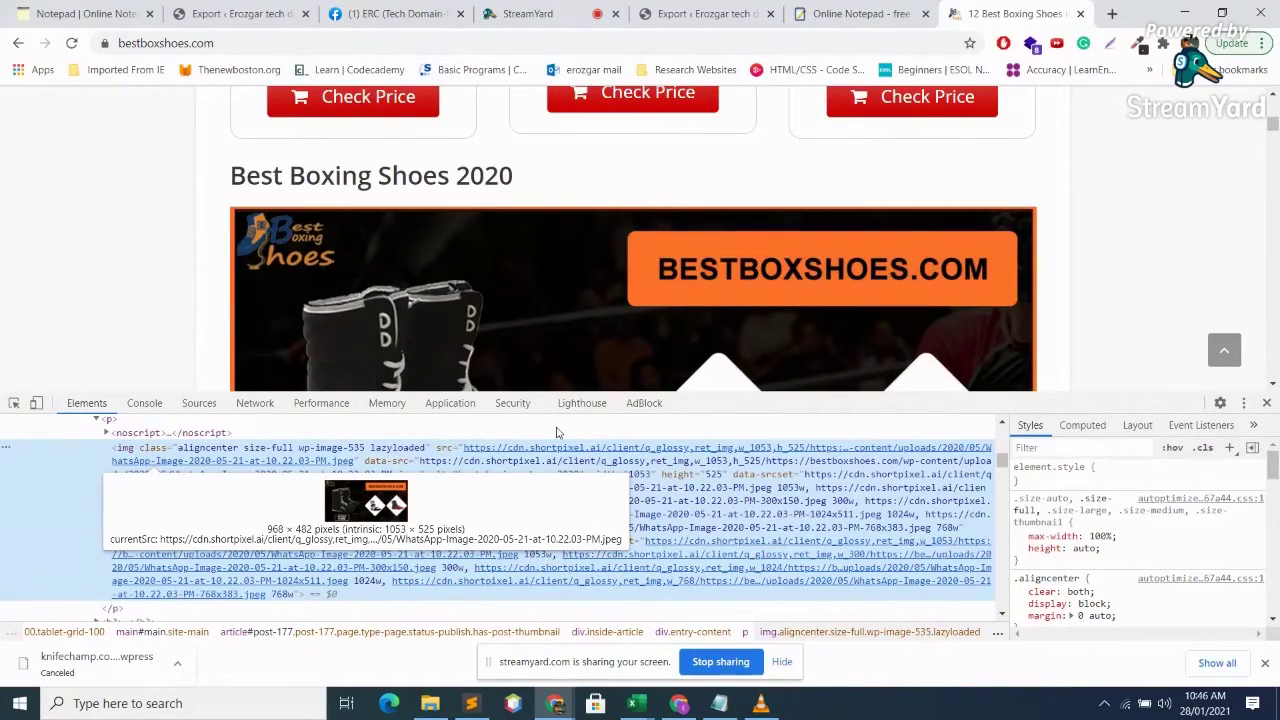
- Save the banner image to the Desktop under its suggested JPEG name and check its file size in the file properties
key("ctrl+s")
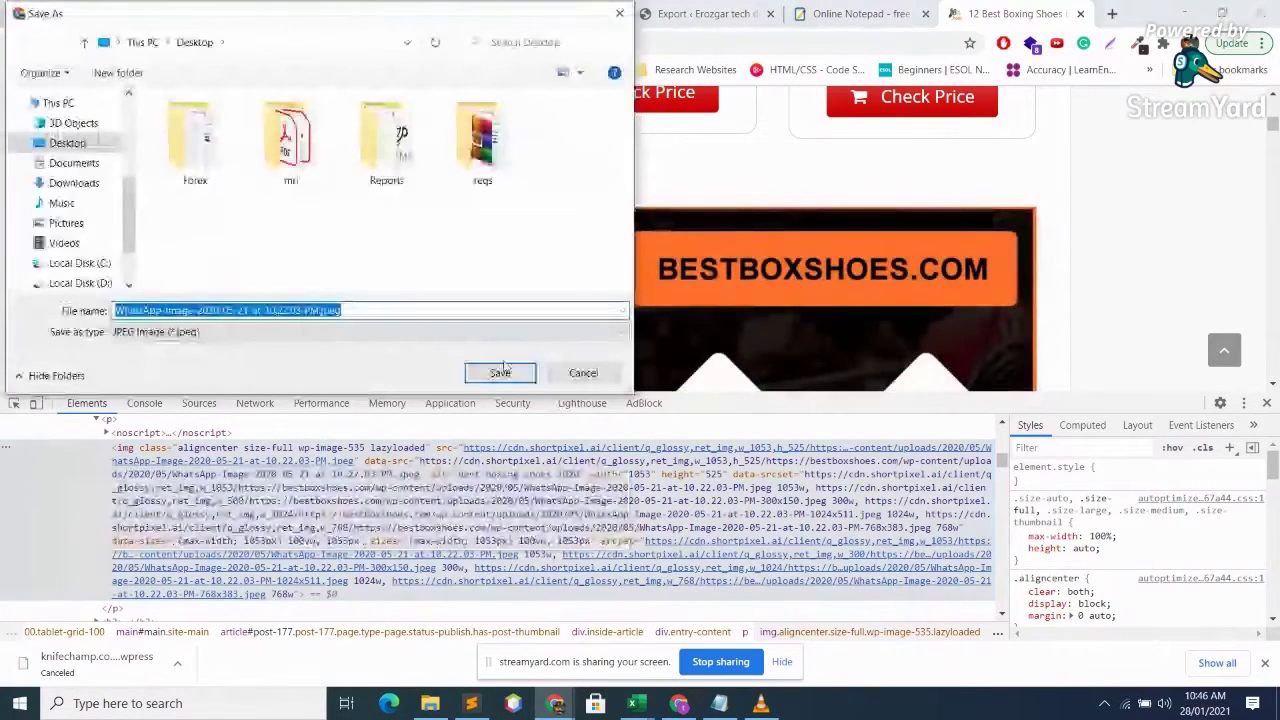
left_click(500, 372)
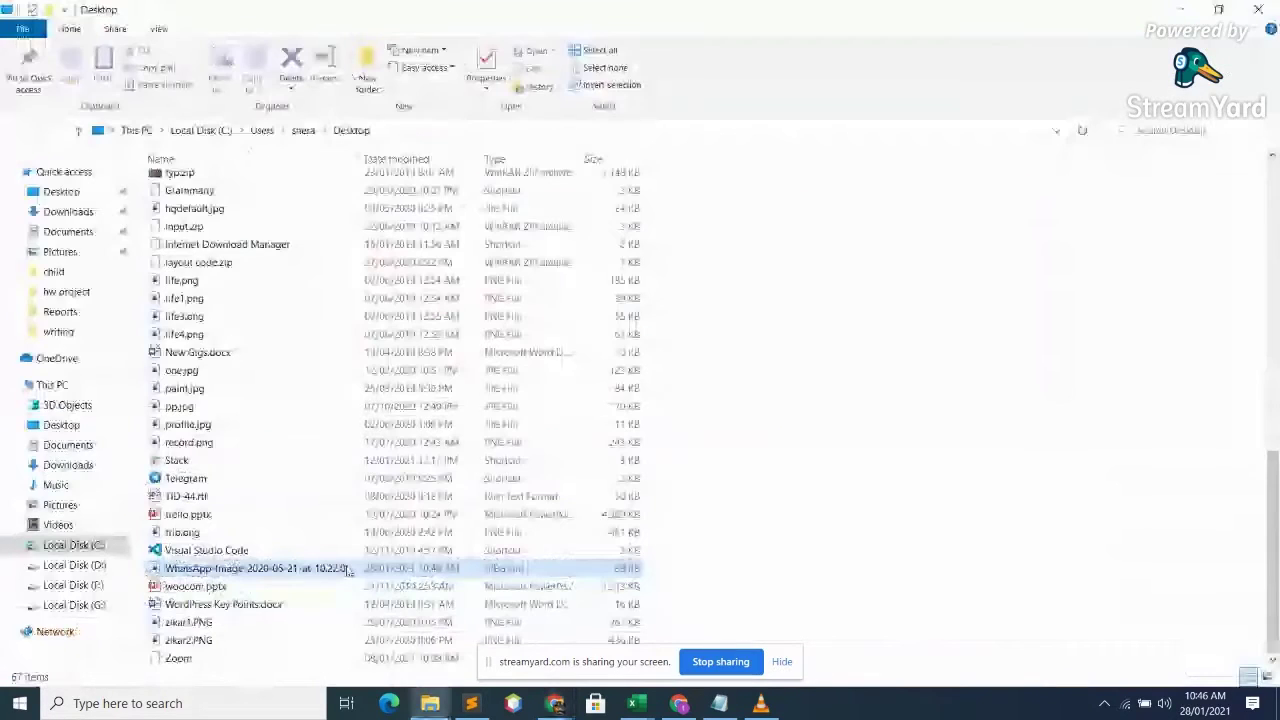
right_click(375, 572)
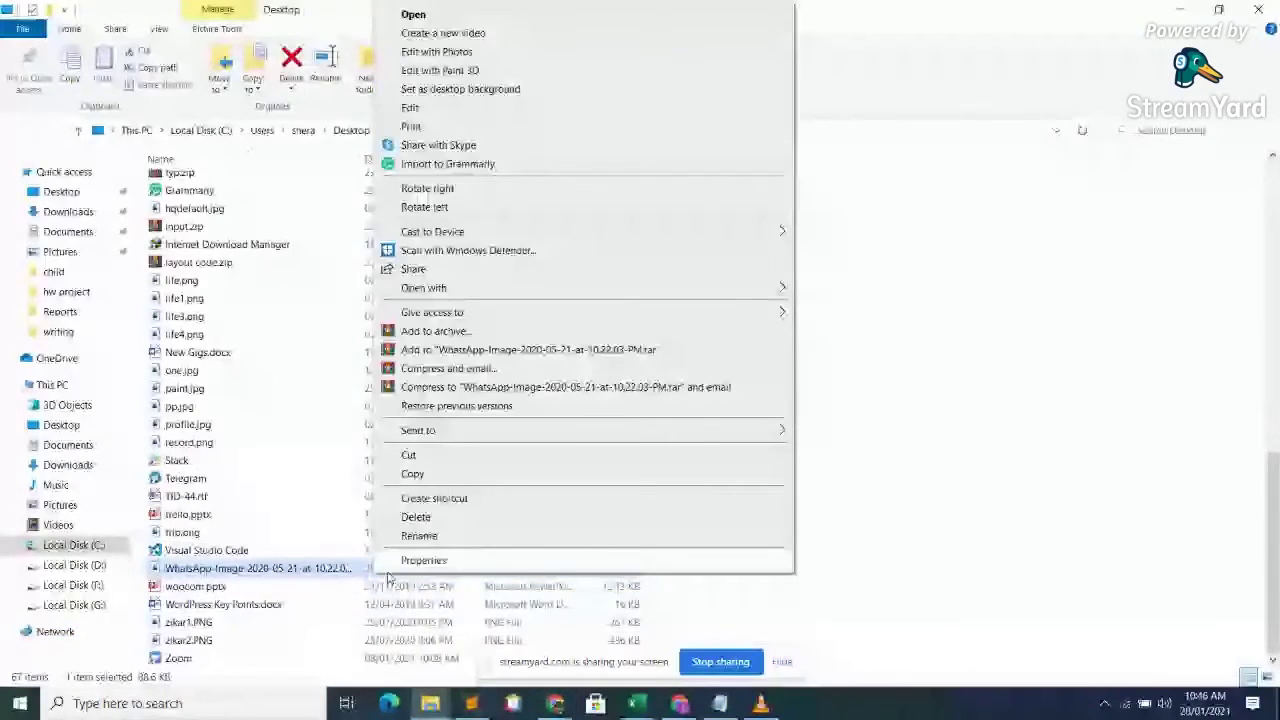
left_click(423, 560)
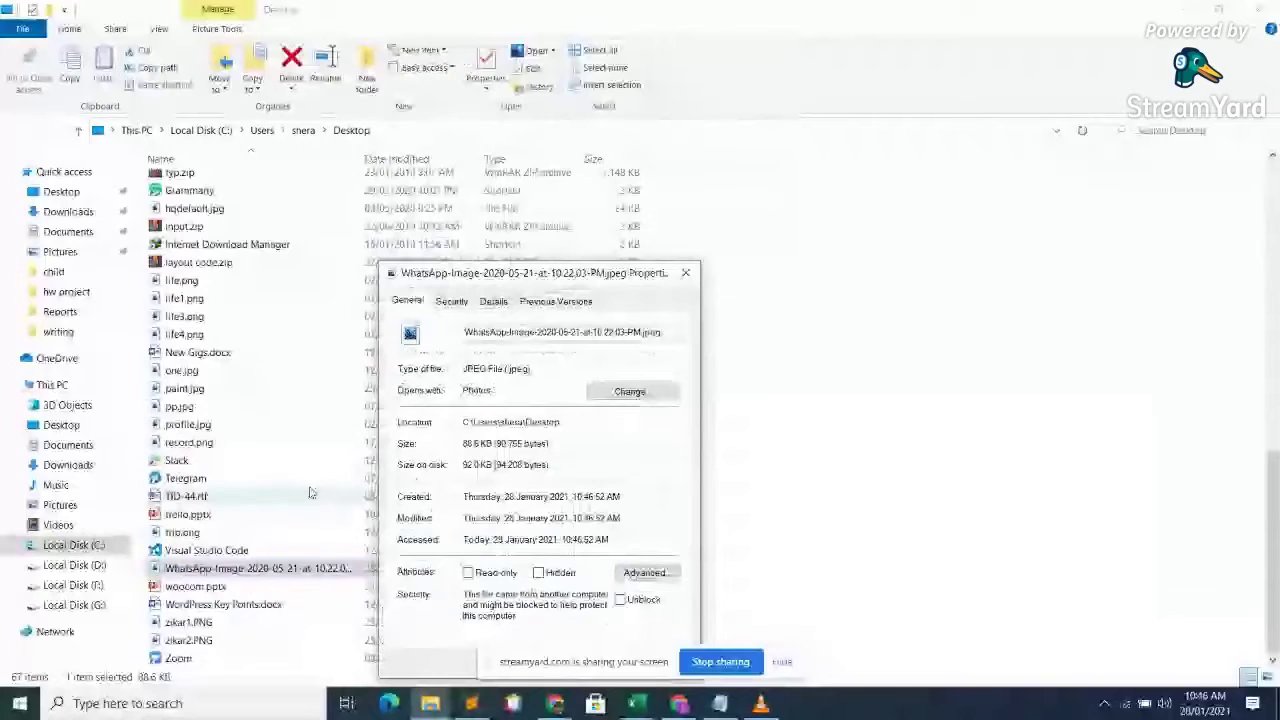
double_click(477, 443)
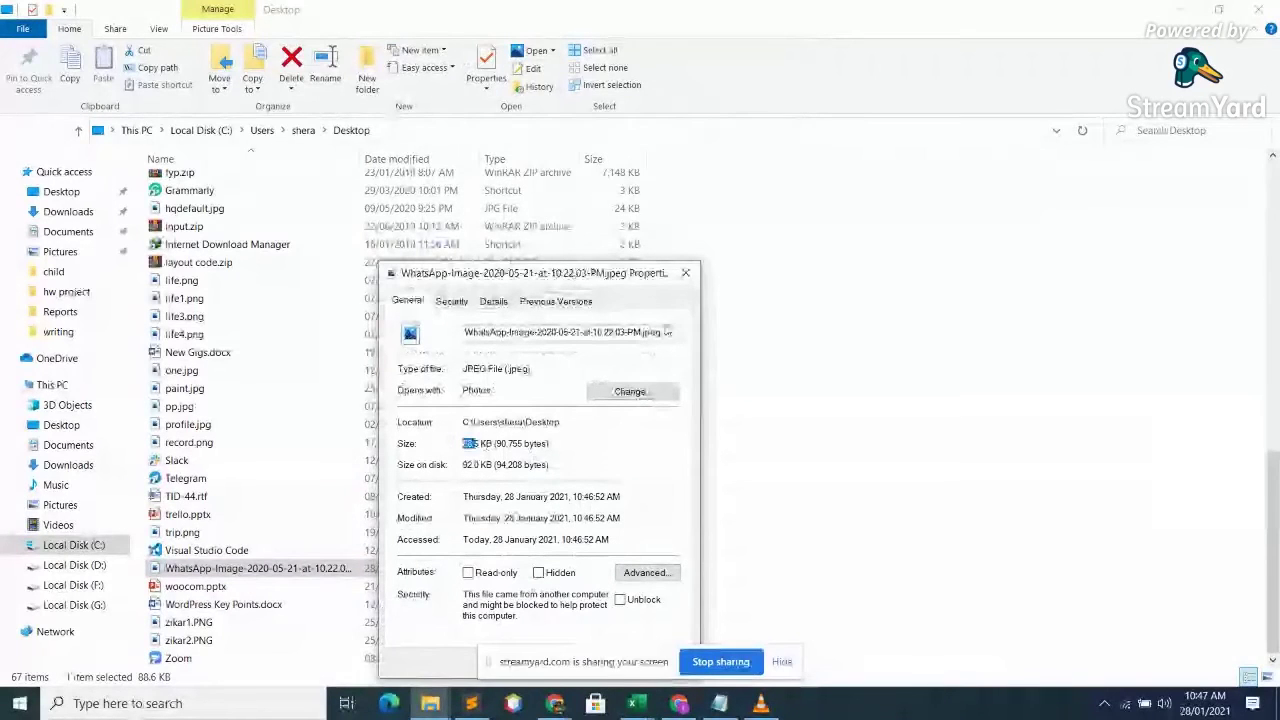
left_click(687, 278)
left_click(1218, 8)
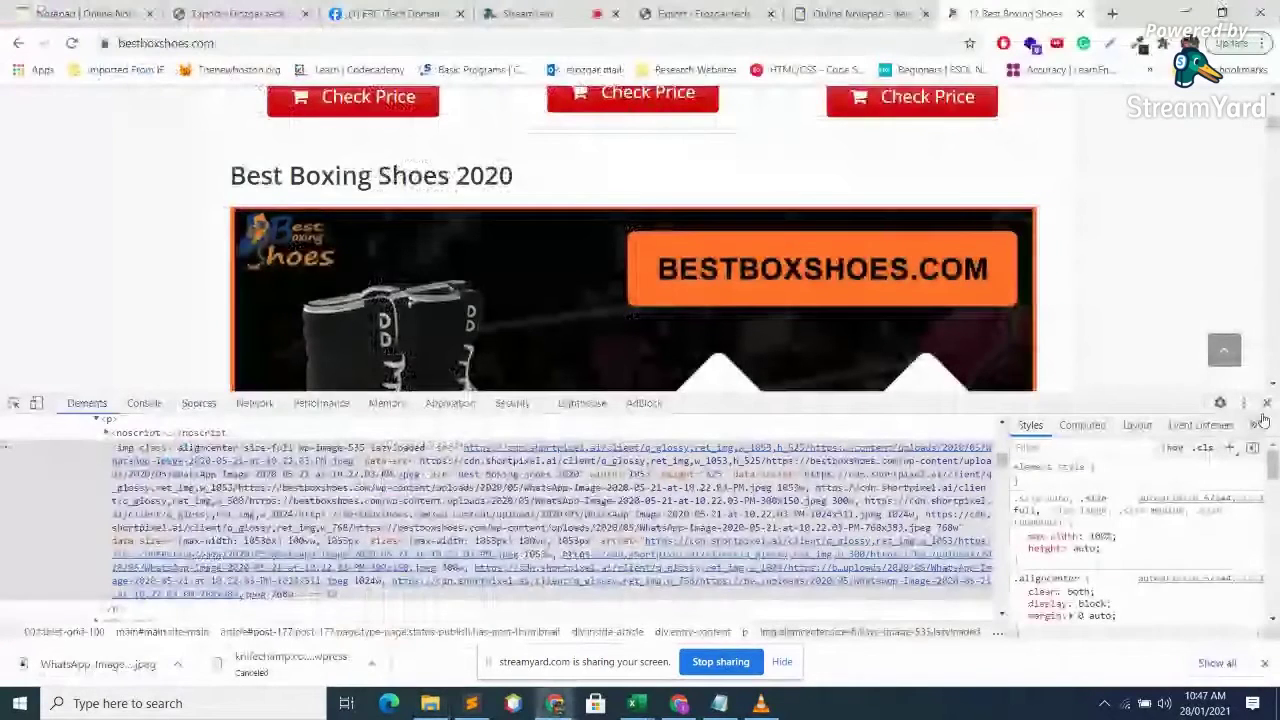
- Close the developer tools, and look over the boxing shoes home page and the StreamYard comments
left_click(1265, 404)
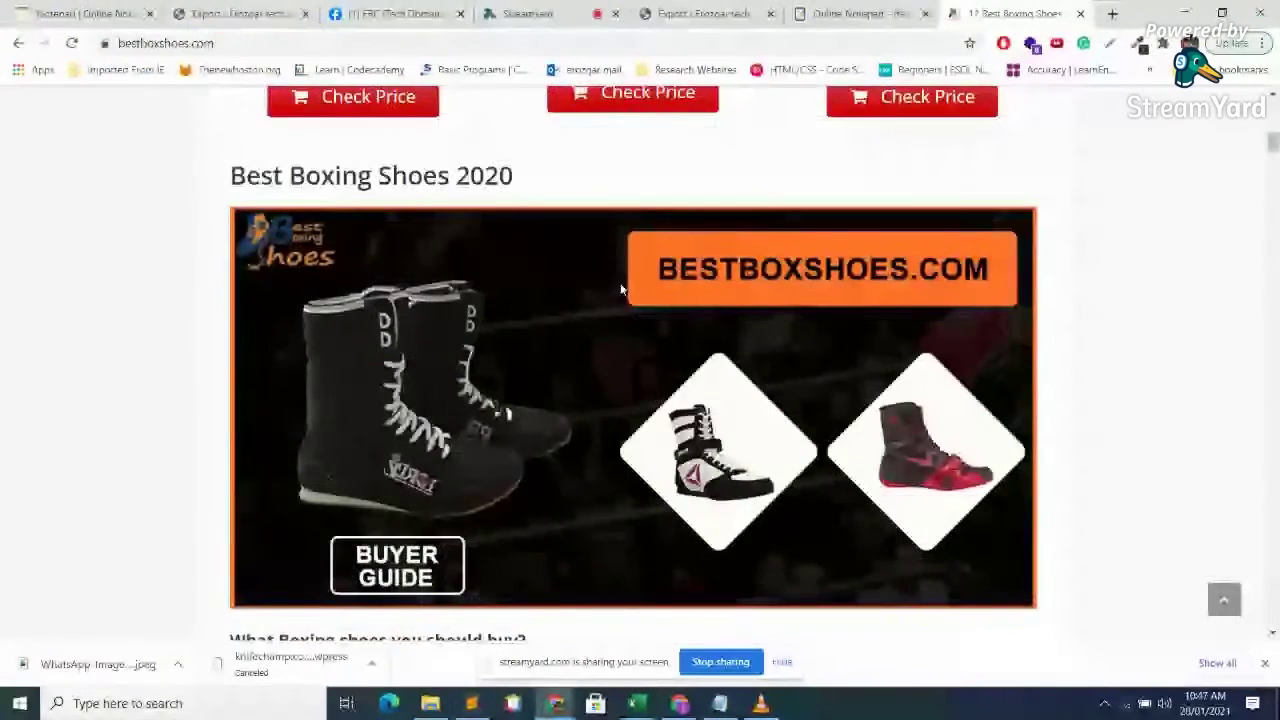
scroll(660, 300, "down", 1)
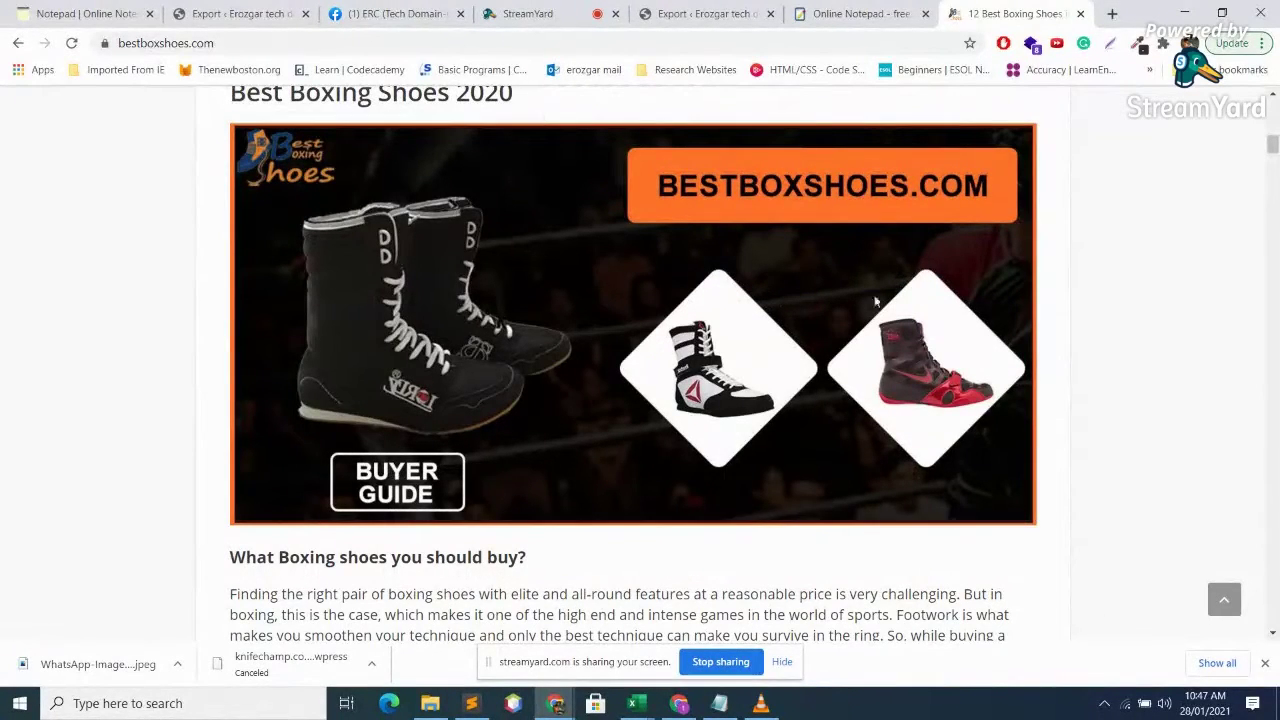
scroll(732, 364, "up", 3)
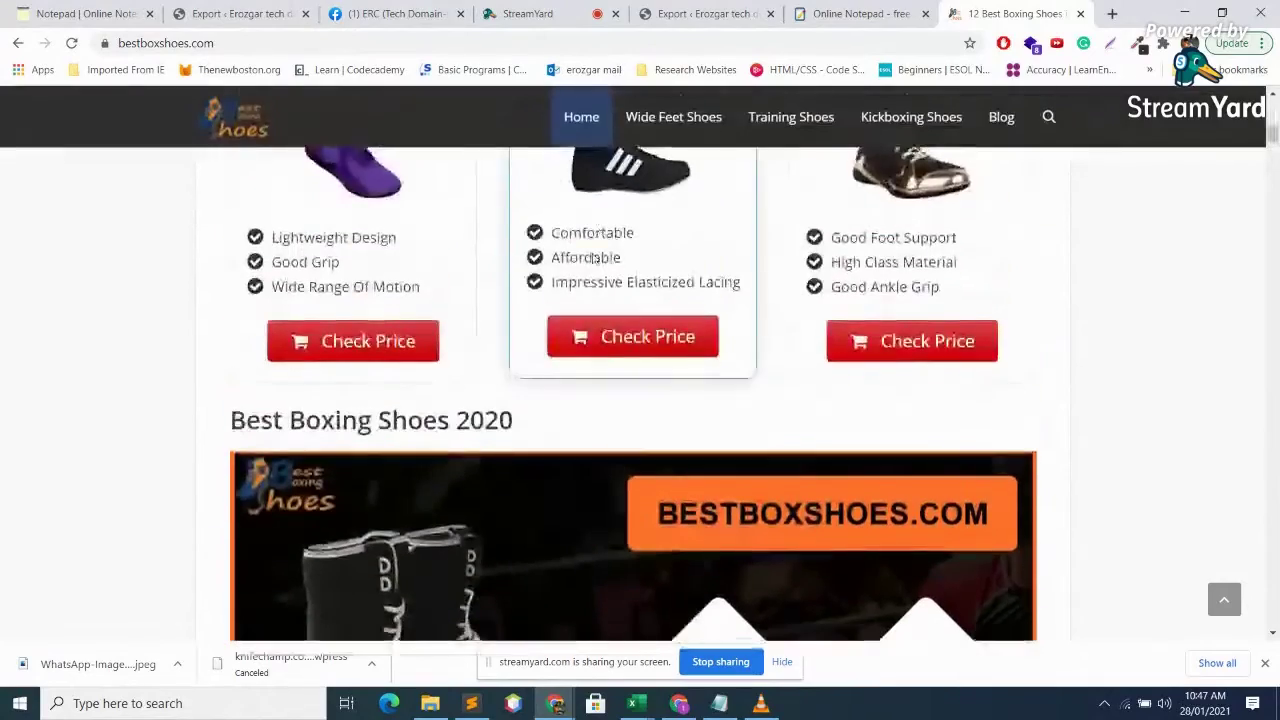
scroll(700, 330, "down", 7)
scroll(689, 317, "down", 6)
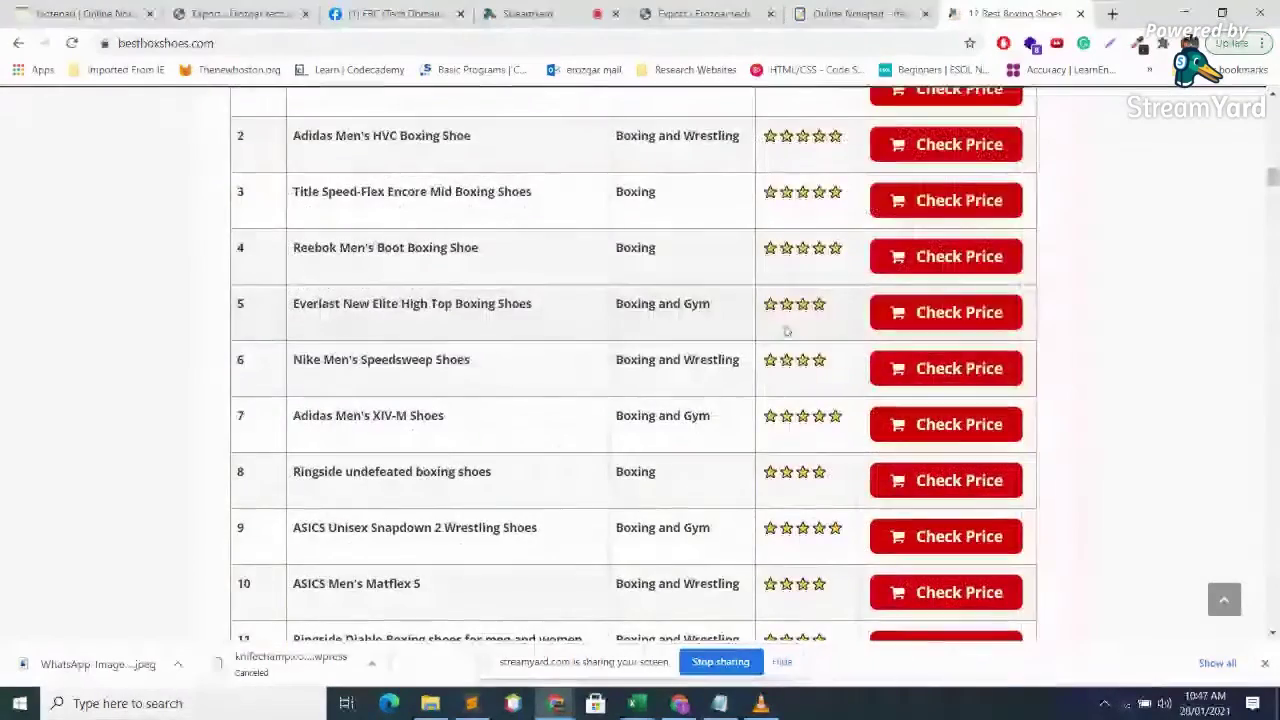
scroll(785, 330, "down", 10)
left_click(527, 13)
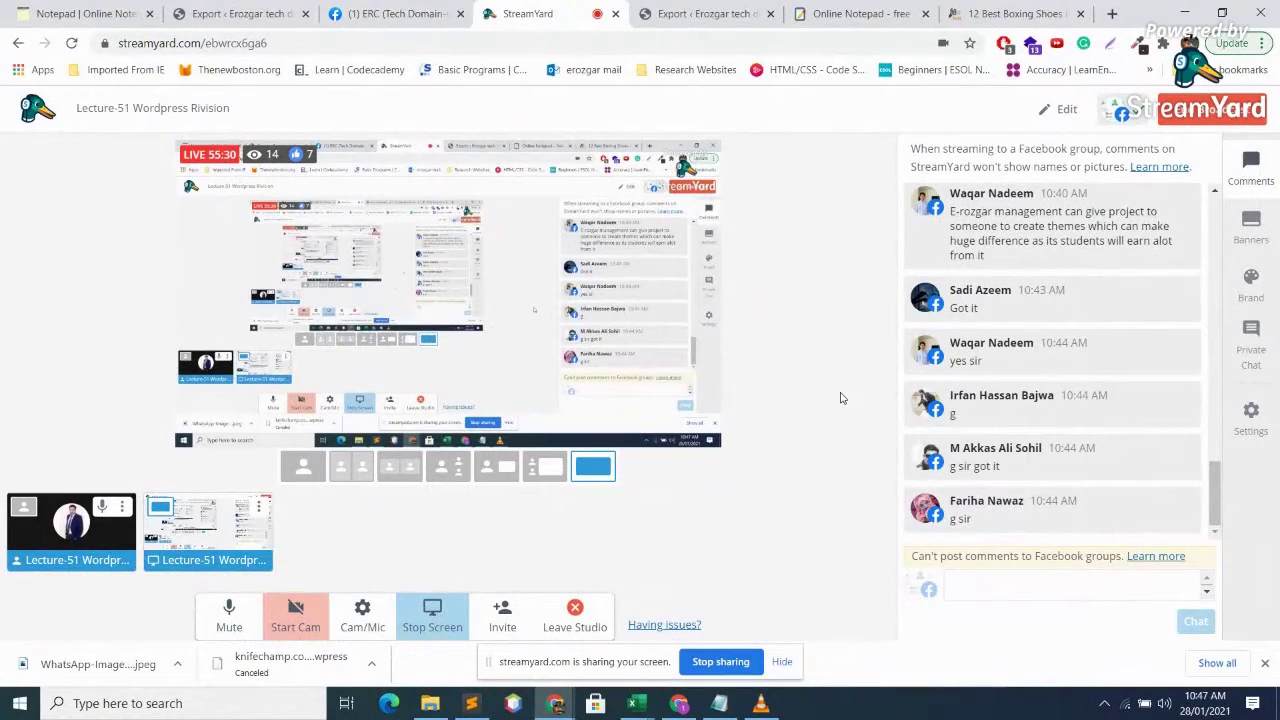
- Search Google for "gt metrix" in a new browser tab and open the GTmetrix website
left_click(1110, 13)
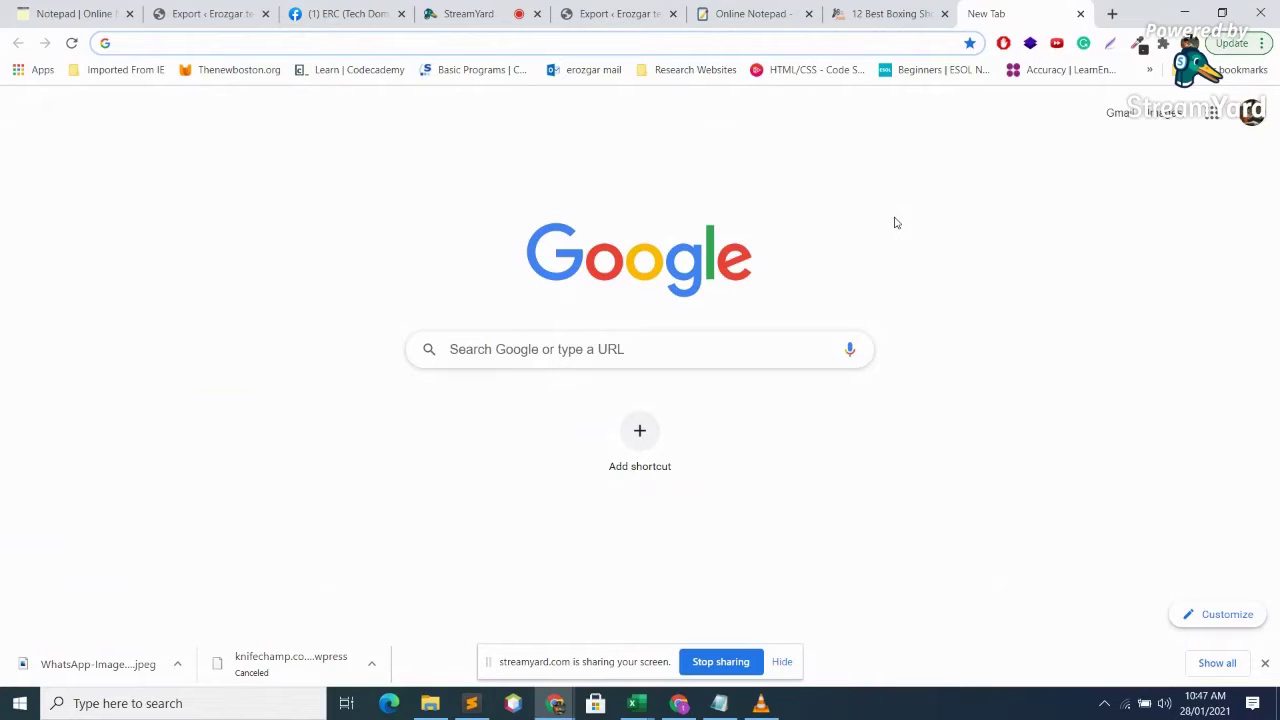
type("gt")
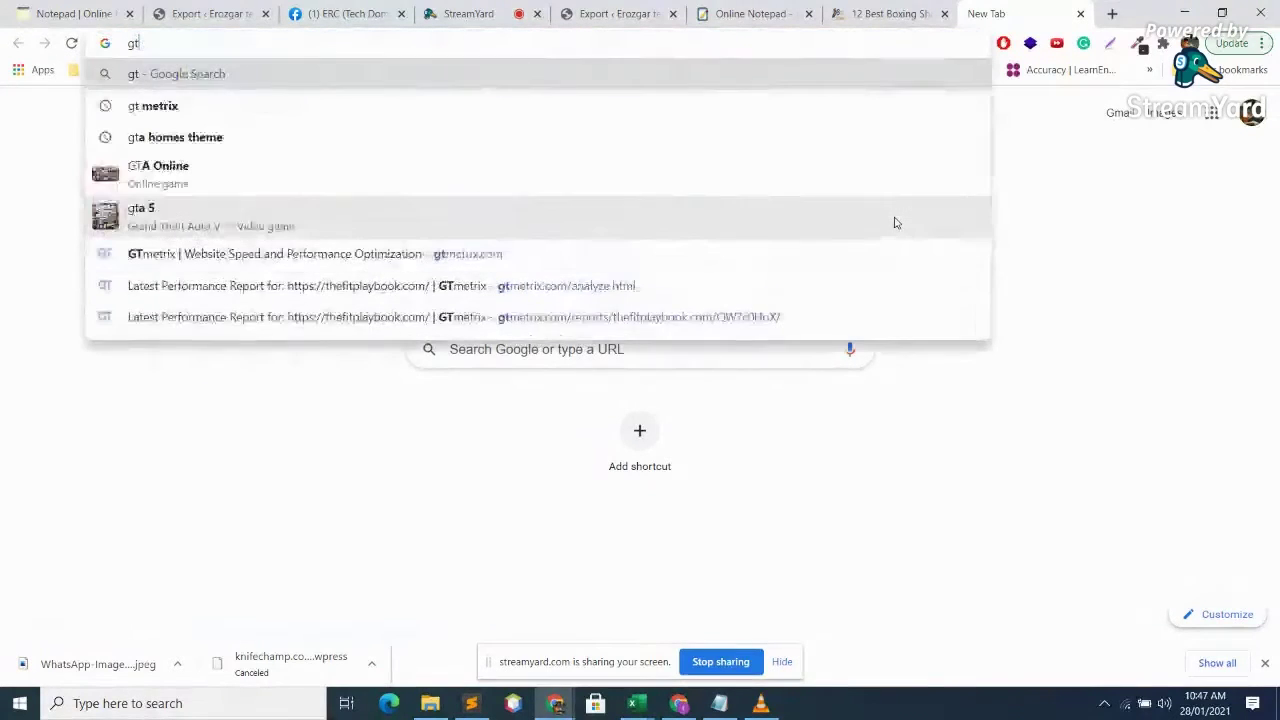
key("Down")
key("Return")
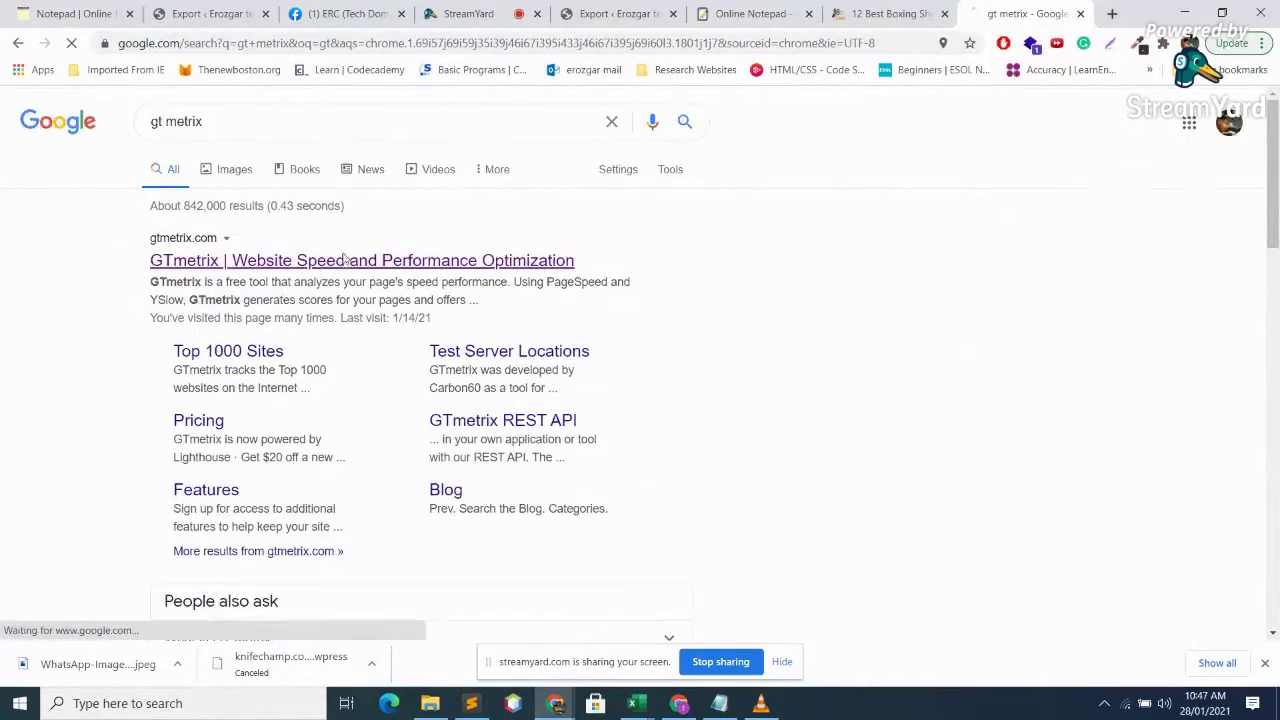
left_click(344, 262)
- Search for "google page speed" in another new tab and open PageSpeed Insights
left_click(1112, 14)
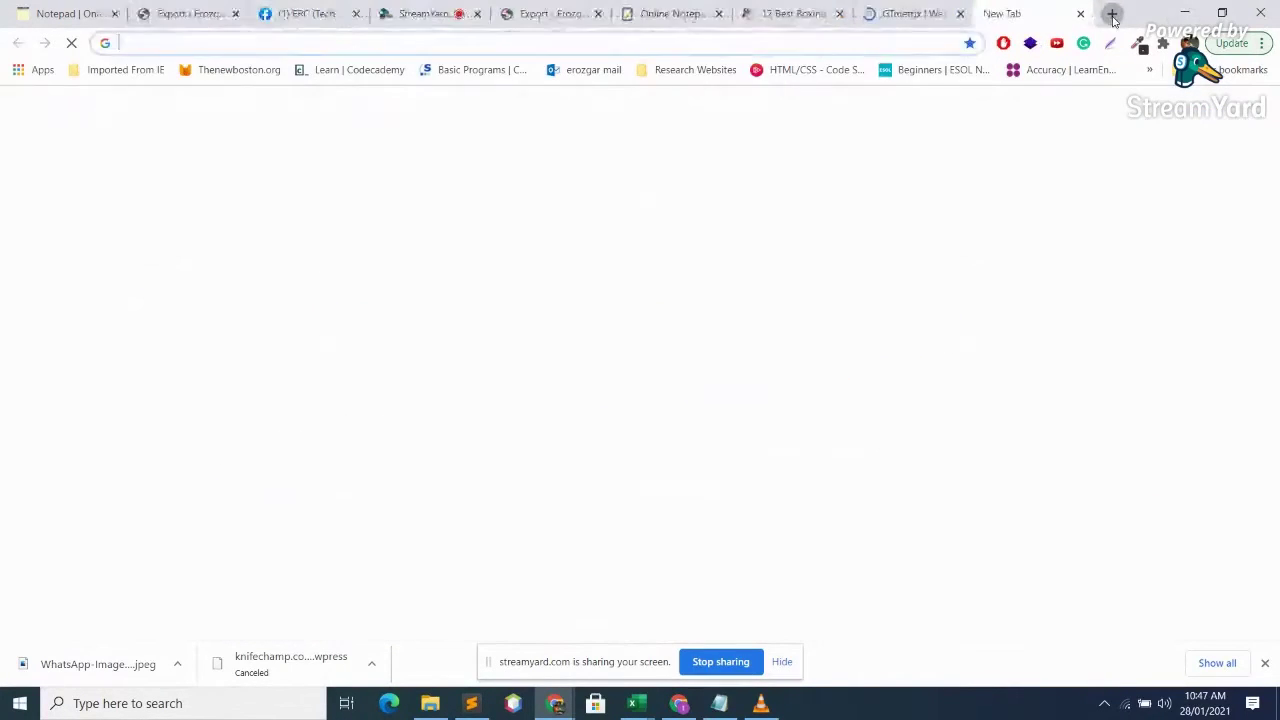
type("google ")
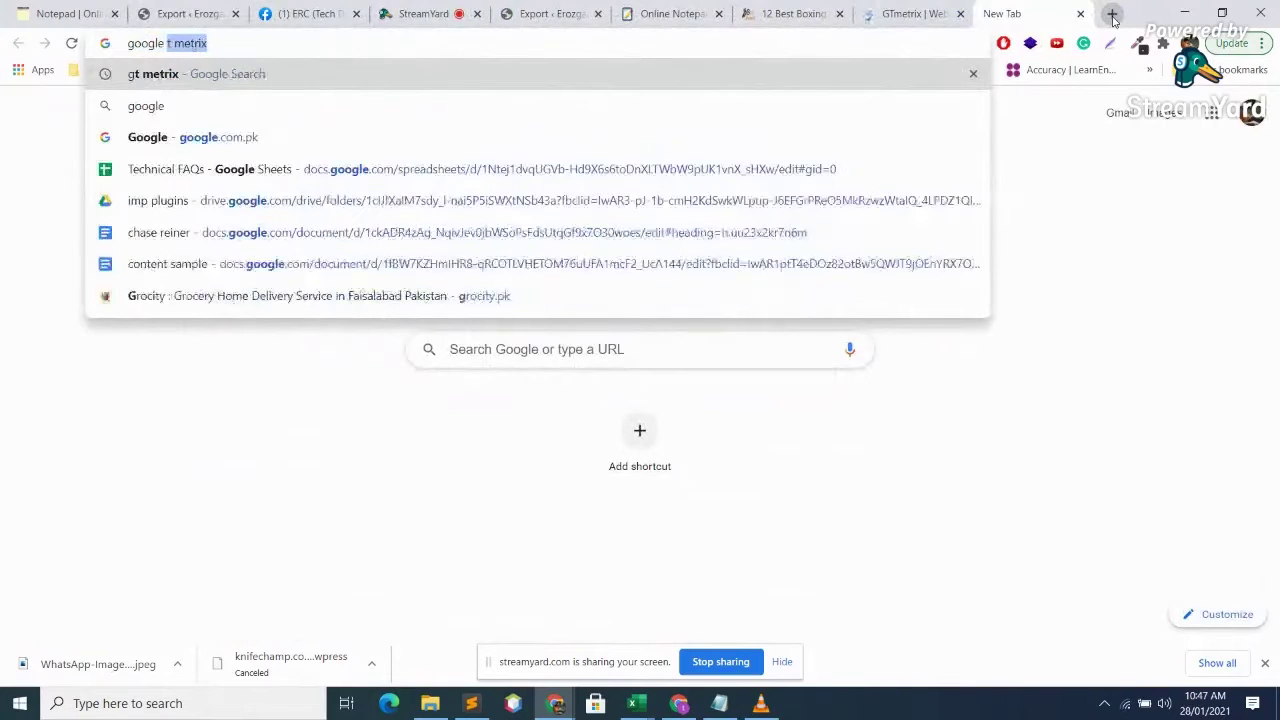
type("page speed")
key("Return")
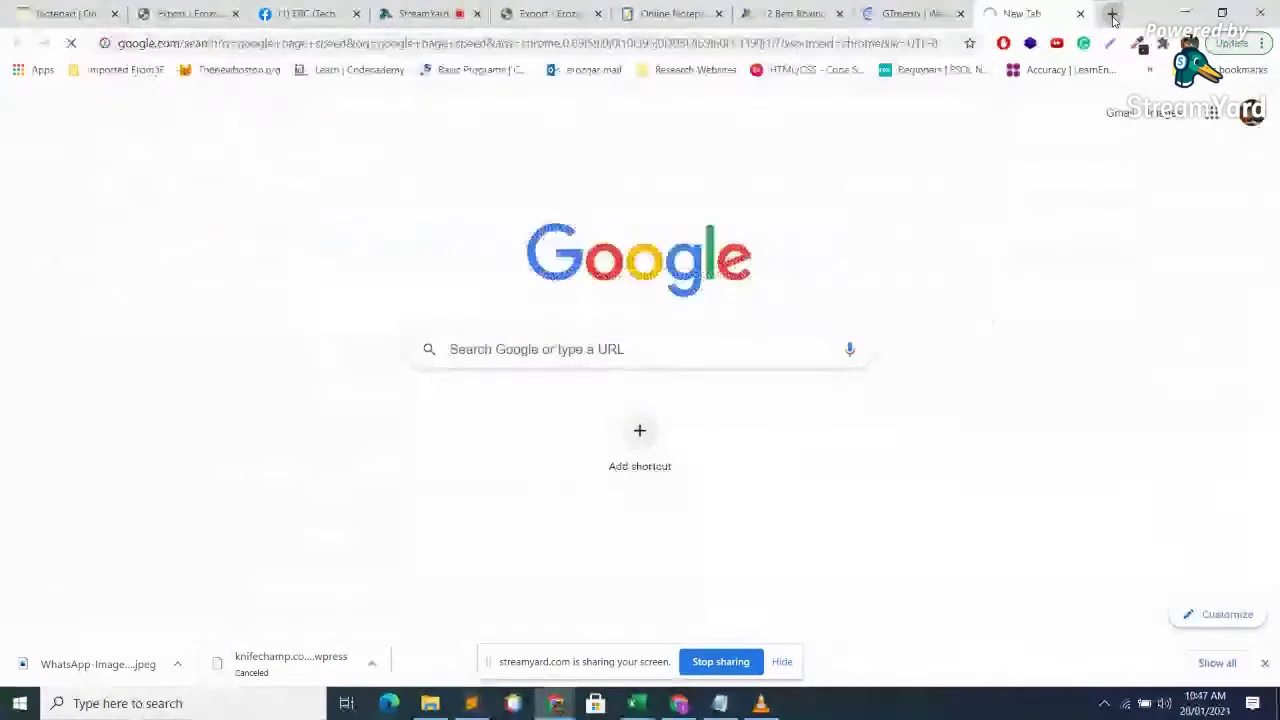
left_click(306, 261)
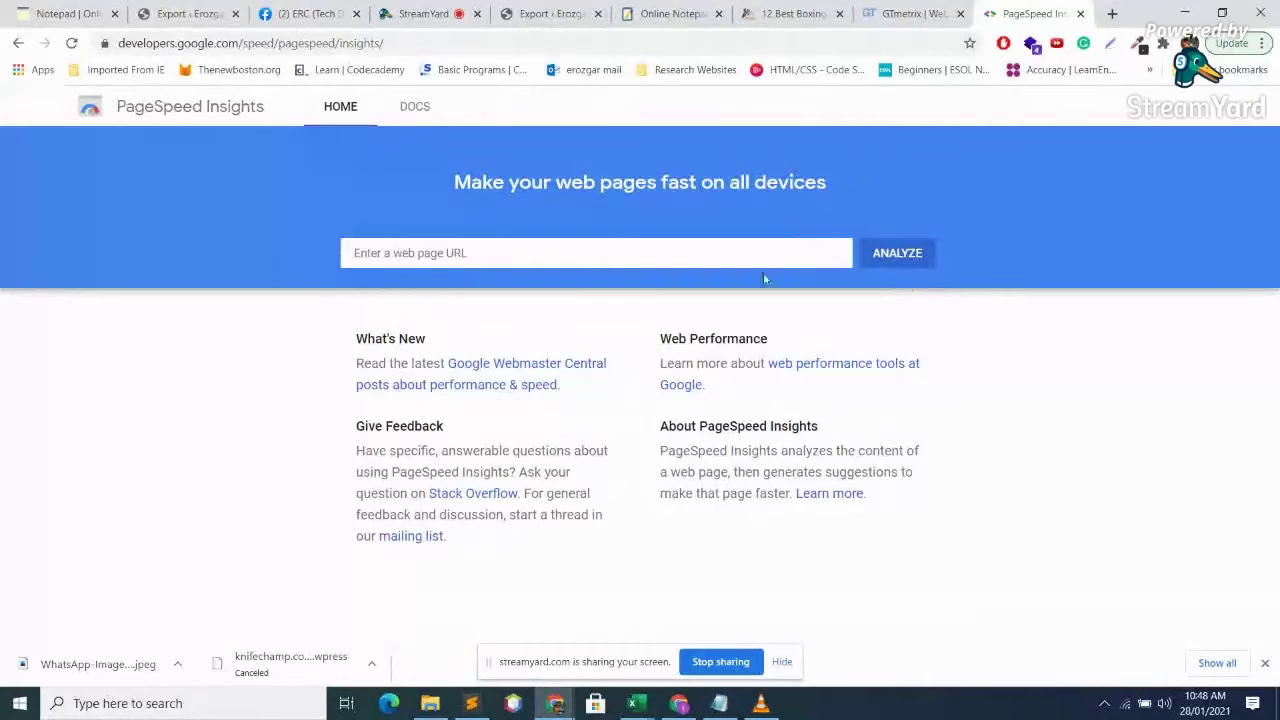
left_click(468, 254)
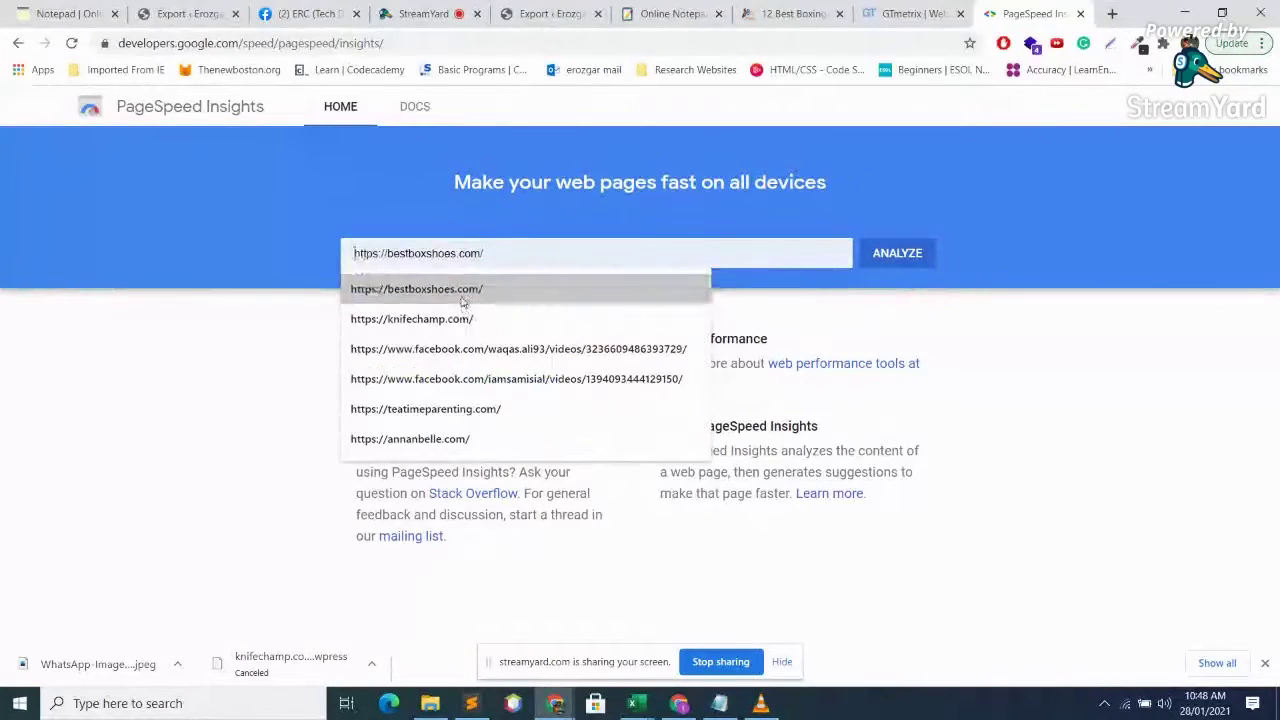
left_click(463, 290)
left_click(897, 253)
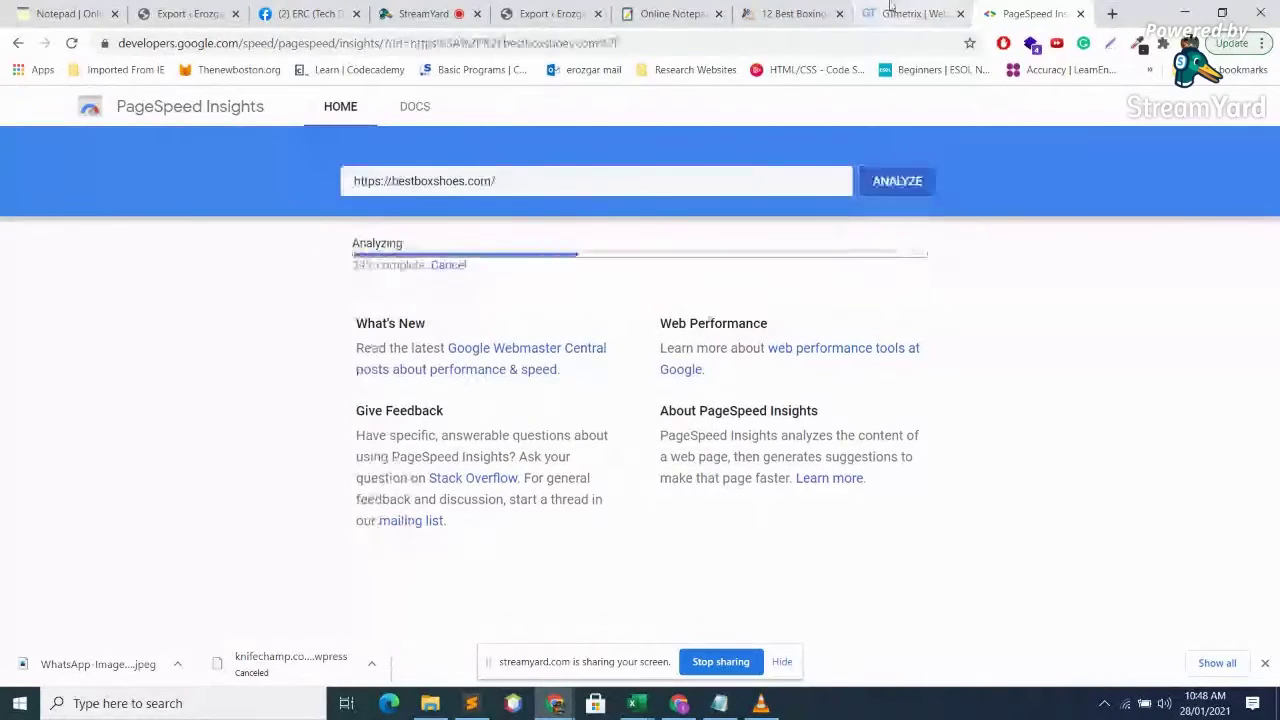
left_click(892, 10)
left_click(565, 538)
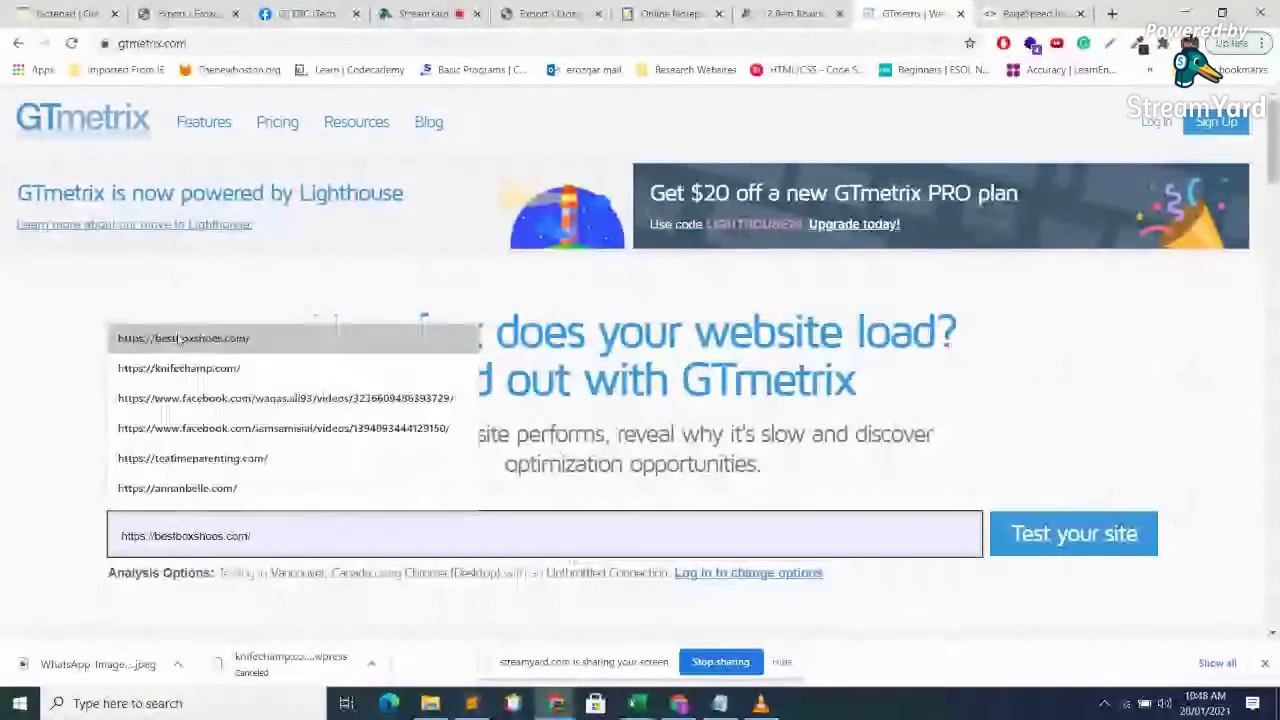
left_click(190, 338)
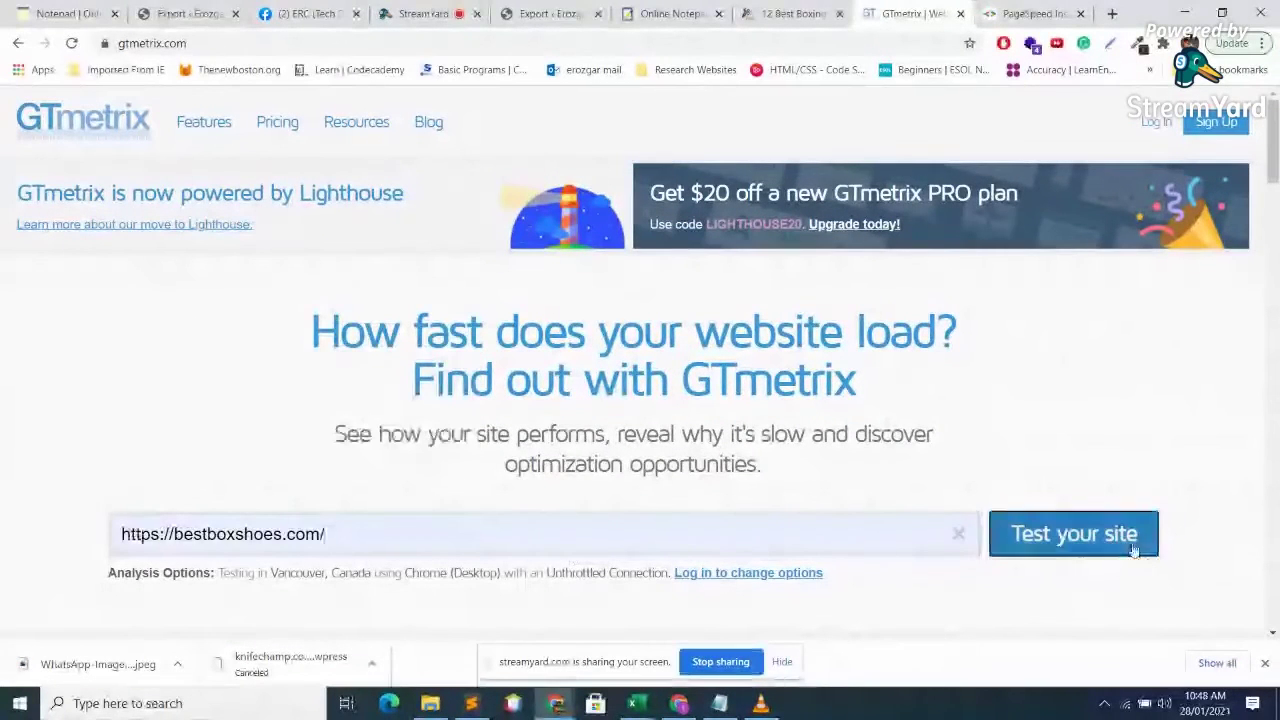
left_click(1135, 551)
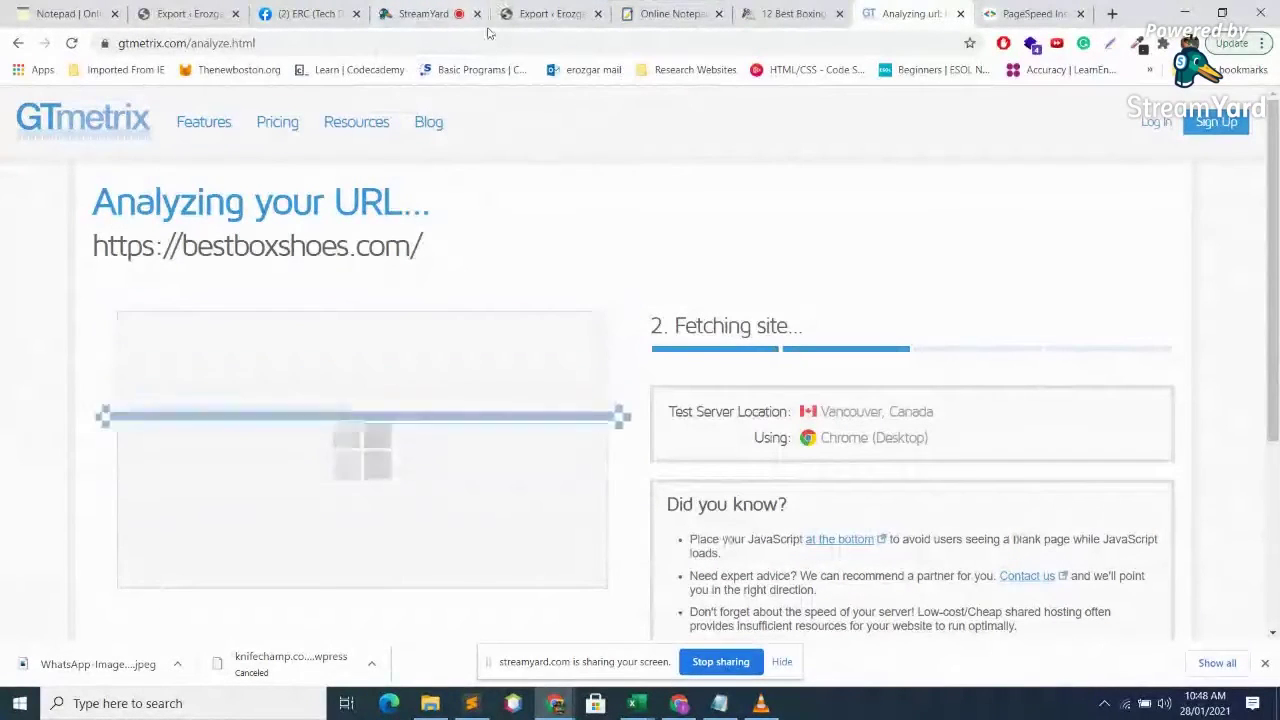
- Check the StreamYard comments, and read the mobile score and Lab Data in the PageSpeed Insights report
left_click(440, 8)
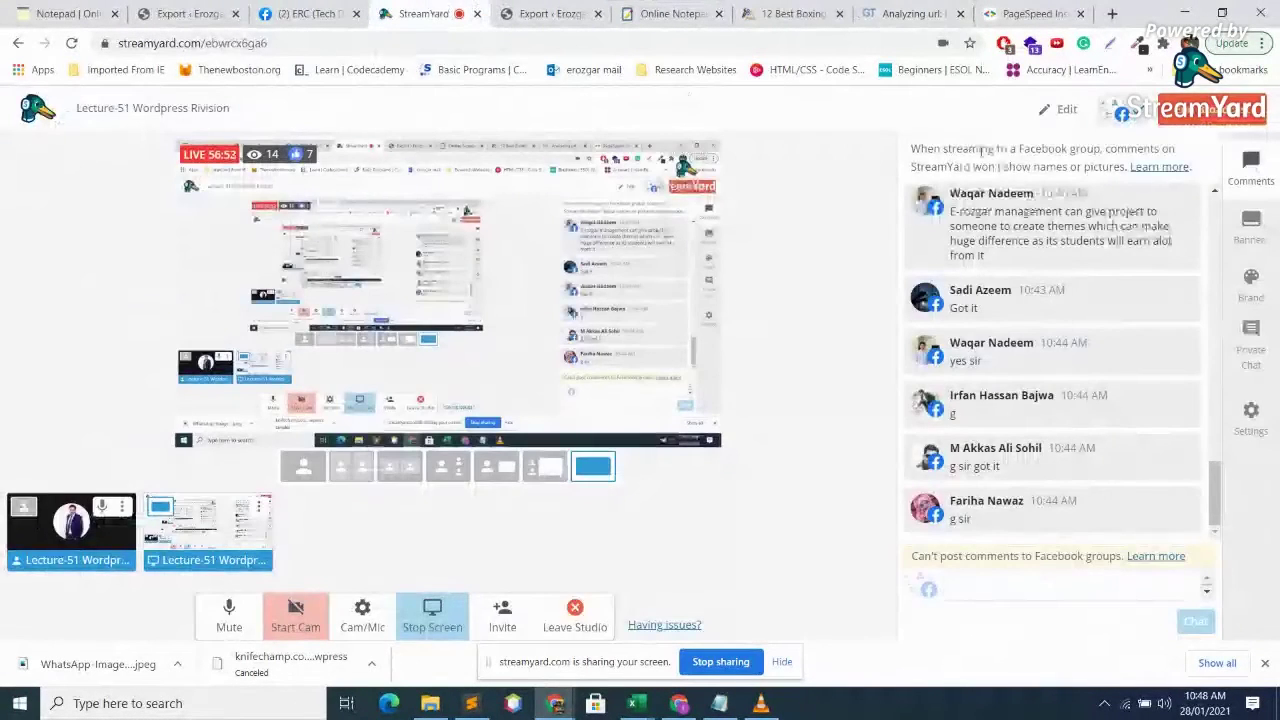
left_click(905, 13)
left_click(1025, 10)
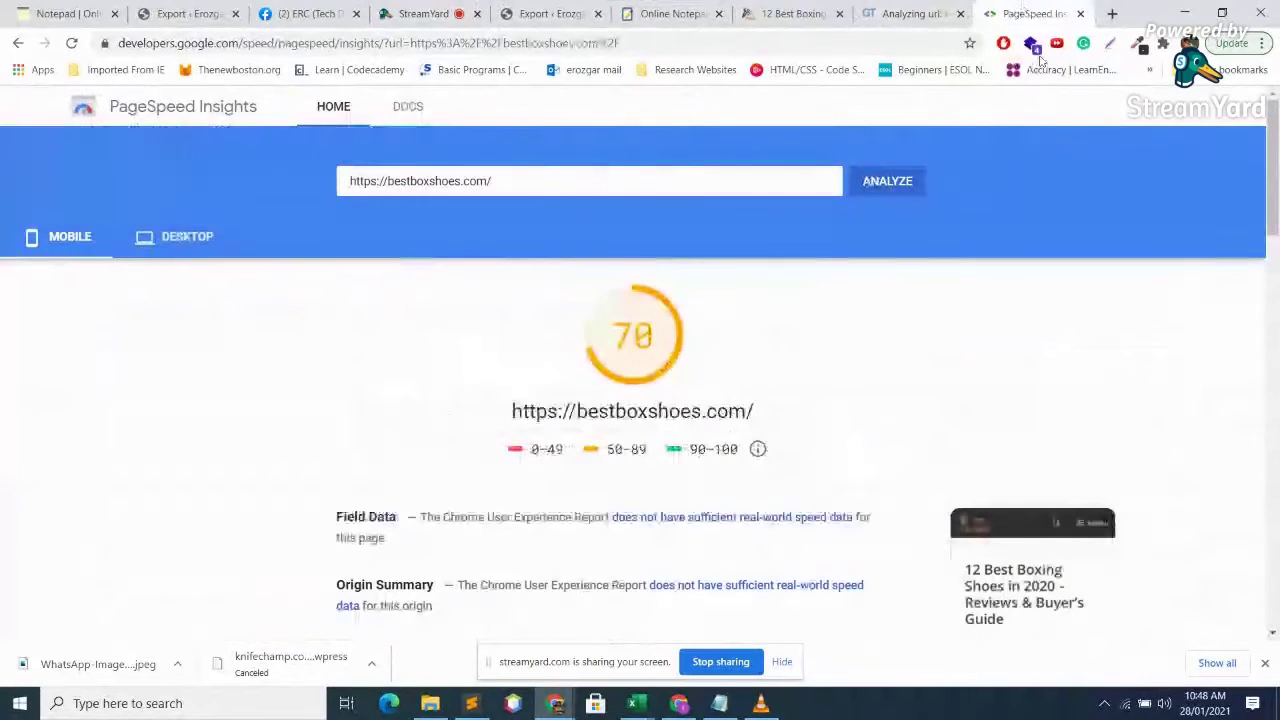
scroll(814, 260, "down", 1)
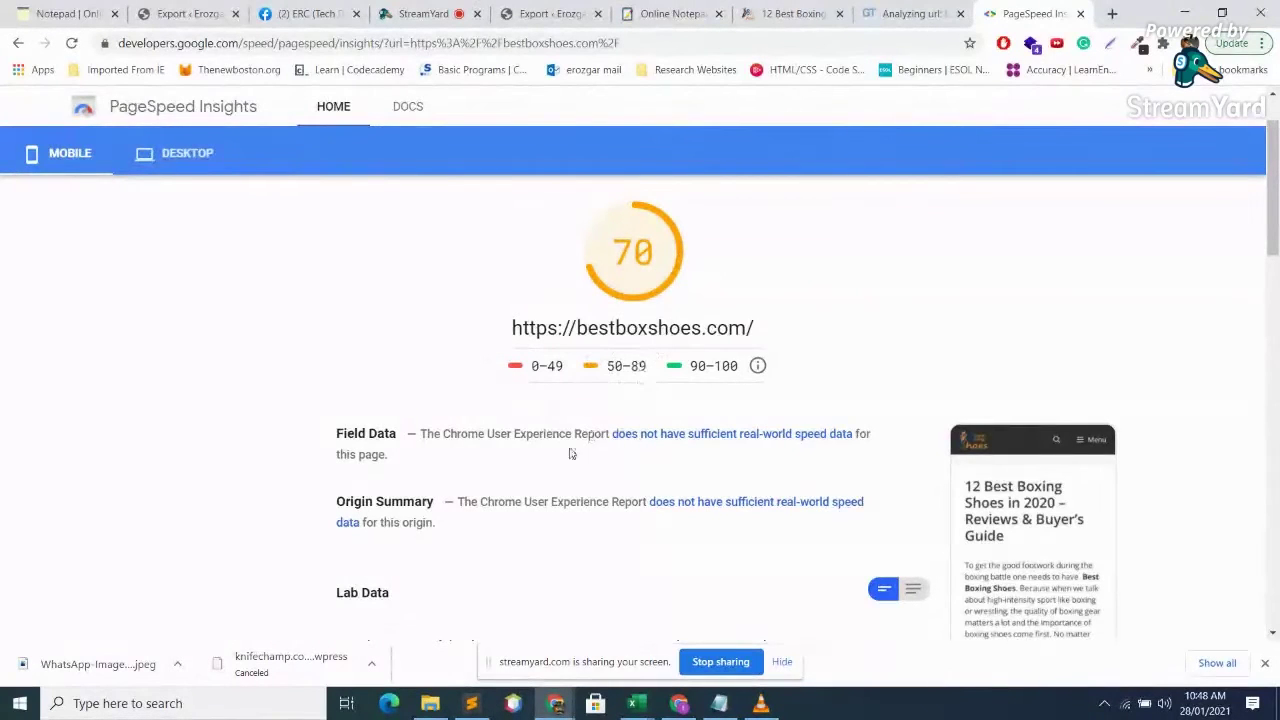
scroll(520, 330, "down", 2)
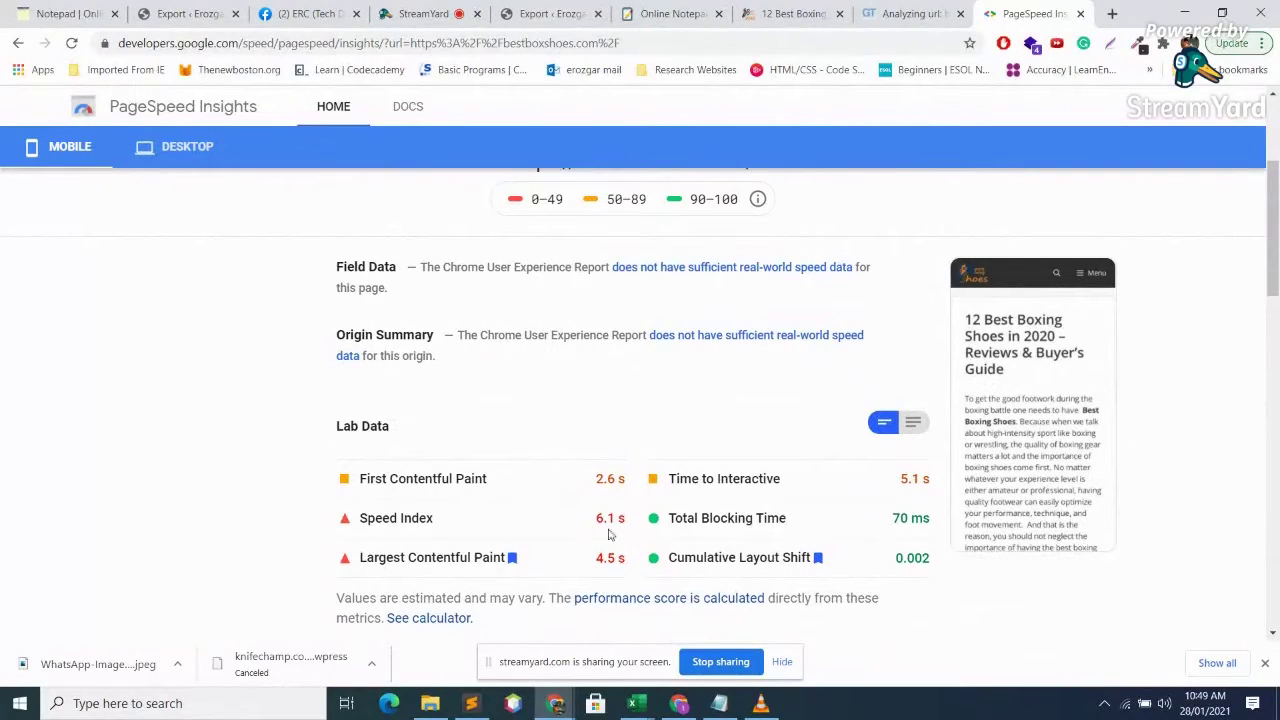
left_click_drag(938, 484, 820, 550)
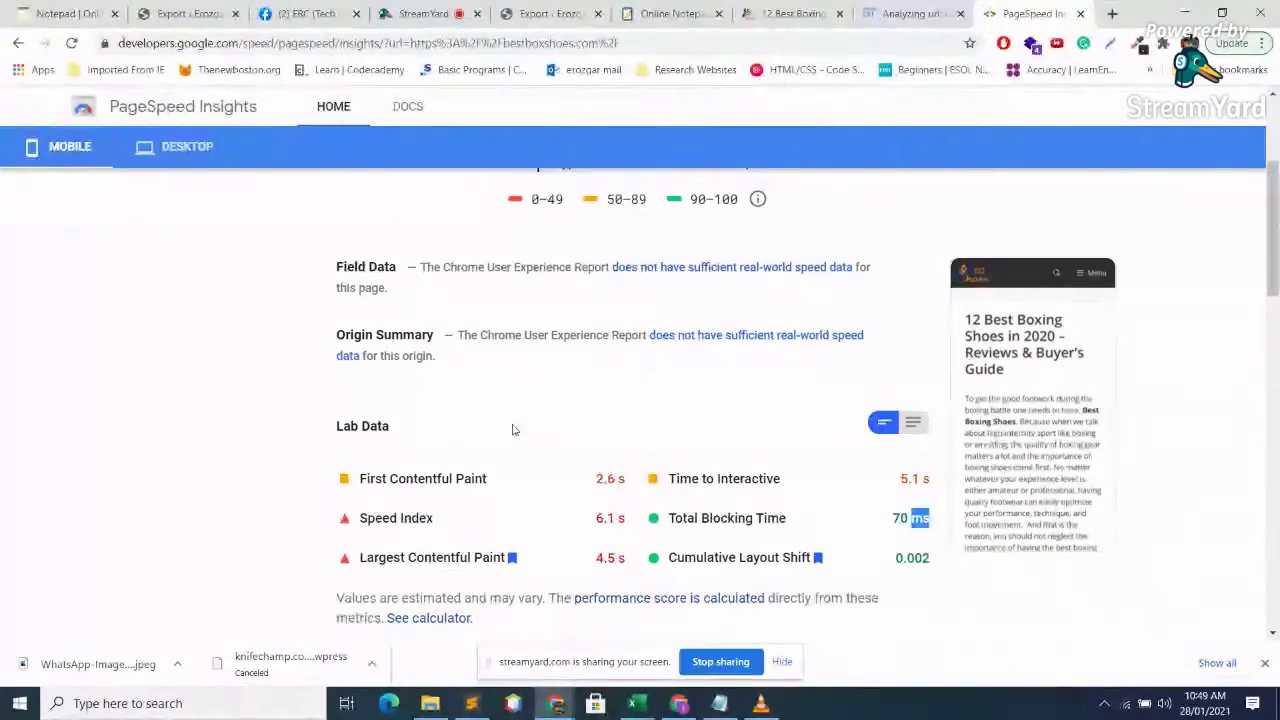
- Read the "Serve images in next-gen formats" suggestion under Opportunities, highlight the word "WebP", and collapse it again
scroll(514, 429, "down", 5)
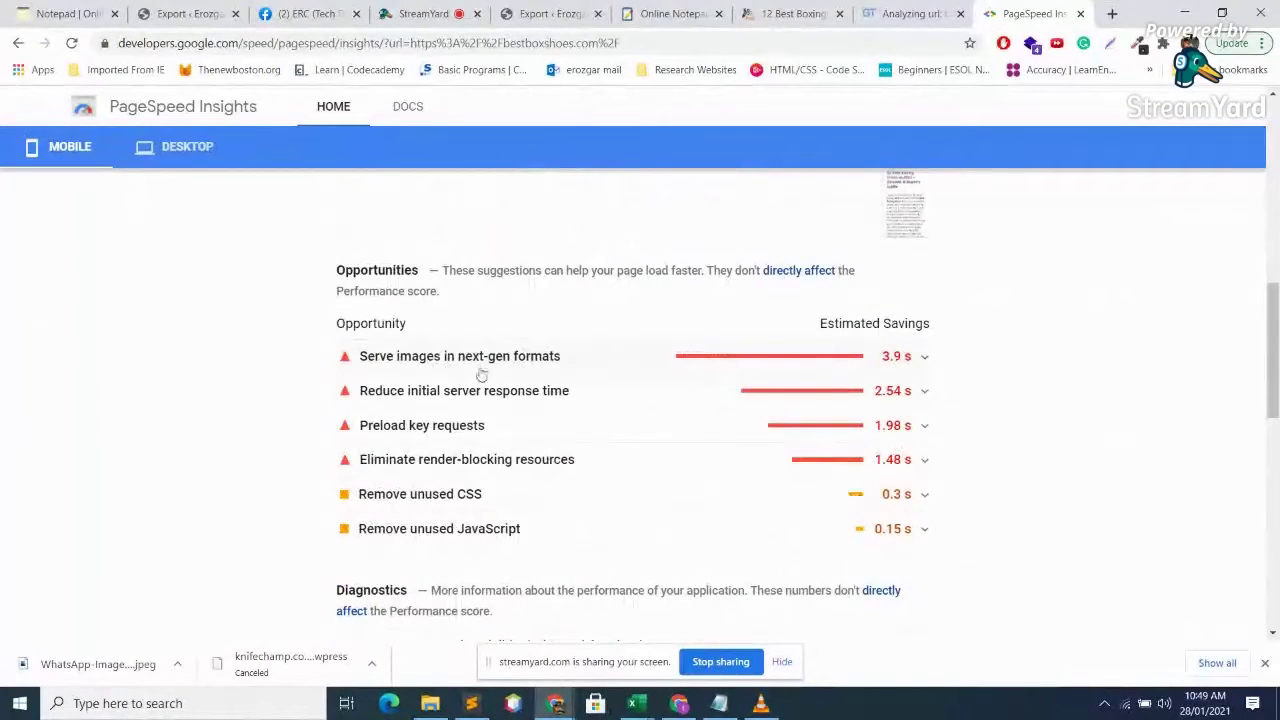
left_click(549, 366)
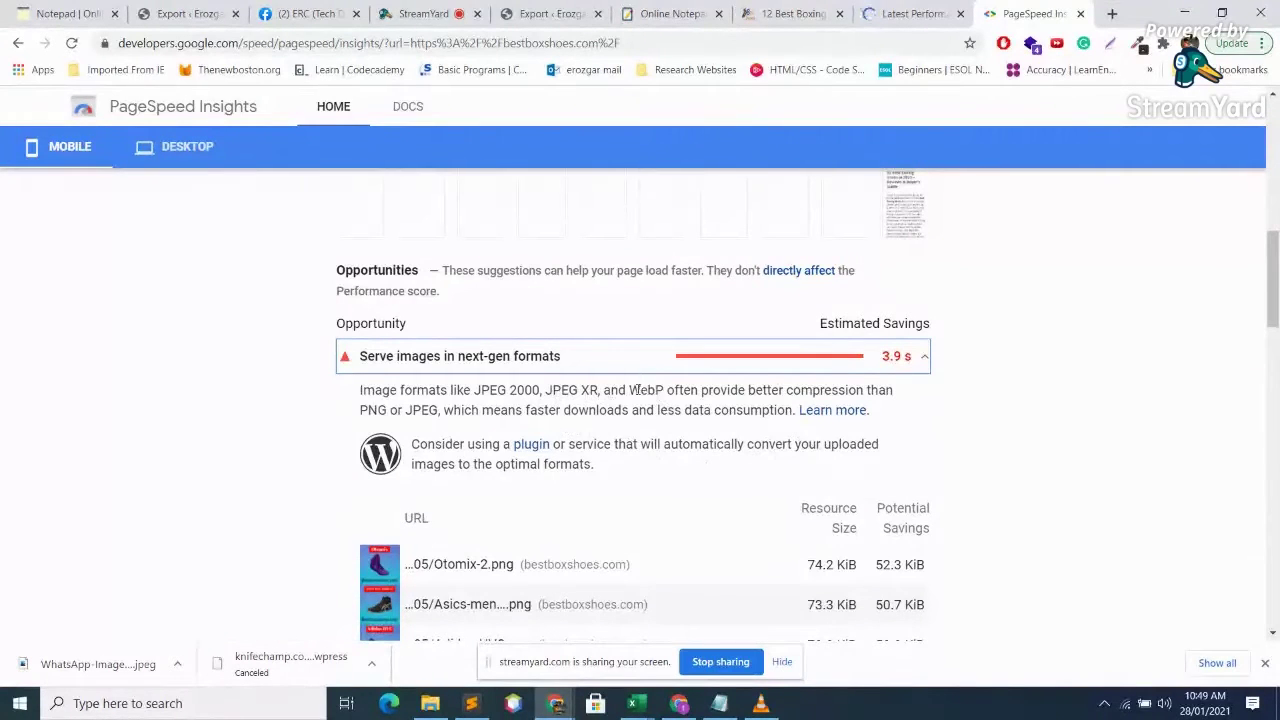
left_click_drag(633, 391, 663, 397)
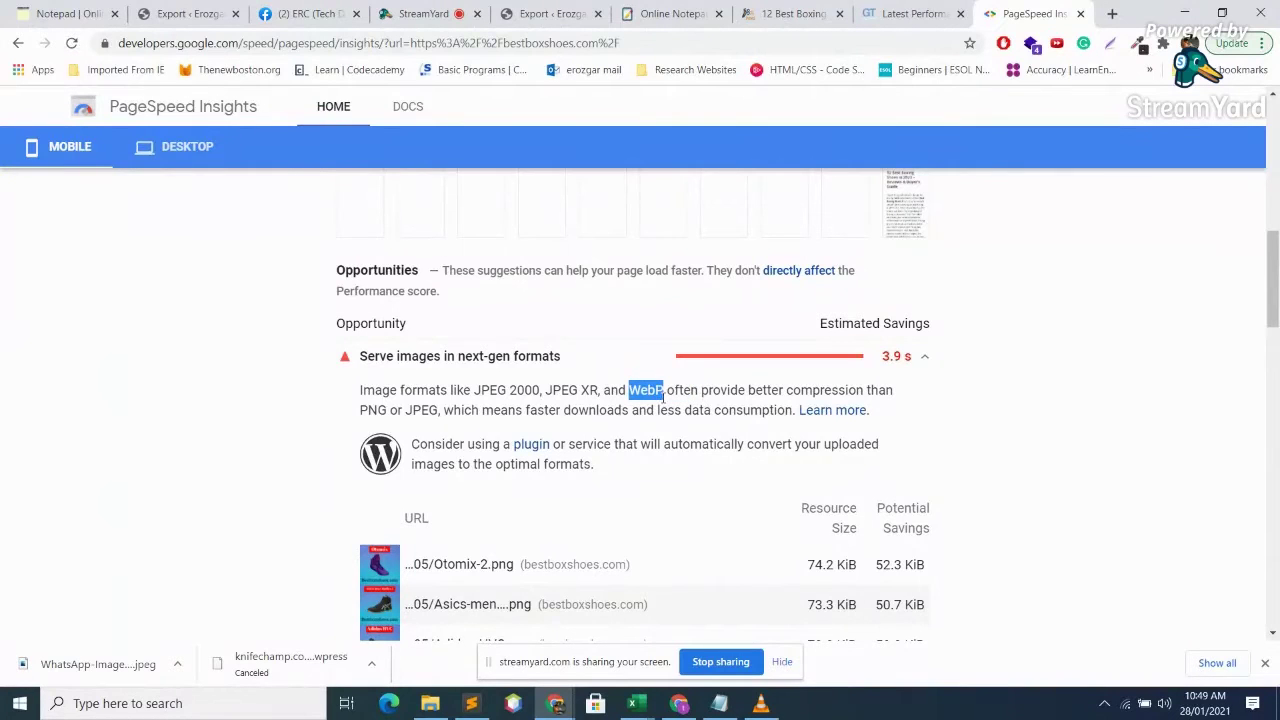
left_click(896, 362)
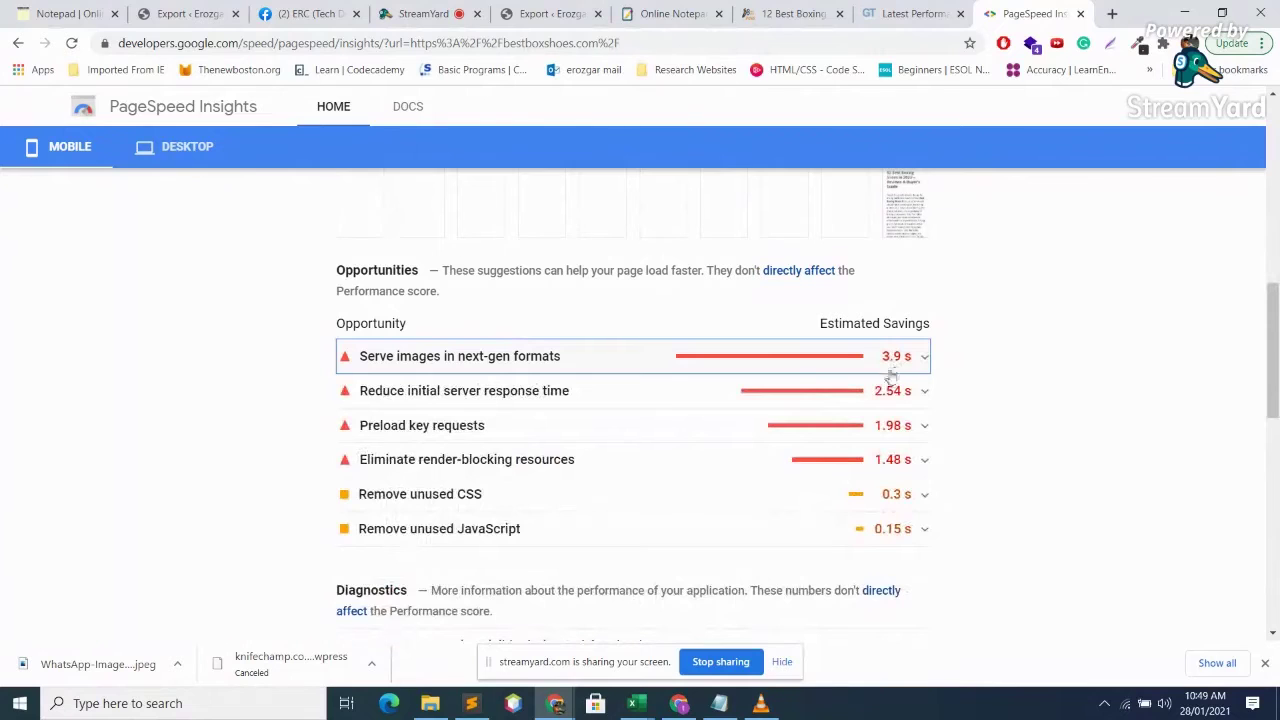
- Expand and collapse the "Reduce initial server response time" and "Preload key requests" suggestions to read their details
left_click(690, 393)
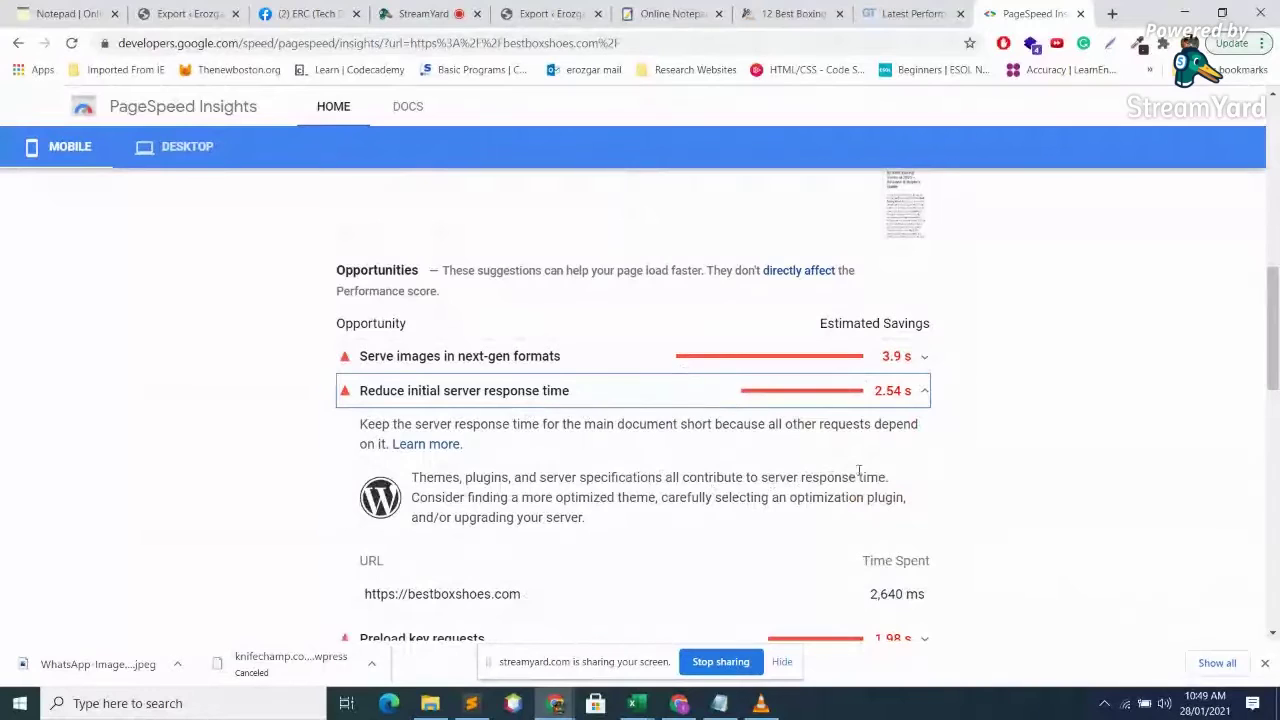
left_click(605, 493)
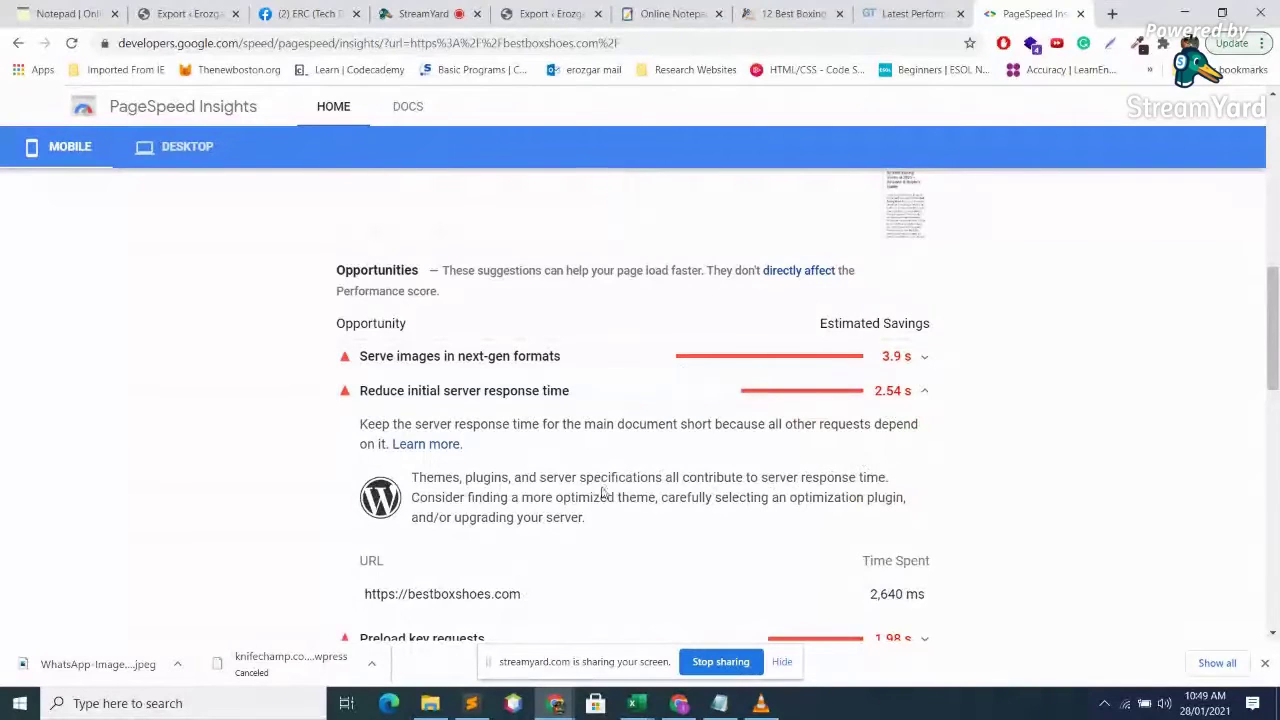
left_click(908, 391)
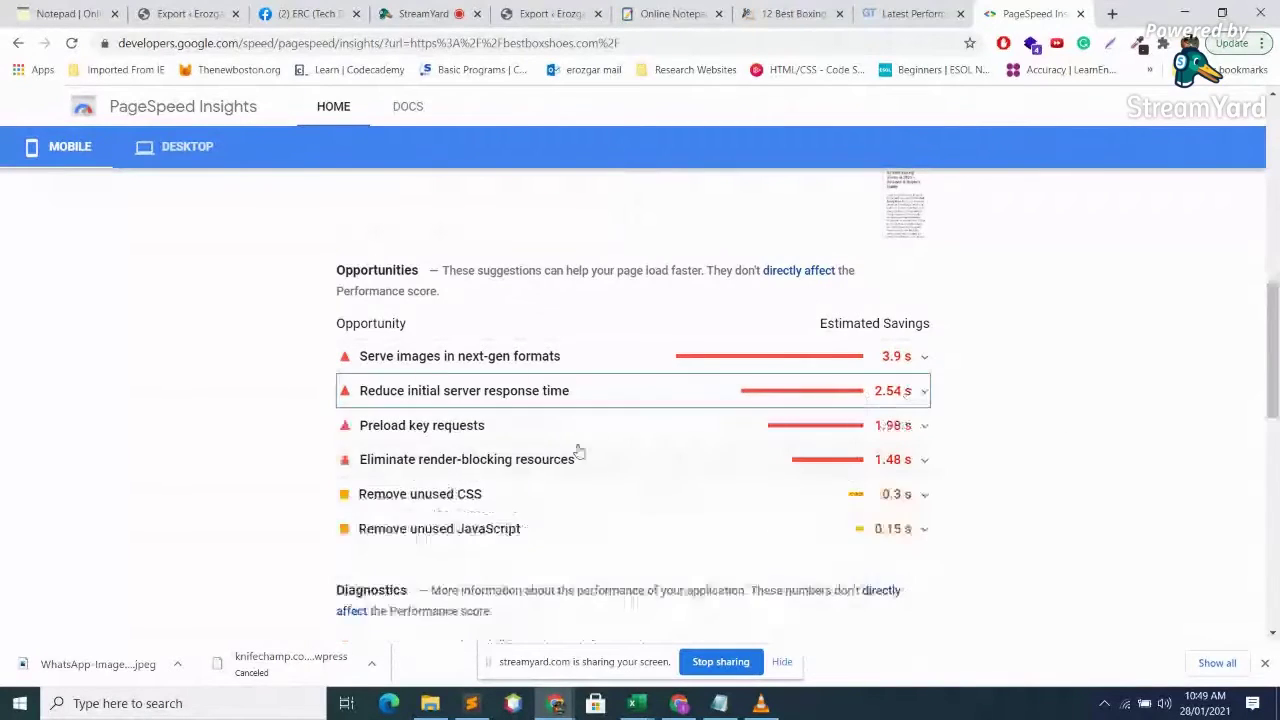
left_click(536, 440)
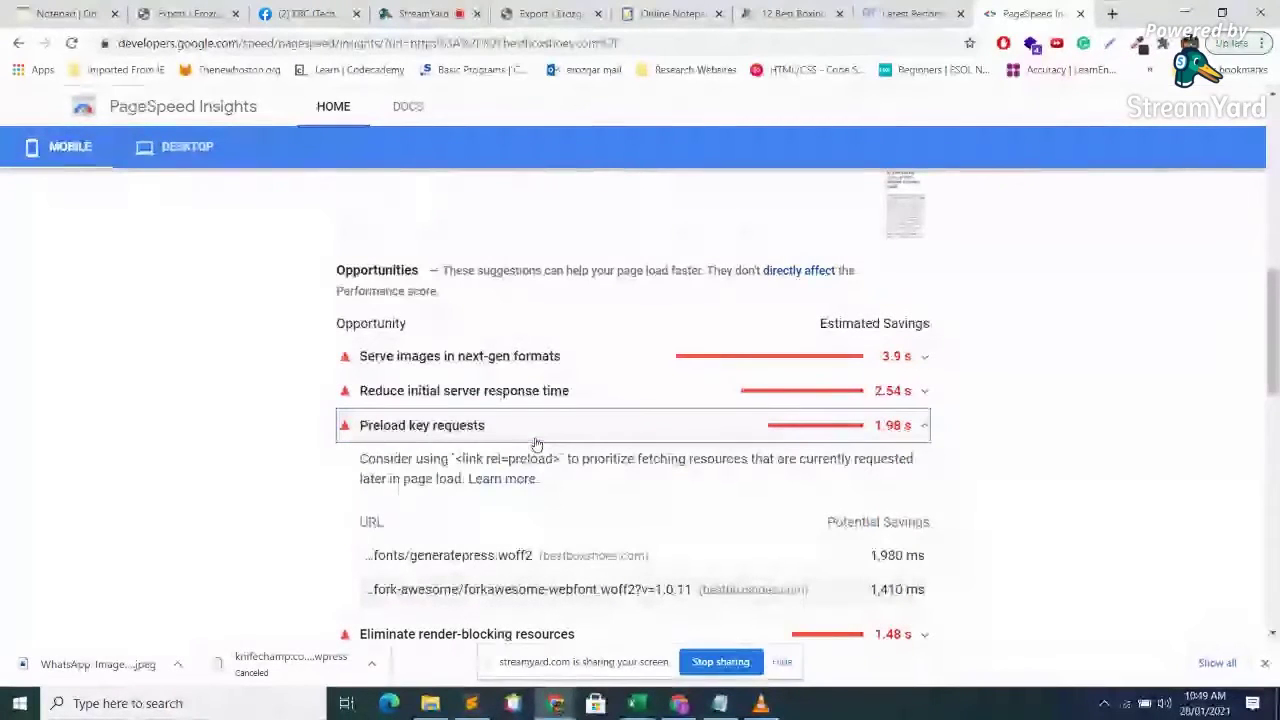
left_click(536, 443)
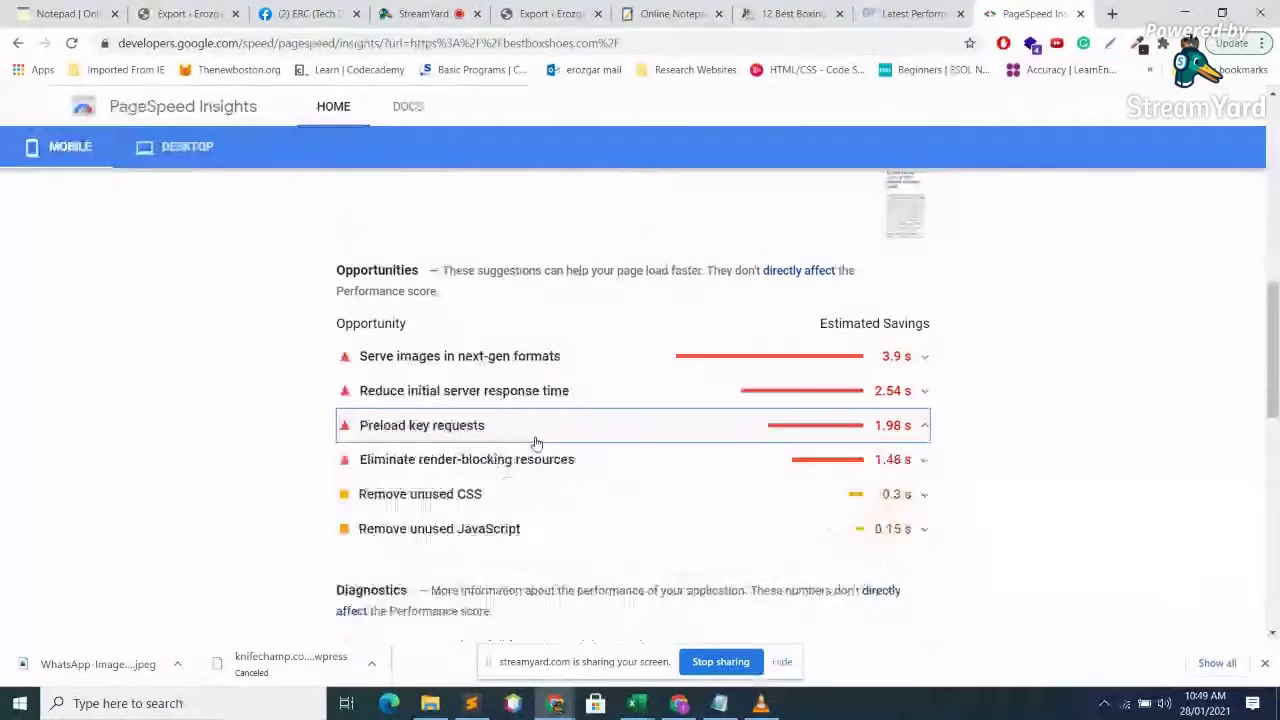
- Briefly expand the suggestions on render-blocking resources, unused CSS and unused JavaScript, collapsing each one again
left_click(584, 465)
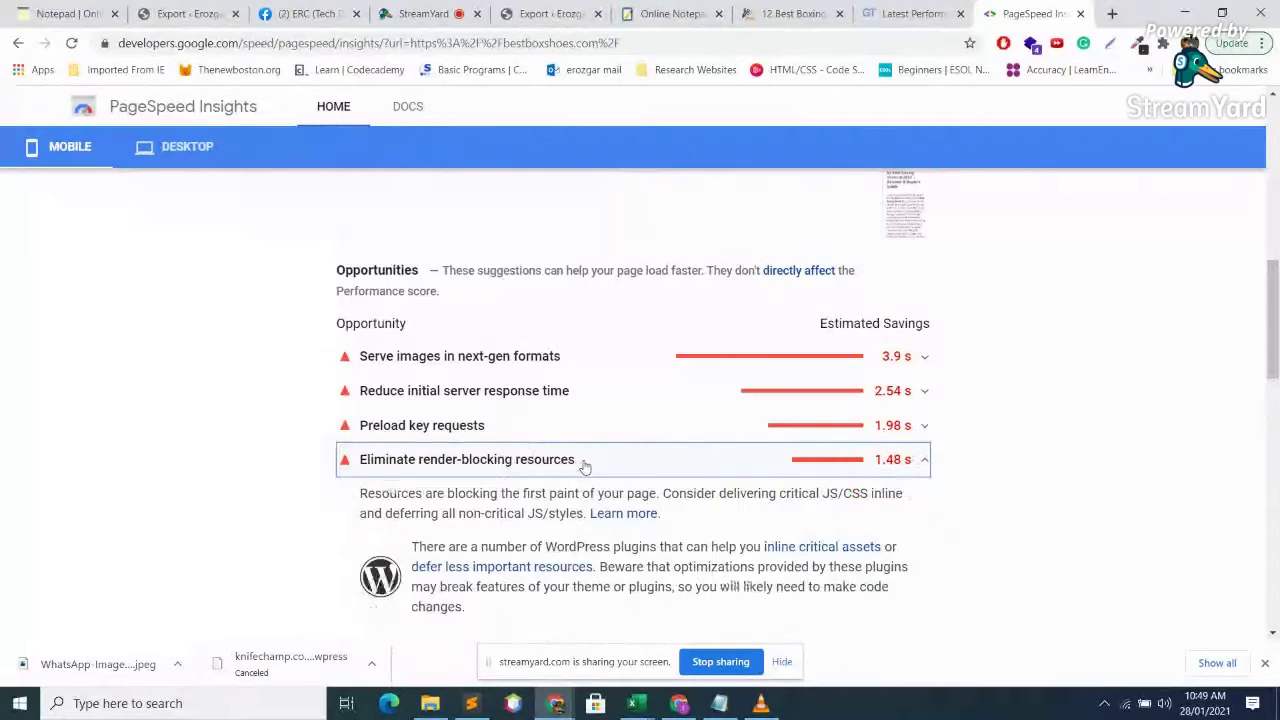
left_click(585, 467)
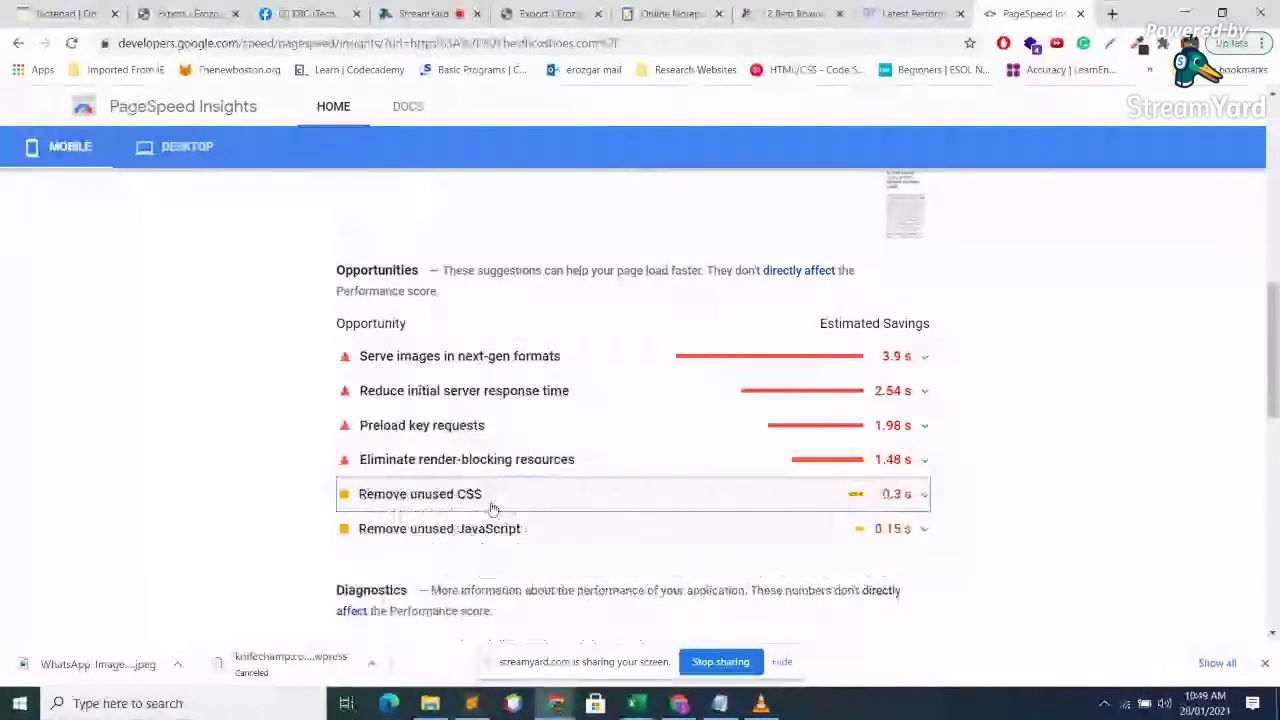
left_click(491, 503)
left_click(491, 503)
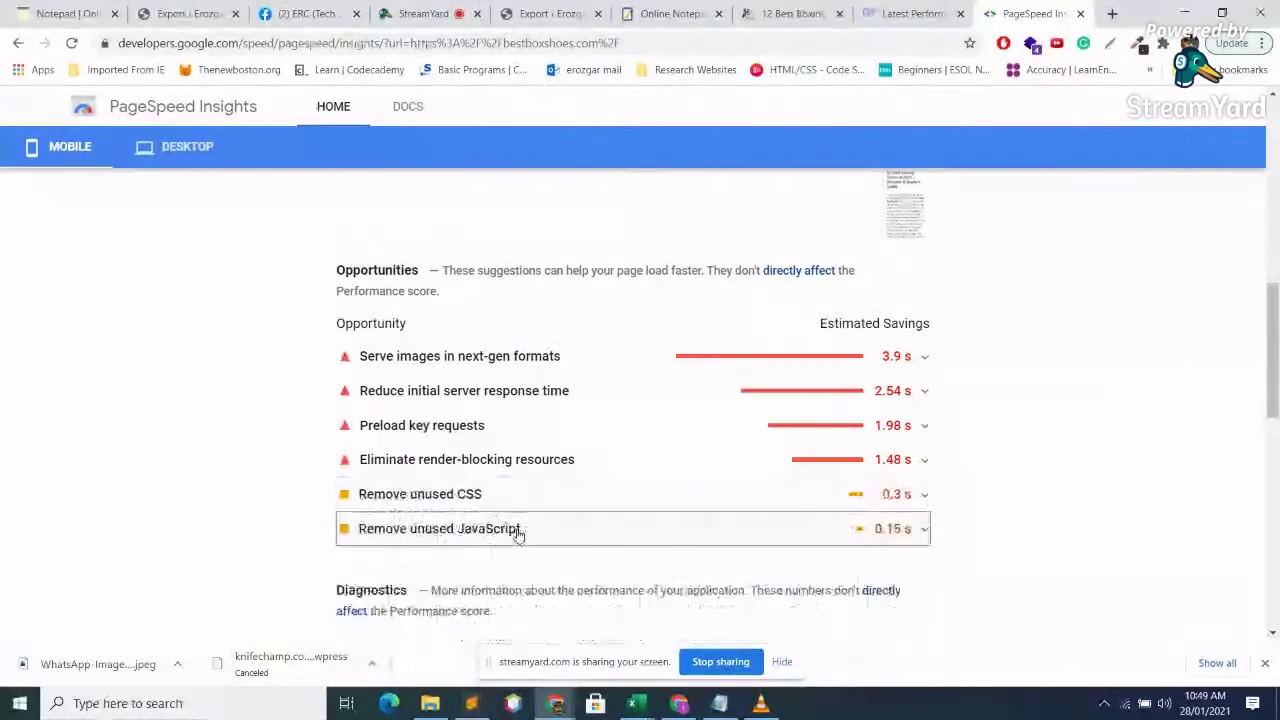
left_click(510, 531)
left_click(518, 530)
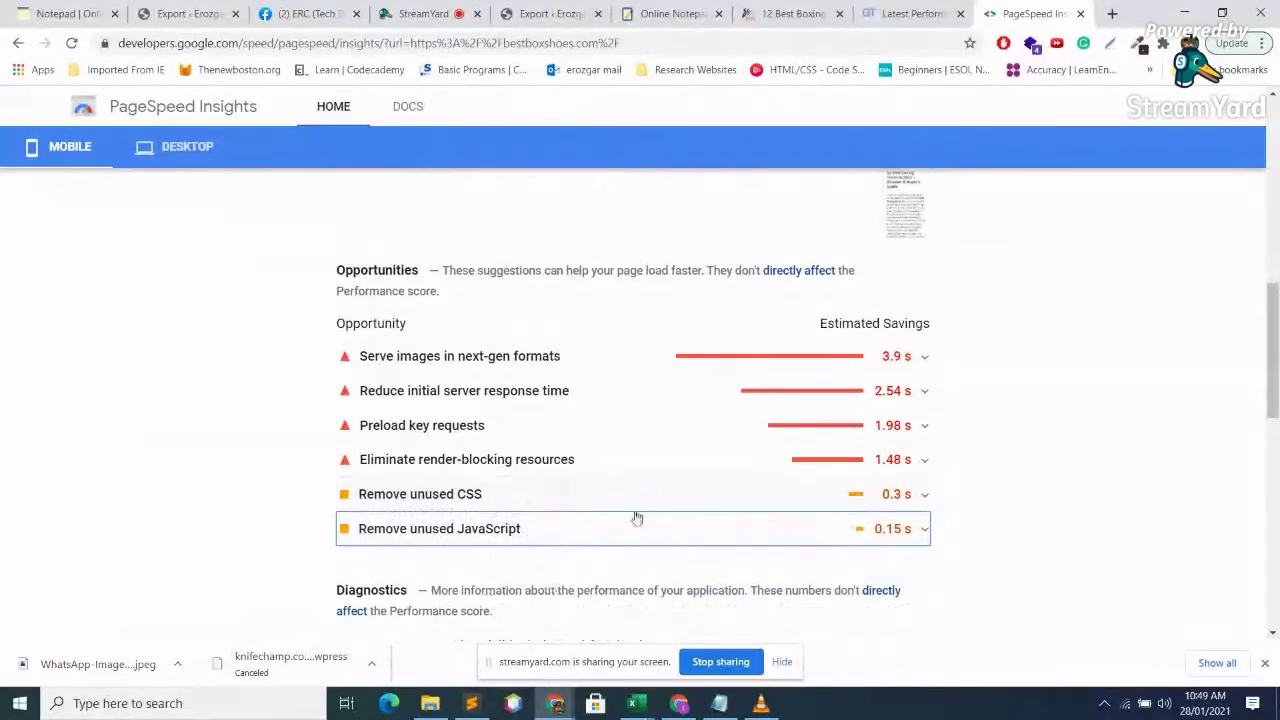
- Expand the "Serve images in next-gen formats" suggestion again and examine its list of images with their potential savings
left_click(522, 360)
left_click(522, 360)
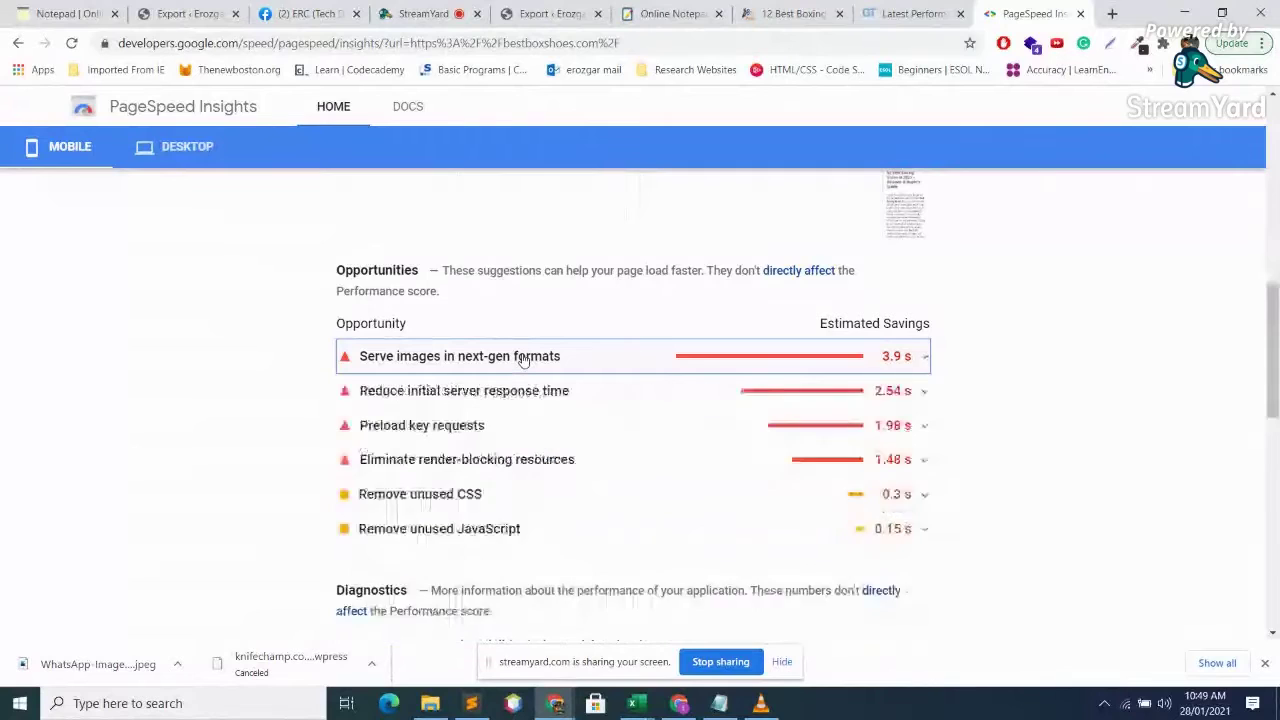
left_click(522, 360)
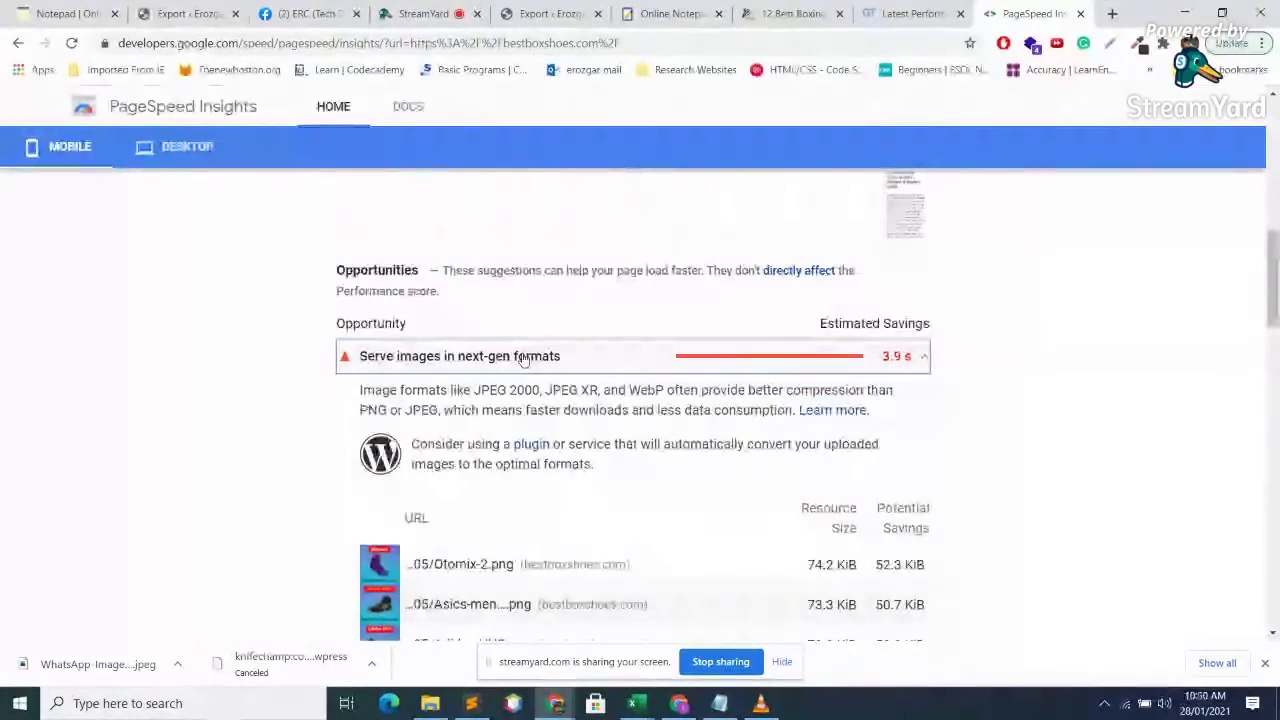
scroll(488, 418, "down", 3)
scroll(488, 418, "down", 4)
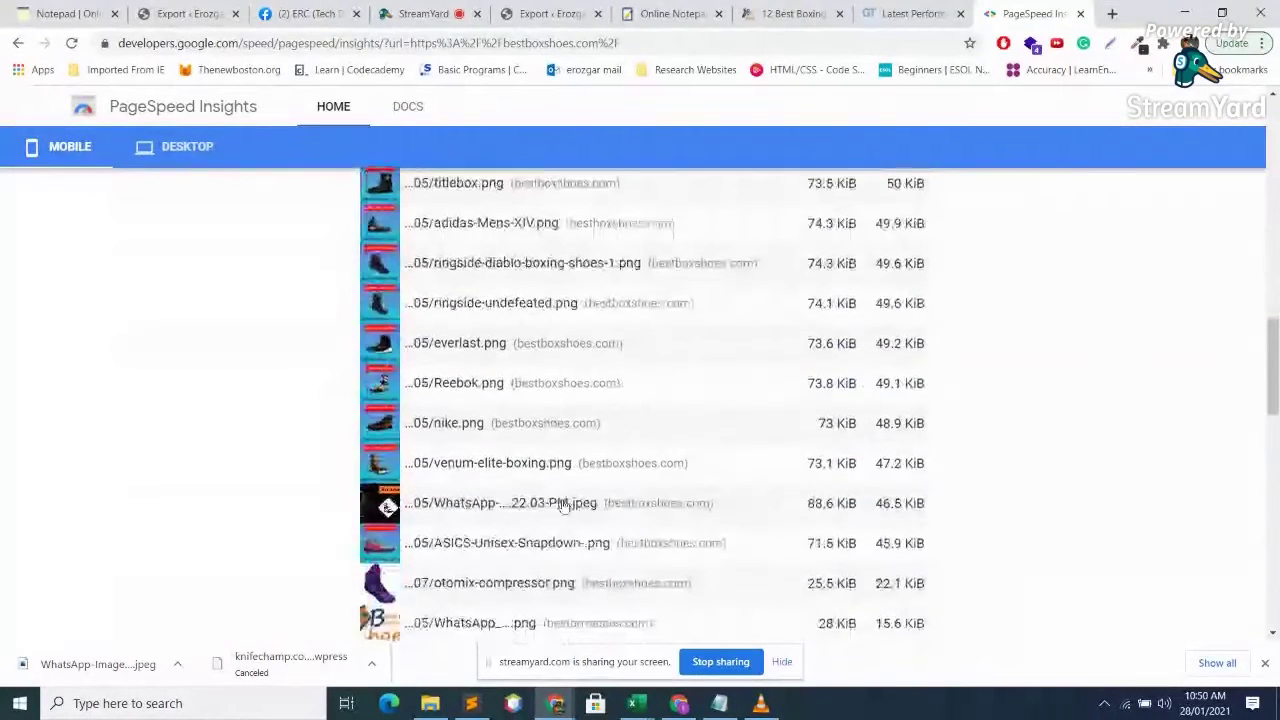
scroll(641, 521, "down", 1)
scroll(655, 525, "up", 15)
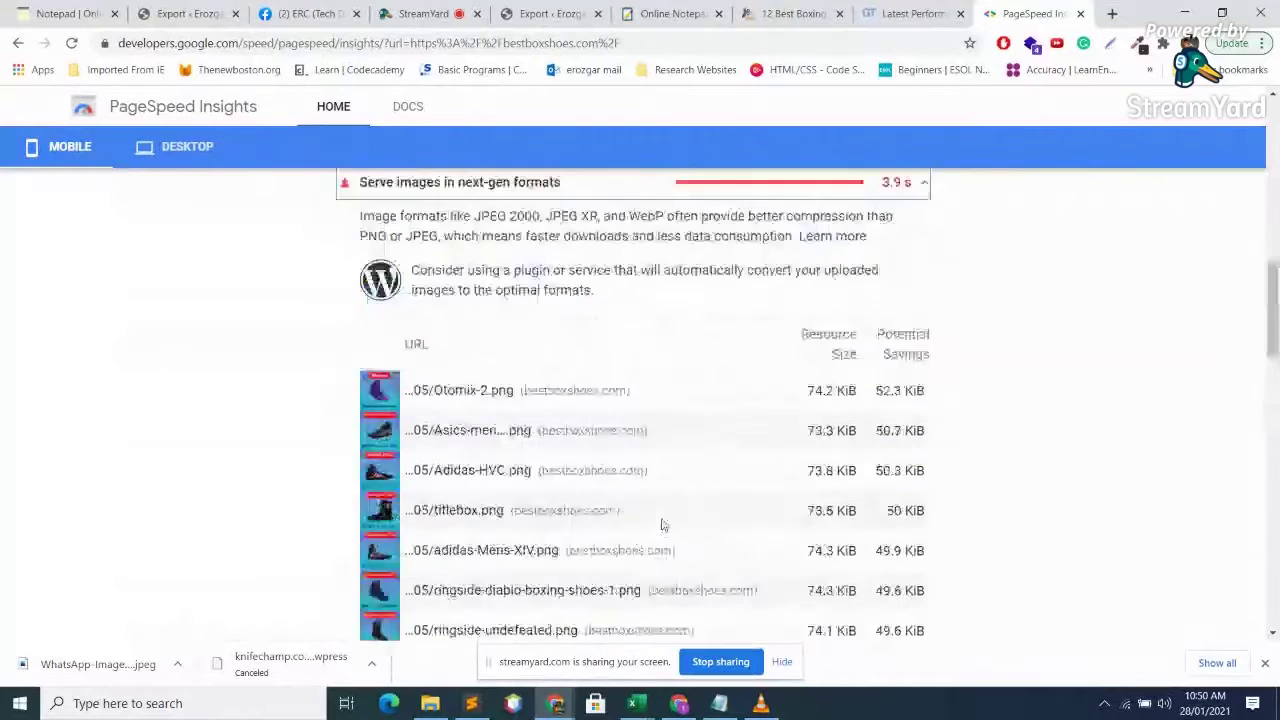
scroll(643, 542, "down", 3)
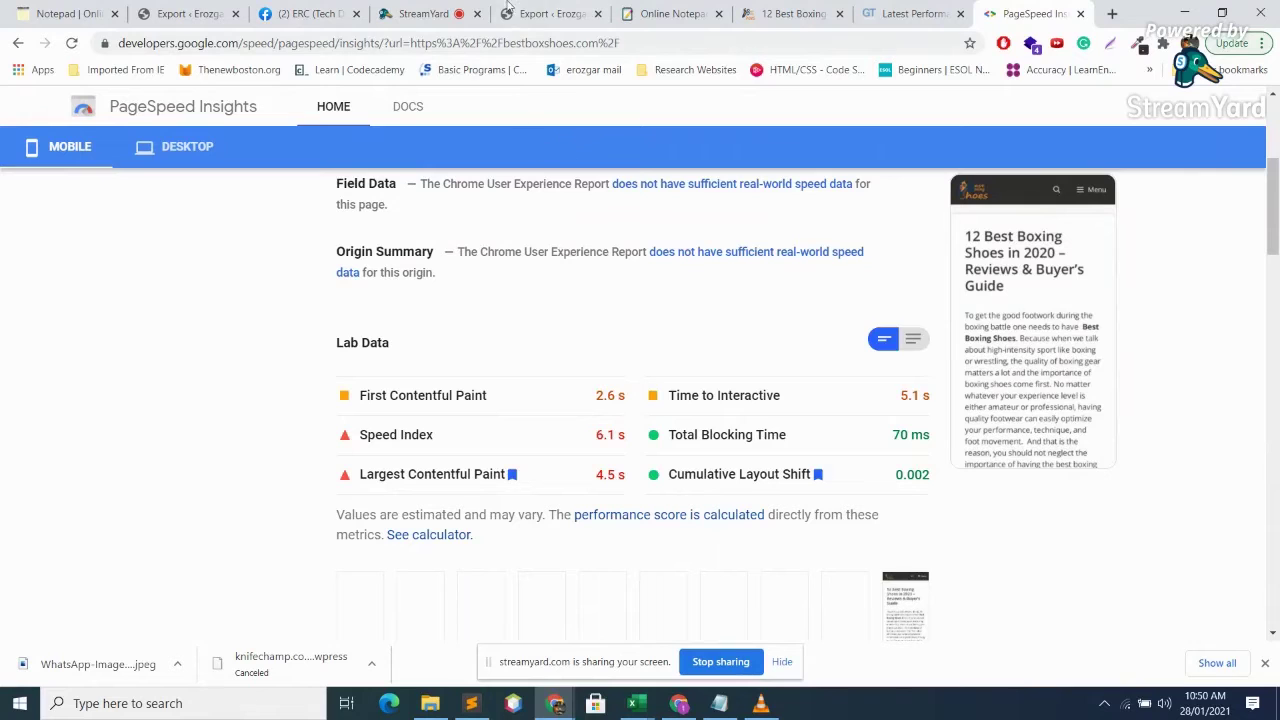
- Switch the PageSpeed Insights report to desktop results, review its Lab Data, and briefly expand "Reduce initial server response time"
scroll(533, 370, "up", 3)
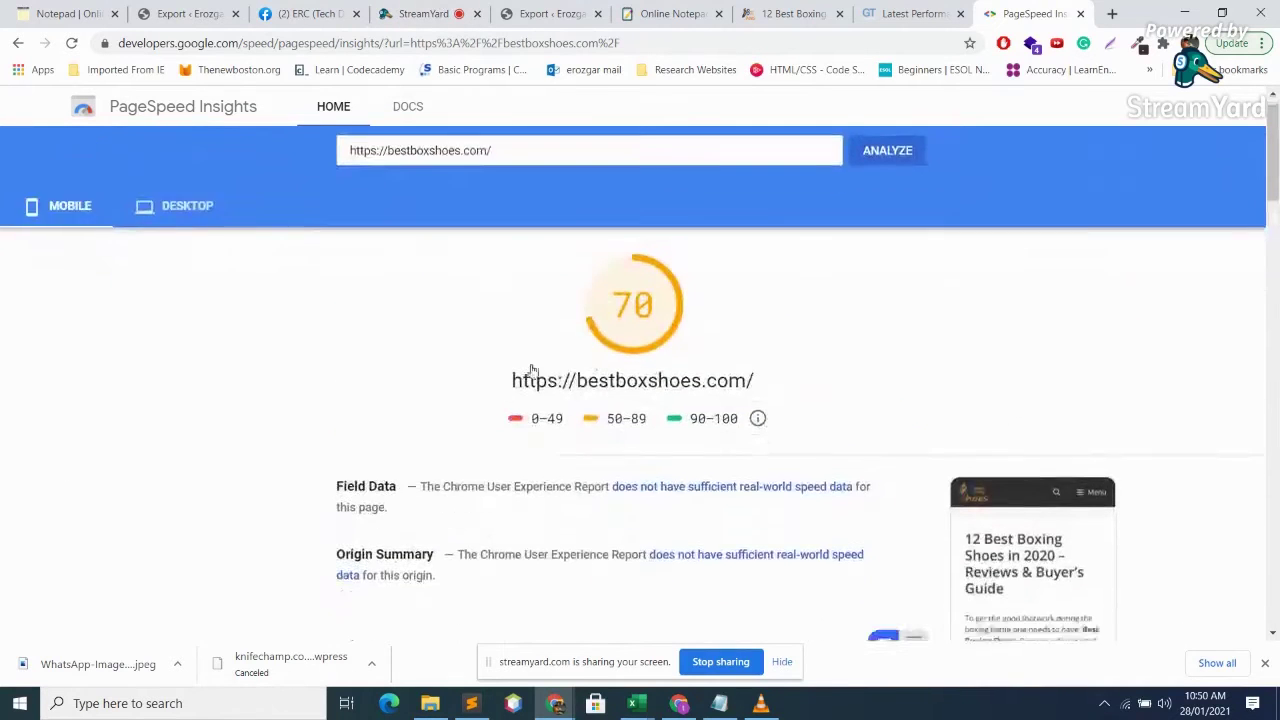
scroll(533, 370, "down", 1)
left_click(197, 160)
scroll(889, 317, "down", 2)
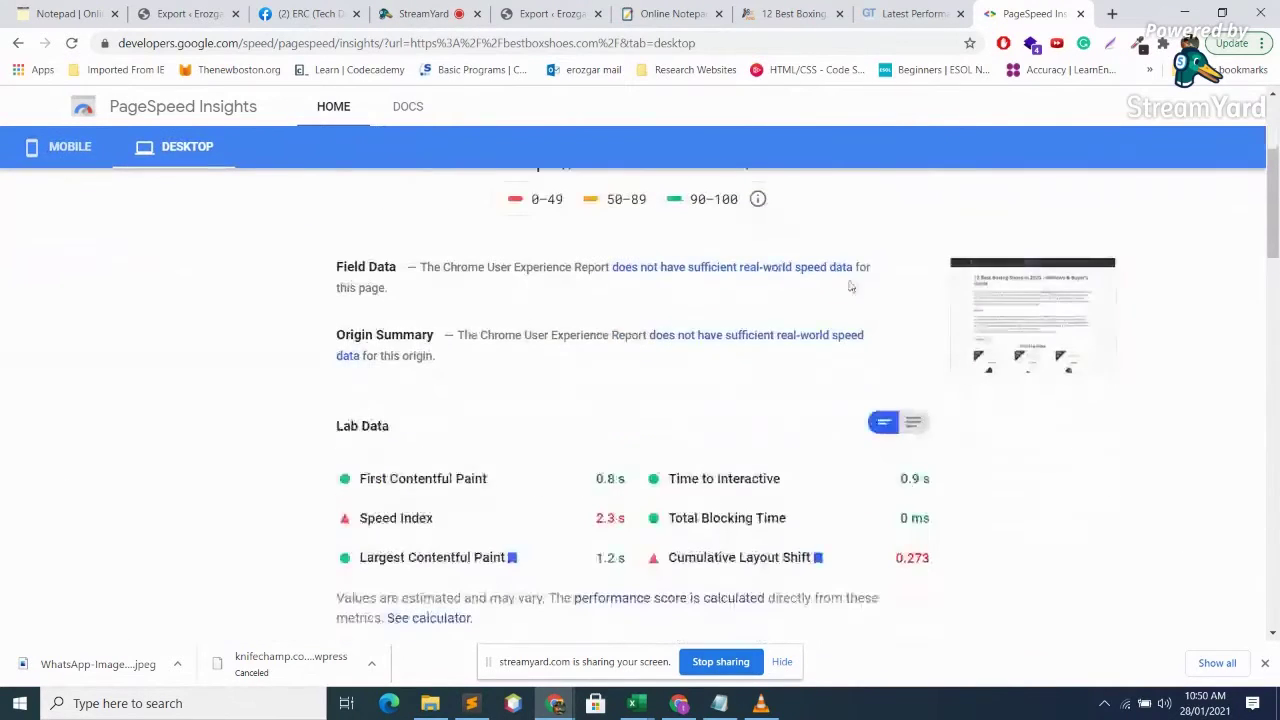
scroll(850, 287, "down", 2)
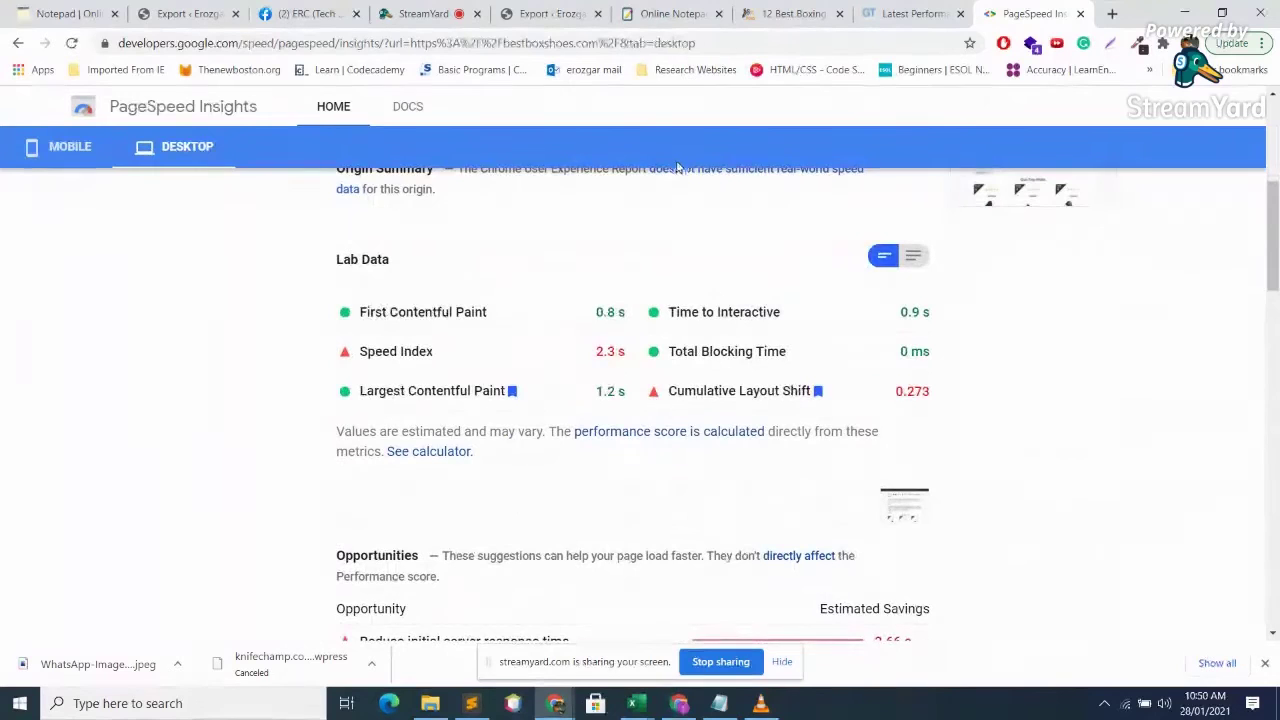
scroll(994, 431, "down", 2)
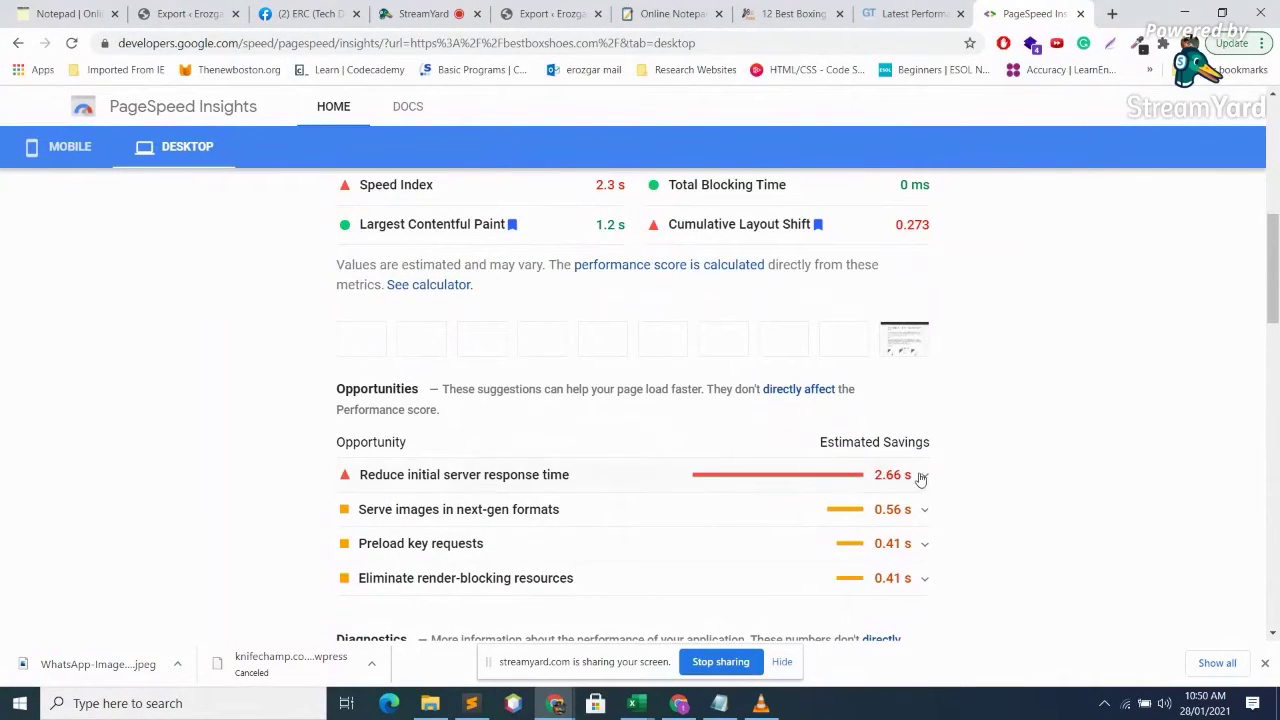
left_click(920, 477)
left_click(920, 477)
scroll(1040, 475, "down", 1)
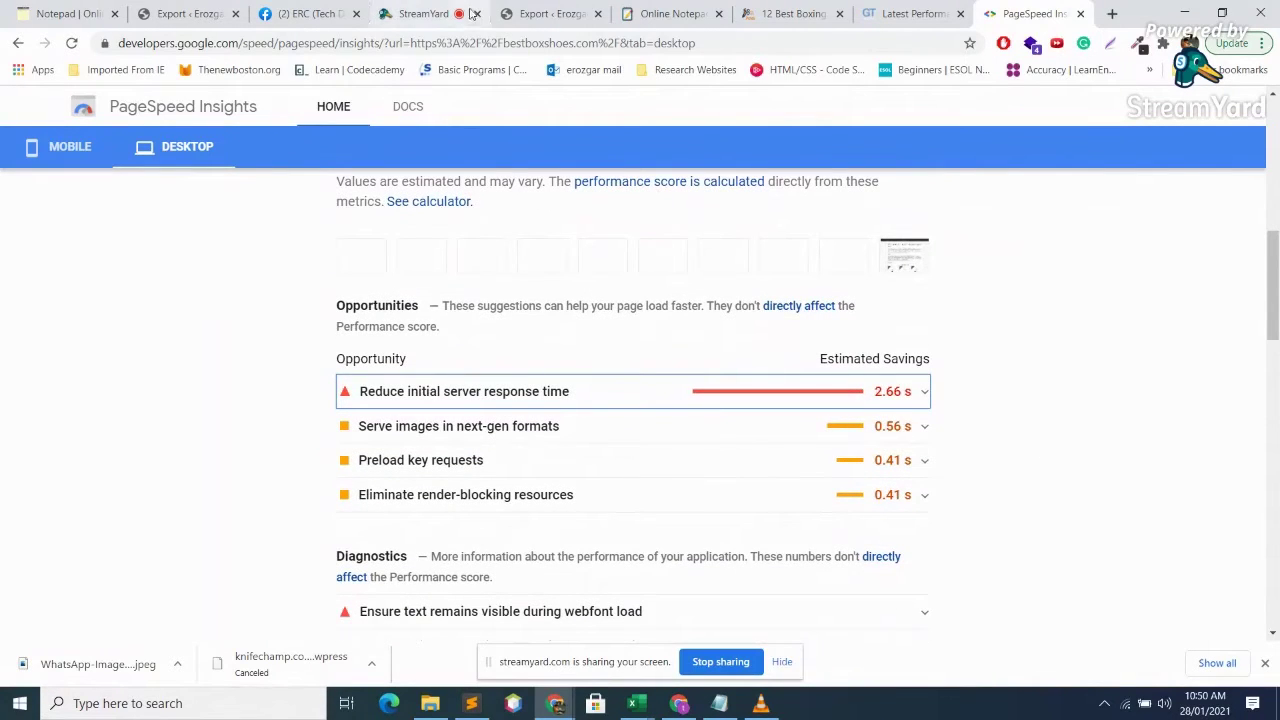
- Switch to the GTmetrix report for bestboxshoes.com and examine its grade, Web Vitals, Speed Visualization and Top Issues
left_click(910, 14)
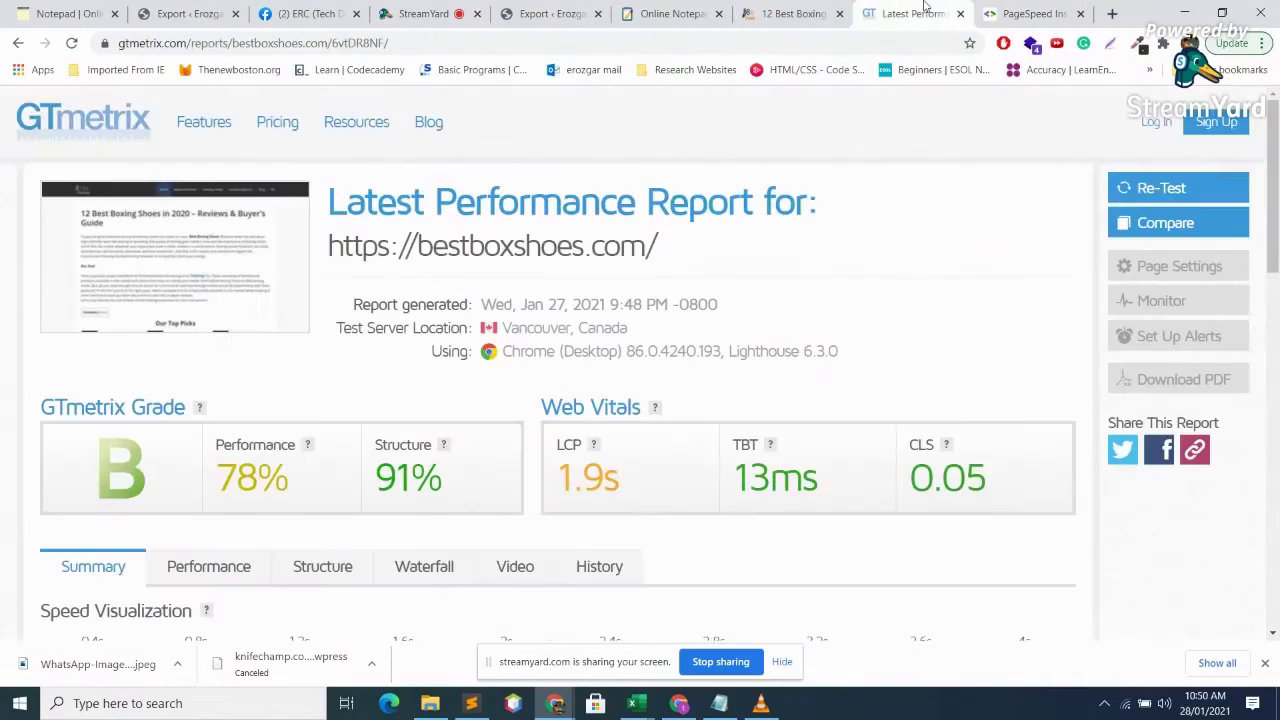
scroll(825, 276, "down", 2)
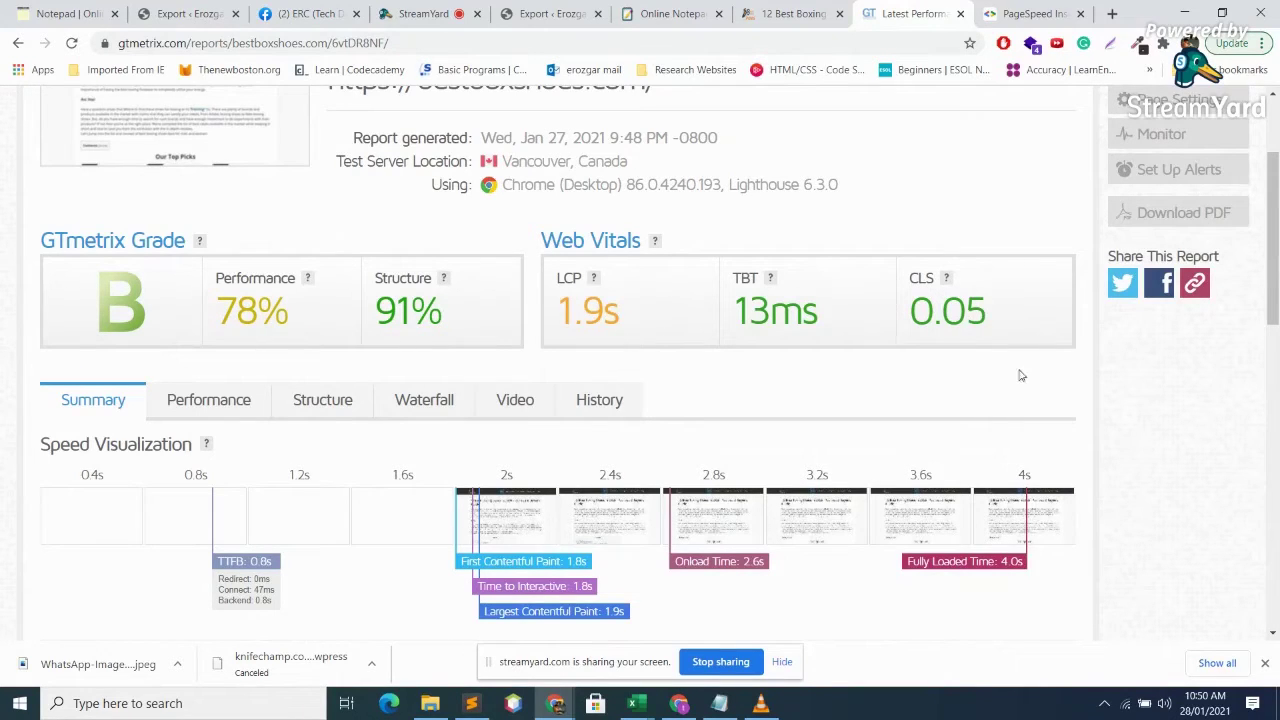
scroll(1053, 395, "down", 1)
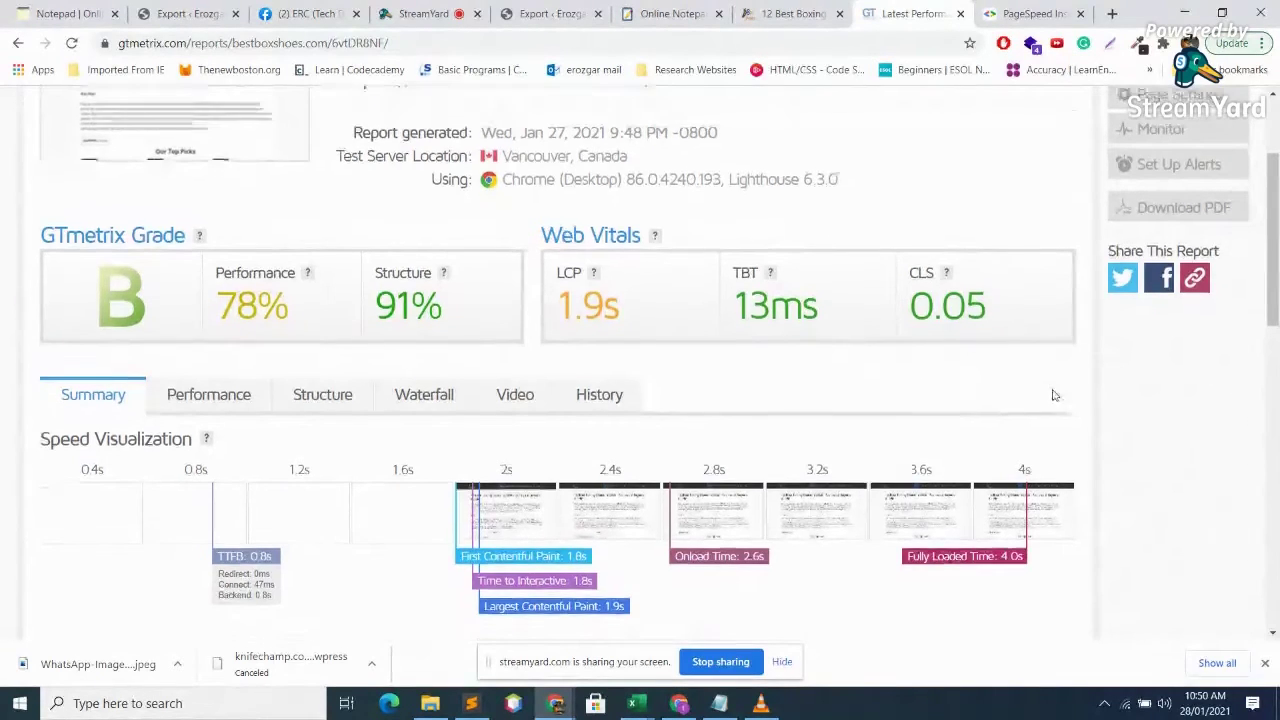
scroll(1053, 395, "down", 4)
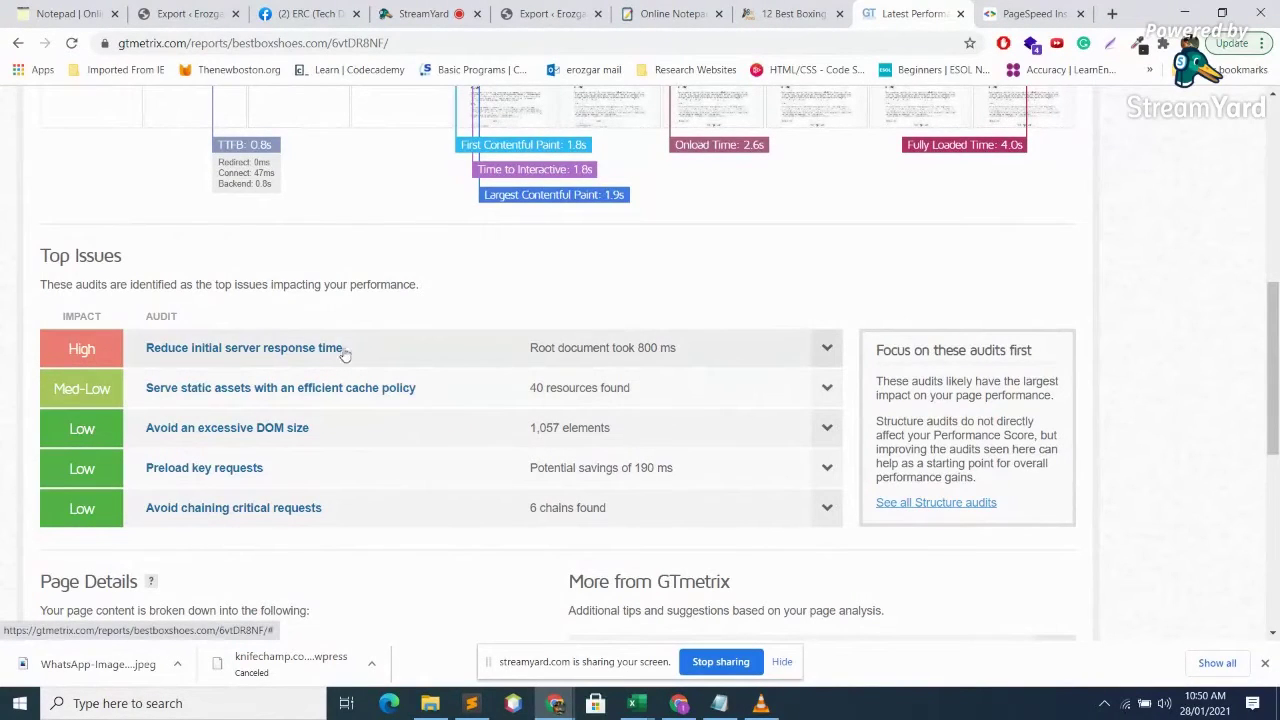
- Expand the "Reduce initial server response time" audit, read the Page Details breakdown, and check the StreamYard comments
left_click(825, 347)
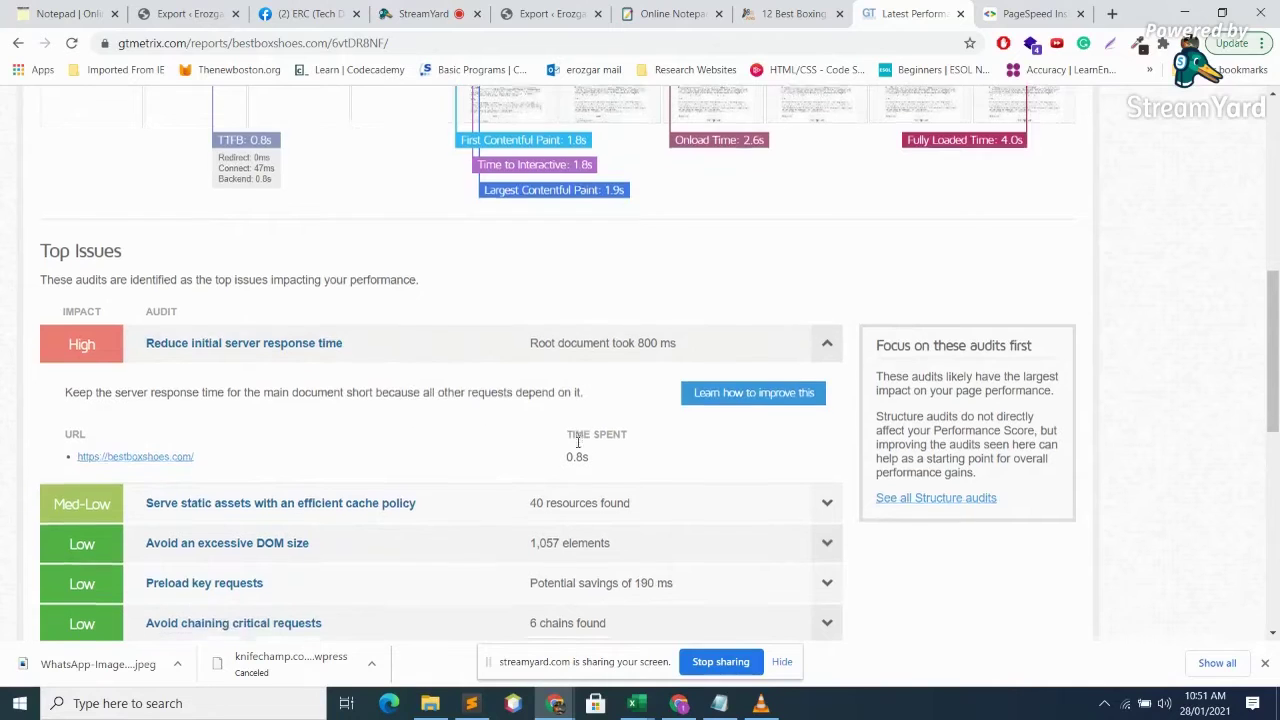
scroll(575, 440, "down", 3)
scroll(500, 440, "down", 3)
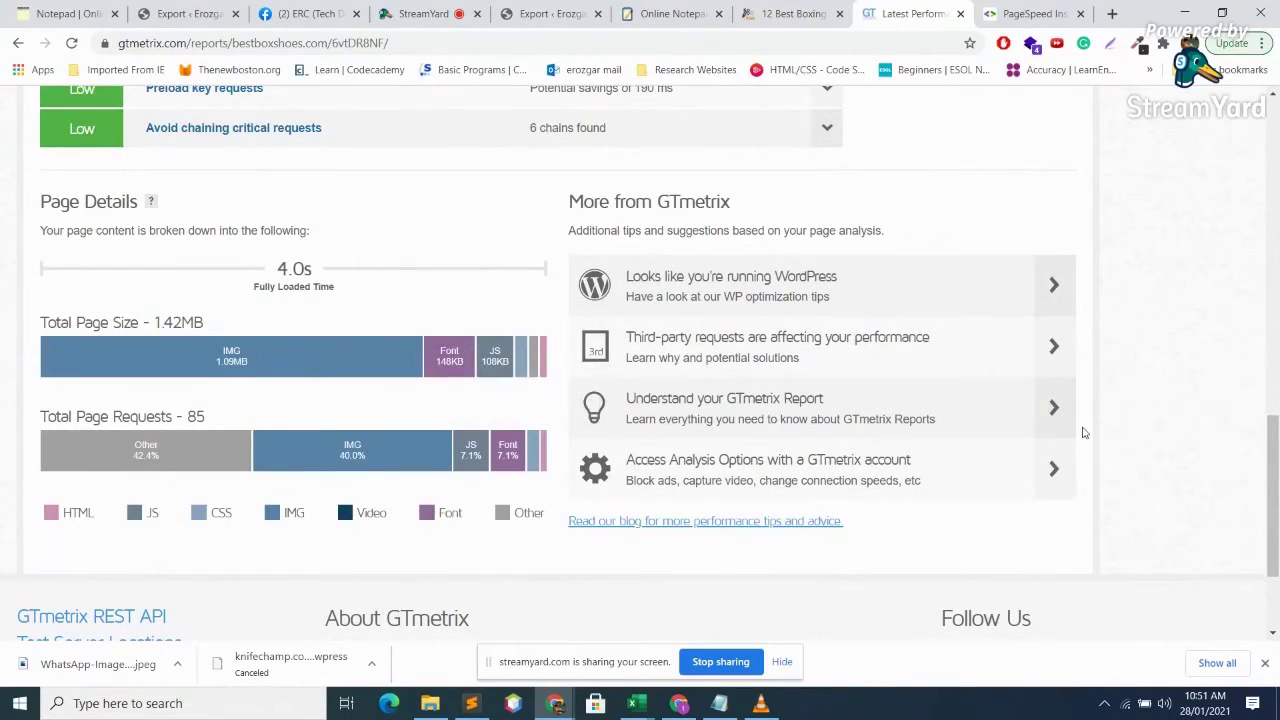
scroll(1070, 436, "down", 2)
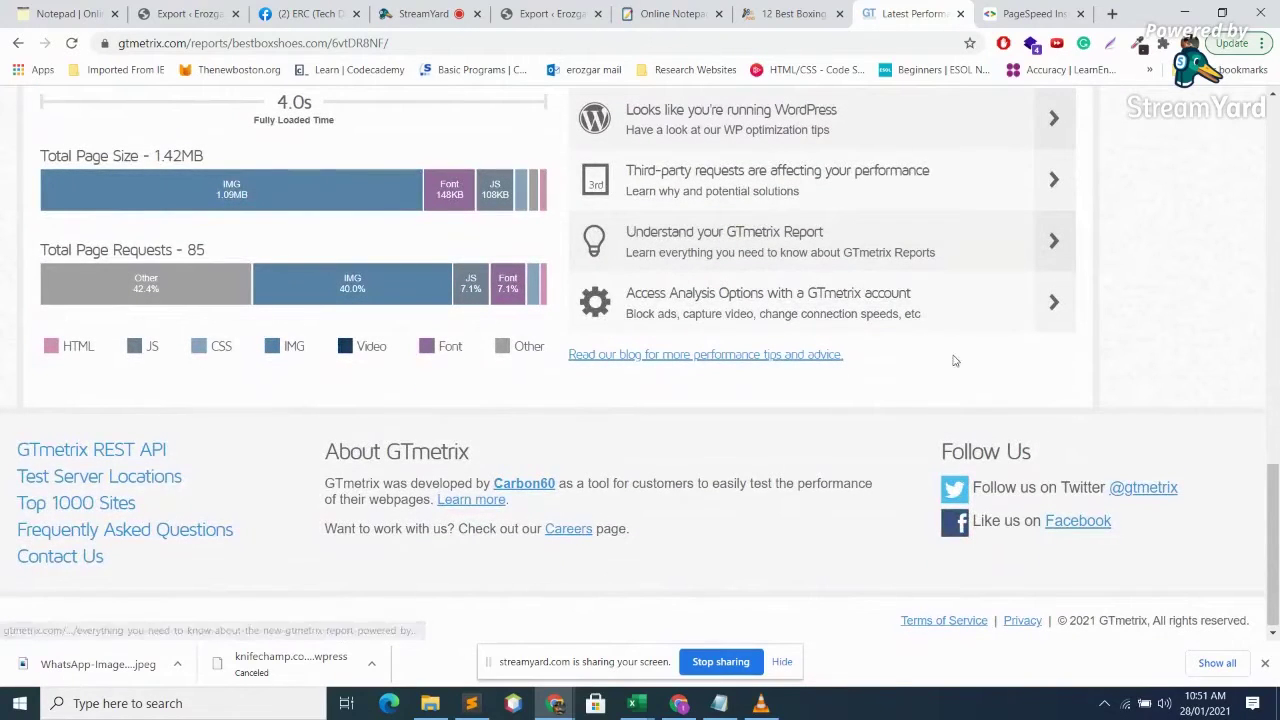
left_click(436, 12)
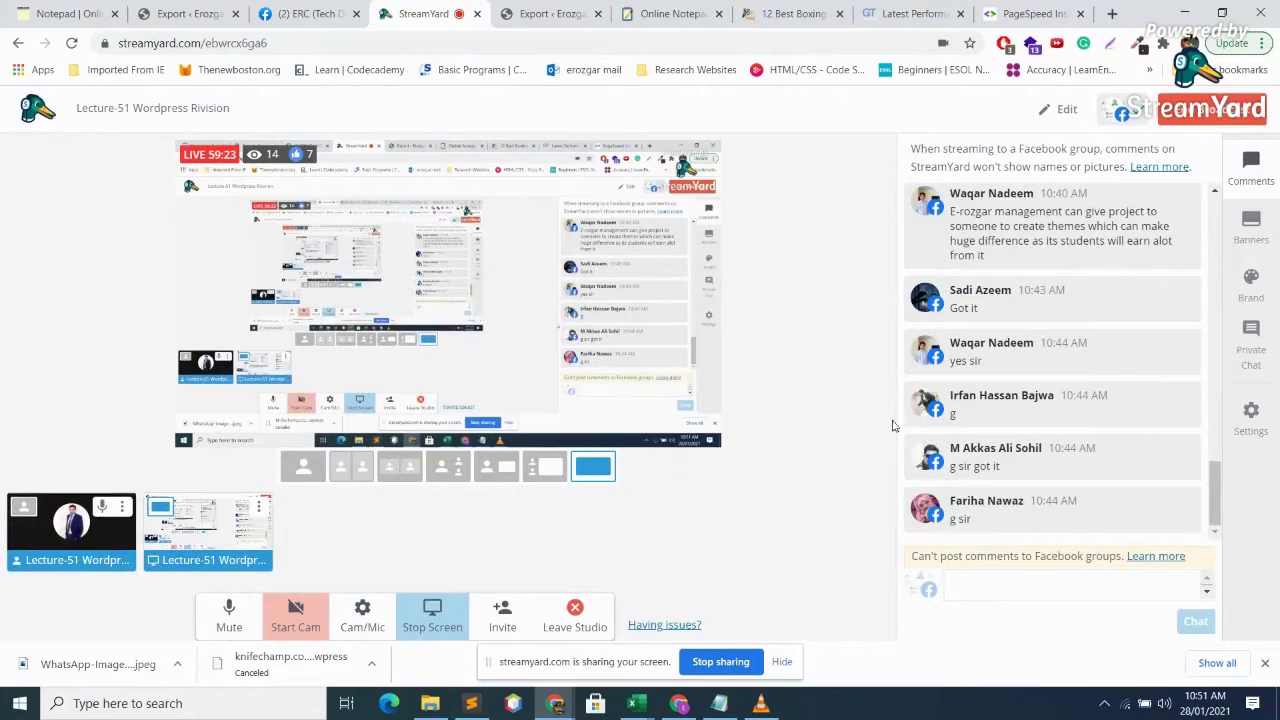
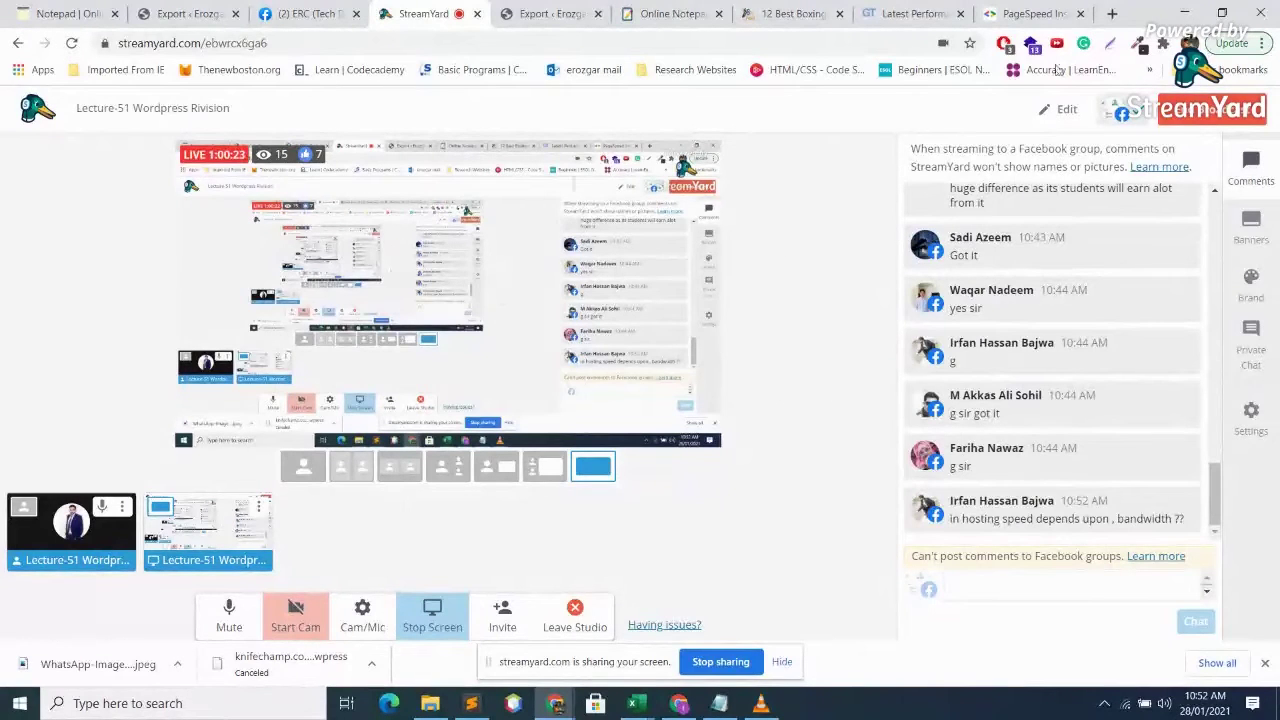
- Search Google for "lite speed server" in a new tab, look over the results, and close the tab
left_click(1113, 13)
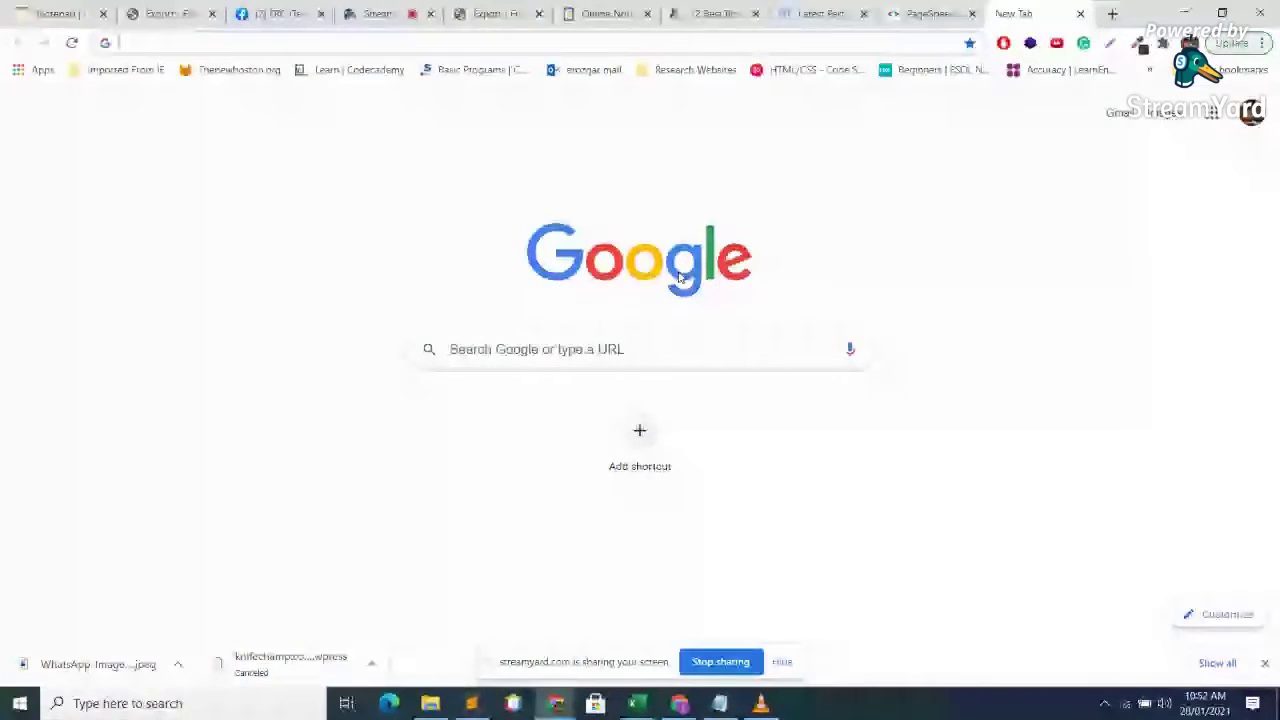
type("litepsee")
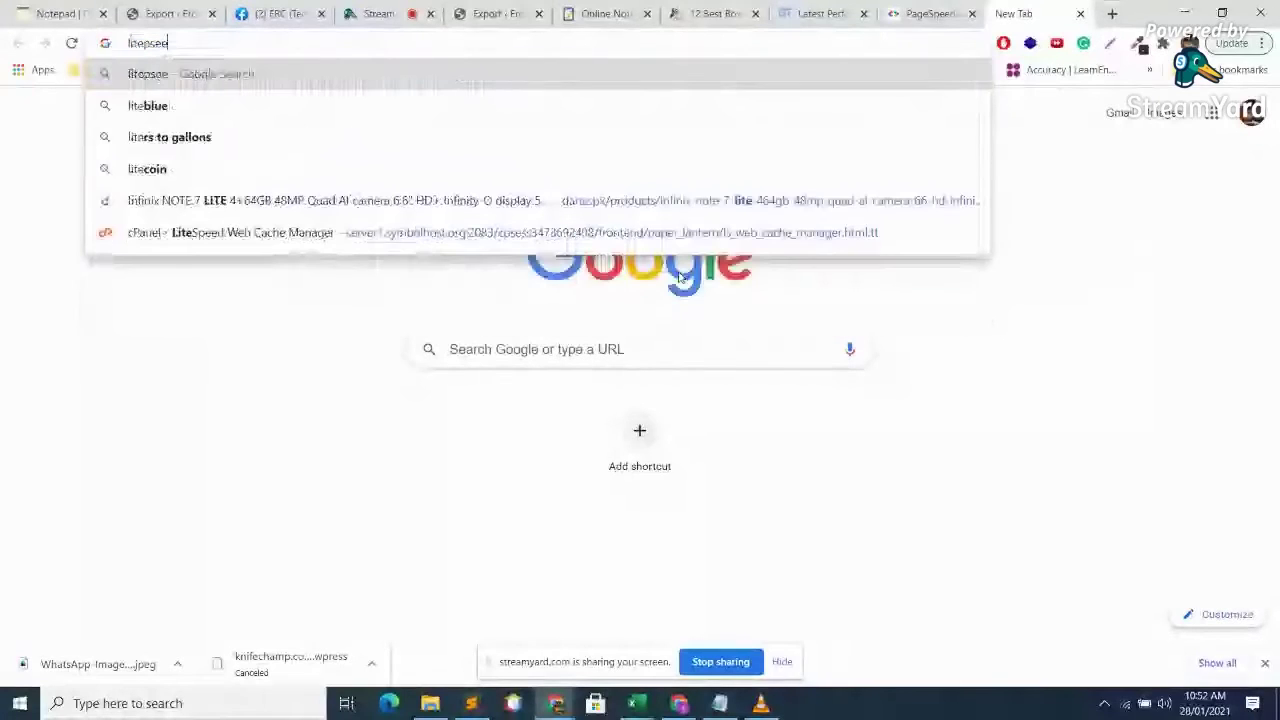
key("BackSpace")
key("BackSpace")
key("BackSpace")
key("BackSpace")
type("s")
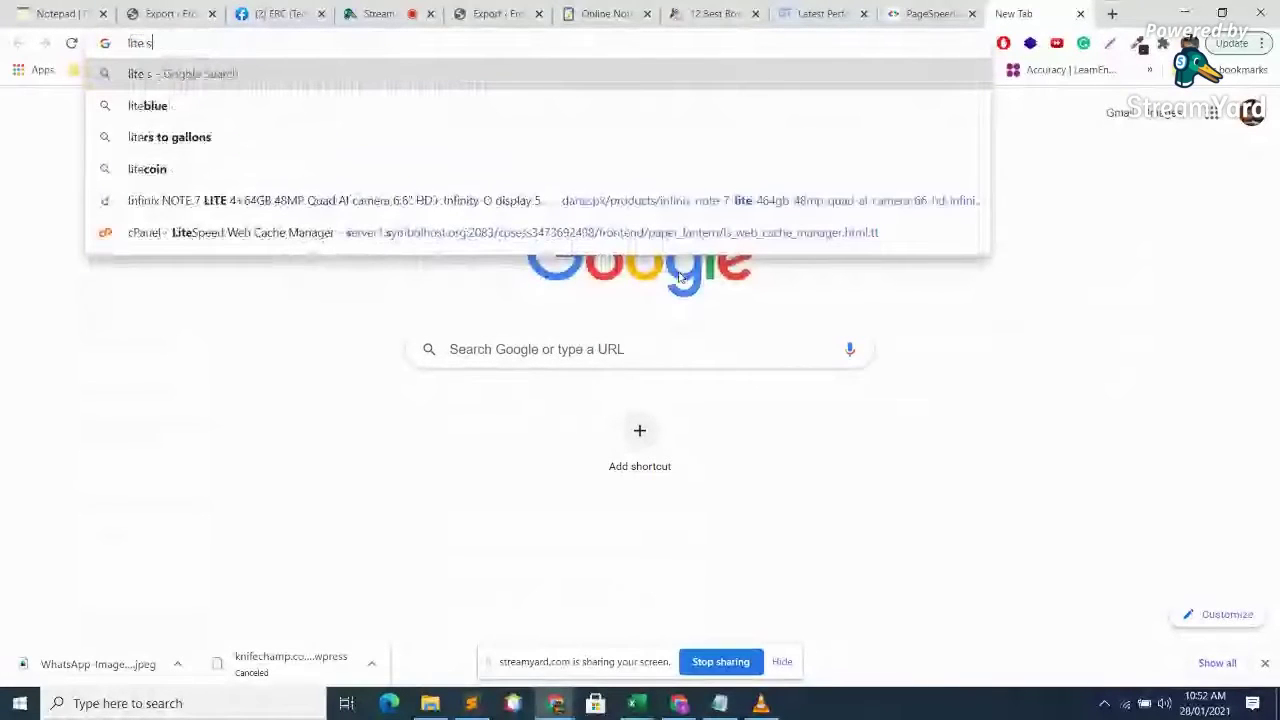
type("peed")
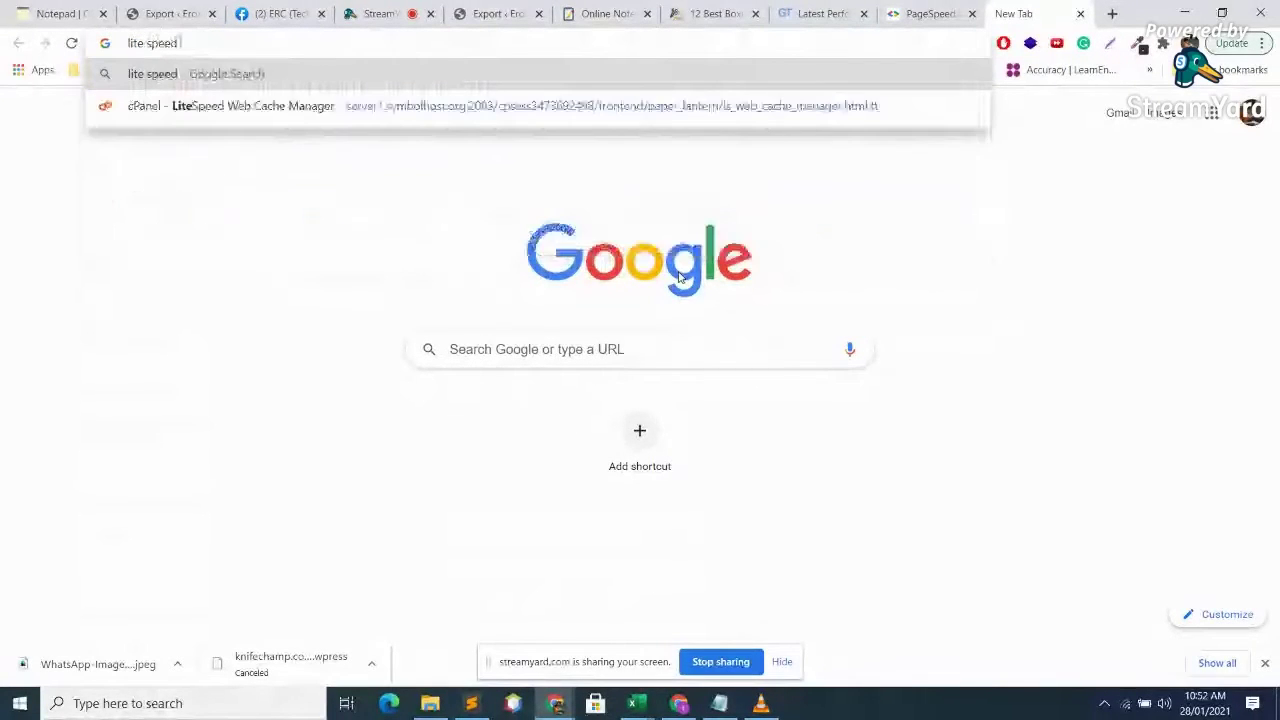
key("Down")
key("Return")
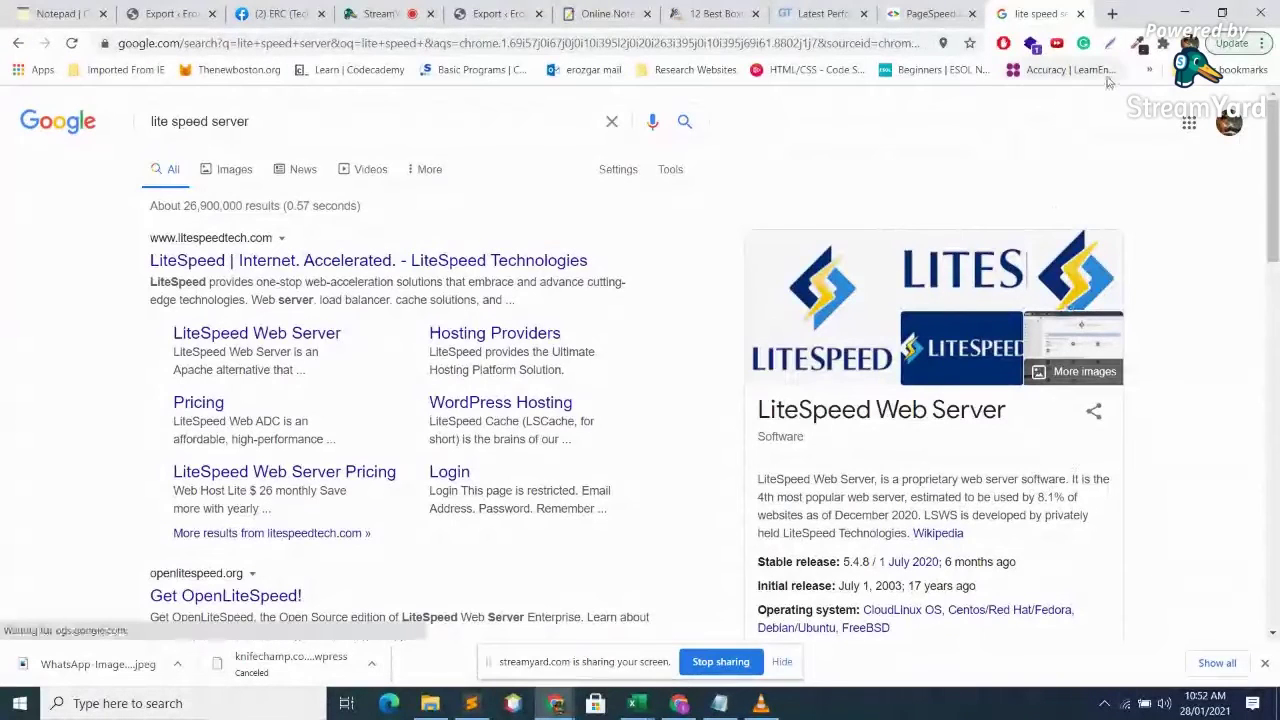
left_click(1080, 14)
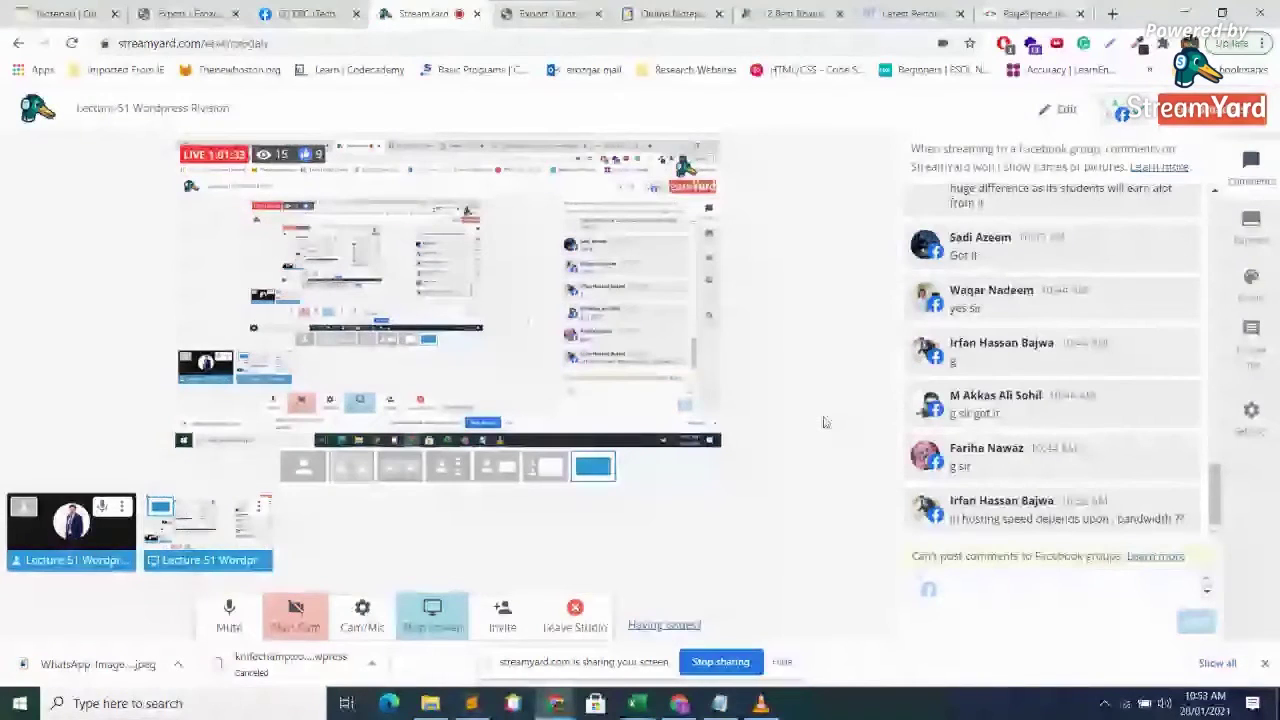
- Search Google for "tinypng" in a new tab, open the TinyPNG website, and look over its compression information
left_click(1110, 15)
type("tin")
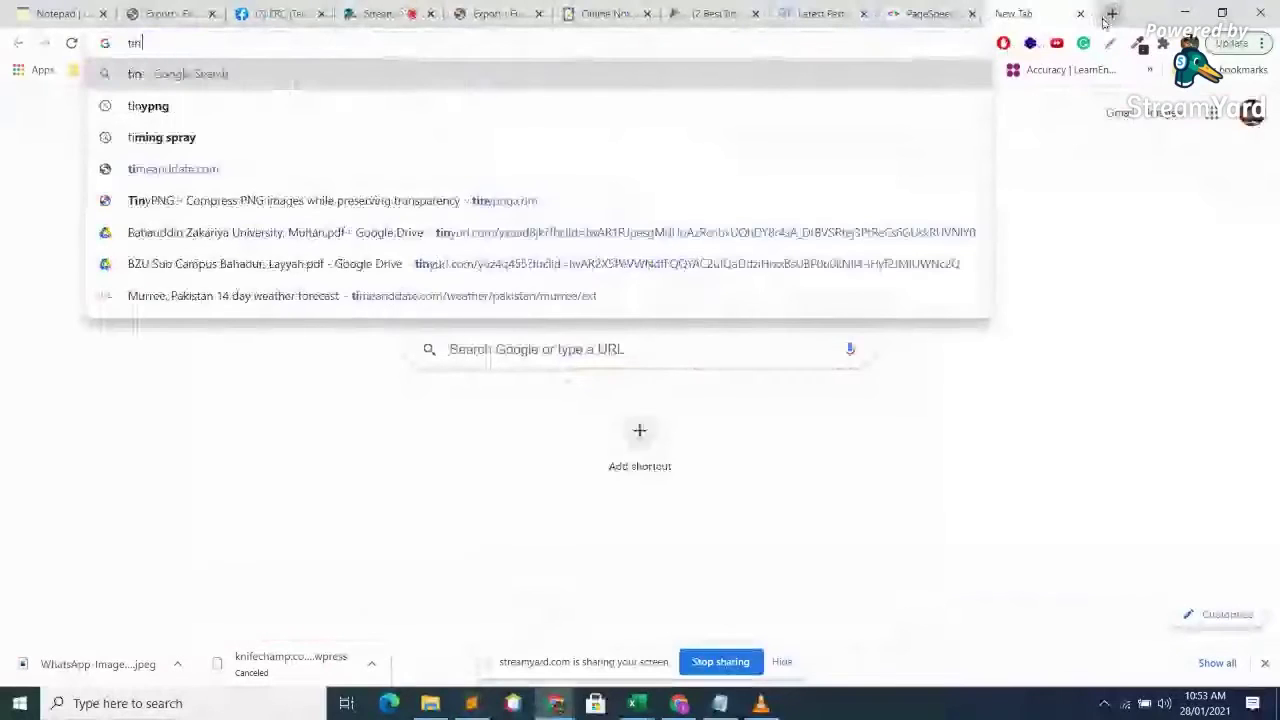
type("y")
left_click(474, 108)
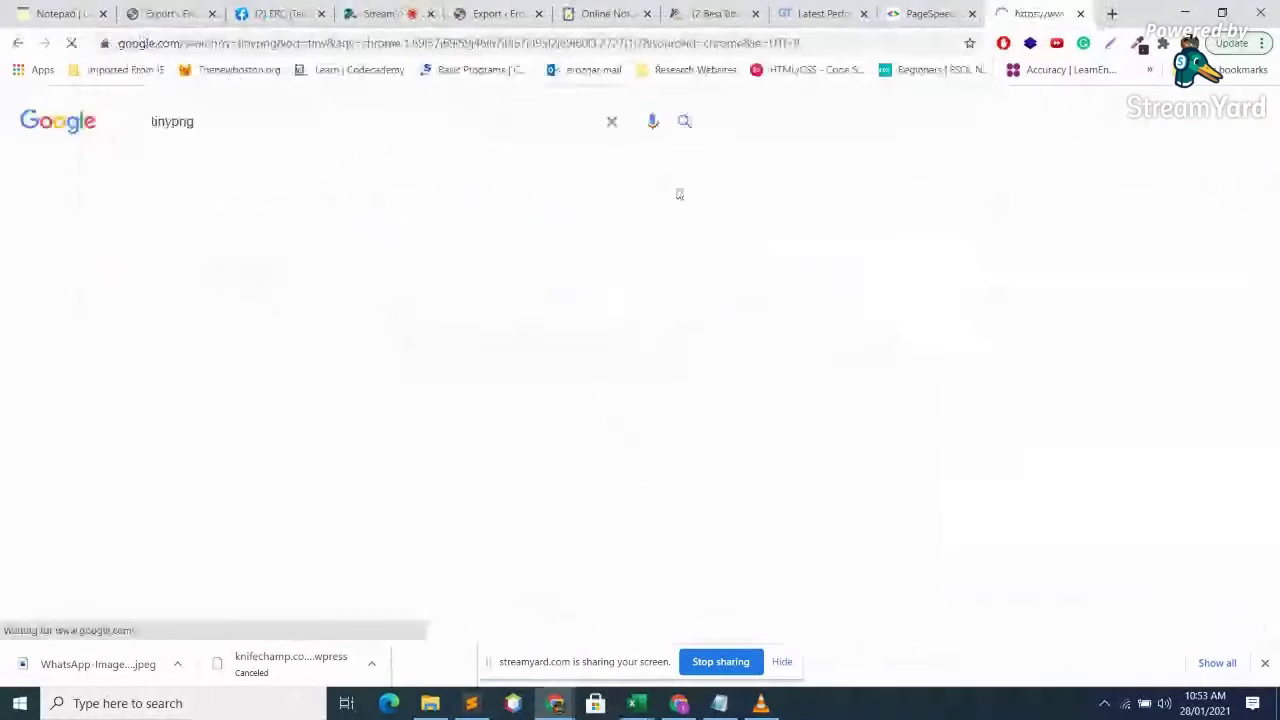
left_click(530, 260)
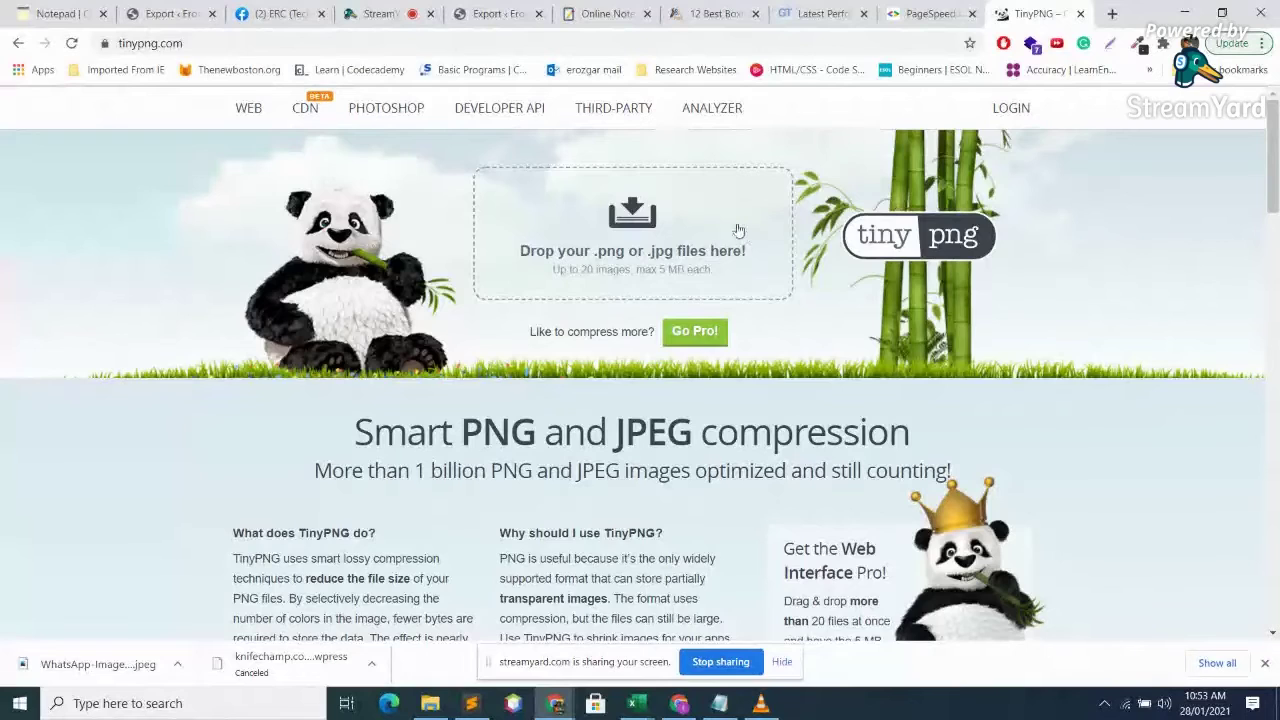
scroll(730, 236, "down", 1)
scroll(730, 238, "down", 4)
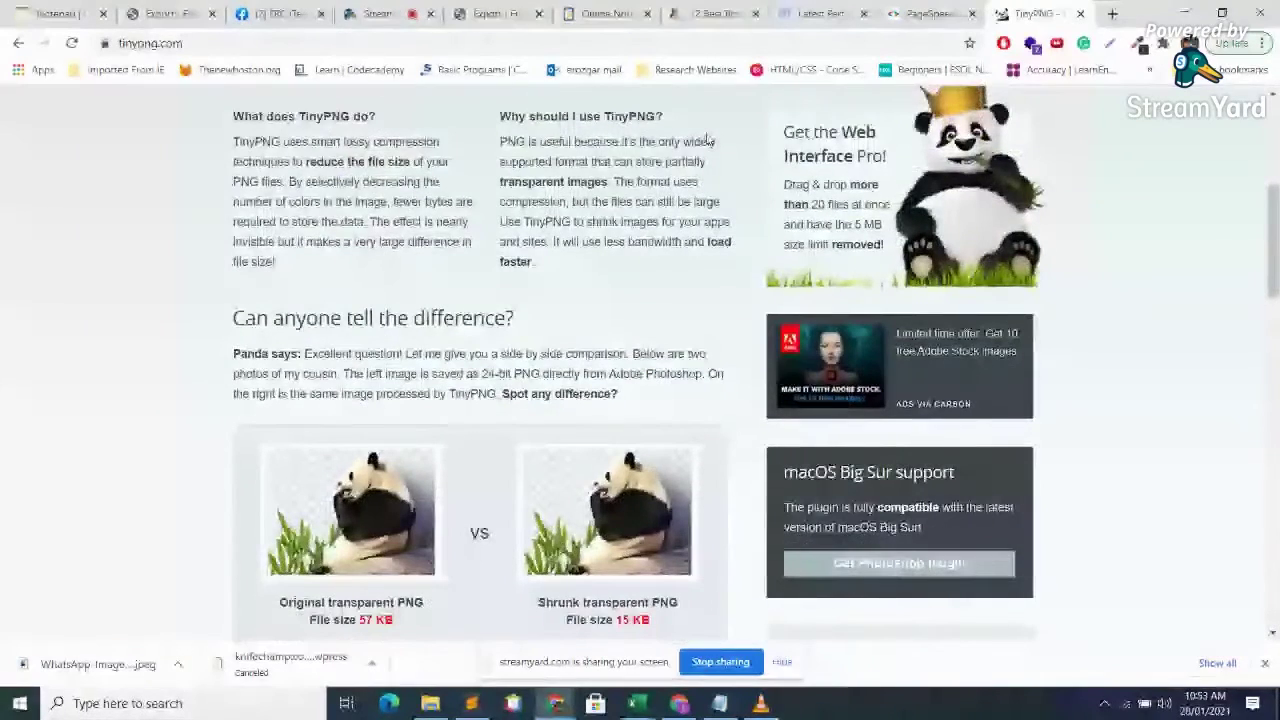
- Return to the bestboxshoes.com homepage and inspect the large banner image under the "Best Boxing Shoes 2020" heading
left_click(930, 12)
left_click(705, 9)
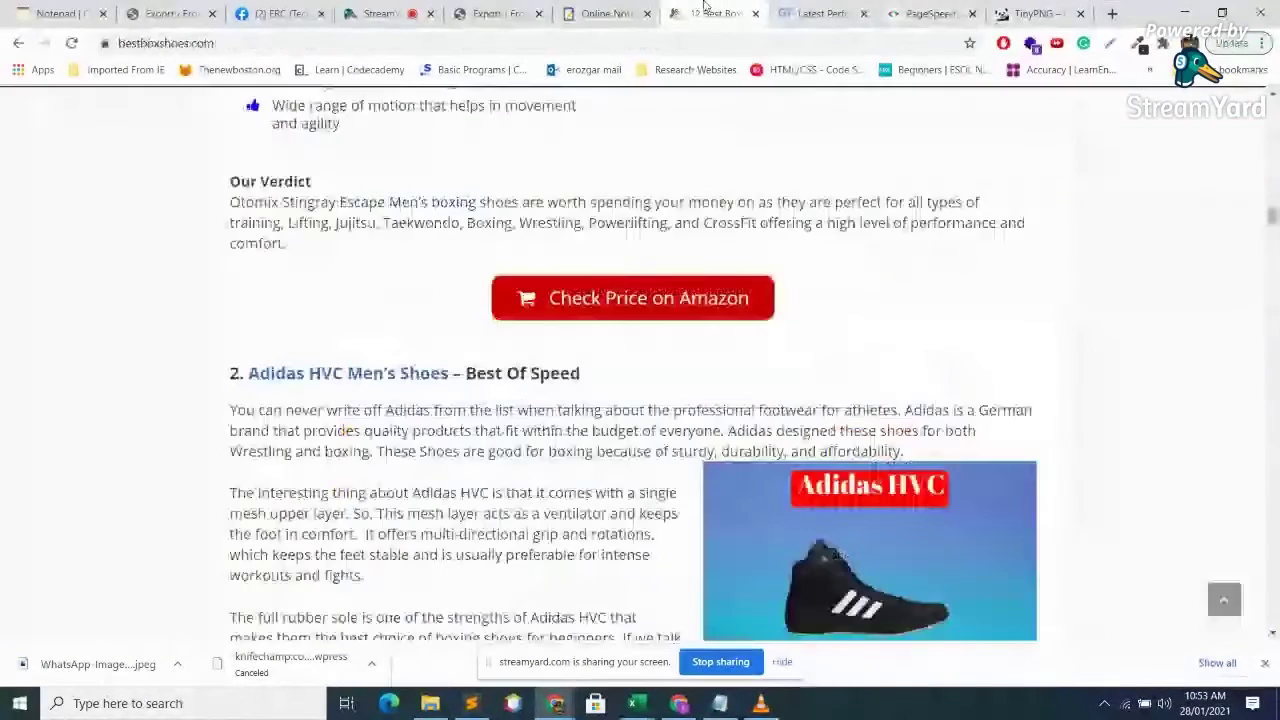
scroll(771, 460, "down", 1)
scroll(771, 460, "up", 15)
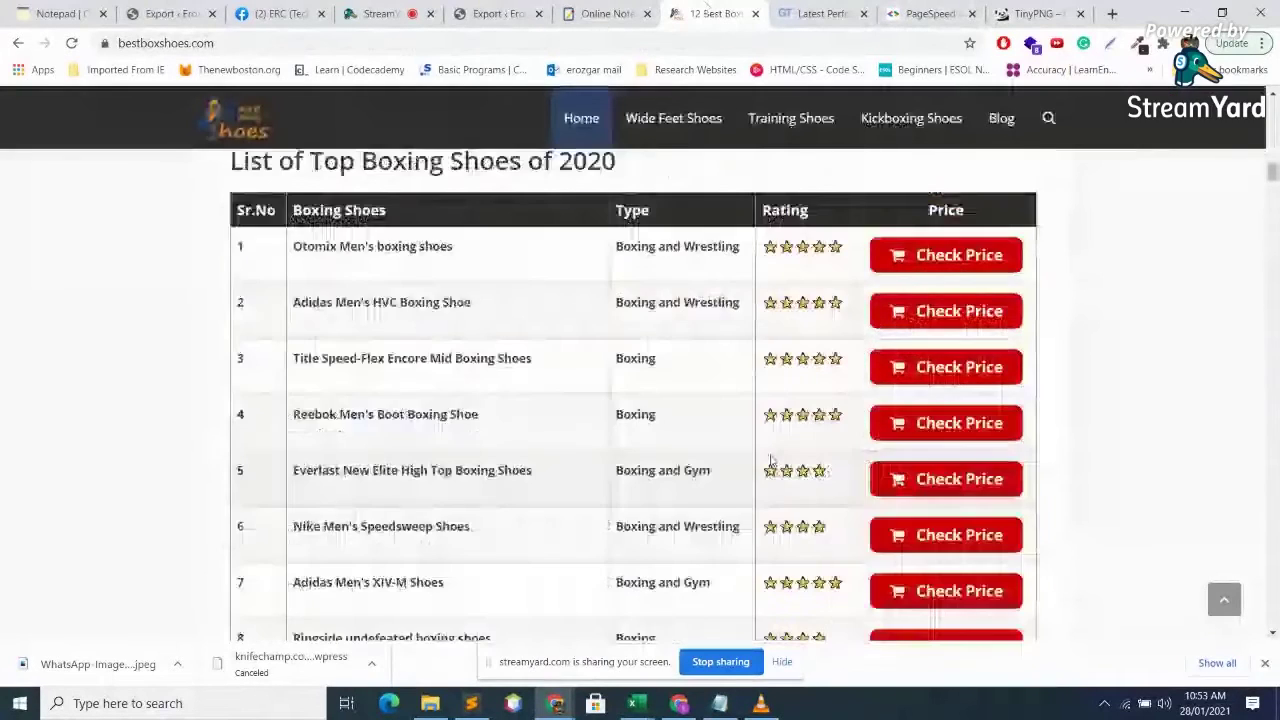
scroll(771, 460, "up", 12)
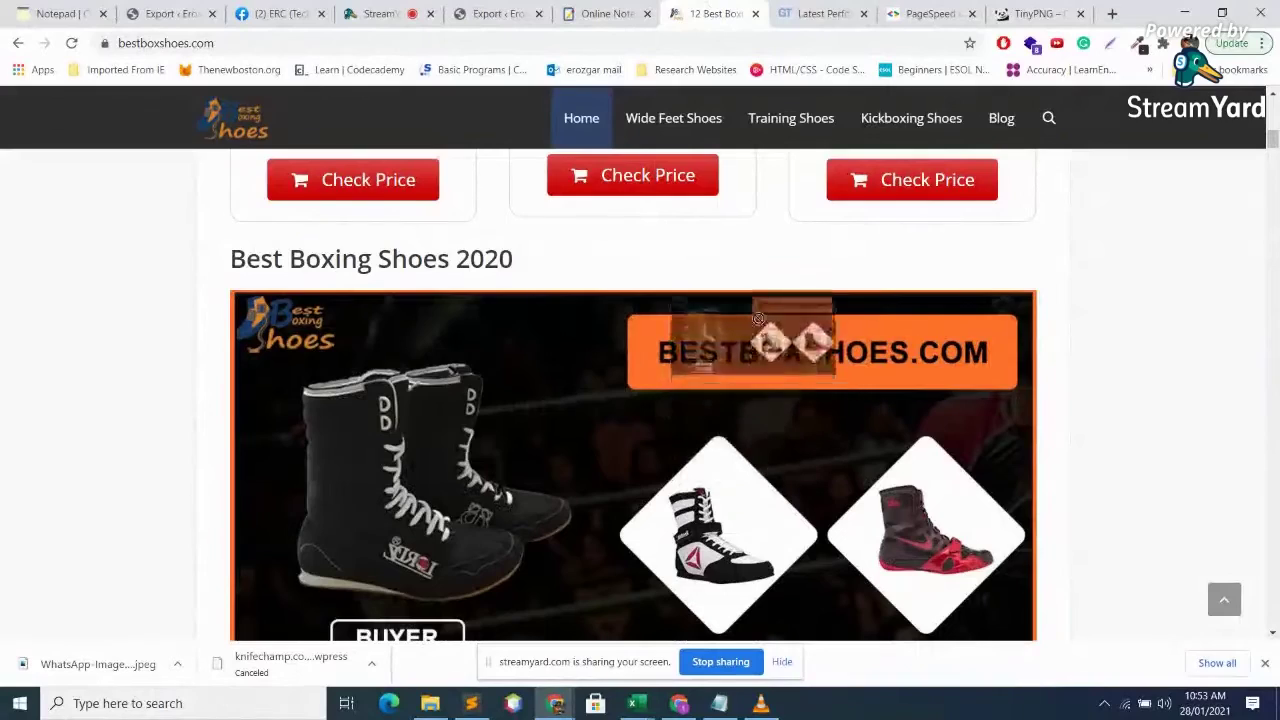
scroll(758, 318, "down", 3)
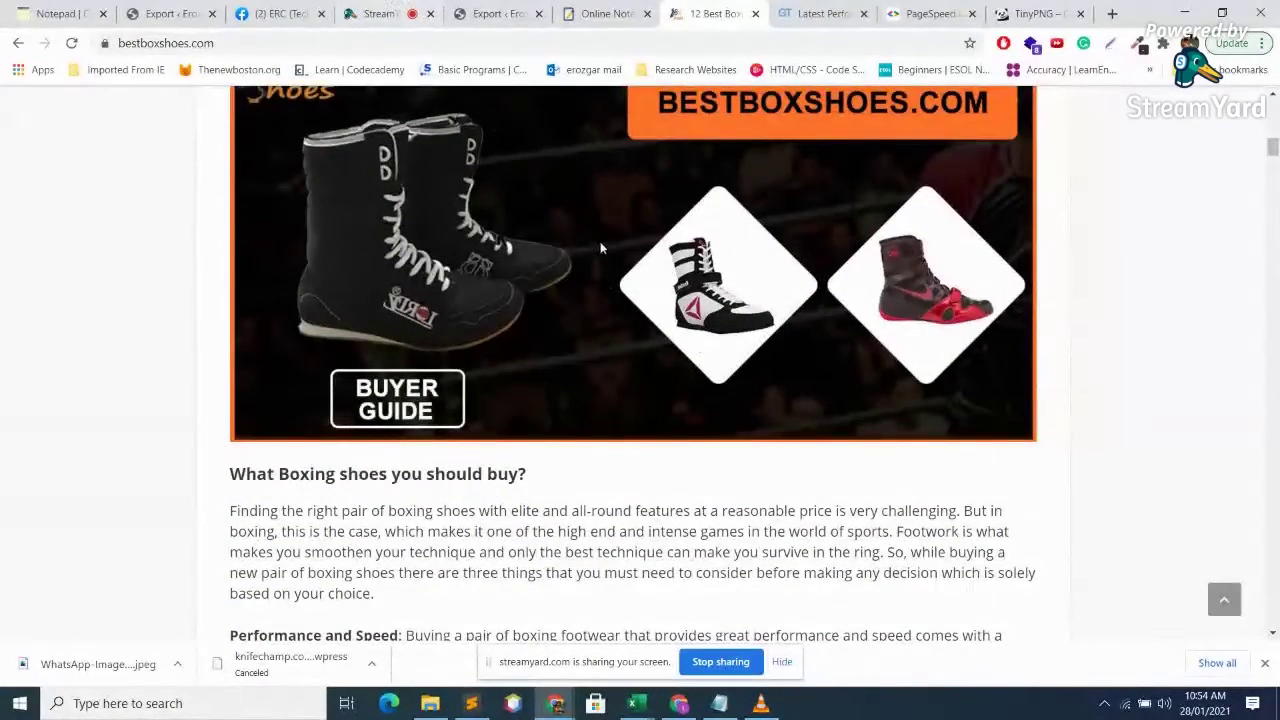
scroll(590, 228, "up", 1)
- Read the viewer comments in StreamYard, and return to the TinyPNG website
left_click(383, 13)
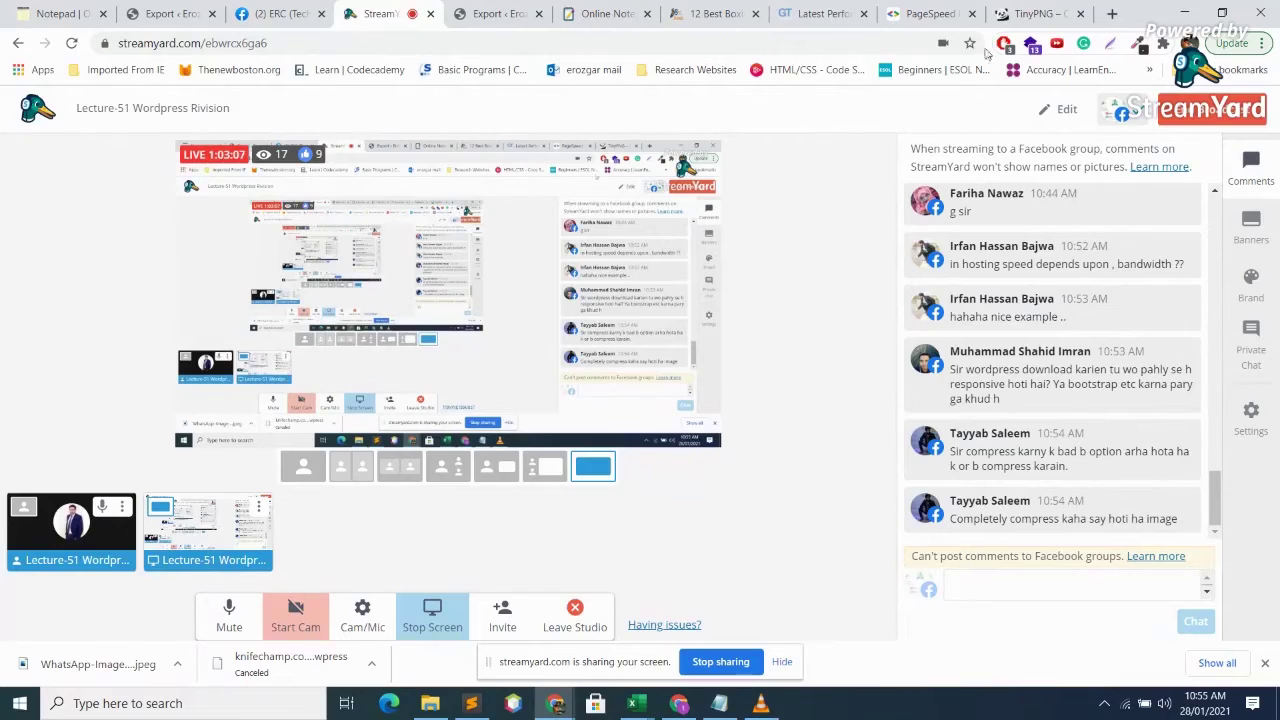
left_click(1012, 12)
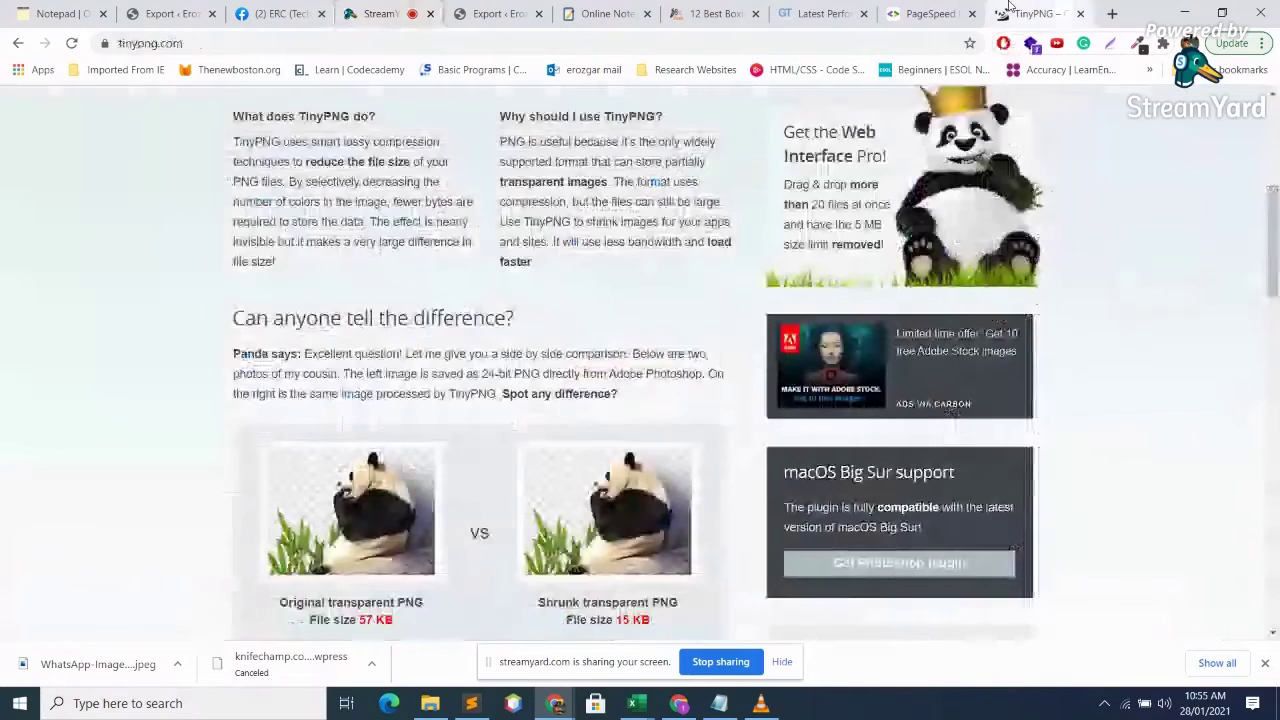
- Examine TinyPNG's original versus shrunk image comparison and upload area, and check the viewer comments in StreamYard
scroll(1000, 320, "down", 3)
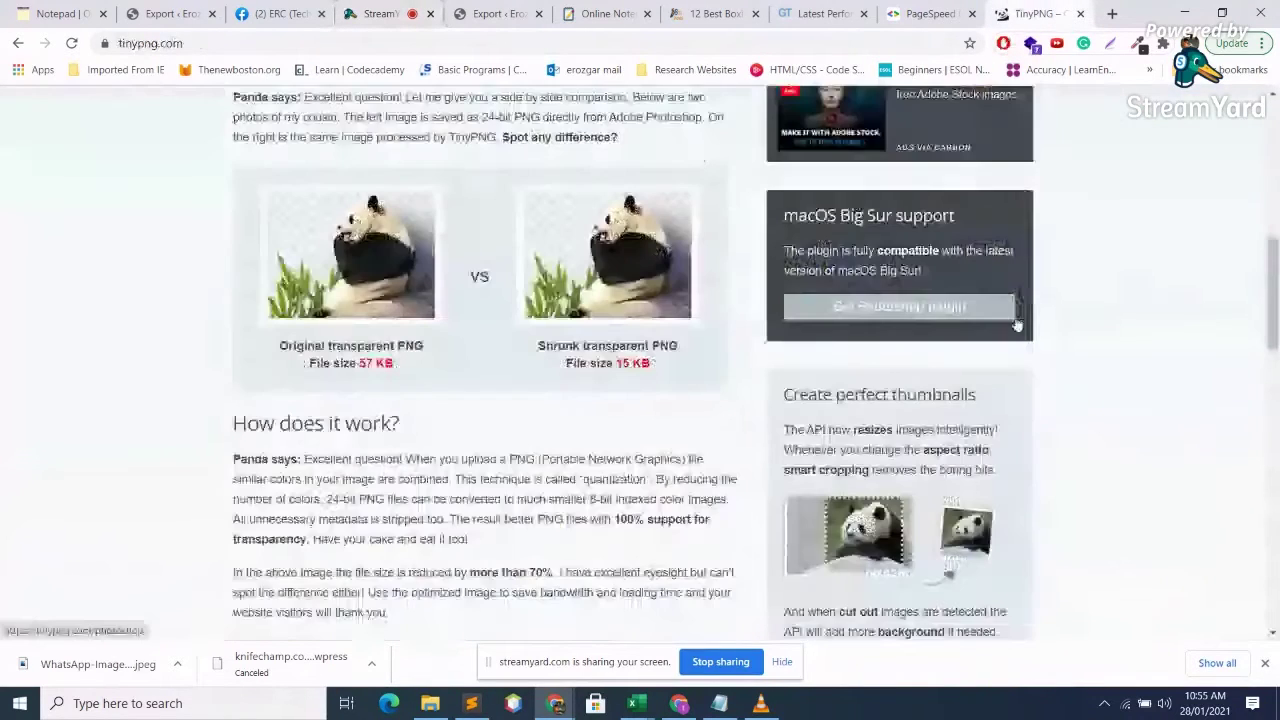
scroll(645, 233, "up", 7)
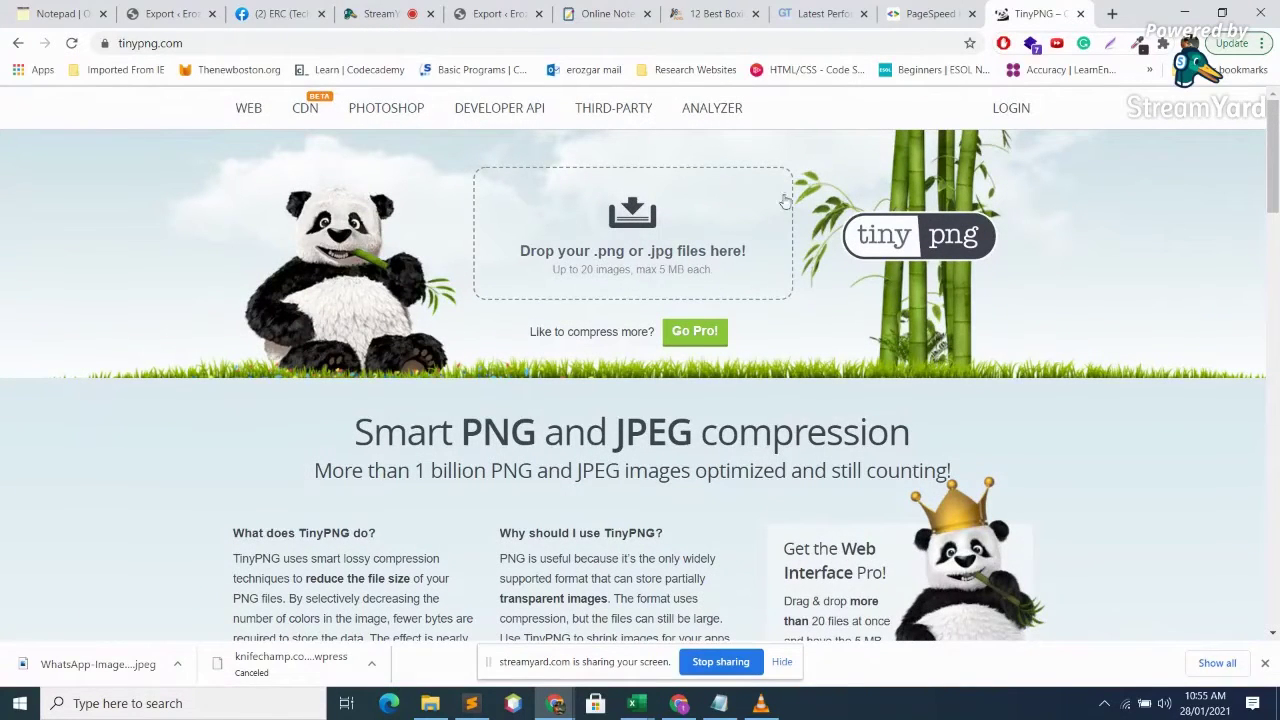
left_click(415, 8)
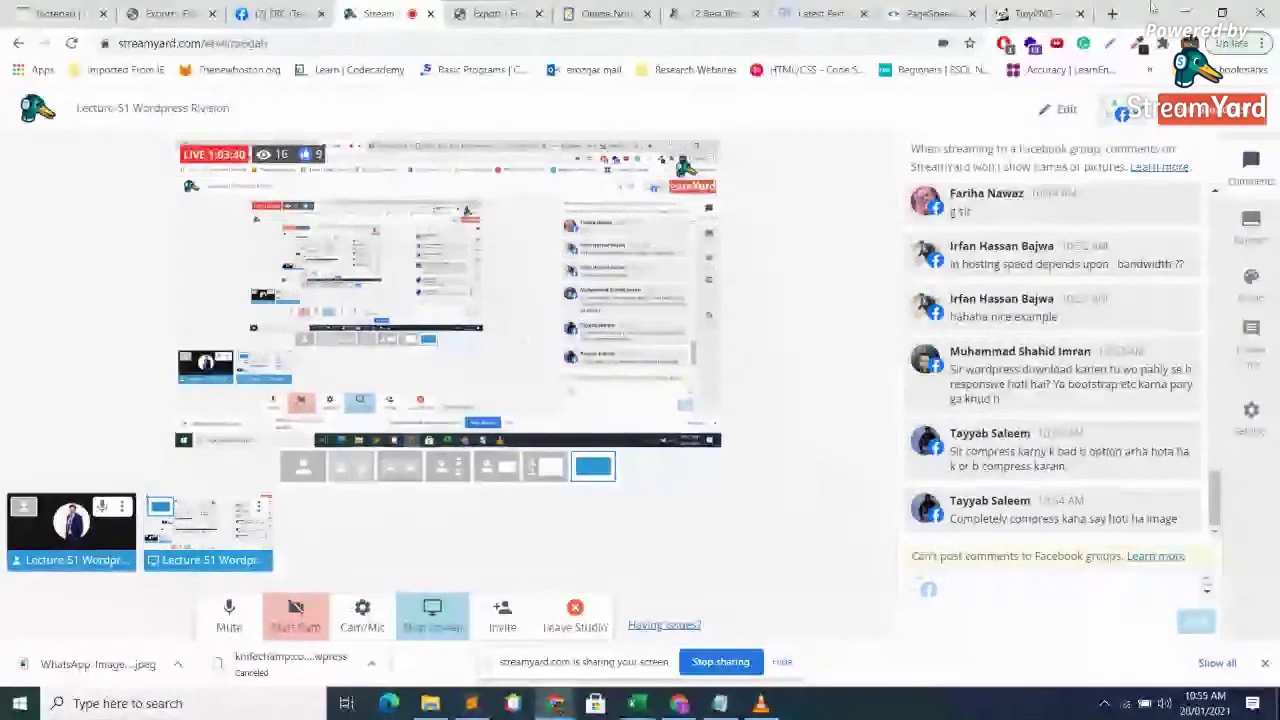
- Search Google for "ewww wordpress" in a new tab and open the EWWW Image Optimizer plugin page on WordPress.org
left_click(1111, 14)
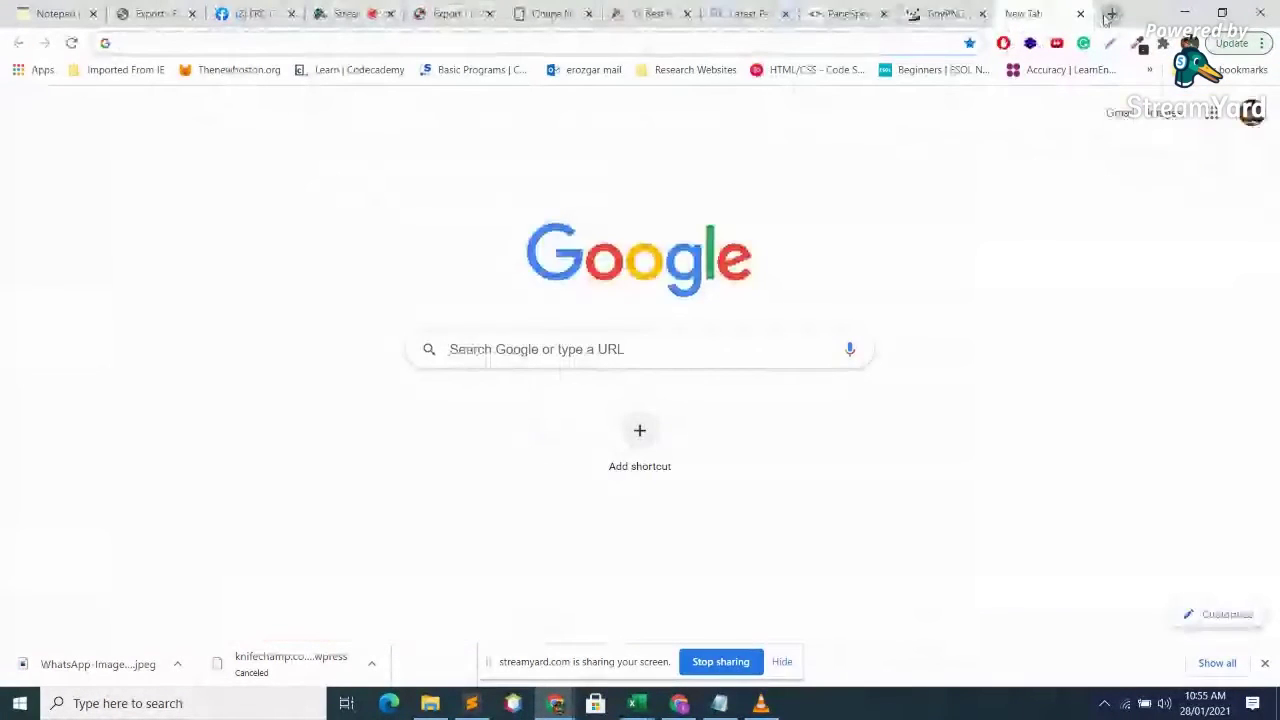
type("wew")
key("BackSpace")
key("BackSpace")
key("BackSpace")
type("eww")
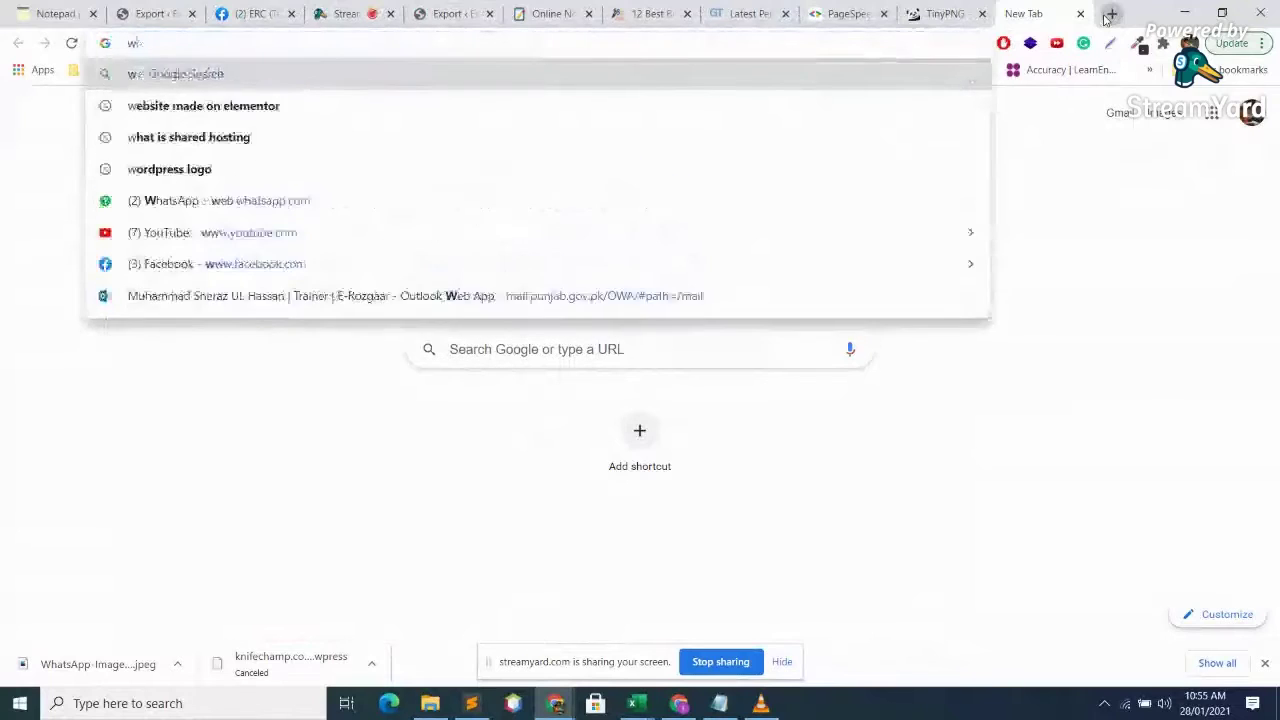
type("www")
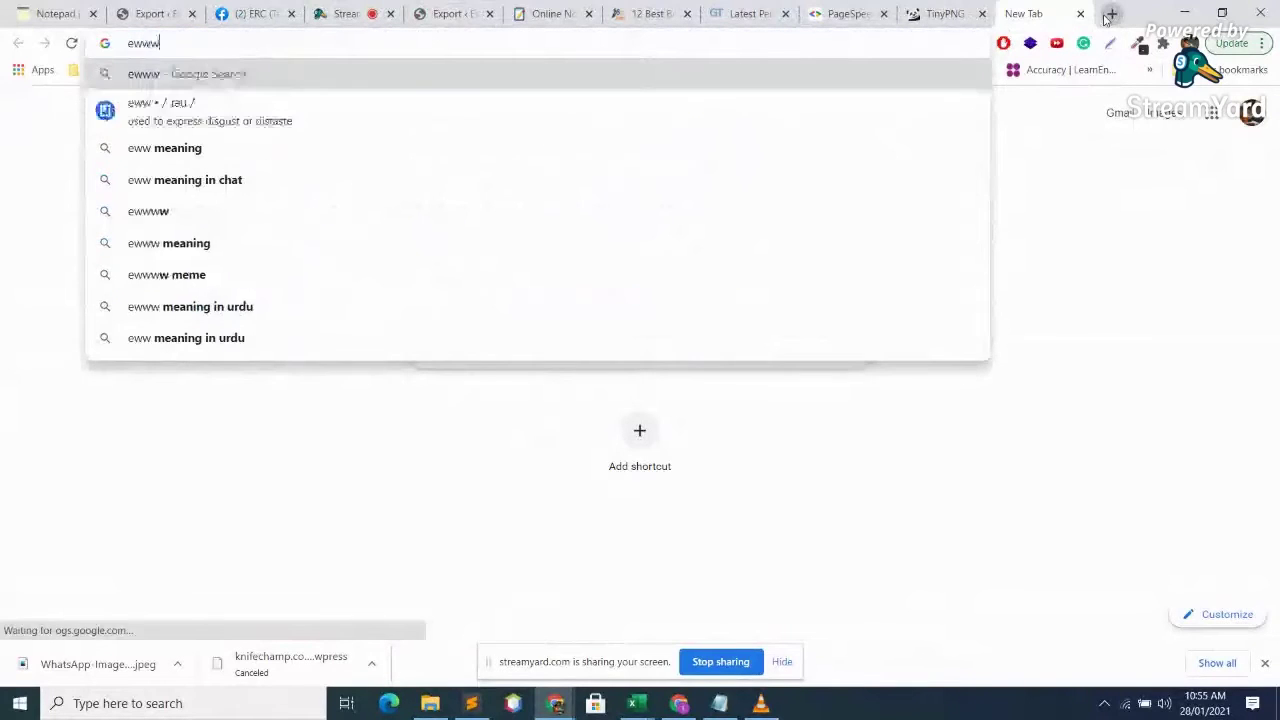
key("BackSpace")
key("BackSpace")
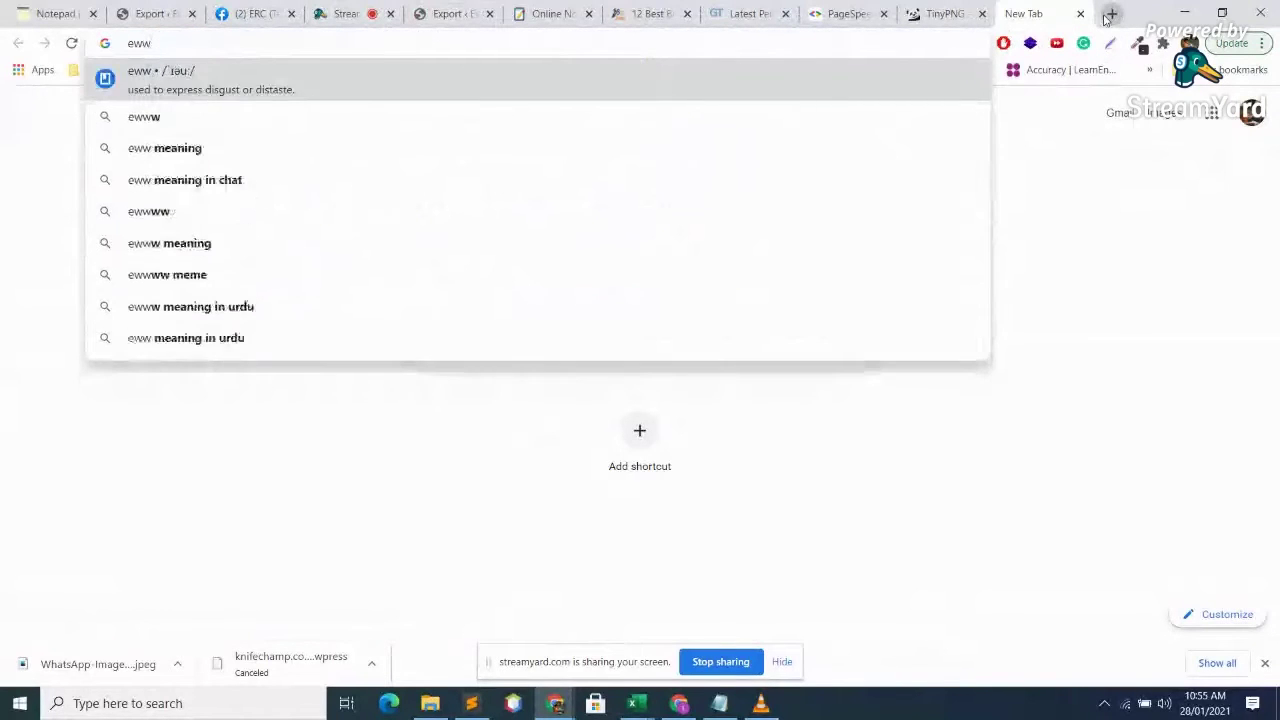
type("w wordp")
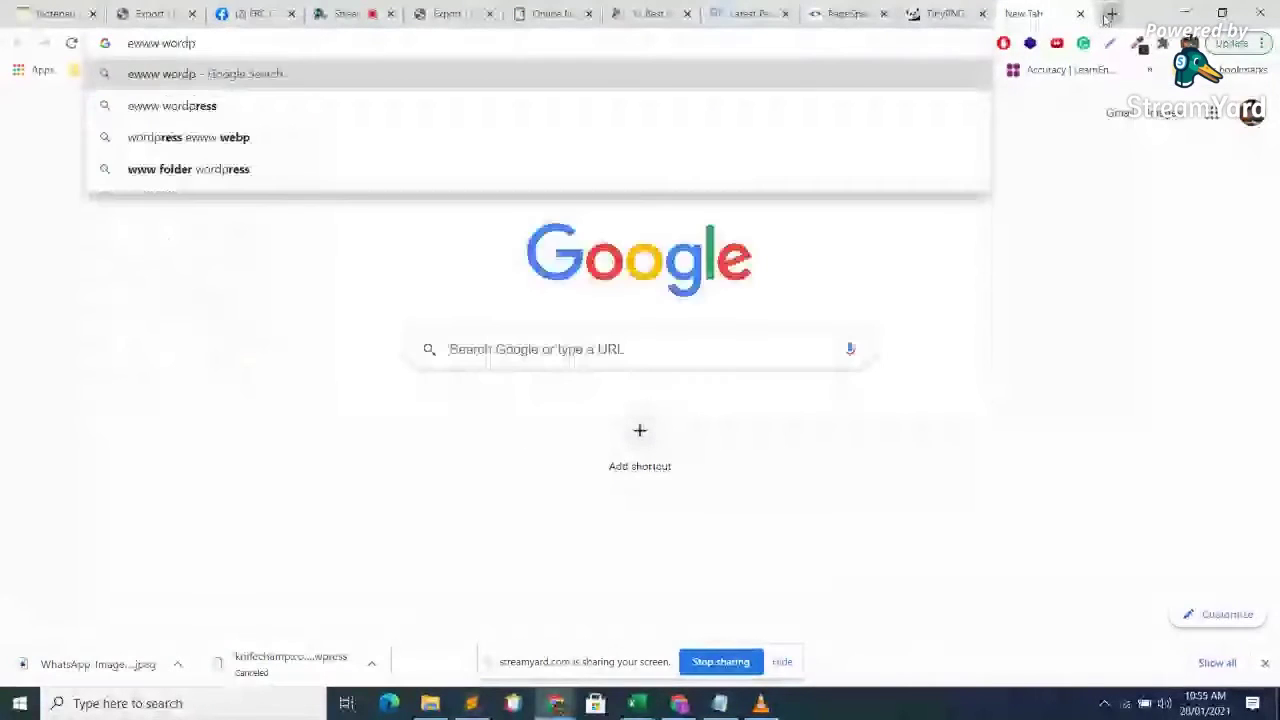
key("Down")
key("Return")
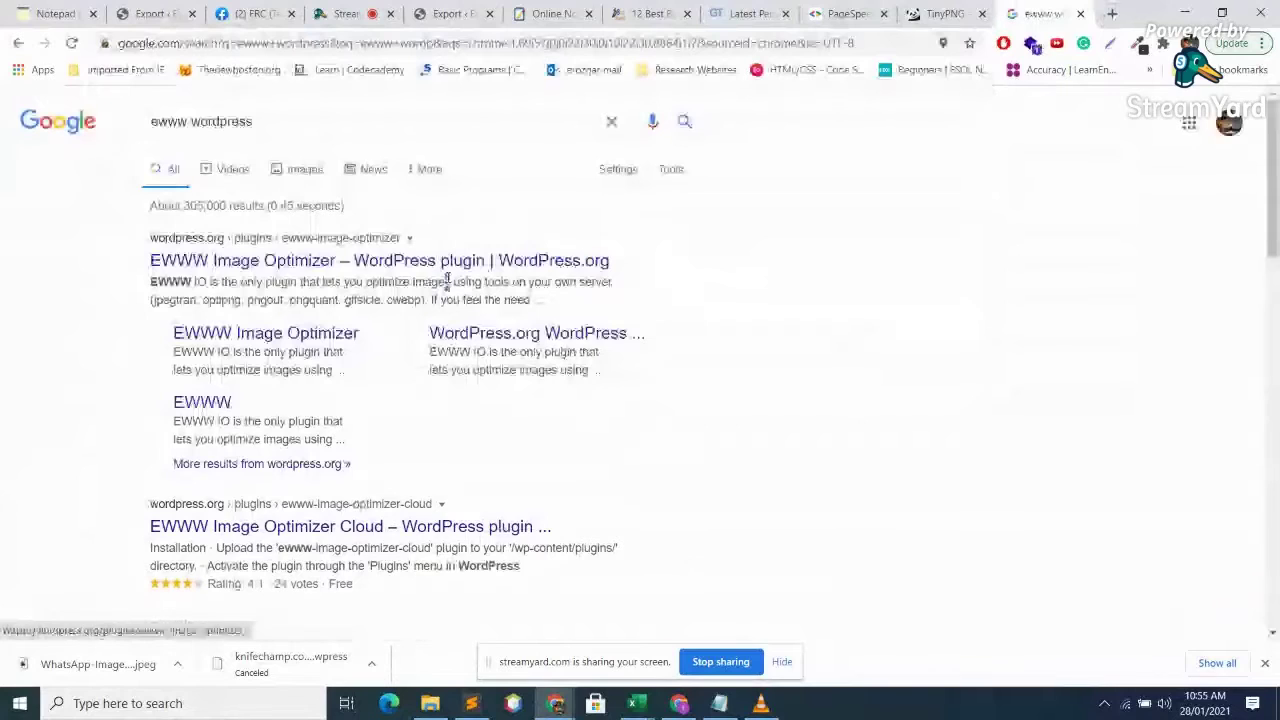
left_click(449, 266)
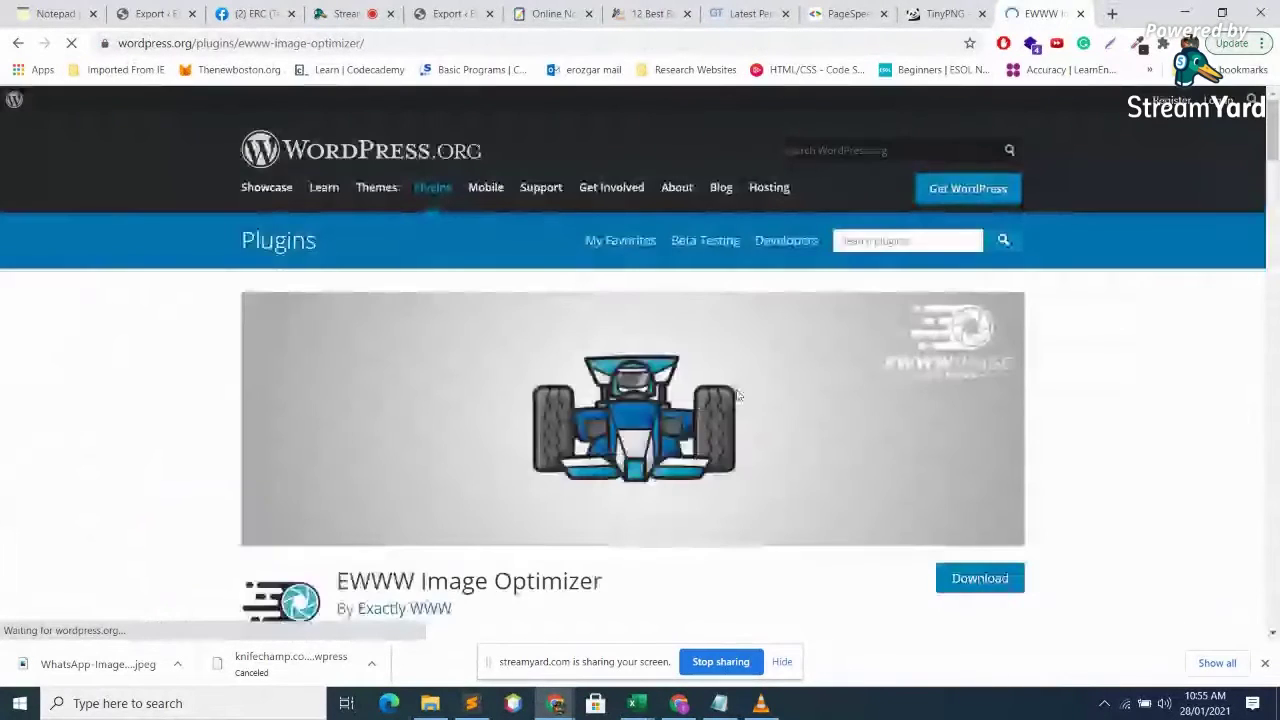
- Read through the EWWW Image Optimizer description, including its benefits, bulk optimization, plugin compatibility and CDN support
scroll(738, 396, "down", 3)
scroll(730, 410, "down", 2)
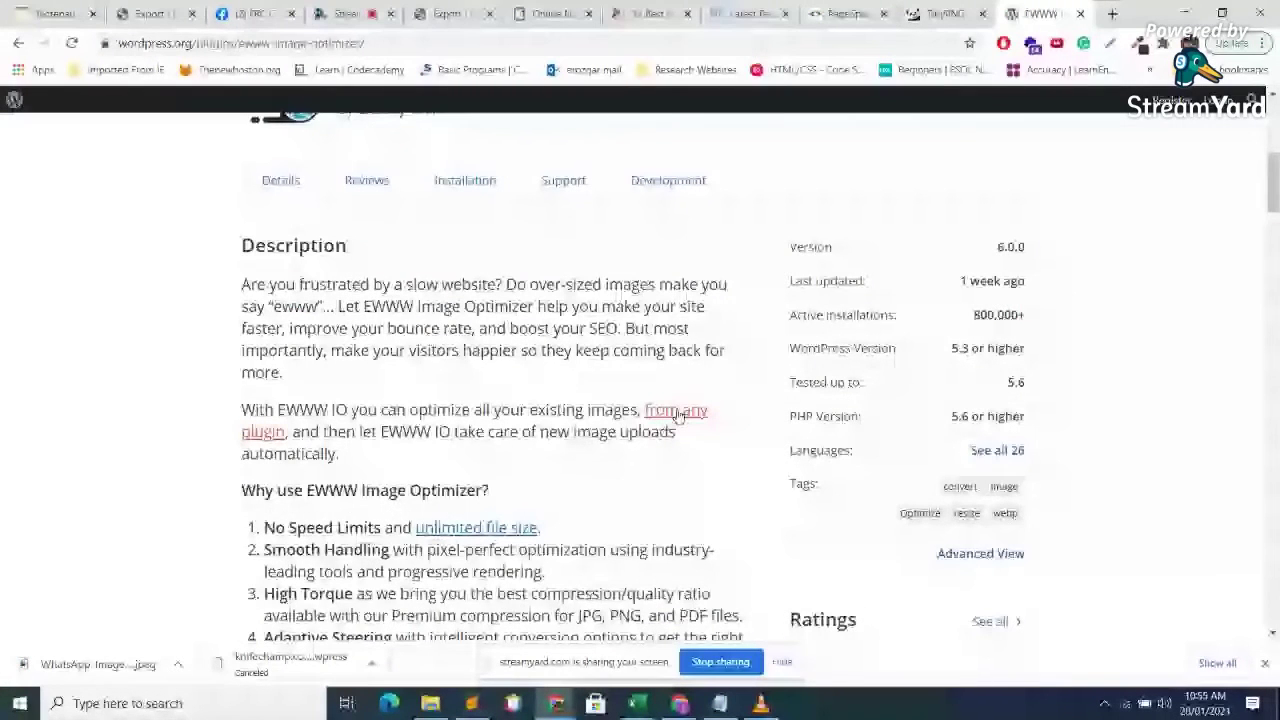
scroll(677, 416, "down", 2)
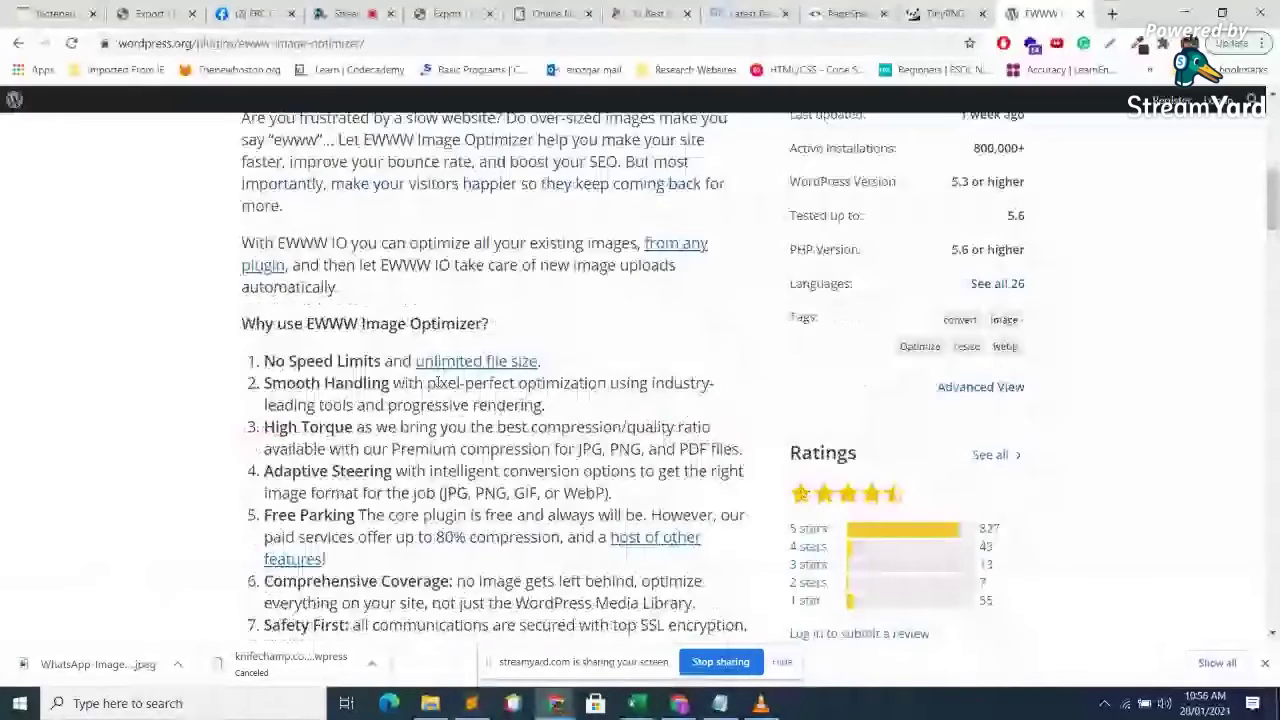
scroll(884, 465, "up", 4)
scroll(422, 462, "down", 8)
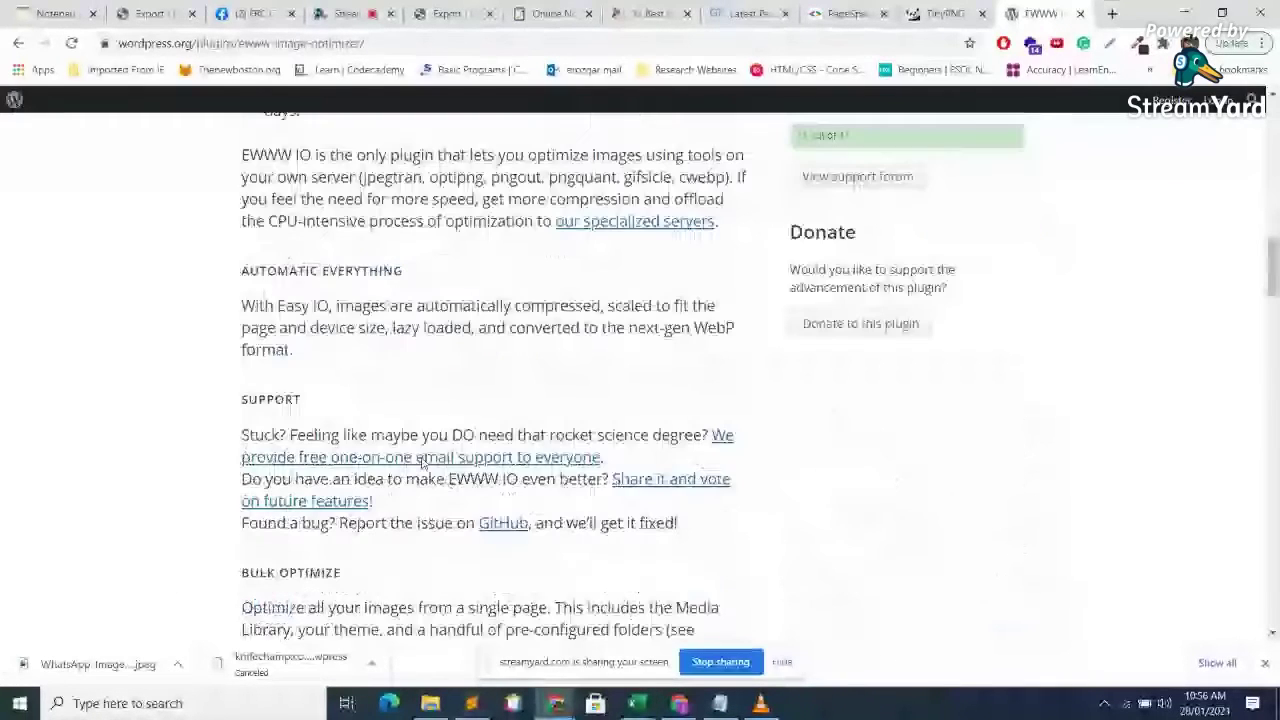
scroll(422, 462, "down", 5)
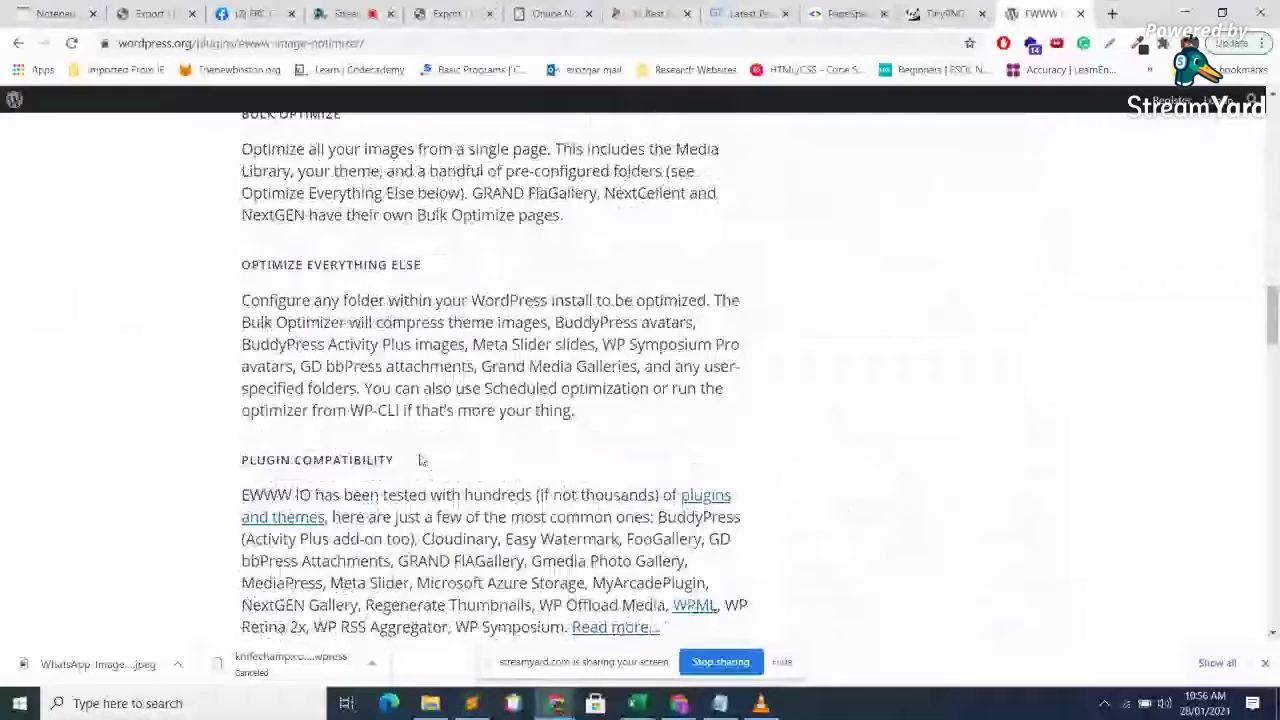
scroll(420, 460, "down", 4)
scroll(420, 460, "down", 3)
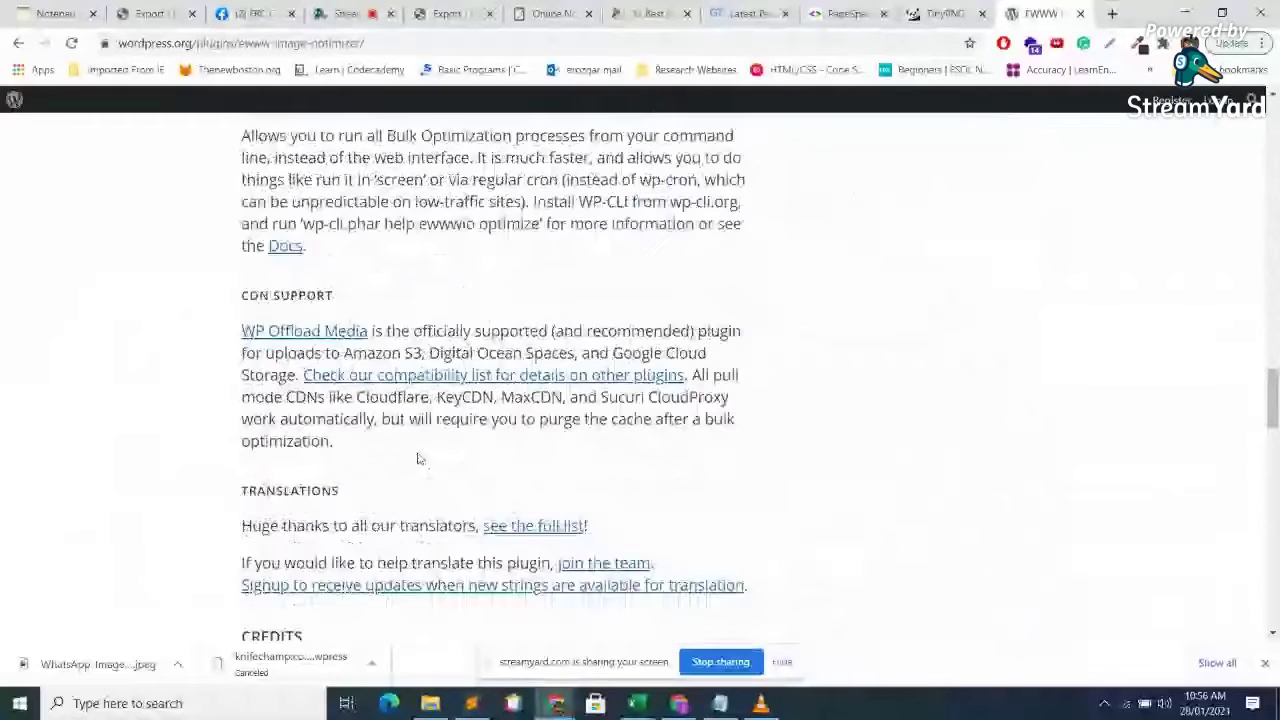
scroll(420, 459, "down", 1)
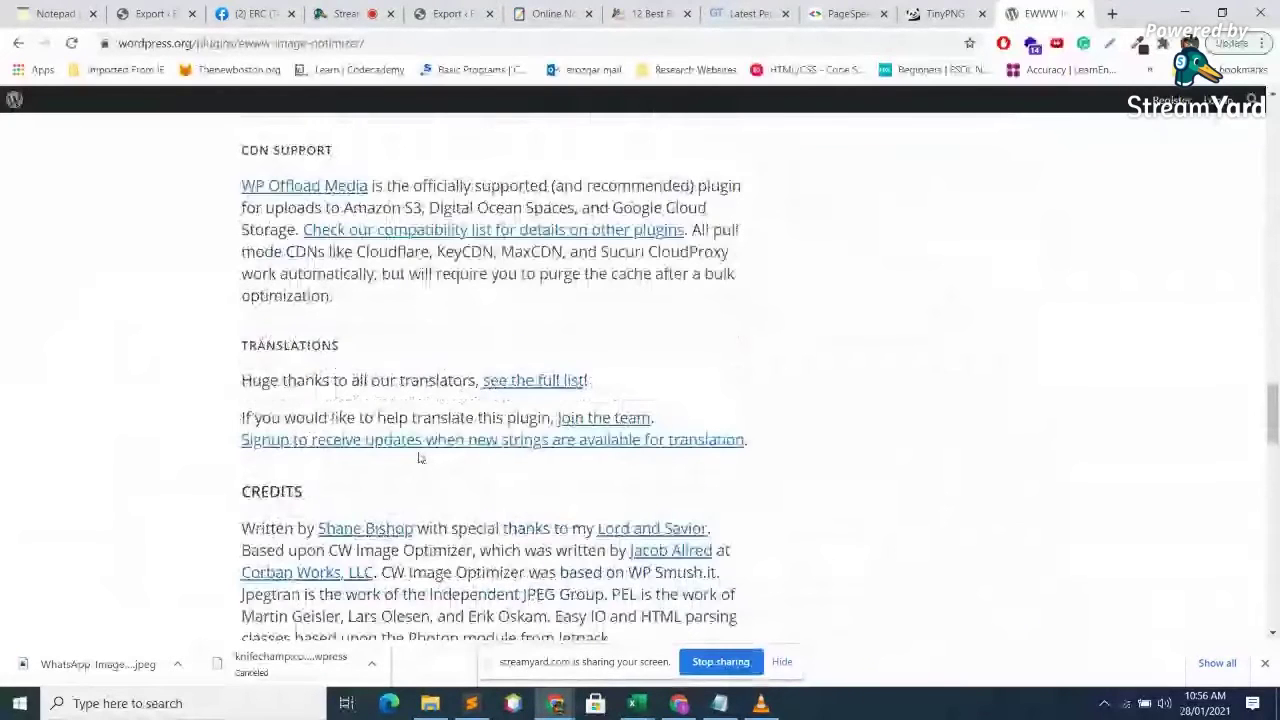
- Examine the EWWW Image Optimizer screenshots, from the plugin settings page to the optimize column in the media listing
scroll(414, 457, "down", 2)
scroll(394, 457, "down", 2)
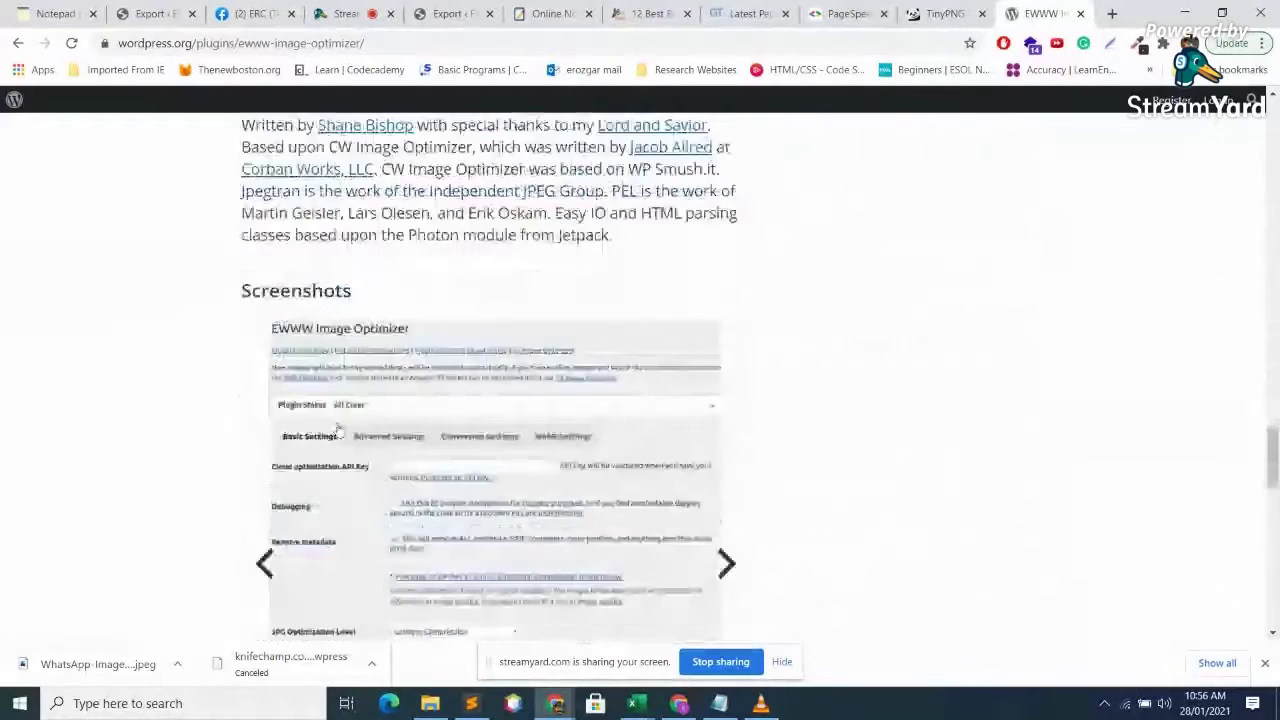
scroll(340, 430, "down", 5)
scroll(606, 366, "up", 2)
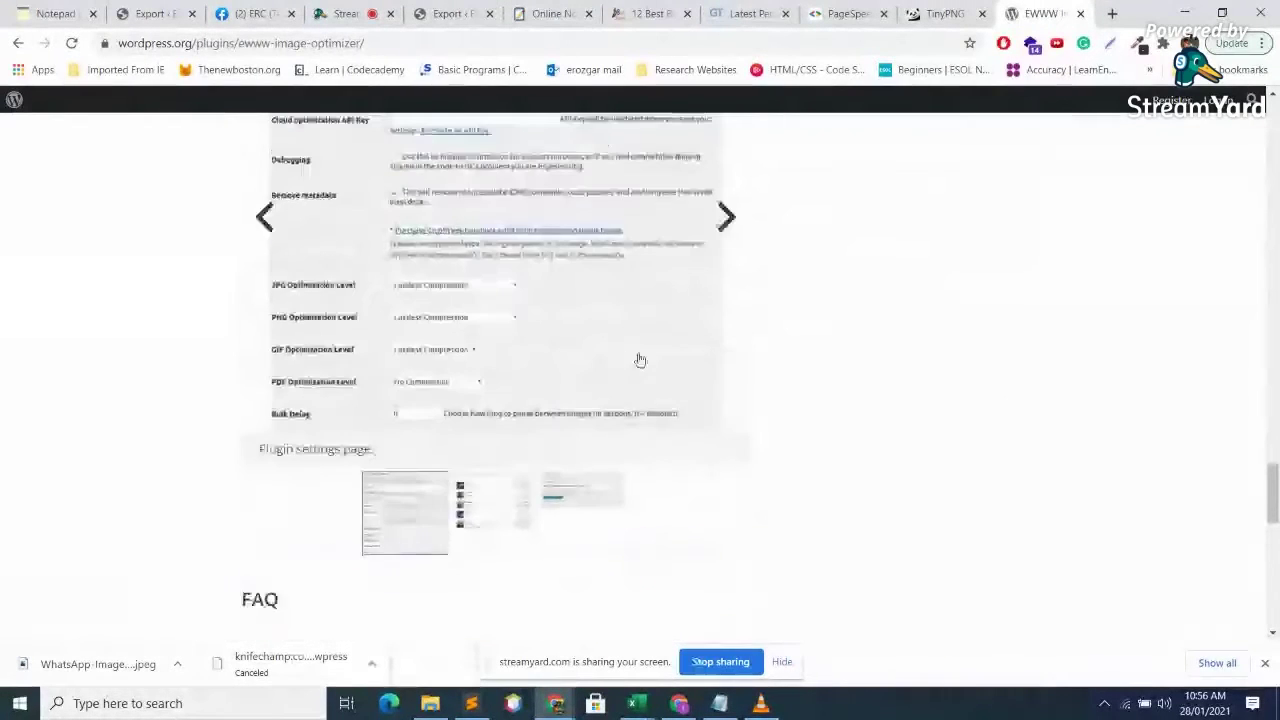
left_click(726, 314)
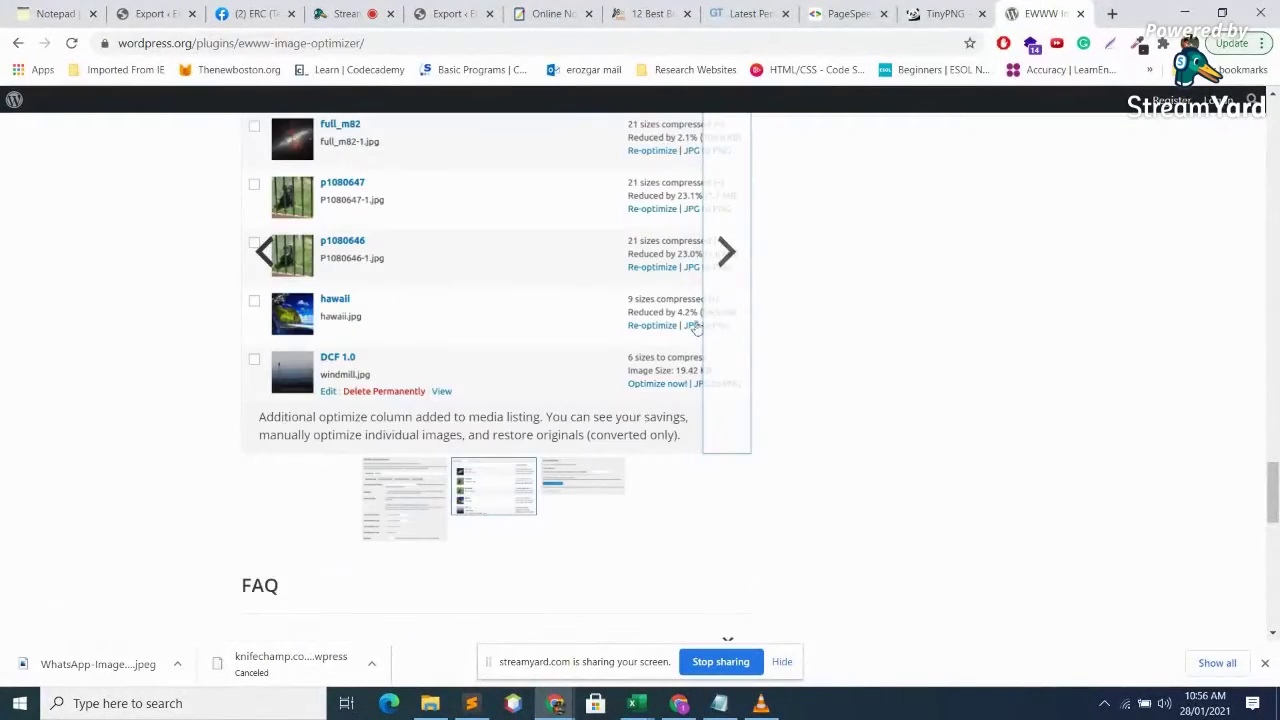
scroll(490, 420, "up", 2)
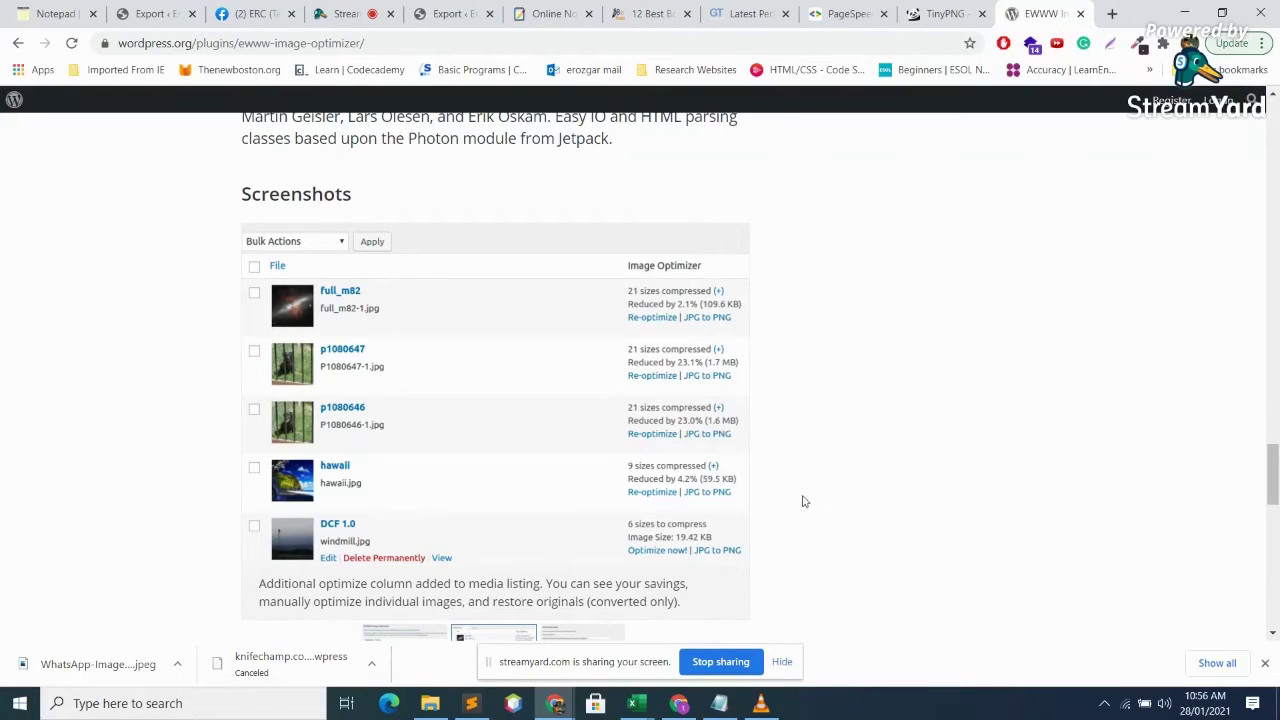
scroll(806, 491, "down", 2)
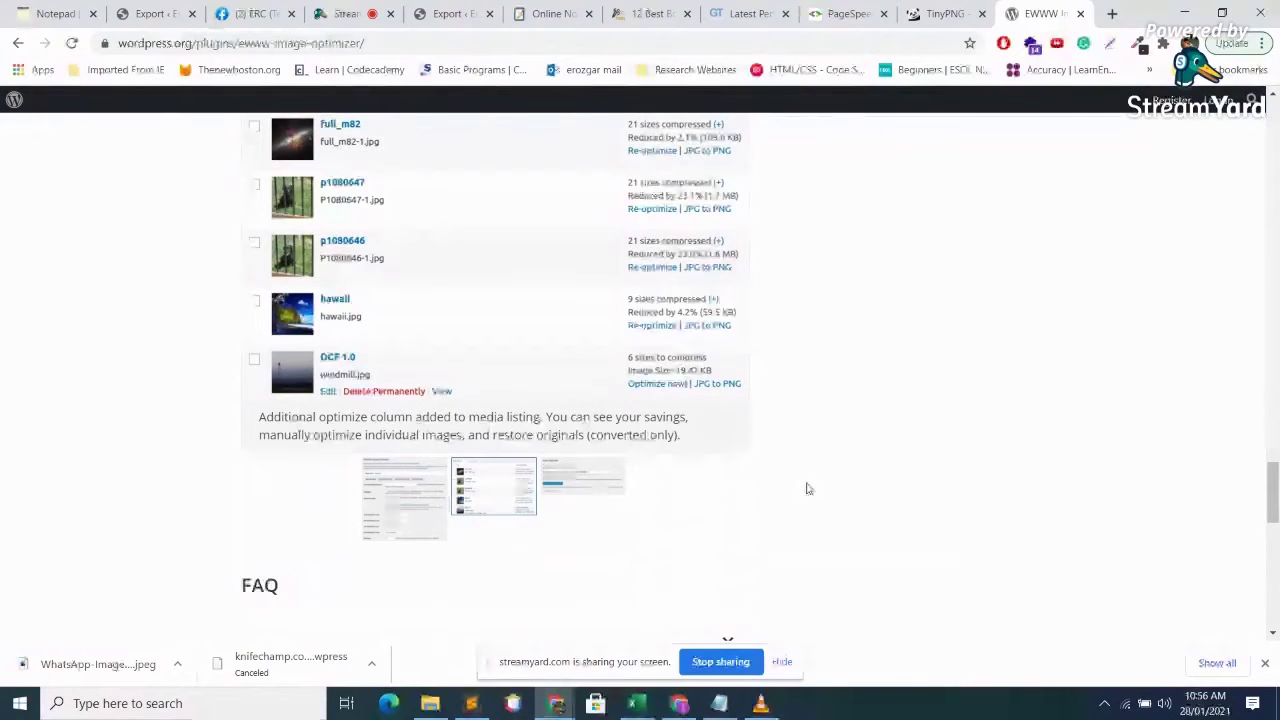
scroll(806, 486, "down", 6)
- Return to the Google results, search for "smush plugin", and open the Smush plugin page on WordPress.org
left_click(18, 43)
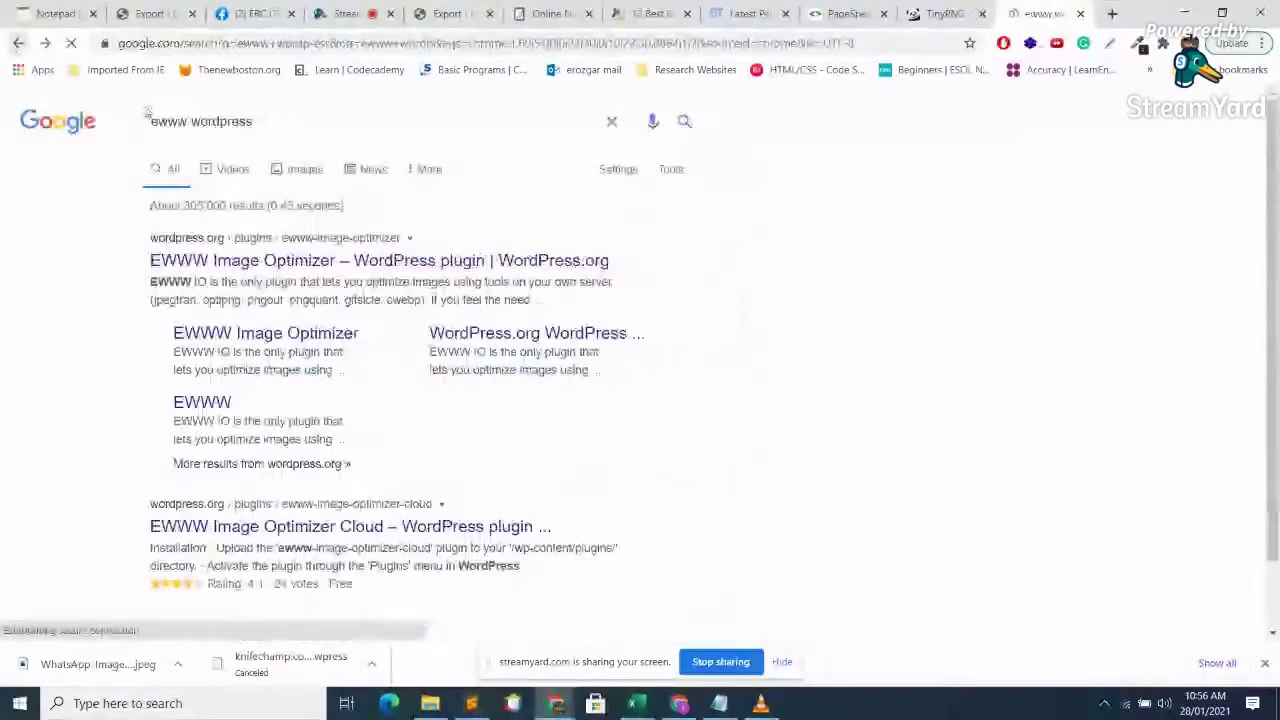
left_click_drag(149, 121, 256, 121)
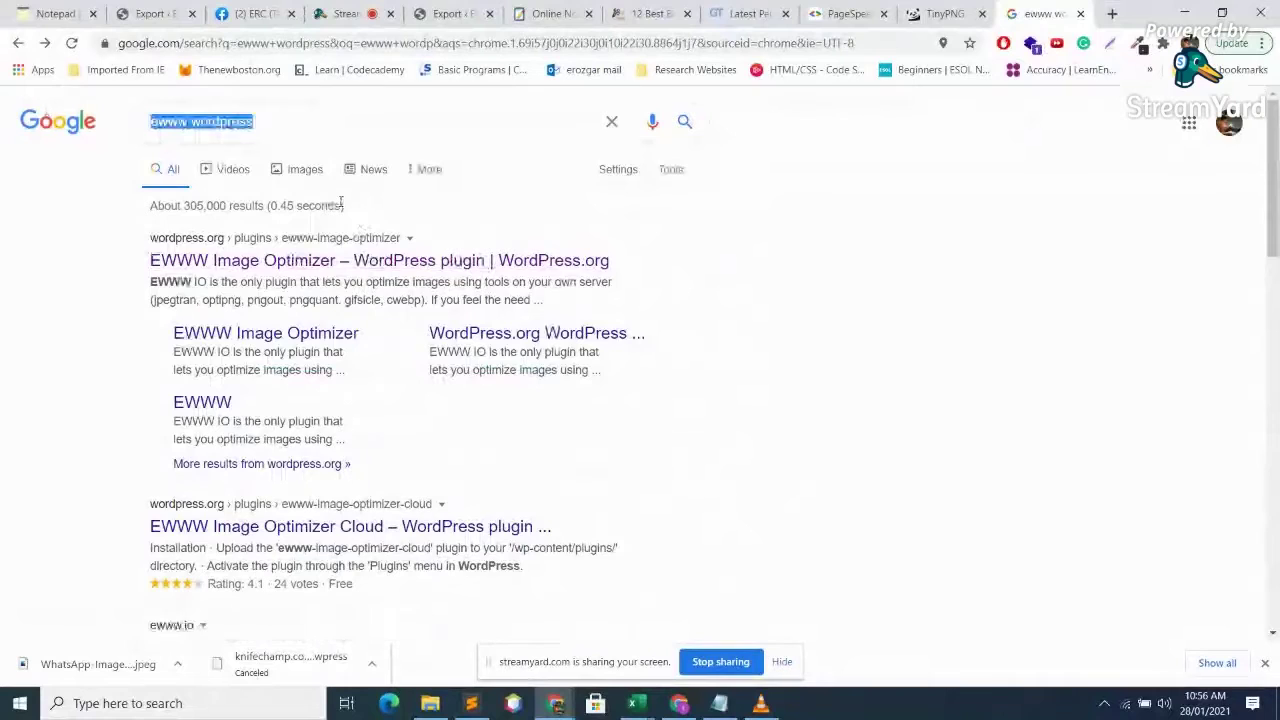
type("smus")
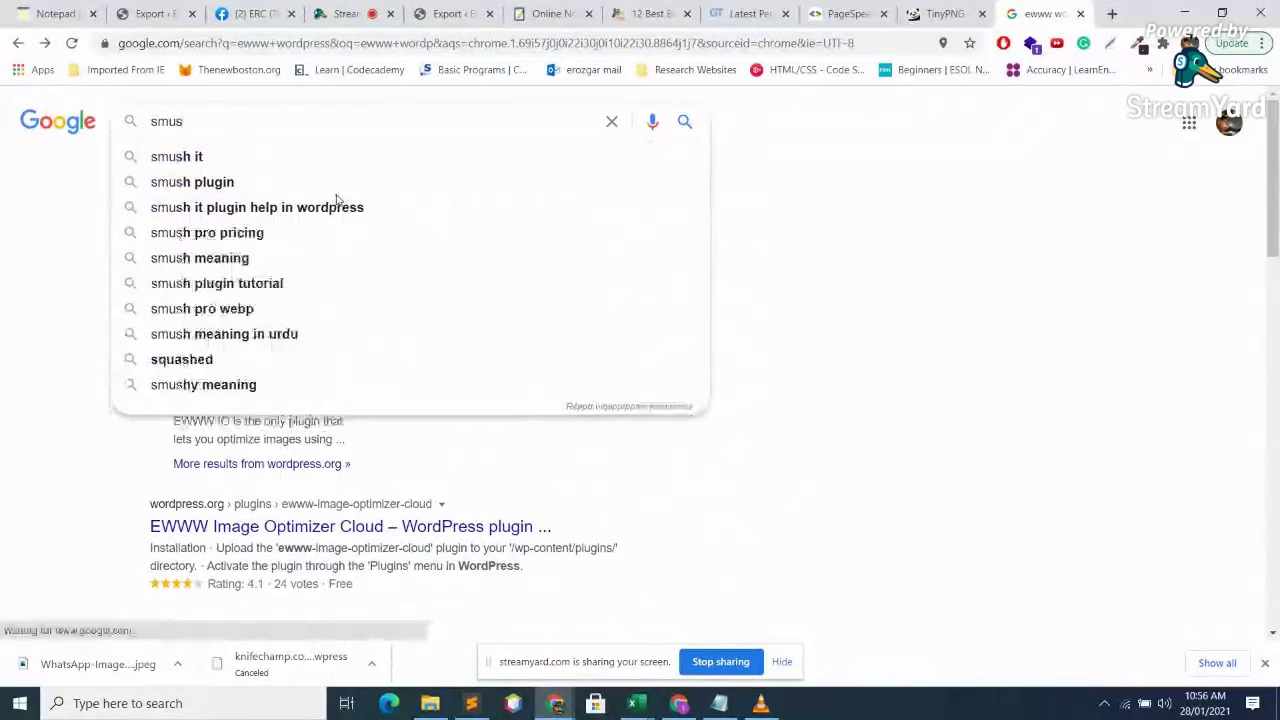
left_click(217, 182)
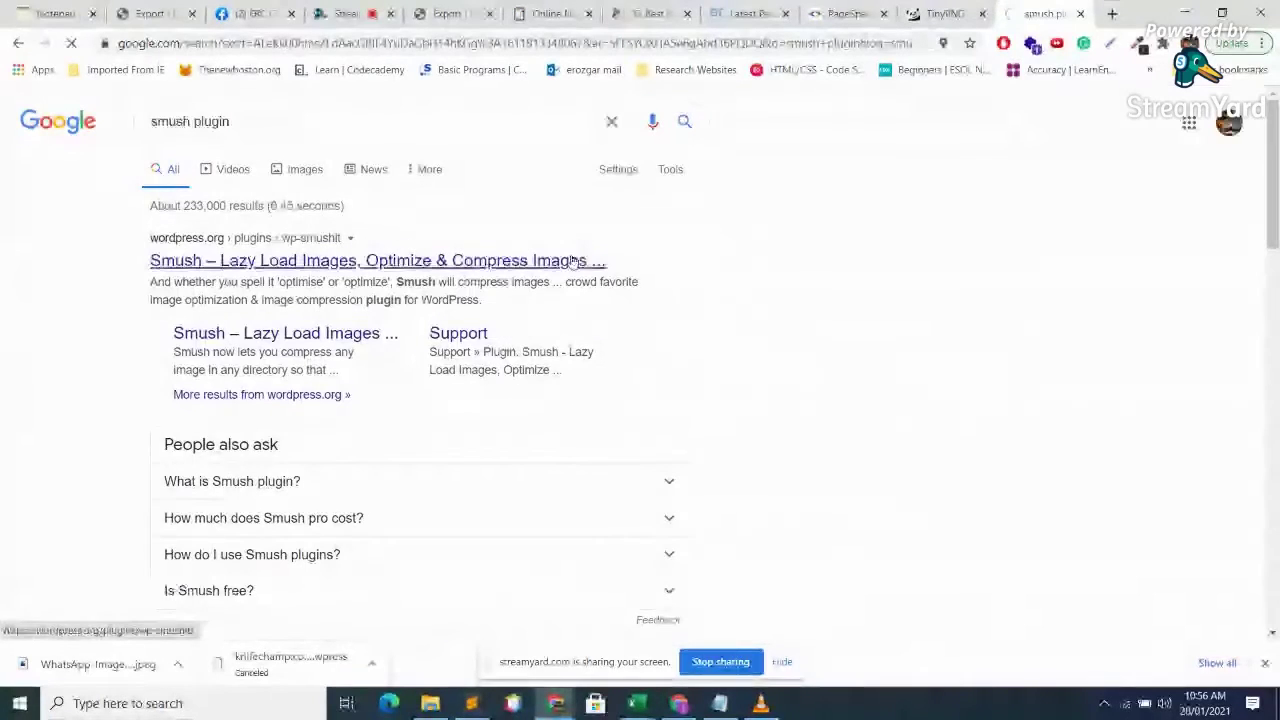
left_click(575, 261)
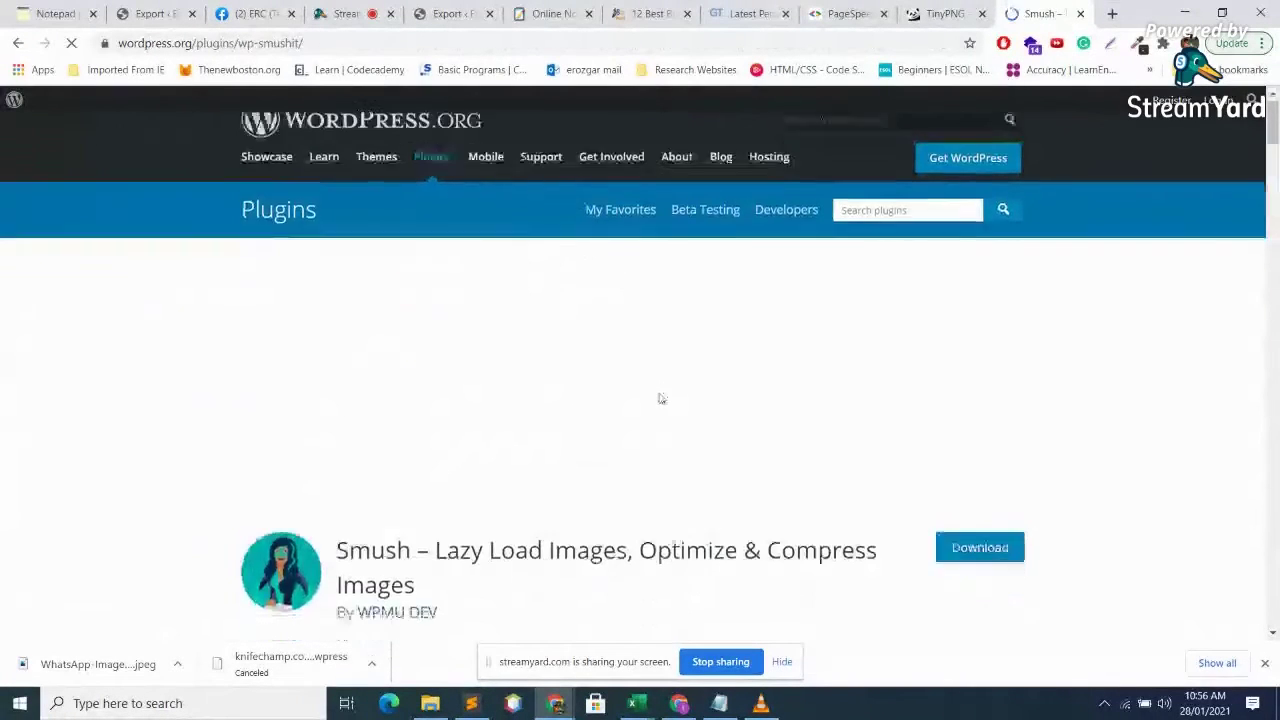
- Review Smush's plugin details, feature list and section on compressing images while preserving image quality
scroll(660, 396, "down", 3)
scroll(740, 386, "down", 2)
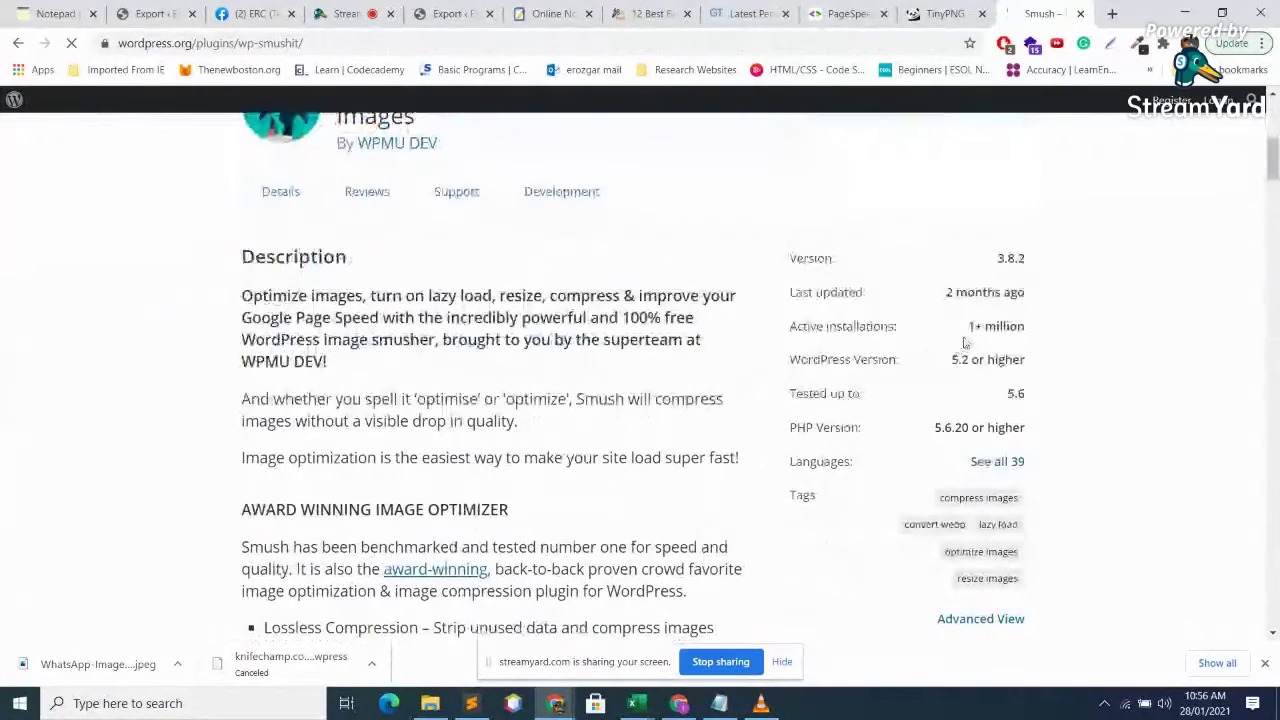
scroll(632, 373, "down", 6)
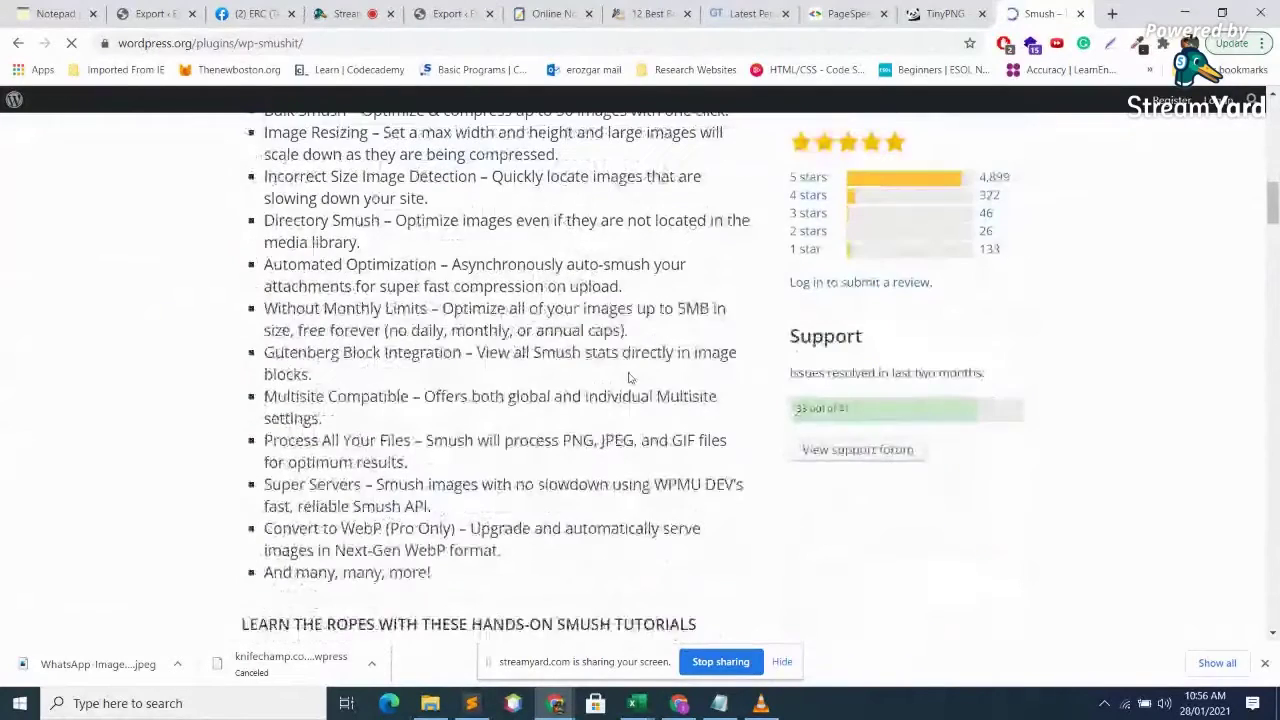
scroll(630, 378, "down", 6)
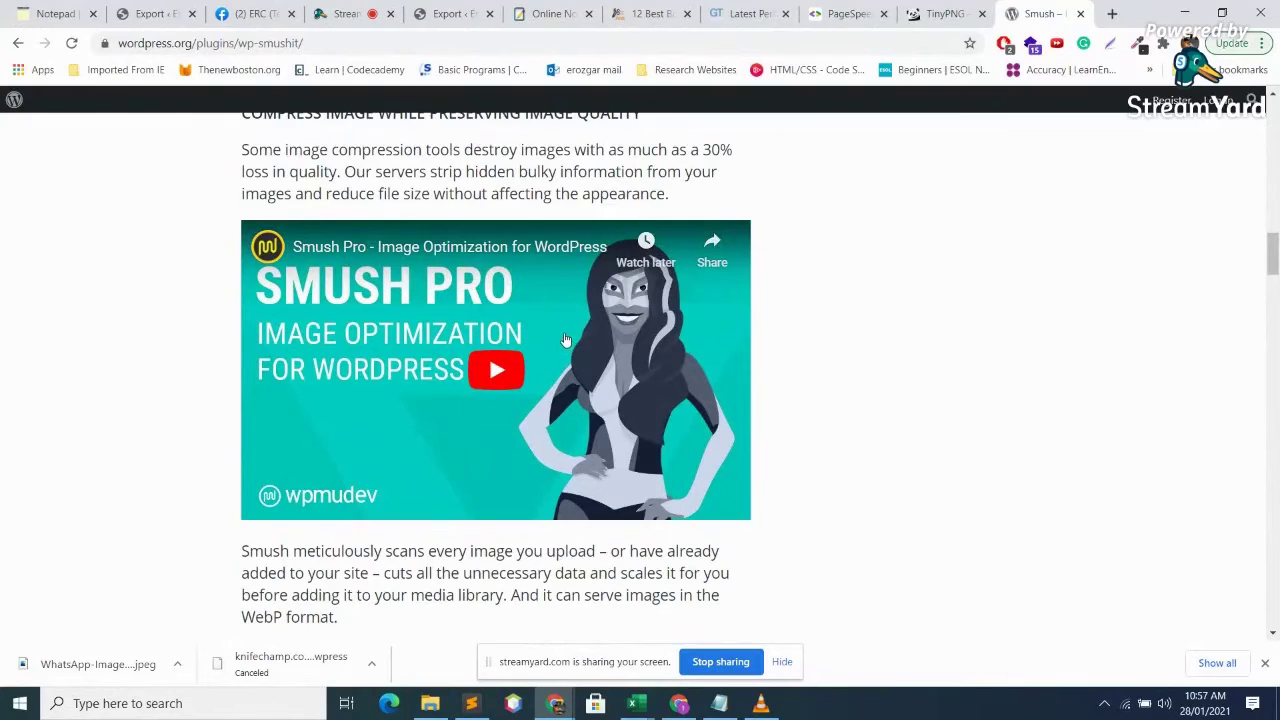
scroll(758, 394, "up", 1)
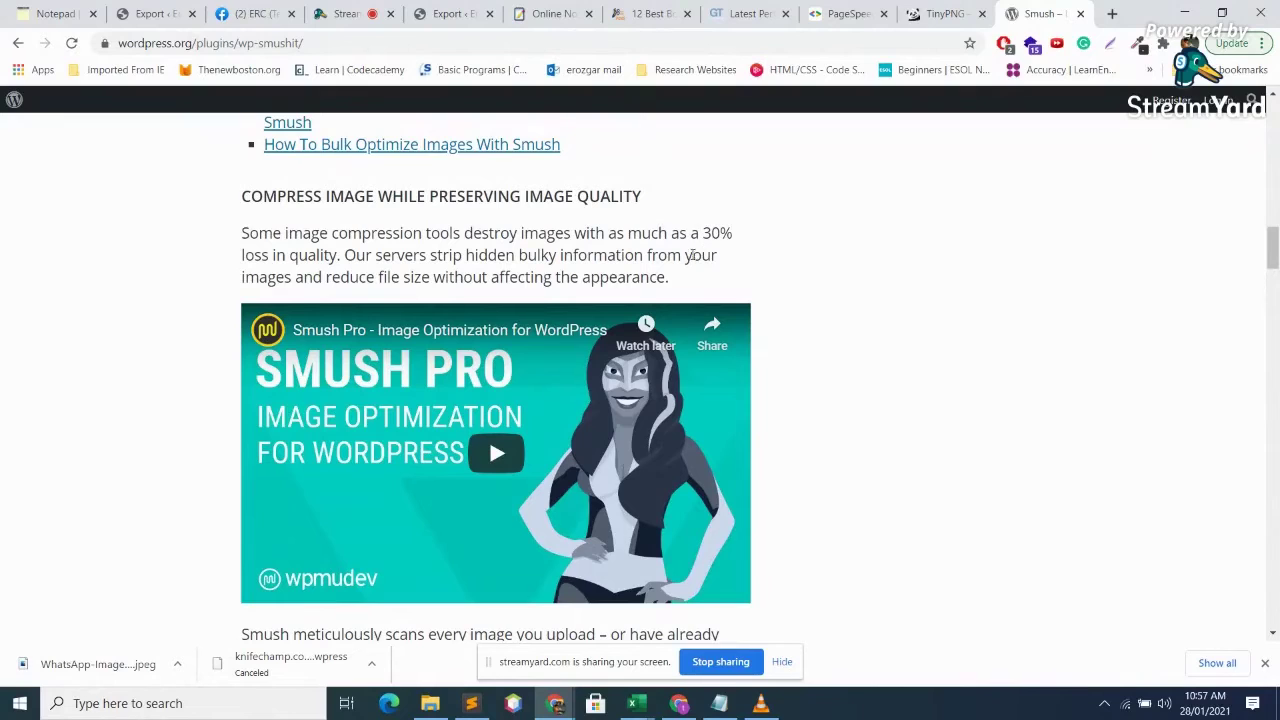
- Read the Smush sections on directory compression, compatible plugins, incorrect size detection, deferring offscreen images and user testimonials
scroll(588, 287, "down", 4)
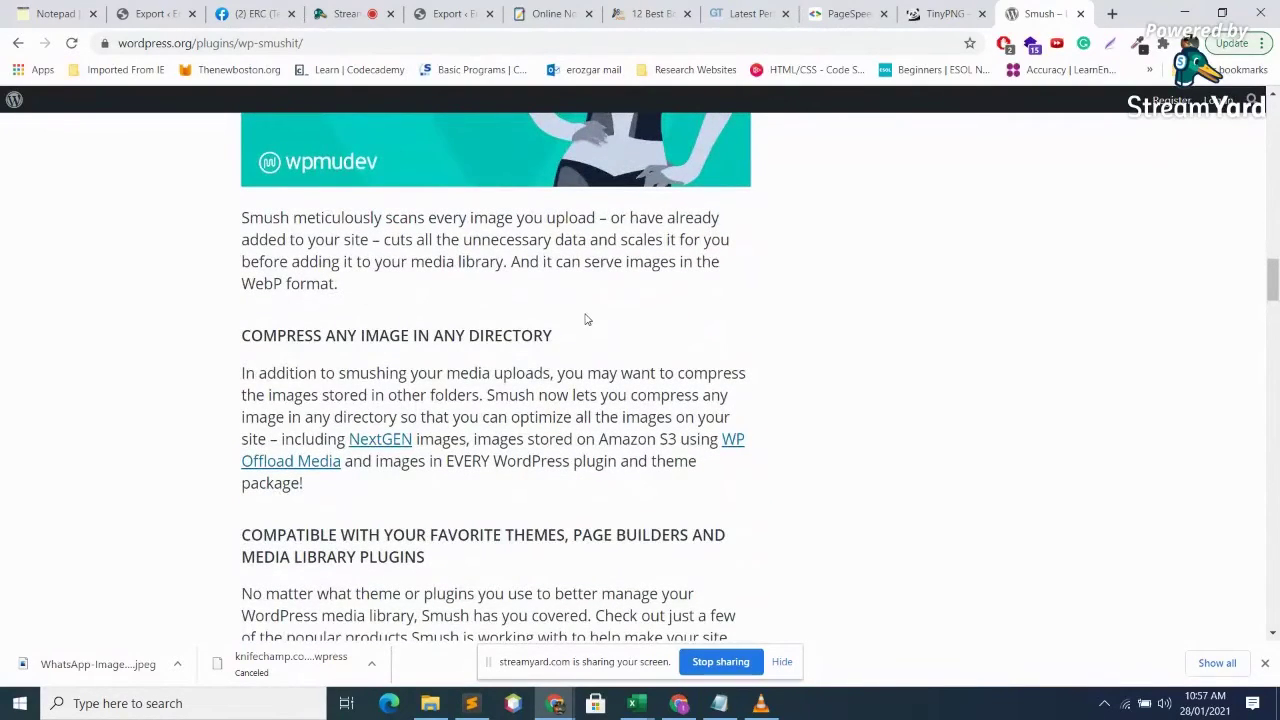
scroll(585, 320, "down", 2)
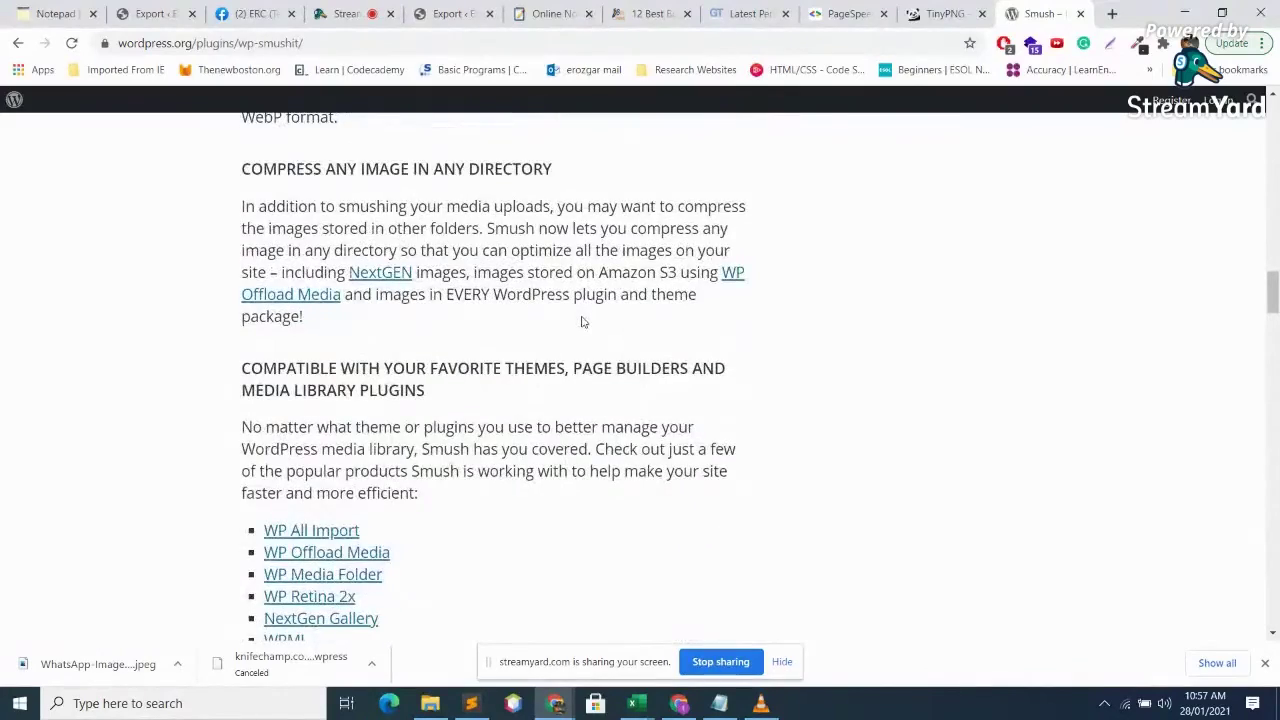
scroll(583, 320, "down", 2)
scroll(455, 395, "down", 3)
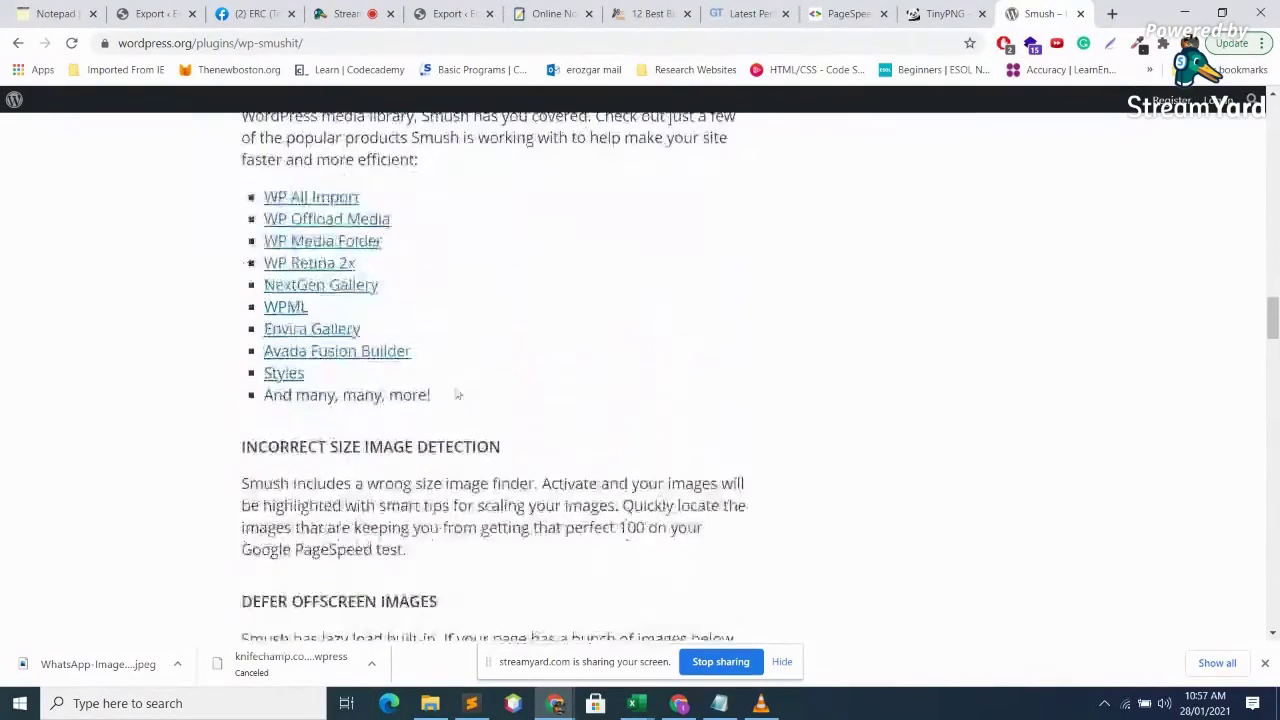
scroll(402, 371, "down", 3)
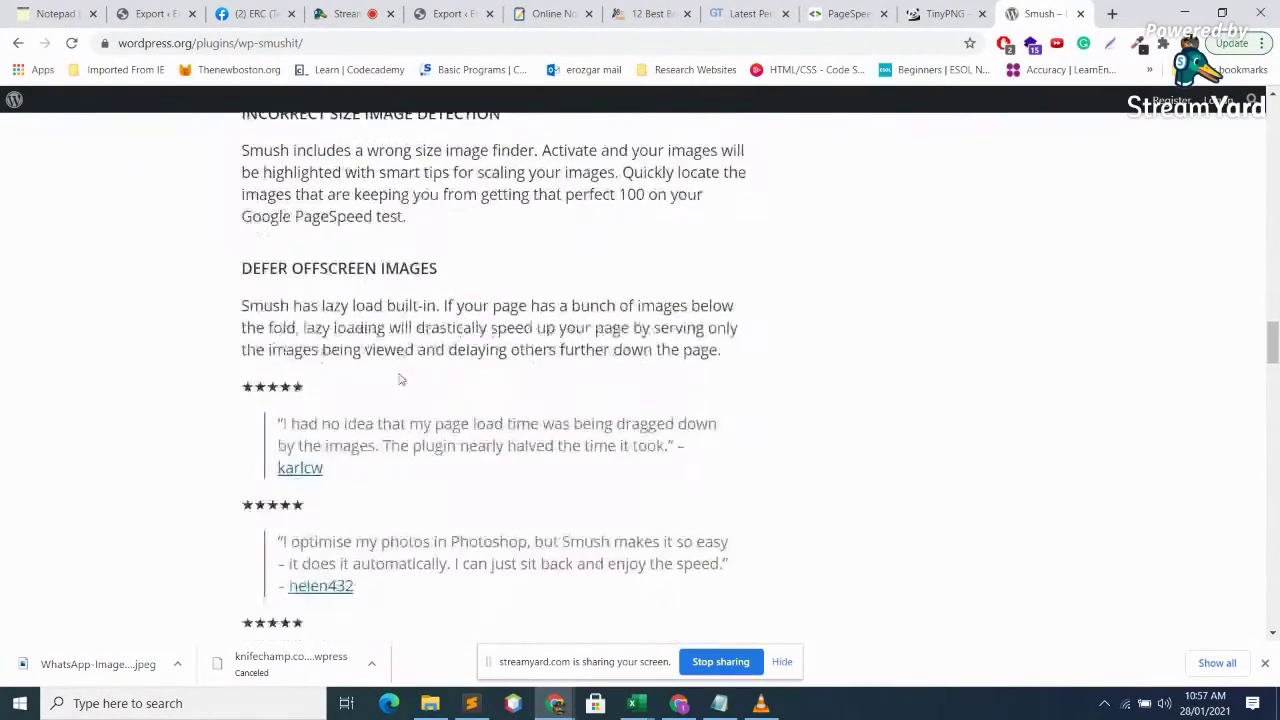
scroll(400, 378, "down", 2)
scroll(399, 373, "down", 5)
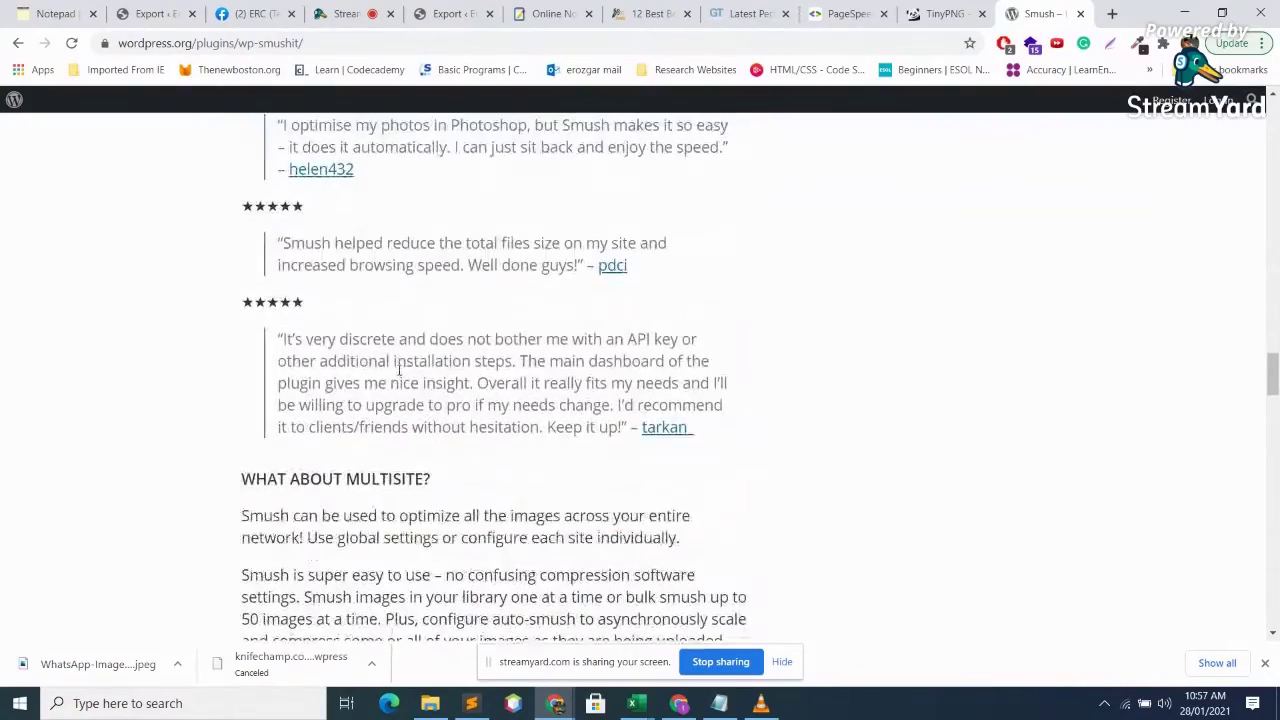
- Review Smush's multisite, related plugins and Pro sections and its plugin screenshots, and check the StreamYard live comments
scroll(395, 370, "down", 2)
scroll(395, 370, "down", 2)
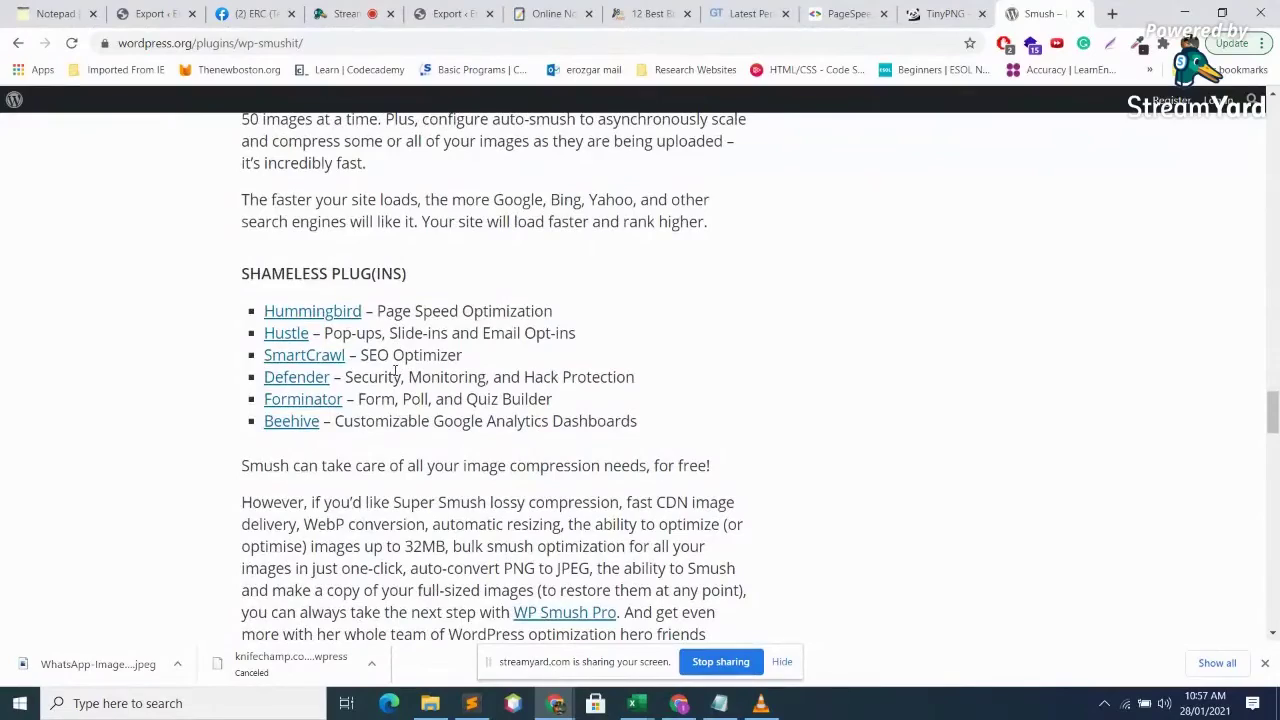
scroll(396, 371, "down", 2)
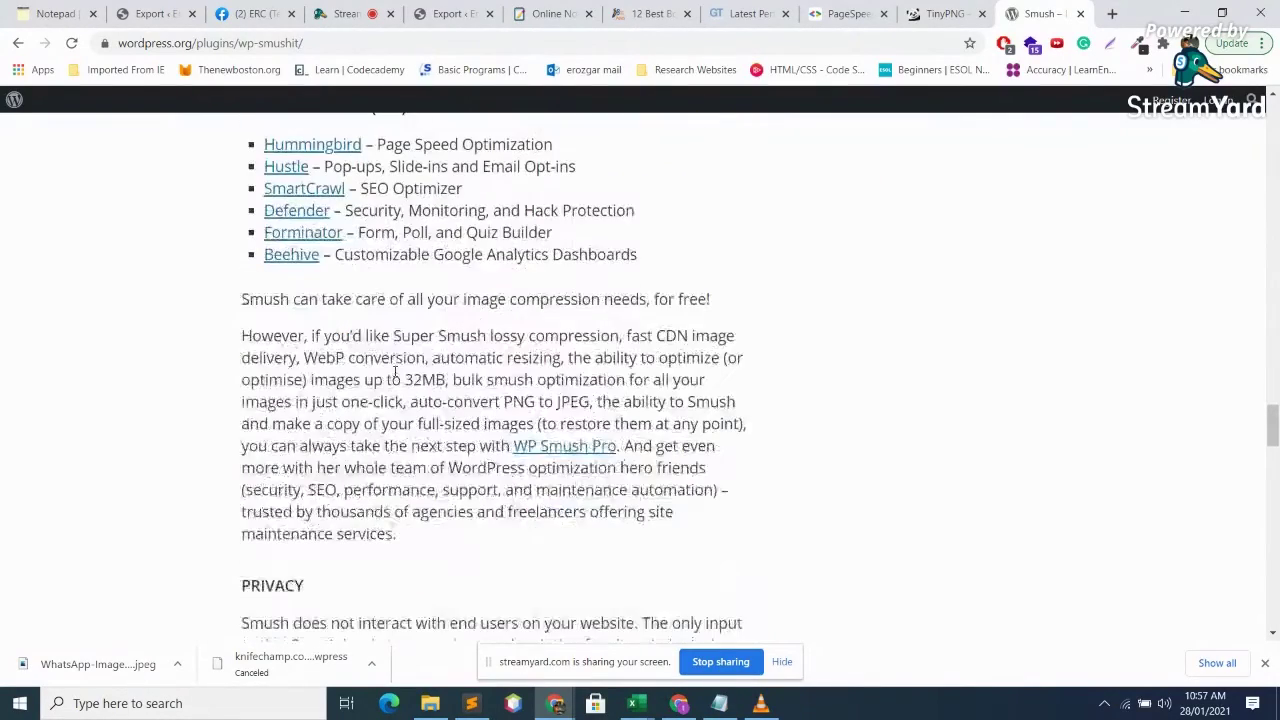
scroll(396, 371, "down", 14)
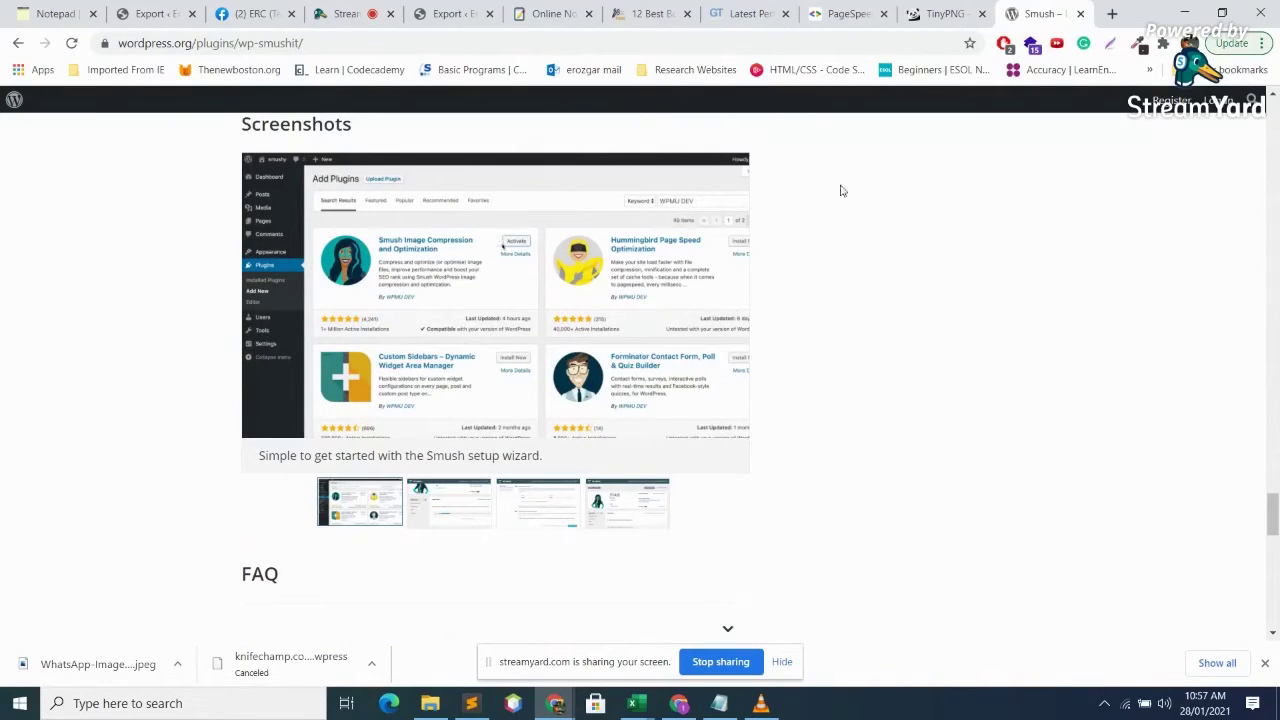
scroll(840, 231, "down", 2)
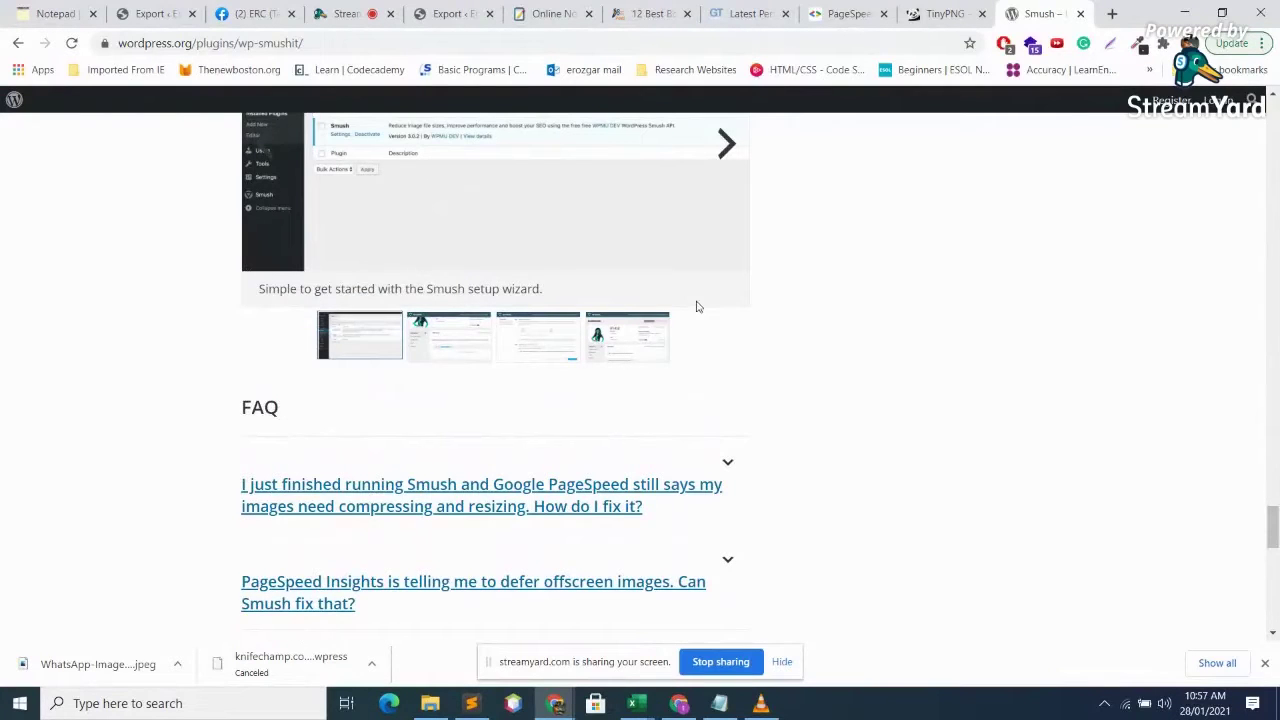
scroll(817, 240, "up", 2)
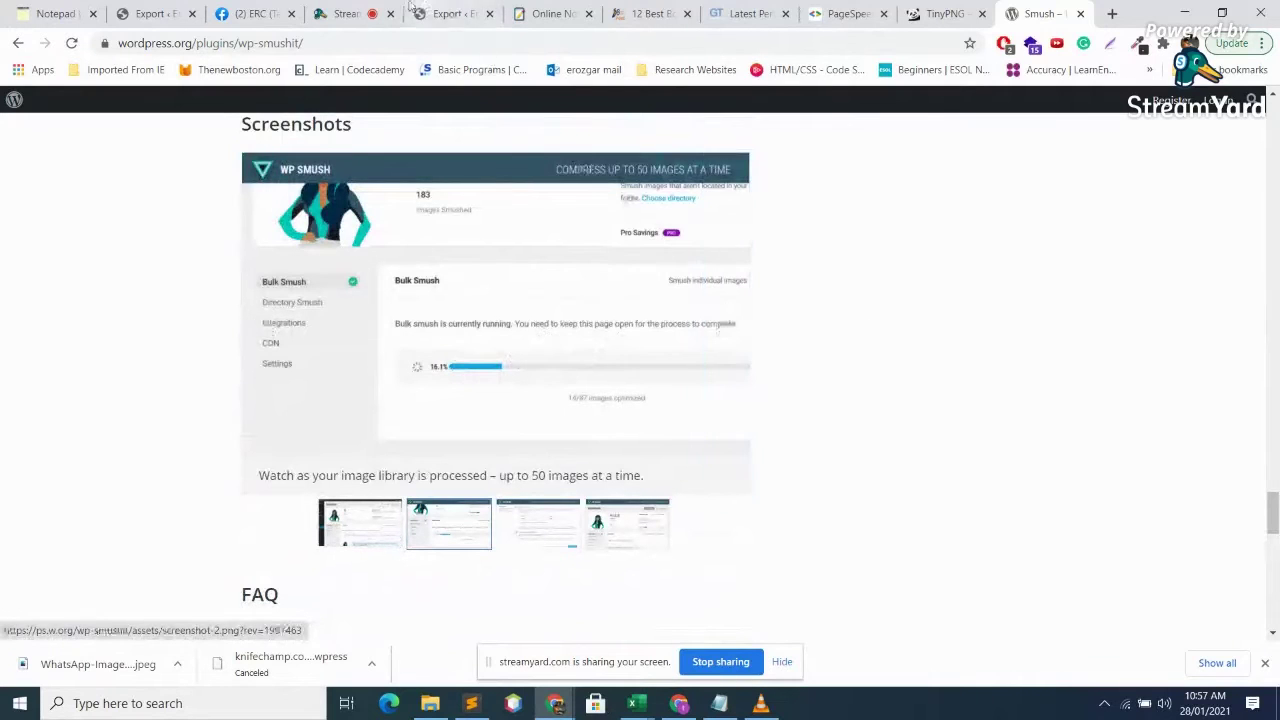
left_click(379, 10)
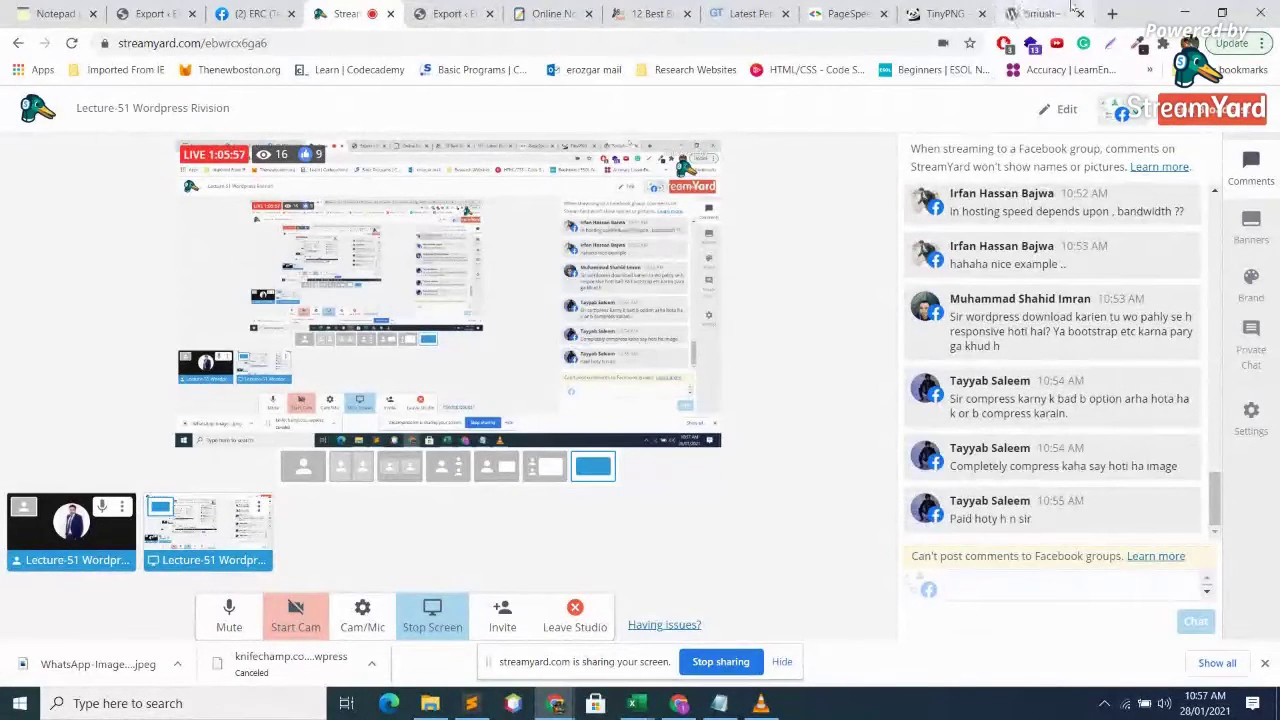
- Search Google for "compress io" in a new browser tab, open Compressor.io, and view its image compression page
left_click(936, 8)
key("ctrl+t")
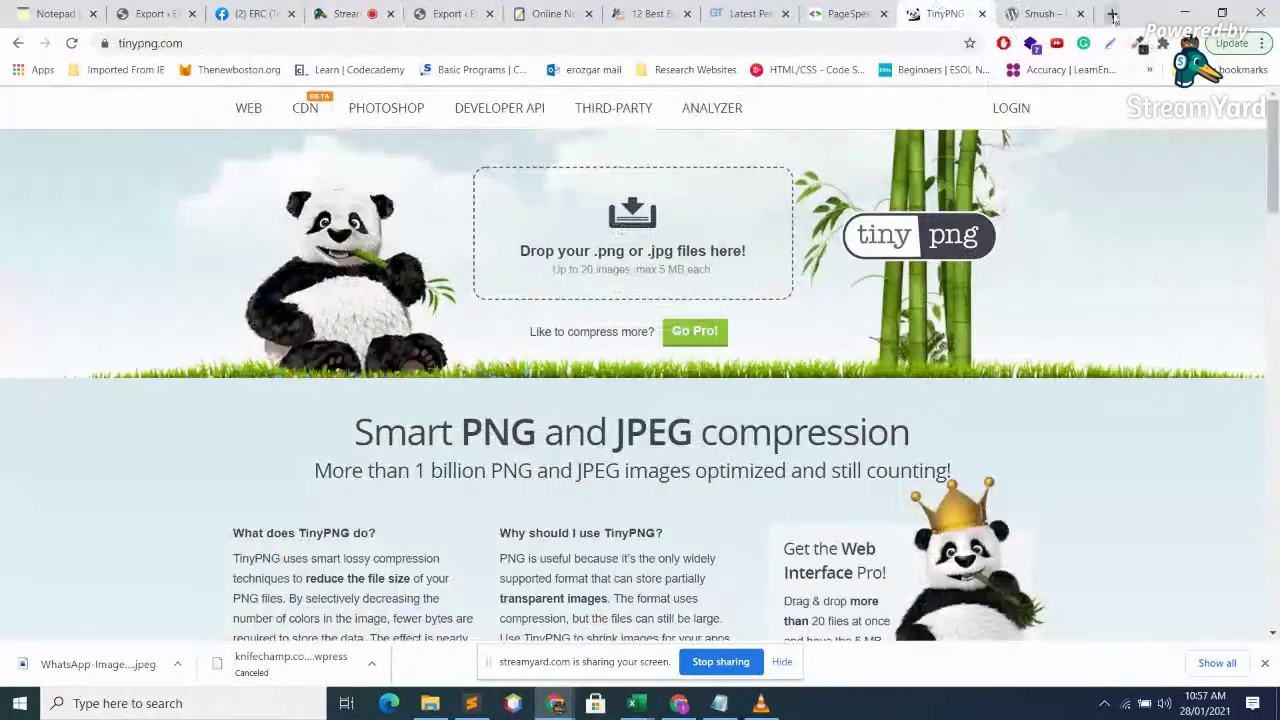
left_click(895, 10)
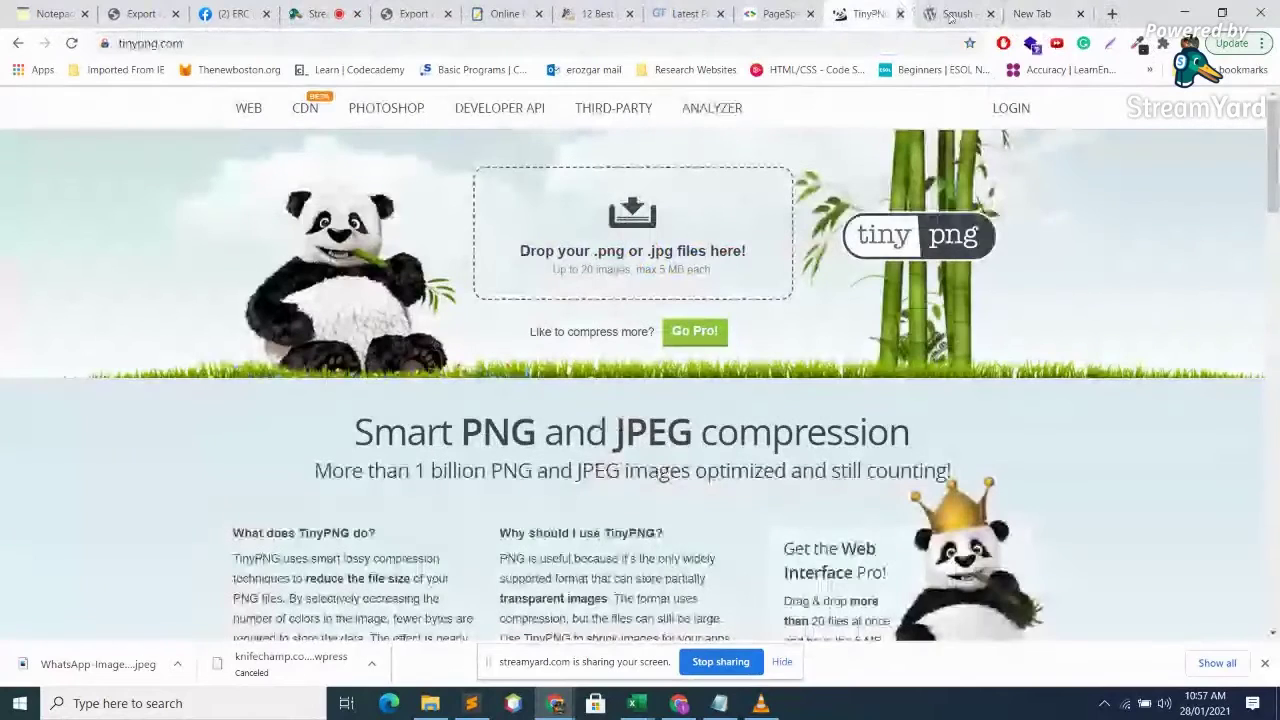
left_click(1028, 10)
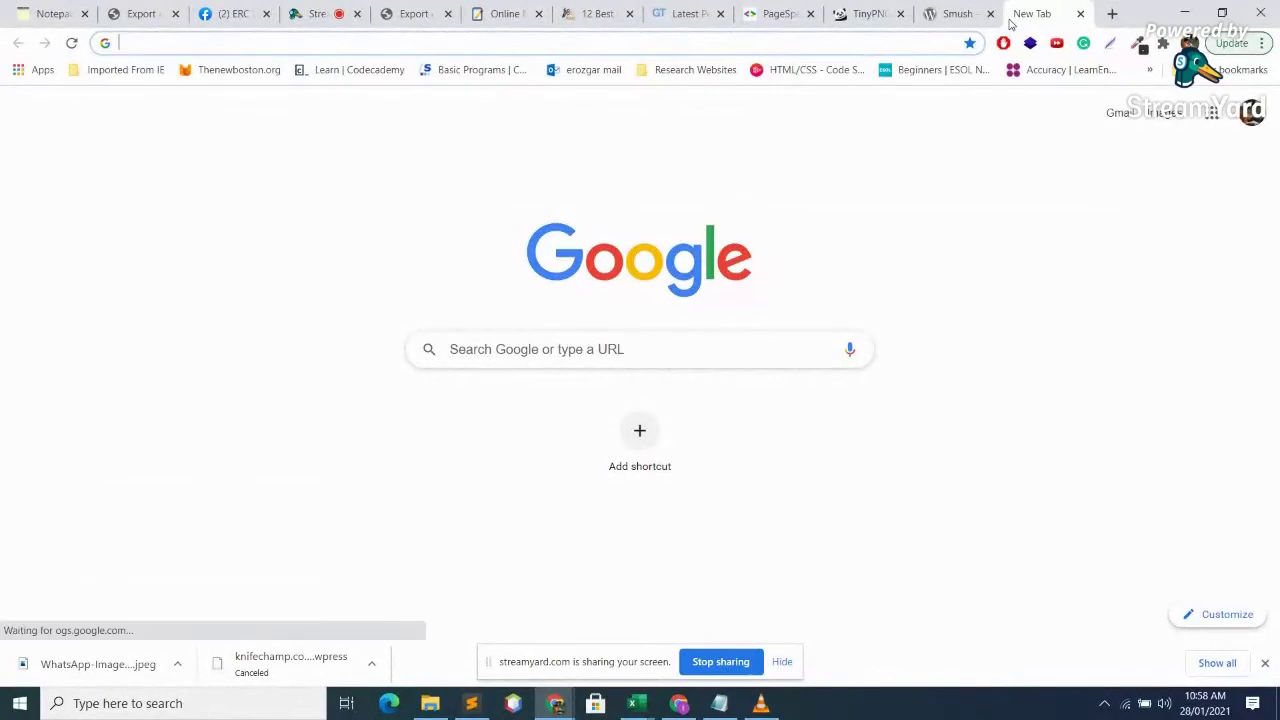
type("compres")
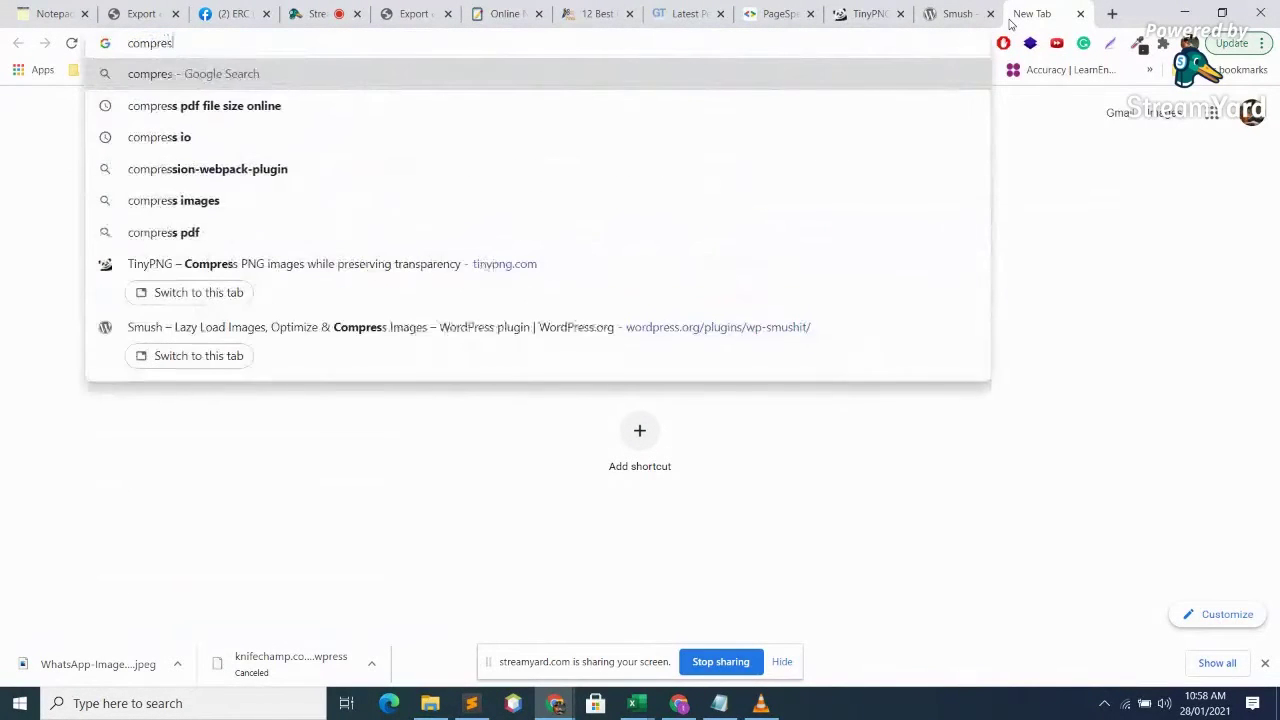
type("s")
key("Down")
key("Down")
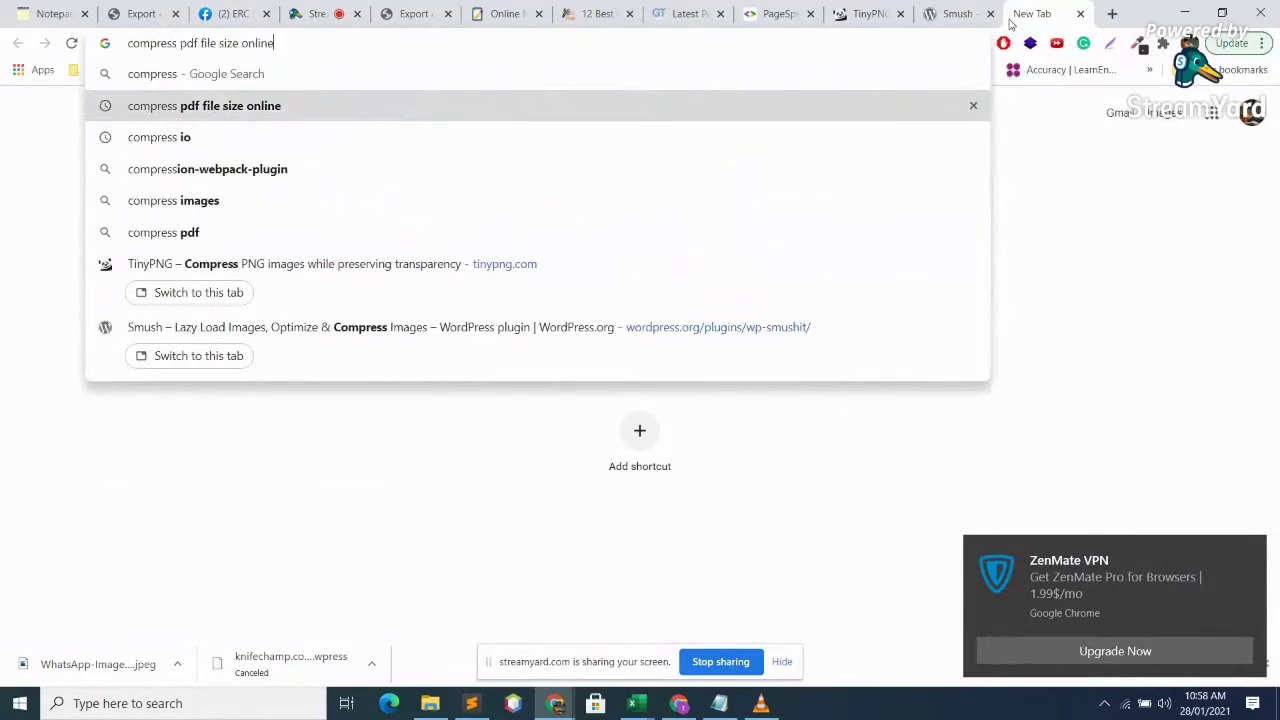
key("Return")
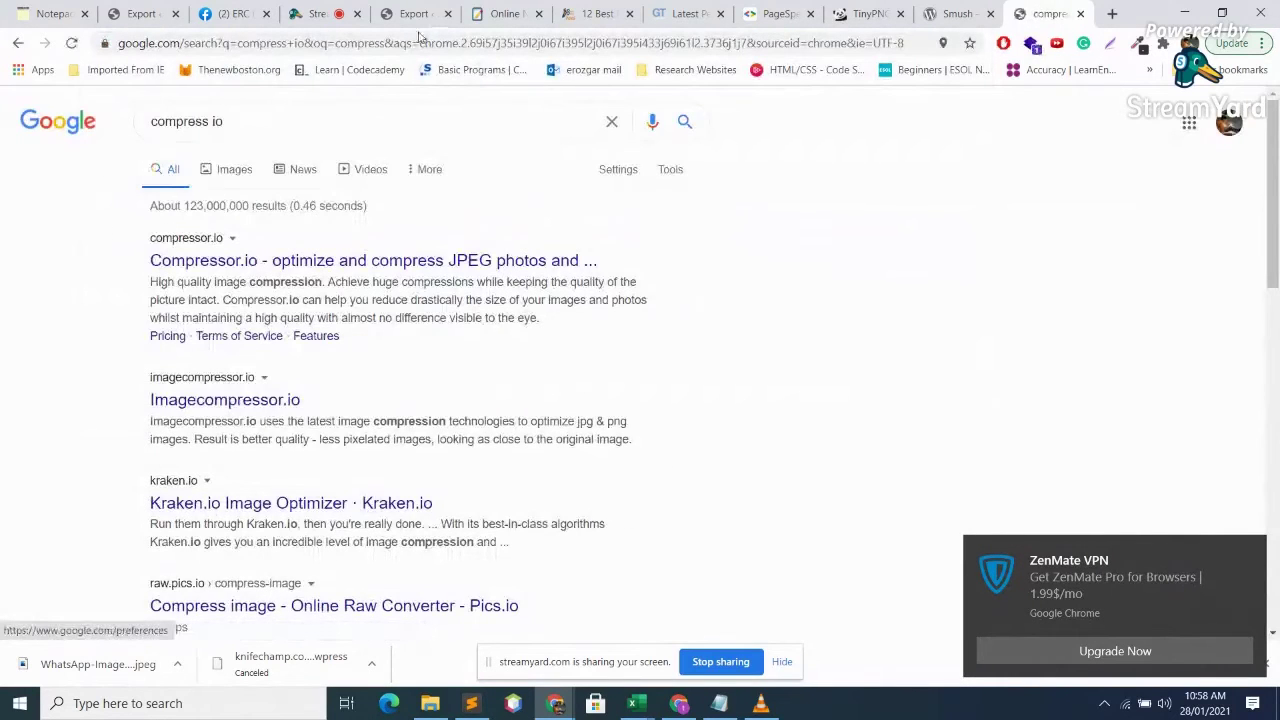
left_click(462, 262)
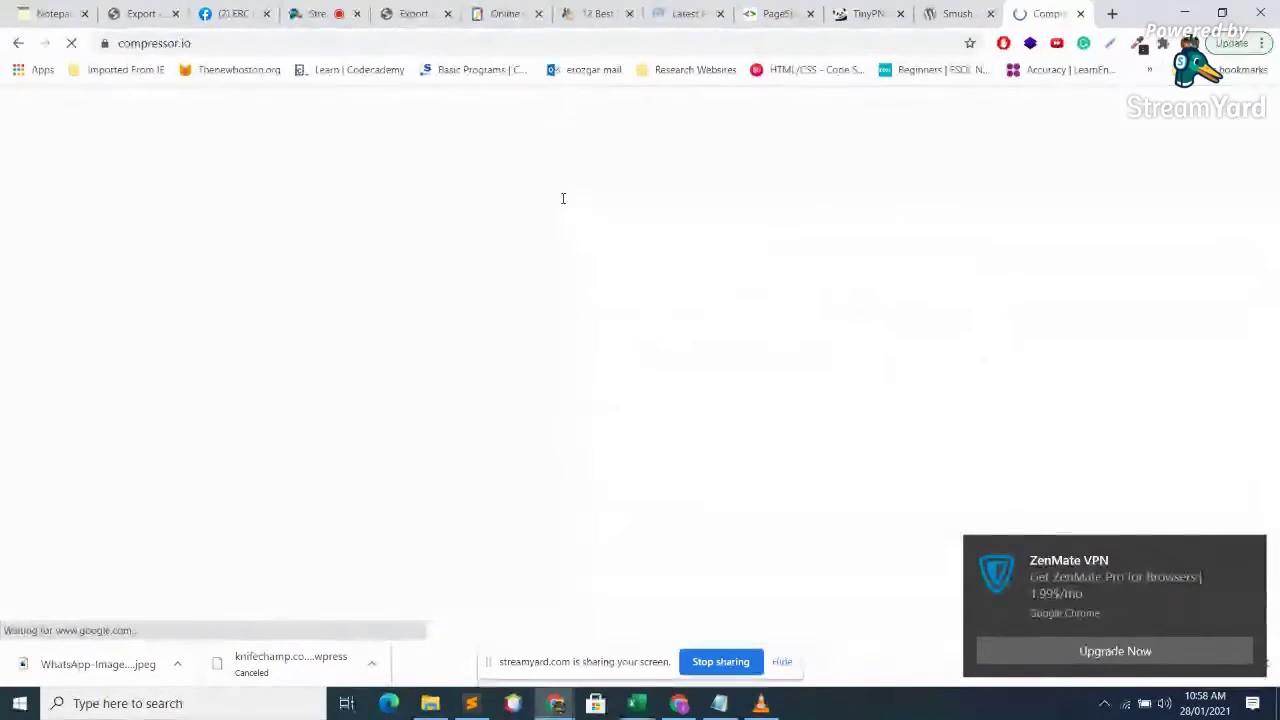
scroll(790, 400, "down", 1)
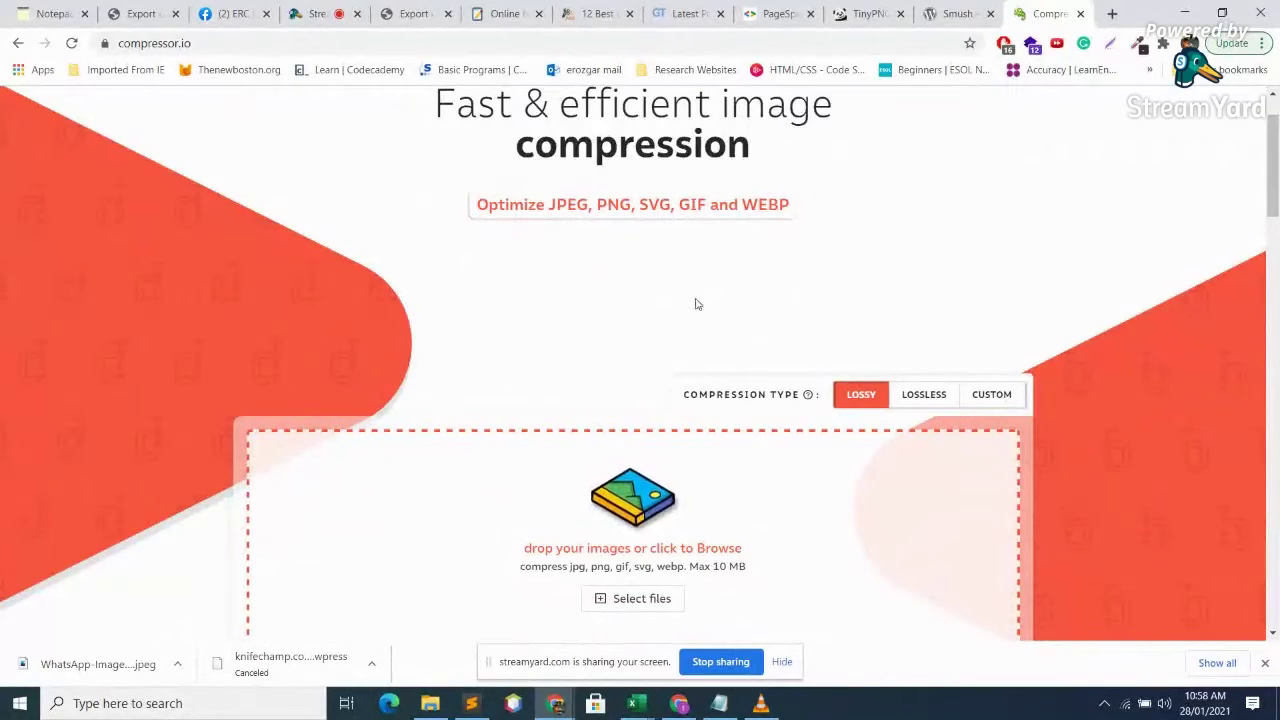
scroll(692, 306, "up", 1)
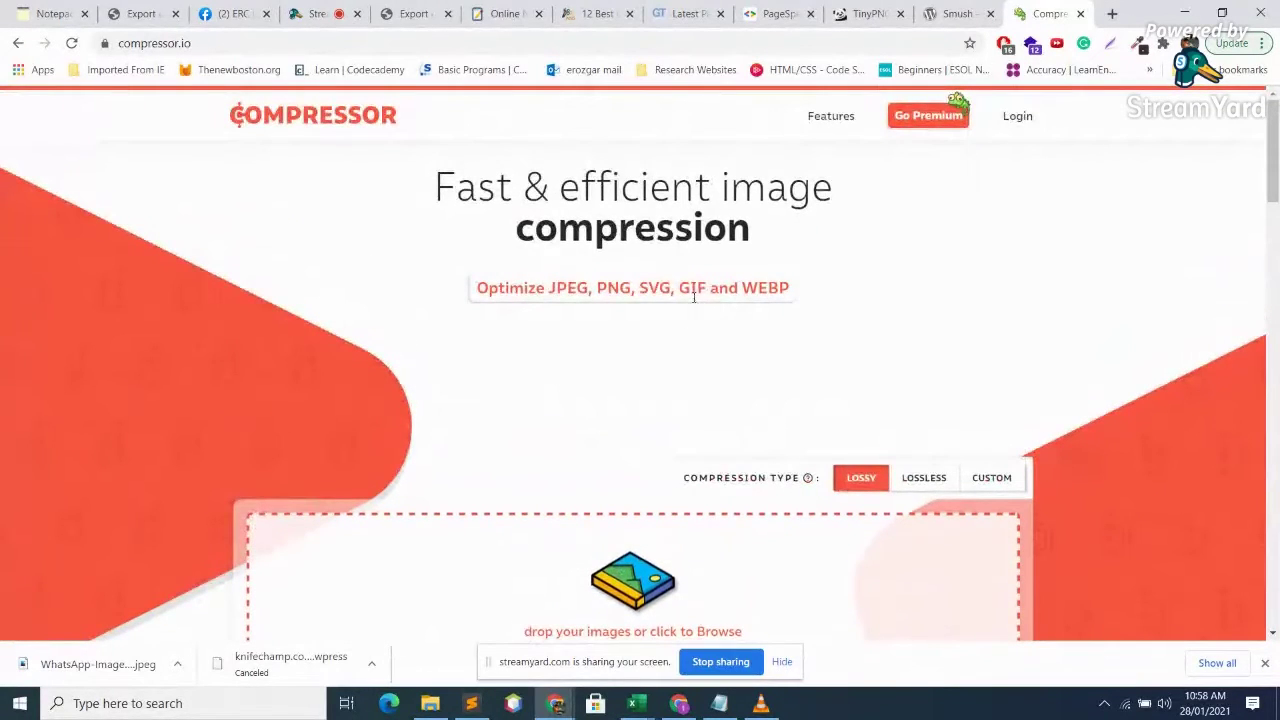
- Close the Smush, Compressor.io and TinyPNG browser tabs
left_click(988, 13)
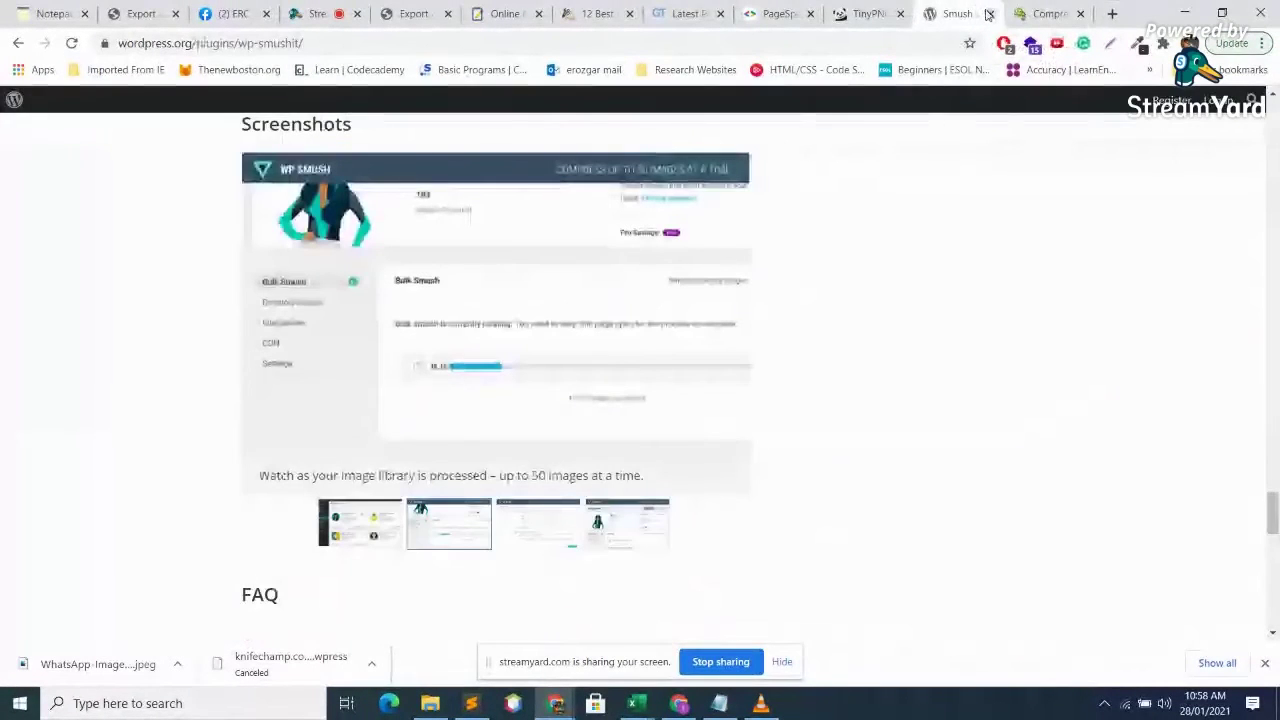
left_click(988, 13)
left_click(988, 13)
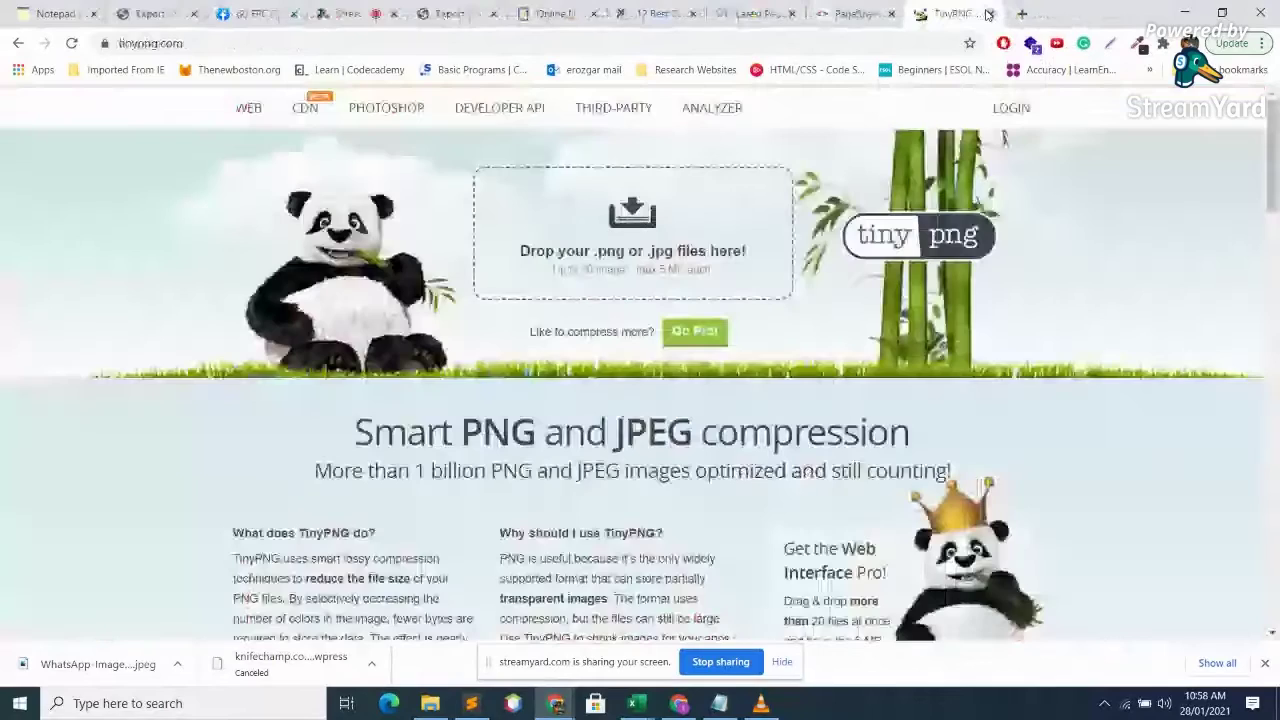
left_click(988, 13)
- Return to the StreamYard studio, read the new viewer comments, and stop sharing the screen
left_click(385, 13)
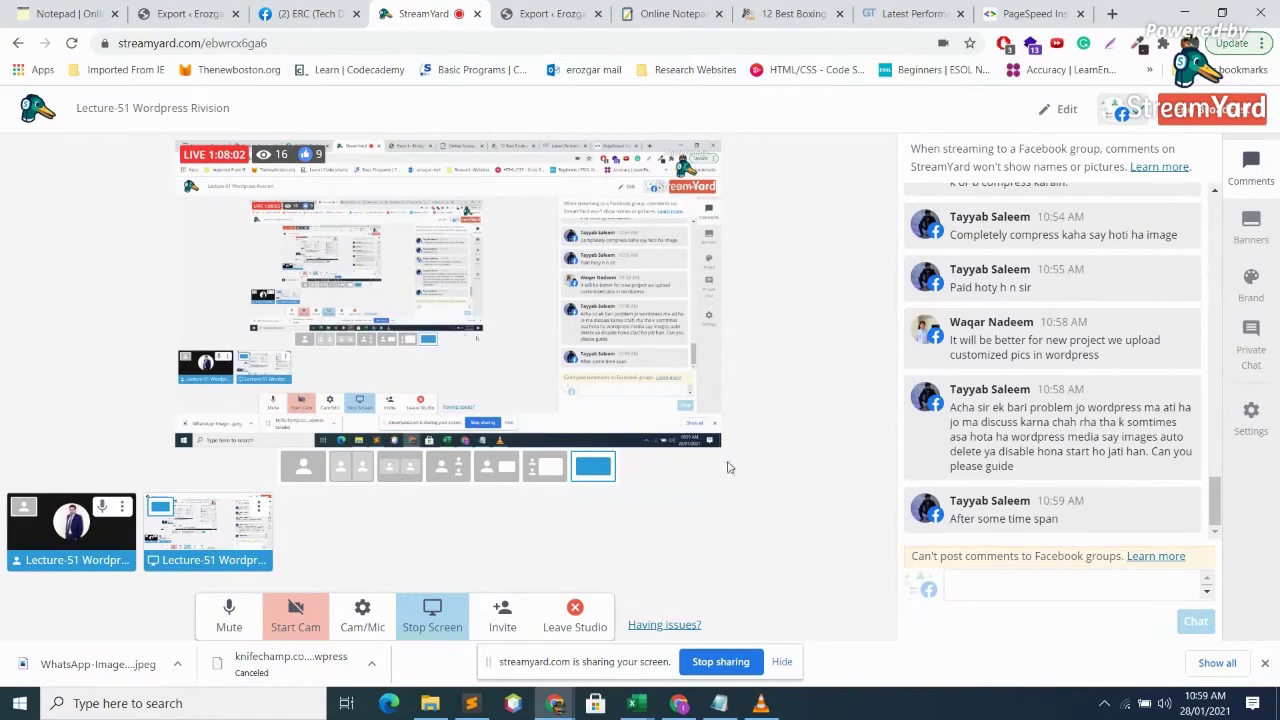
mouse_move(927, 406)
left_click(448, 612)
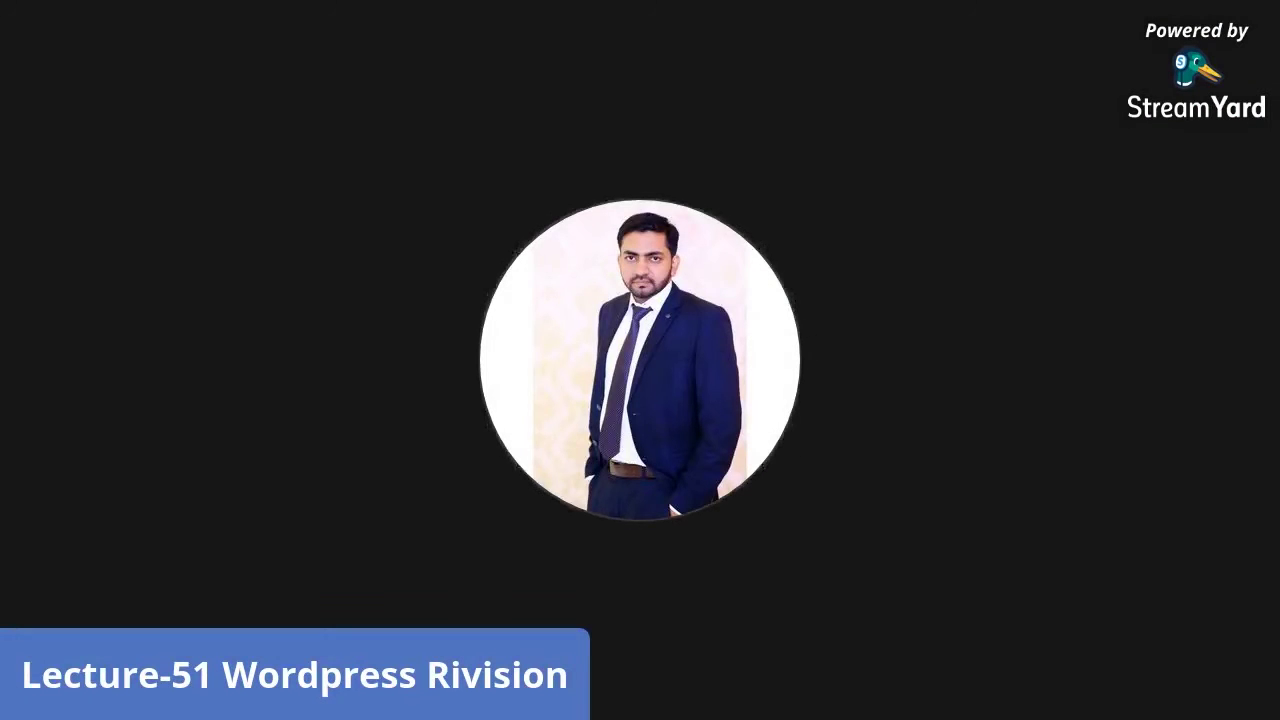